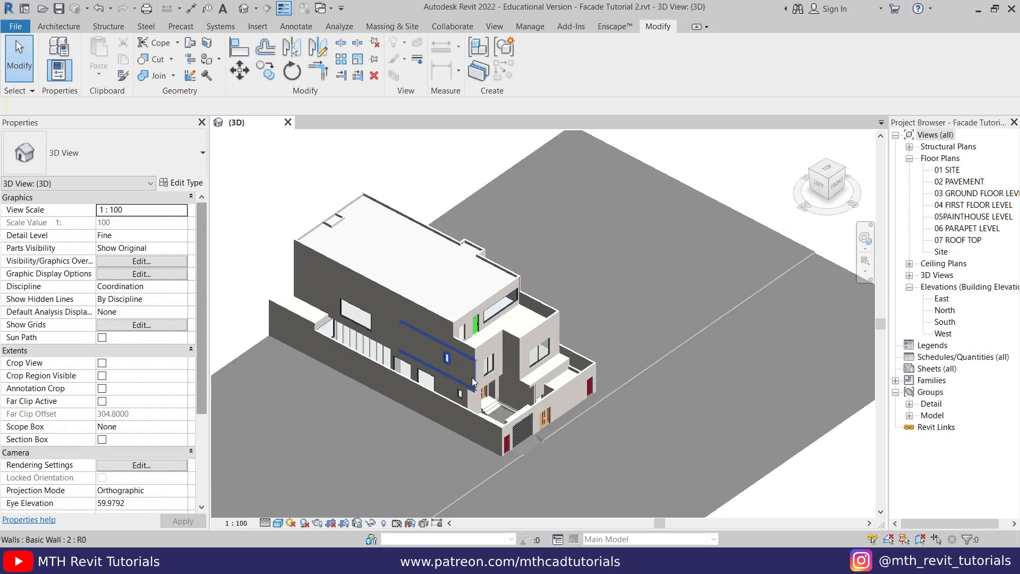
- Examine the house's street-side exterior in the 3D view and face its front facade straight on
scroll(472, 378, "up", 6)
middle_click_drag(441, 371, 508, 342, "shift")
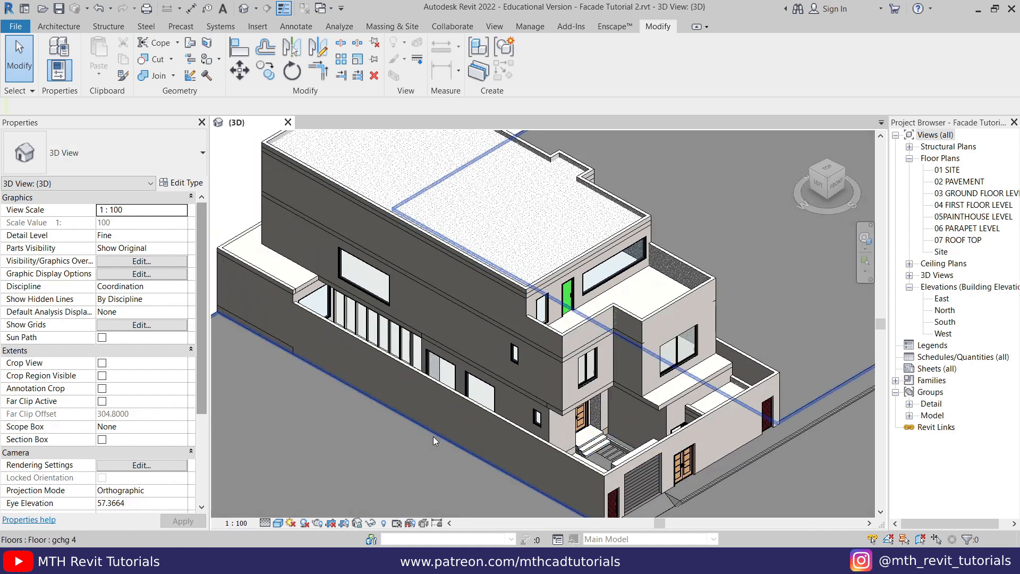
middle_click_drag(620, 395, 649, 374)
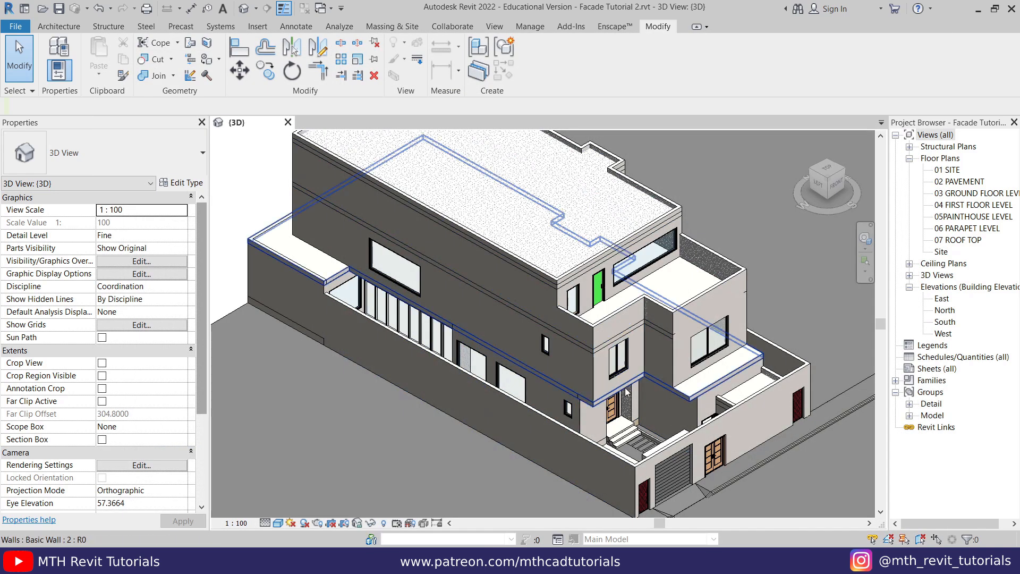
middle_click_drag(652, 434, 530, 382)
scroll(526, 400, "up", 1)
scroll(525, 400, "up", 5)
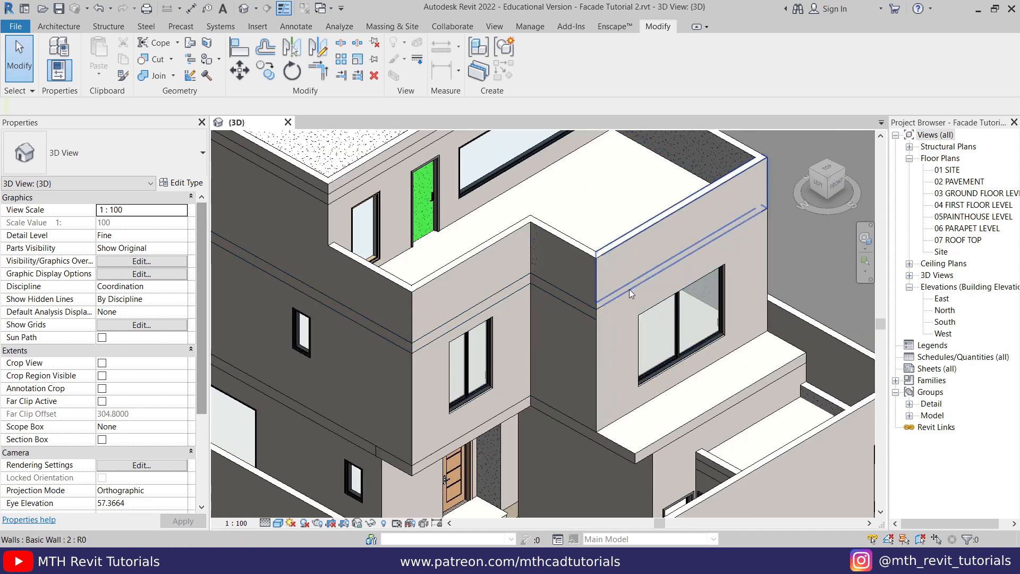
middle_click_drag(731, 341, 655, 316)
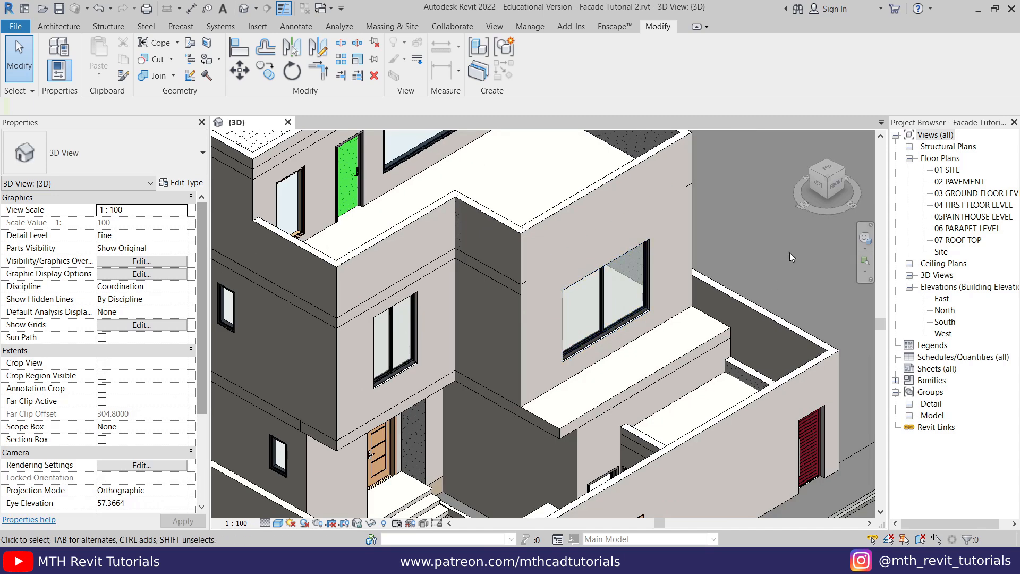
left_click(840, 186)
scroll(514, 318, "up", 10)
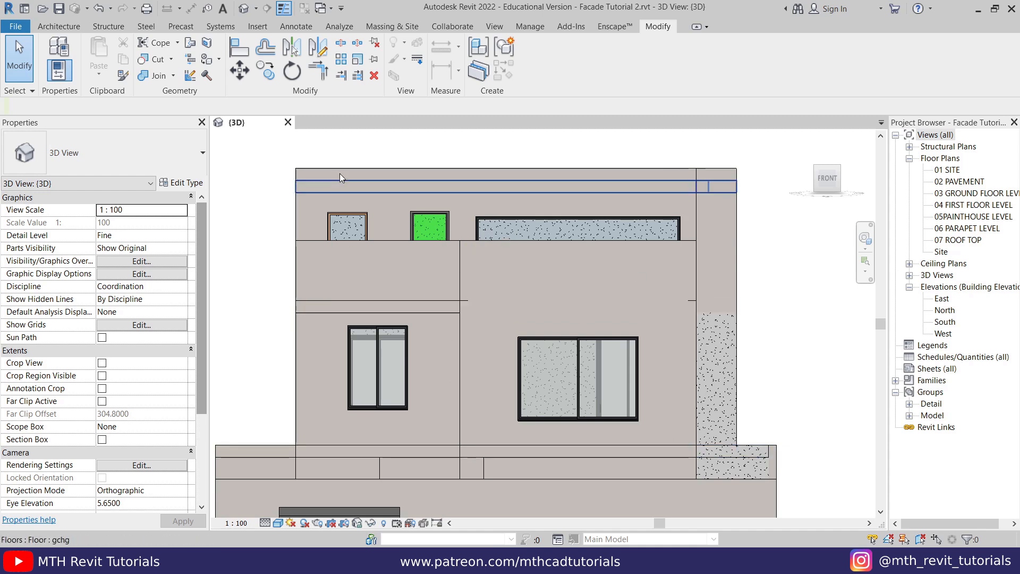
- Create an in-place component in the Generic Models category and name it for the classical facade
left_click(66, 27)
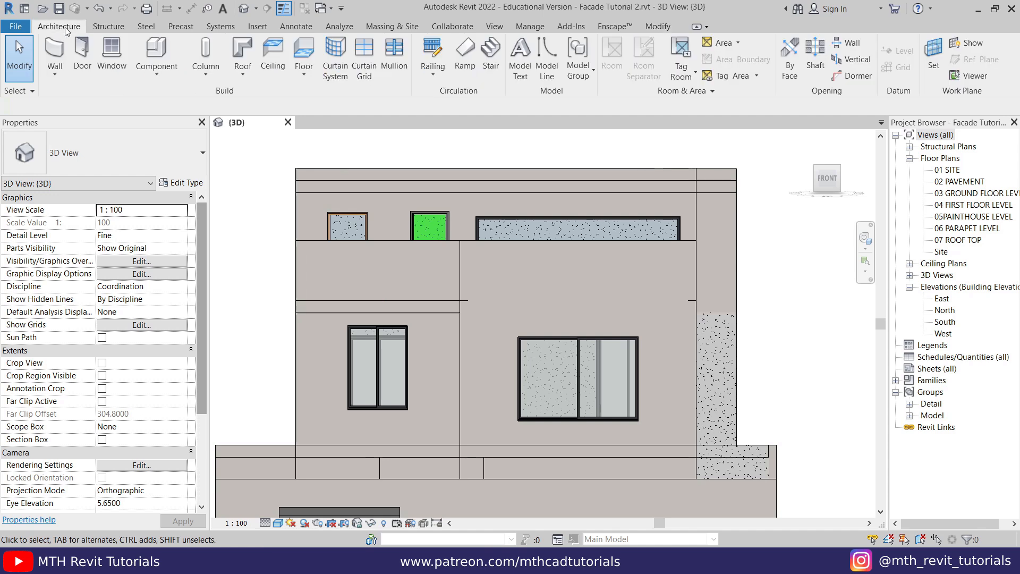
left_click(150, 75)
left_click(165, 127)
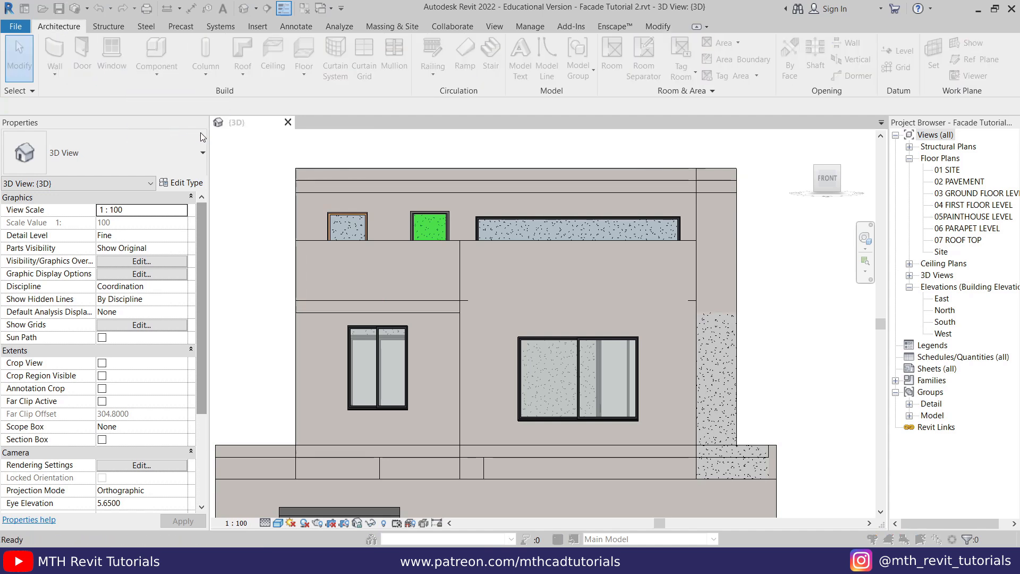
scroll(446, 272, "down", 4)
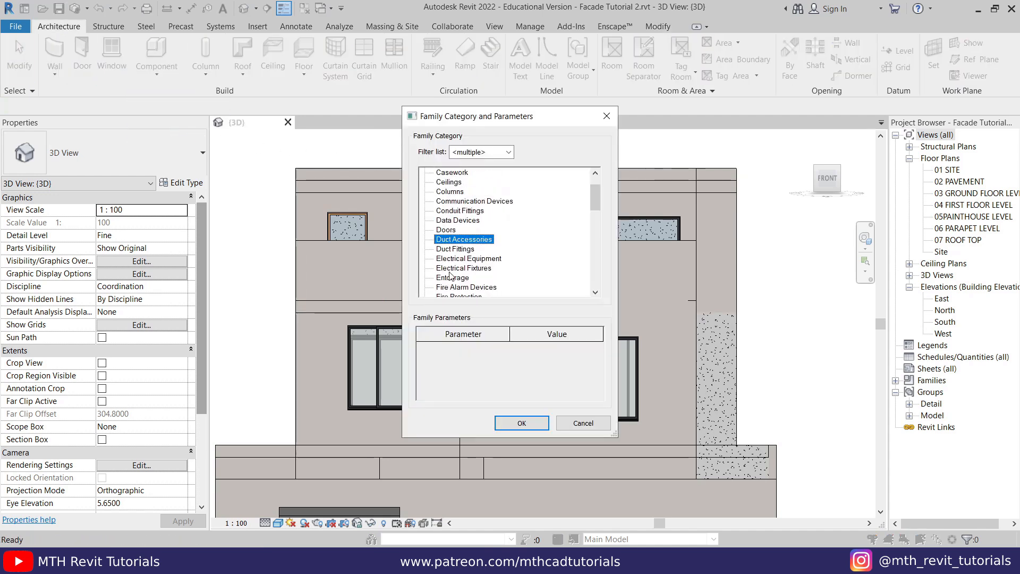
scroll(453, 249, "down", 2)
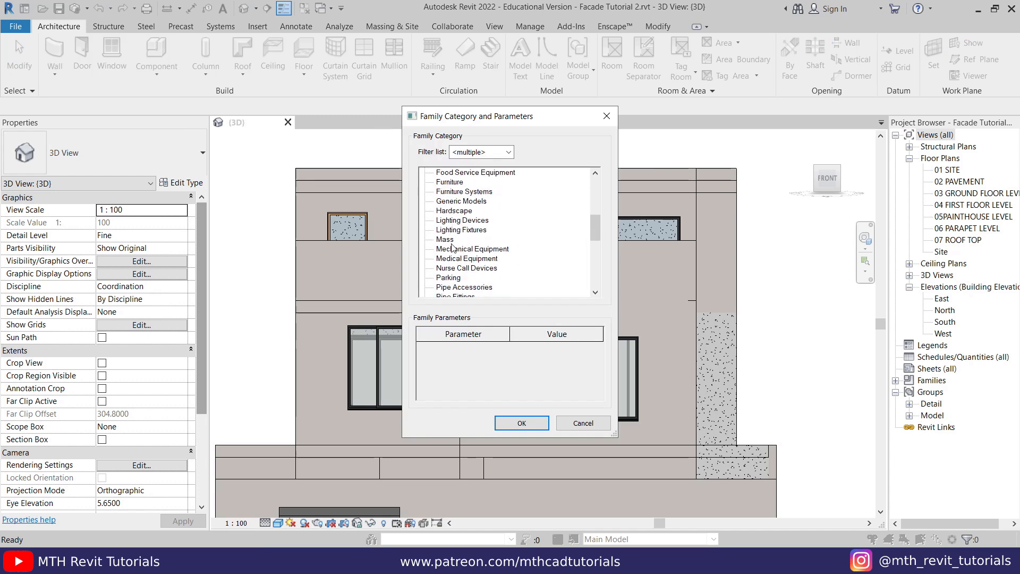
left_click(520, 423)
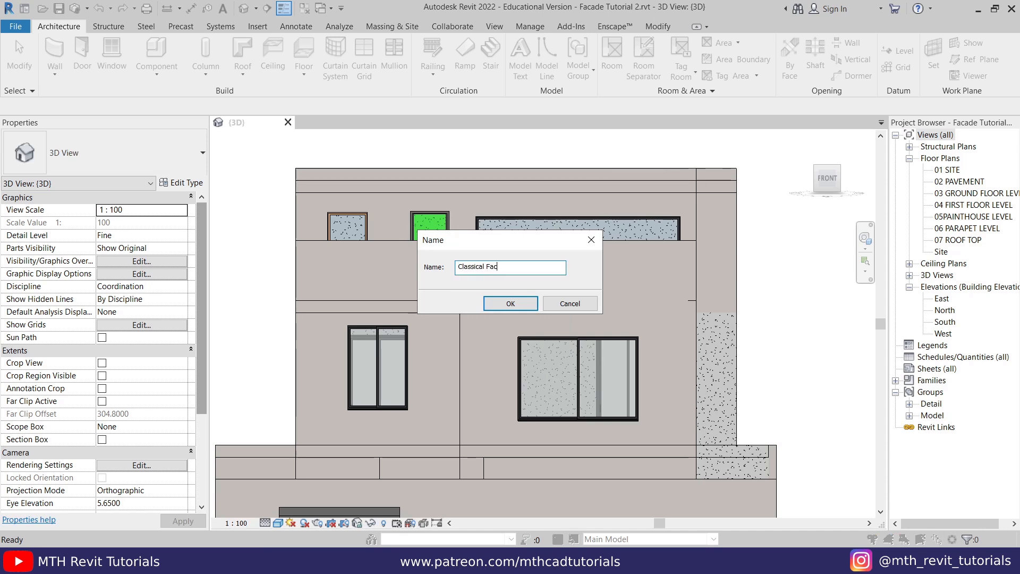
left_click(486, 304)
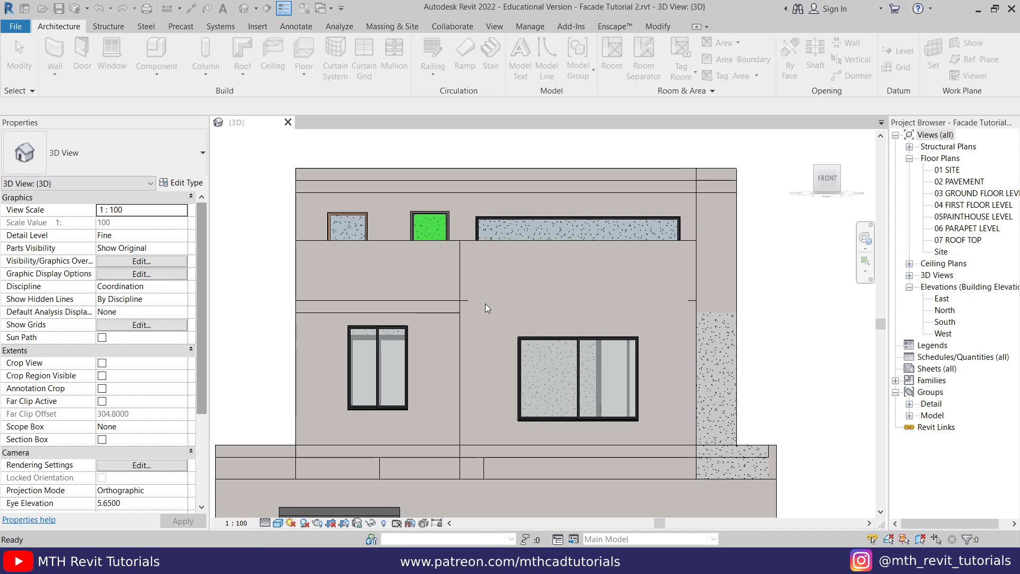
- Set the 3D view's visual style to Hidden Line and focus on the wall with the wide two-panel window
middle_click_drag(641, 323, 553, 310)
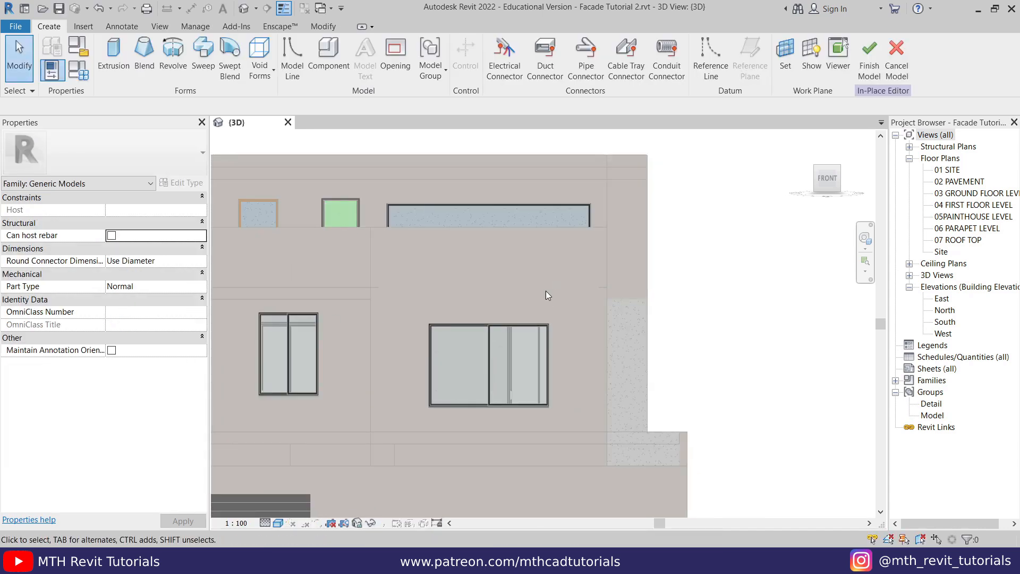
left_click(277, 524)
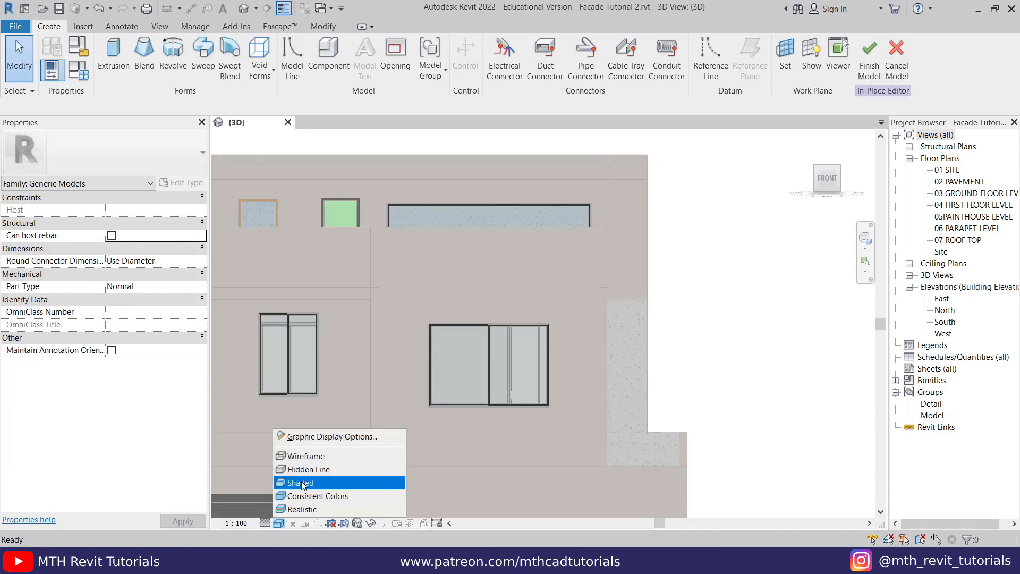
left_click(311, 470)
middle_click_drag(396, 309, 505, 298)
scroll(506, 303, "up", 2)
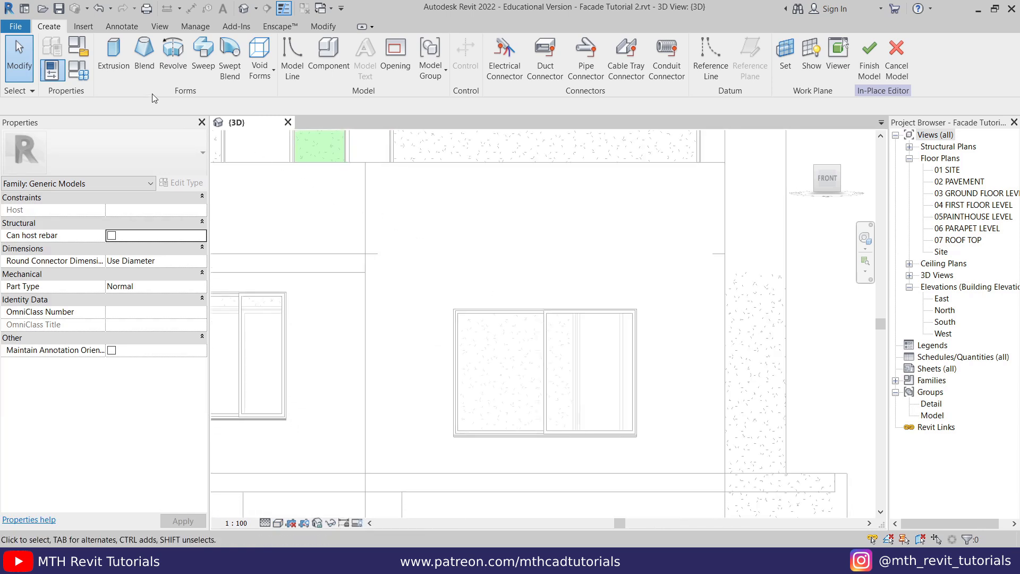
- Start a solid extrusion and use the parapet wall face above the wide window as its work plane
left_click(112, 68)
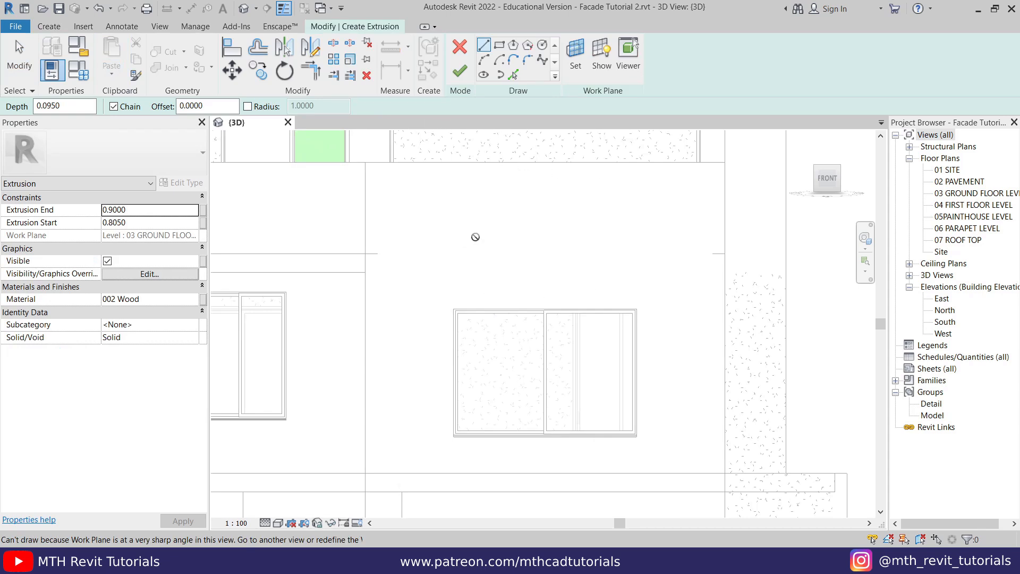
left_click(576, 74)
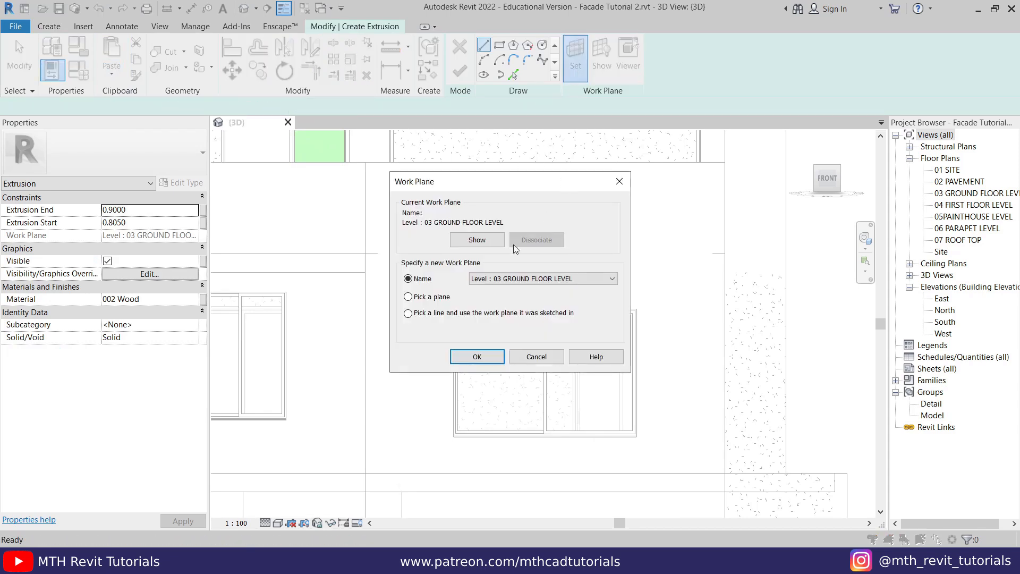
left_click(475, 357)
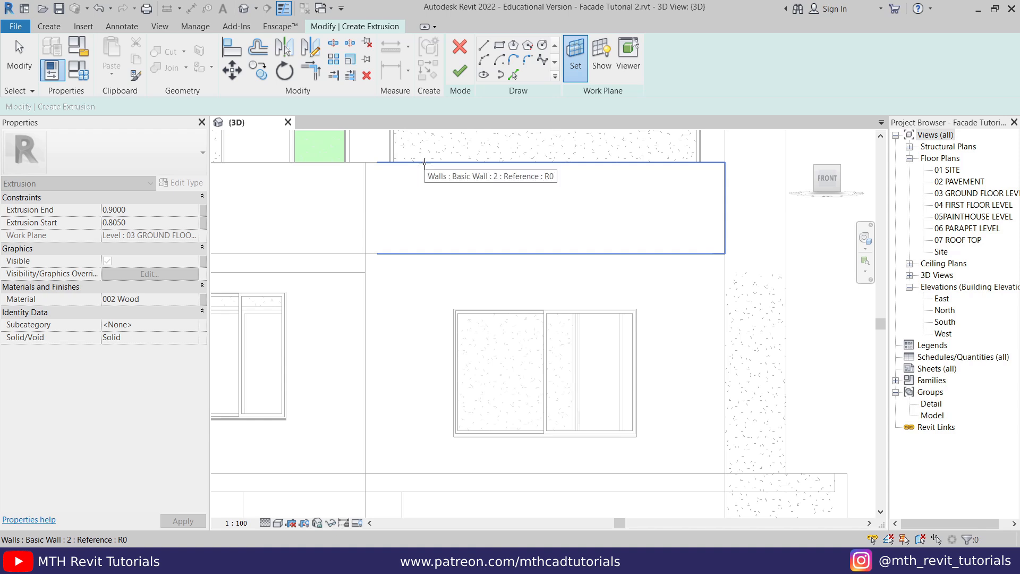
left_click(424, 163)
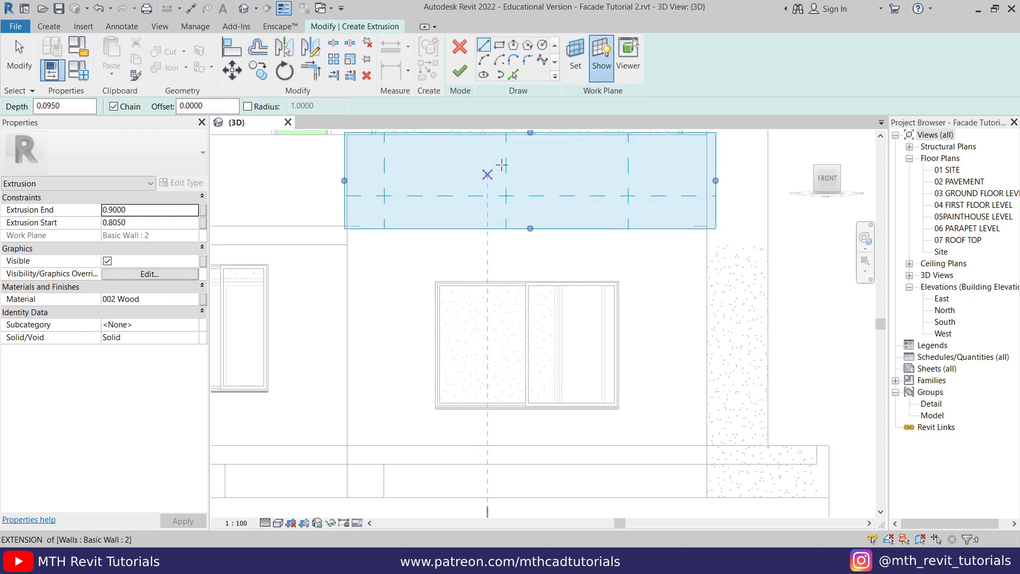
left_click(602, 59)
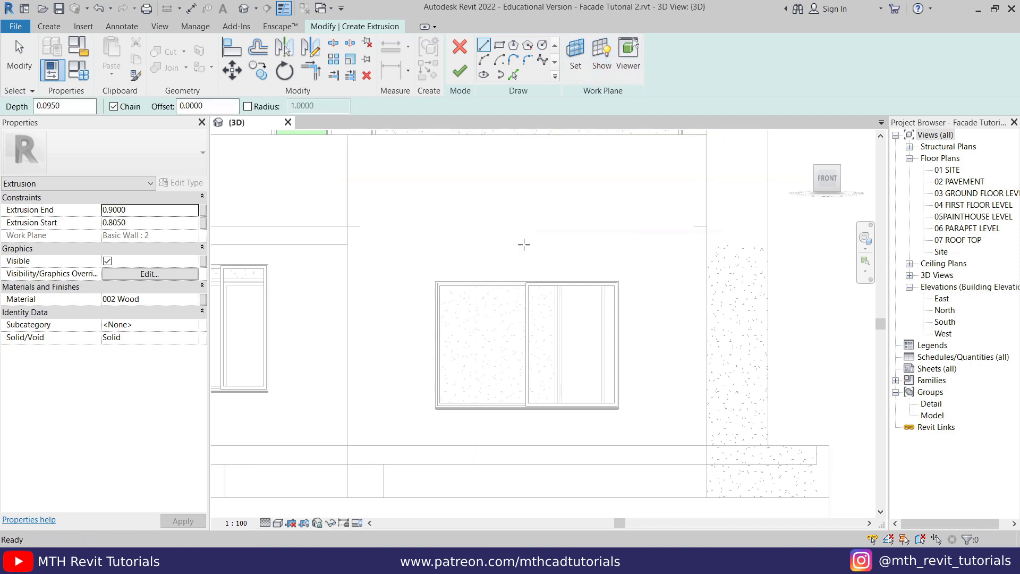
- Sketch a rectangle 5.4 m high around the wall section with the wide window, from the parapet's top corner to the slab's opposite lower corner
middle_click_drag(523, 272, 507, 286)
left_click(499, 45)
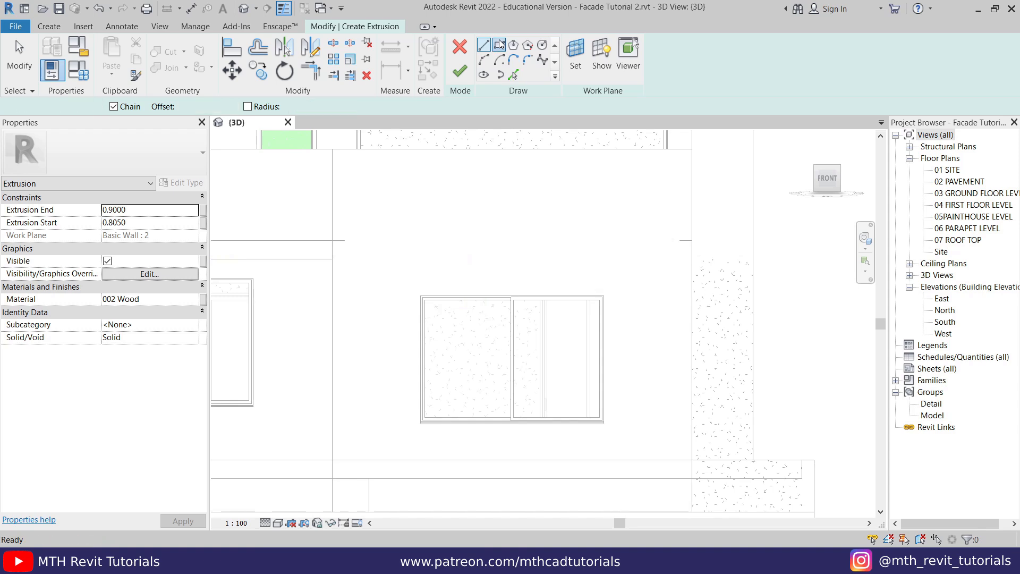
left_click(332, 150)
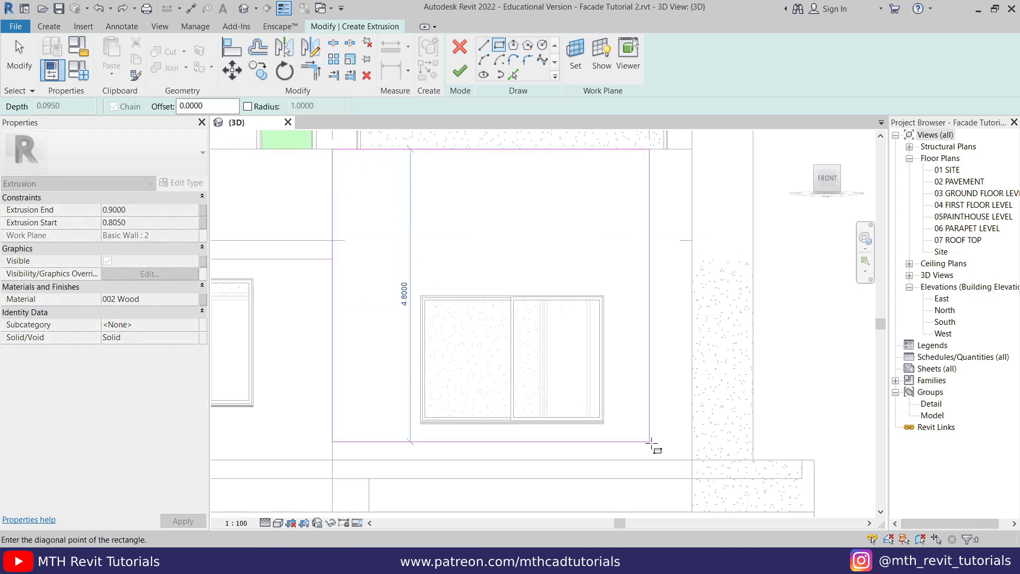
left_click(691, 479)
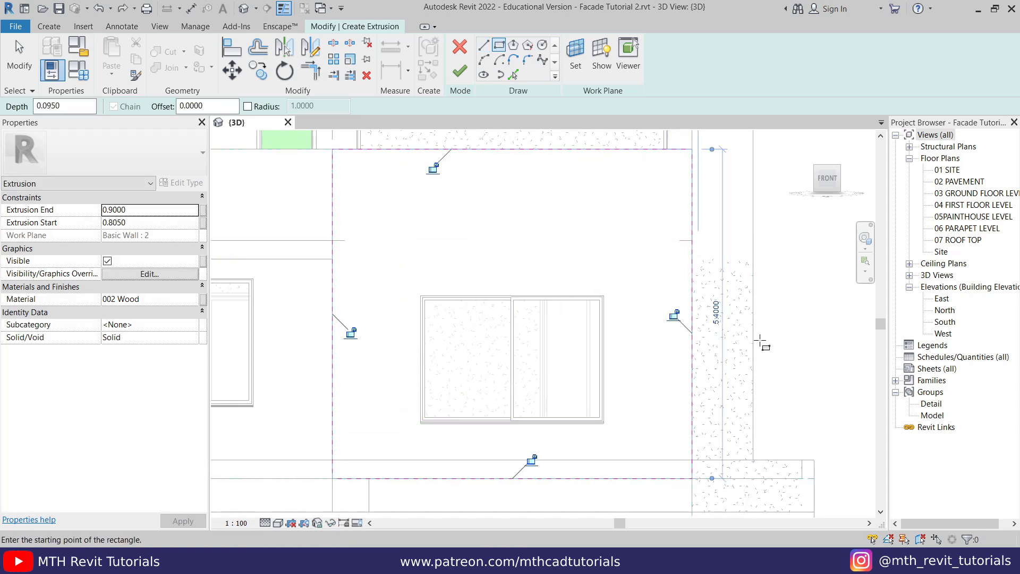
right_click(778, 351)
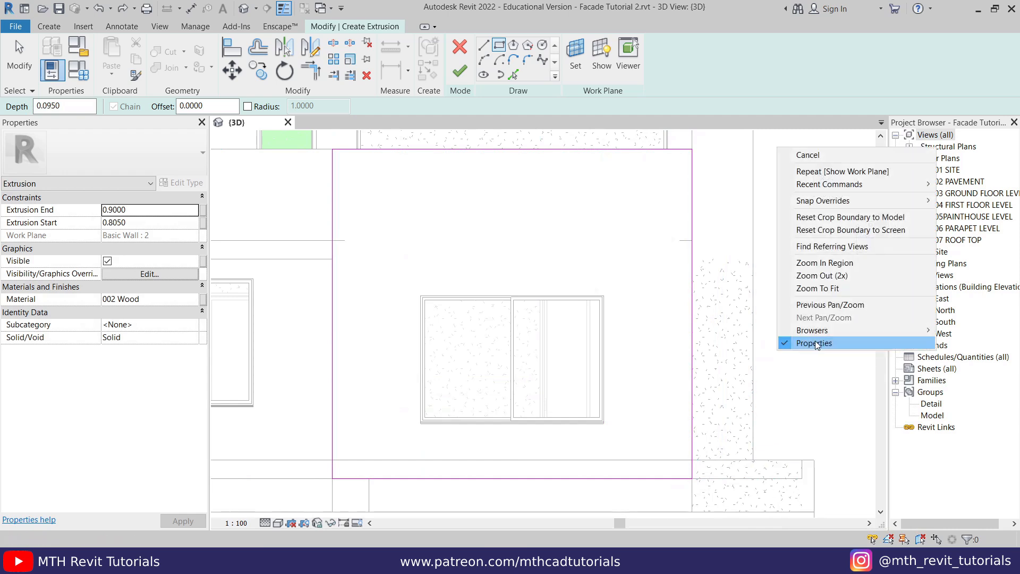
left_click(808, 154)
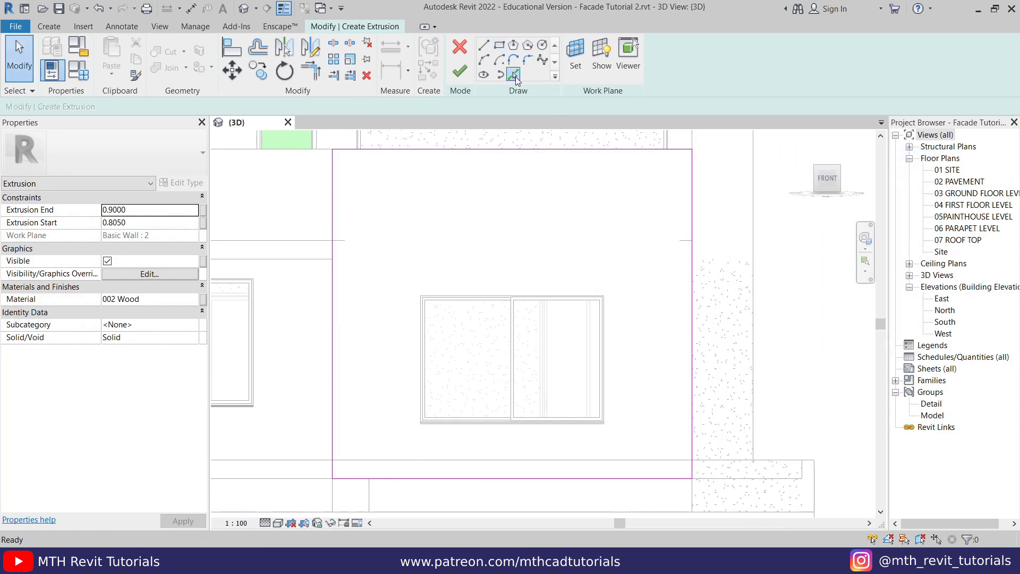
left_click(515, 77)
right_click(527, 218)
left_click(537, 225)
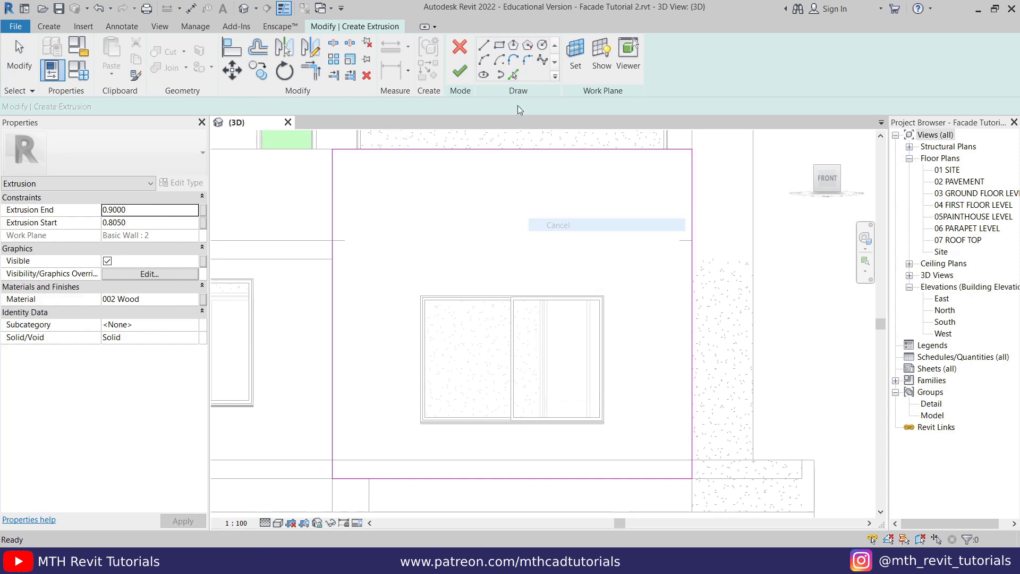
- Sketch a second rectangle inside the first, offset 0.5 m inward from its corners
left_click(498, 44)
left_click_drag(202, 106, 146, 109)
type(".5")
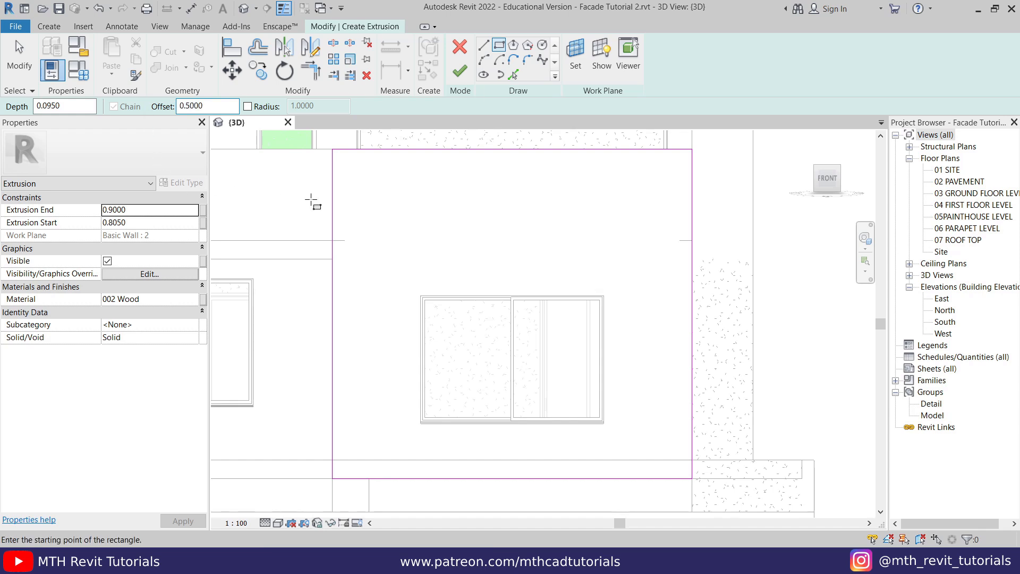
left_click(332, 160)
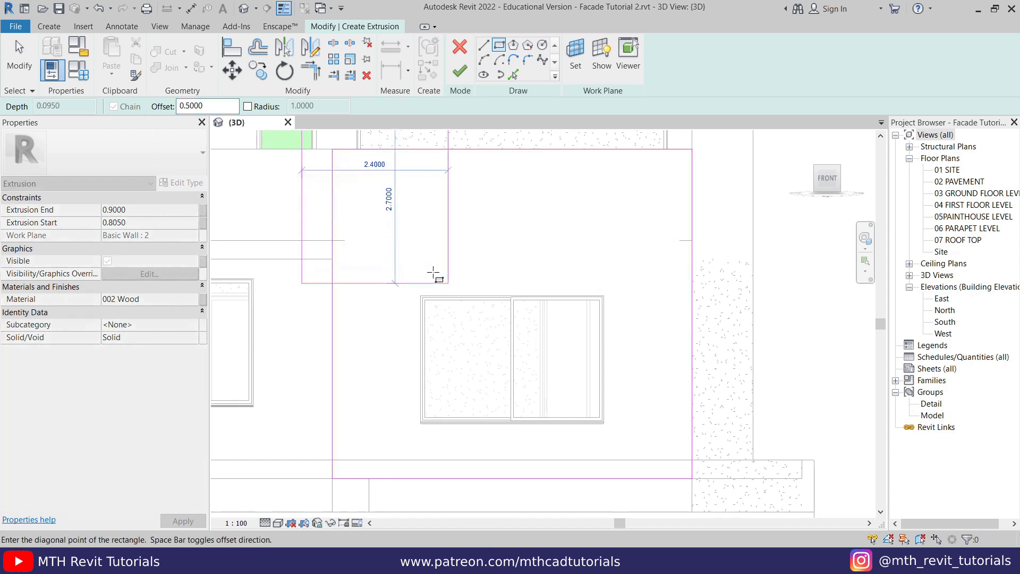
scroll(654, 377, "down", 1)
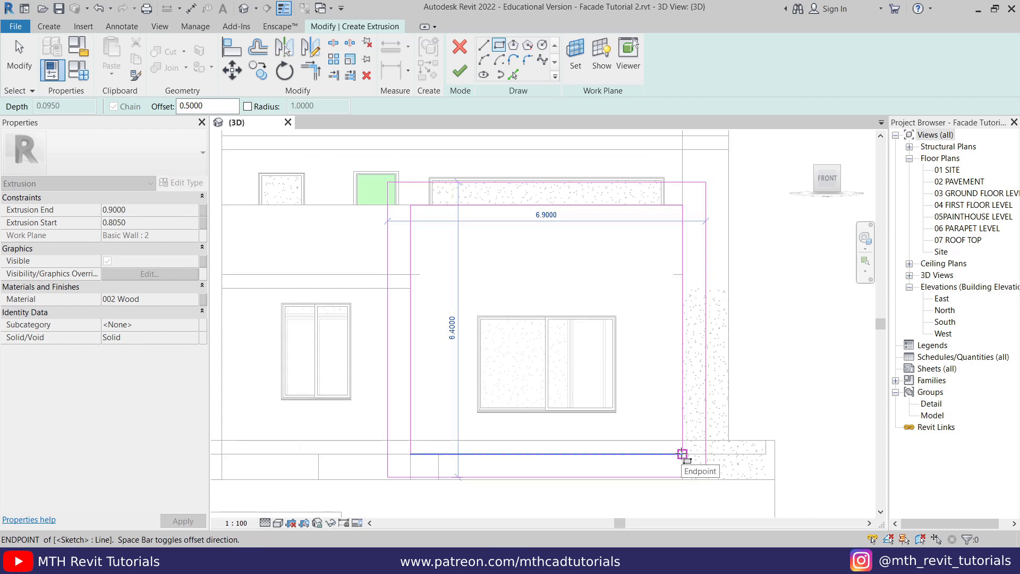
key("space")
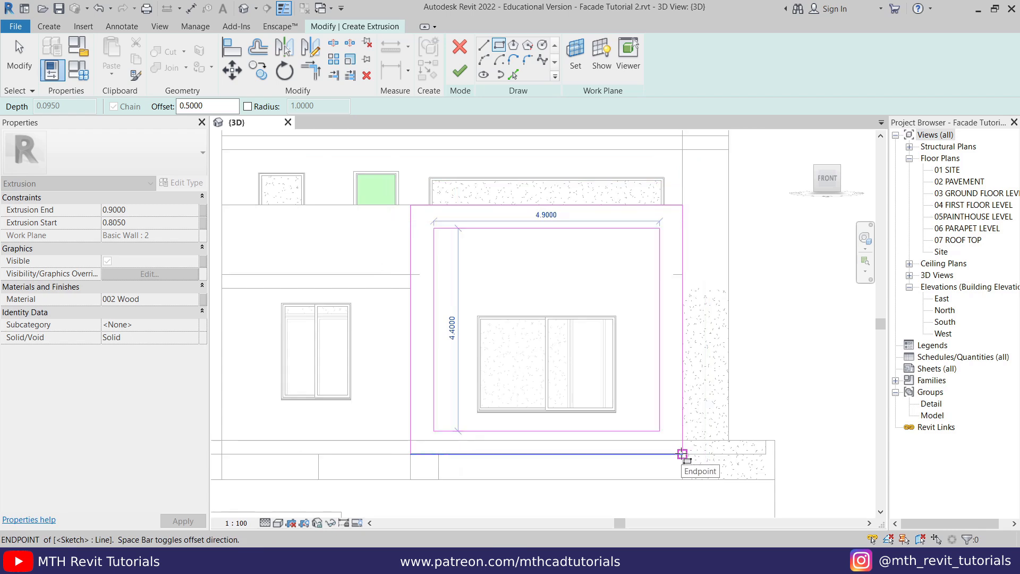
left_click(682, 455)
scroll(611, 425, "up", 2)
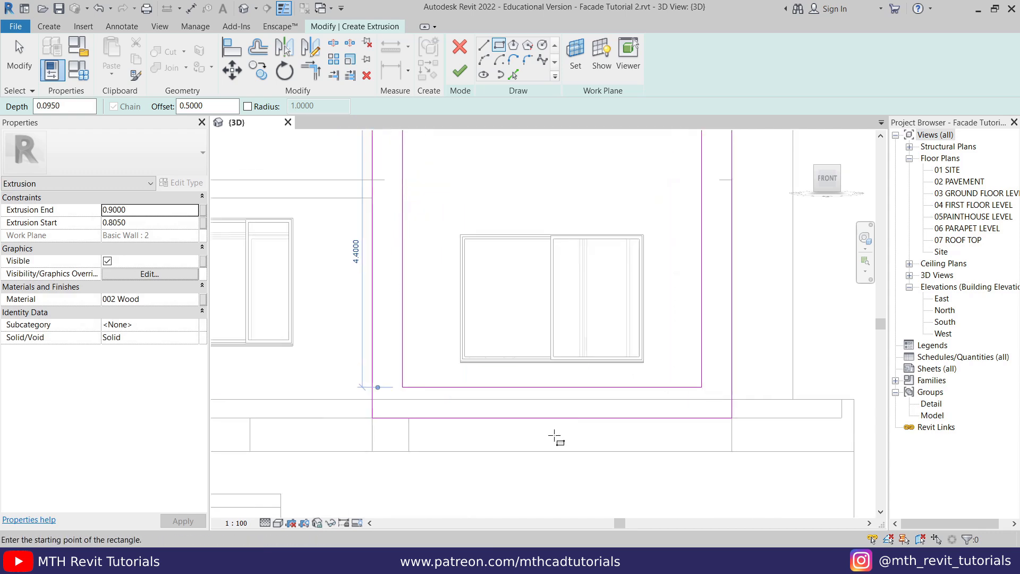
right_click(583, 270)
left_click(616, 281)
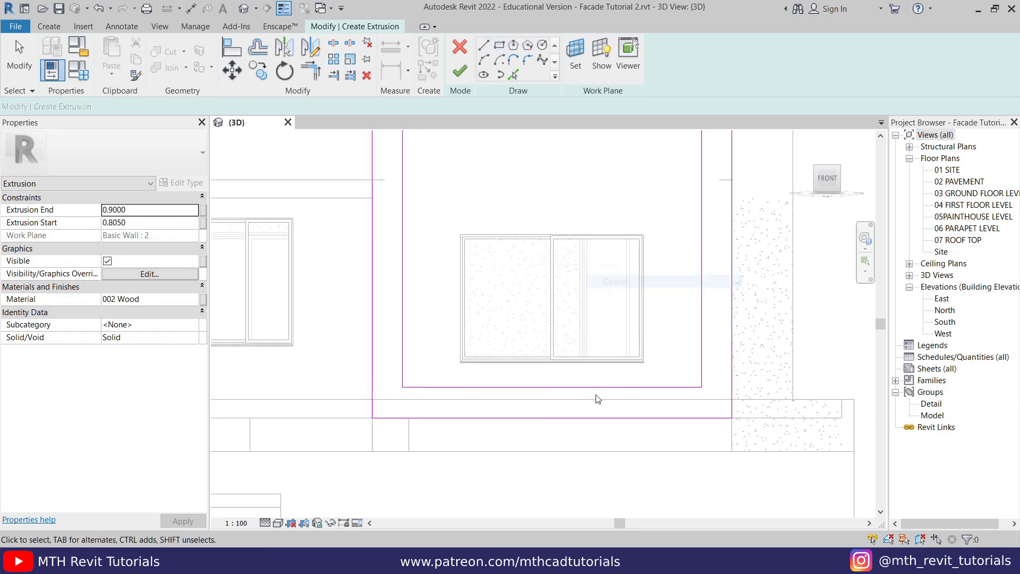
- Delete the bottom line of the inner rectangle in the extrusion sketch
scroll(584, 395, "up", 1)
left_click(550, 386)
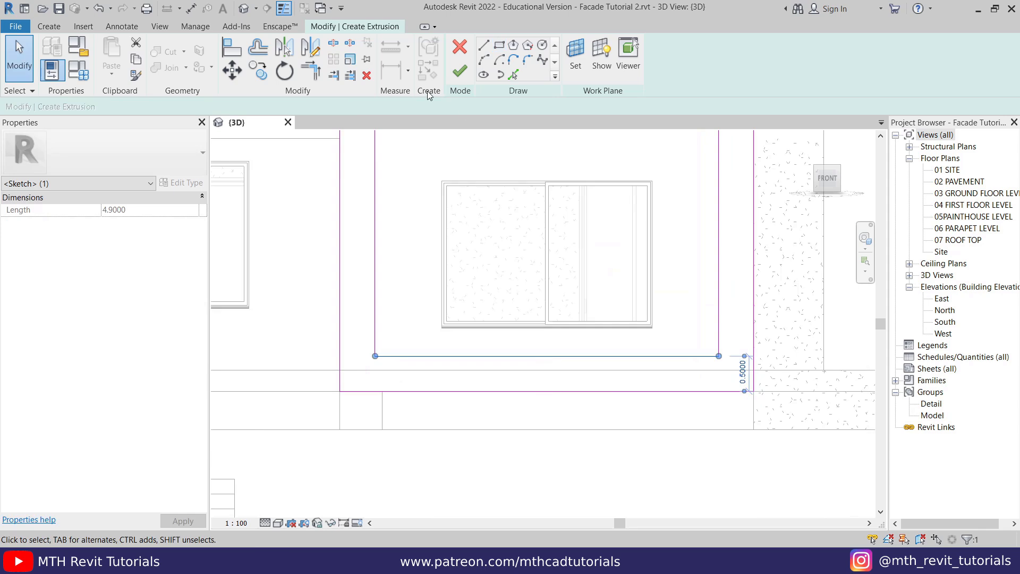
left_click(367, 76)
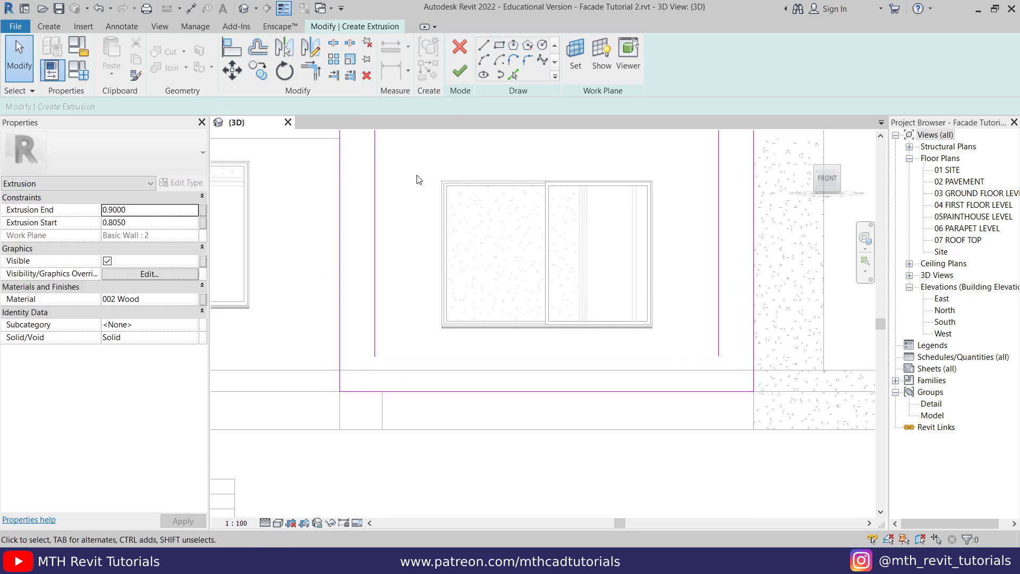
- Split the outer rectangle's bottom line 2.5 m from its right end, keeping both segments
left_click(333, 43)
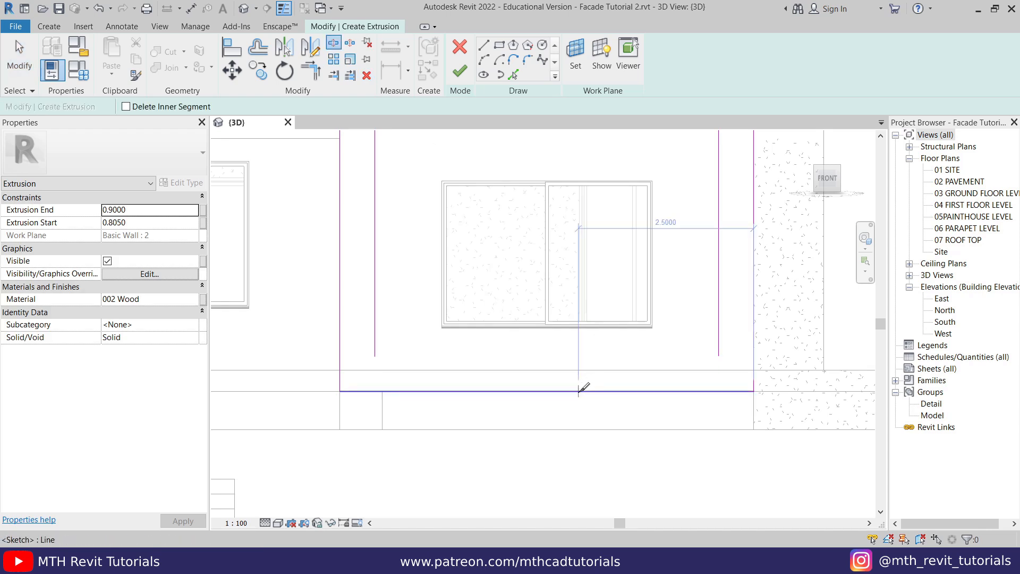
right_click(633, 310)
left_click(675, 334)
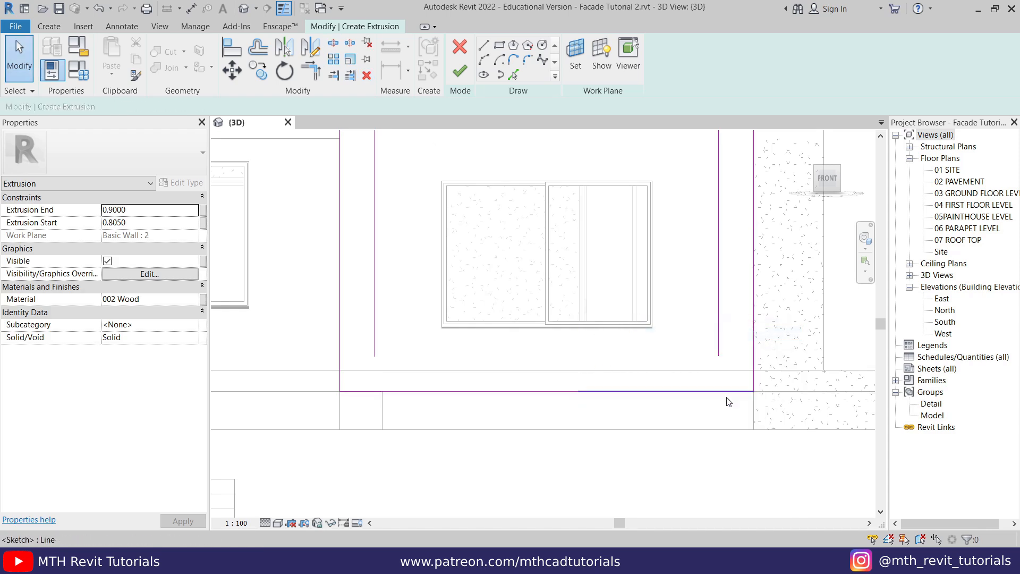
- Trim the inner rectangle's two vertical lines to corners with the outer bottom segments, and finish the frame's extrusion sketch
key("t")
key("r")
left_click(719, 348)
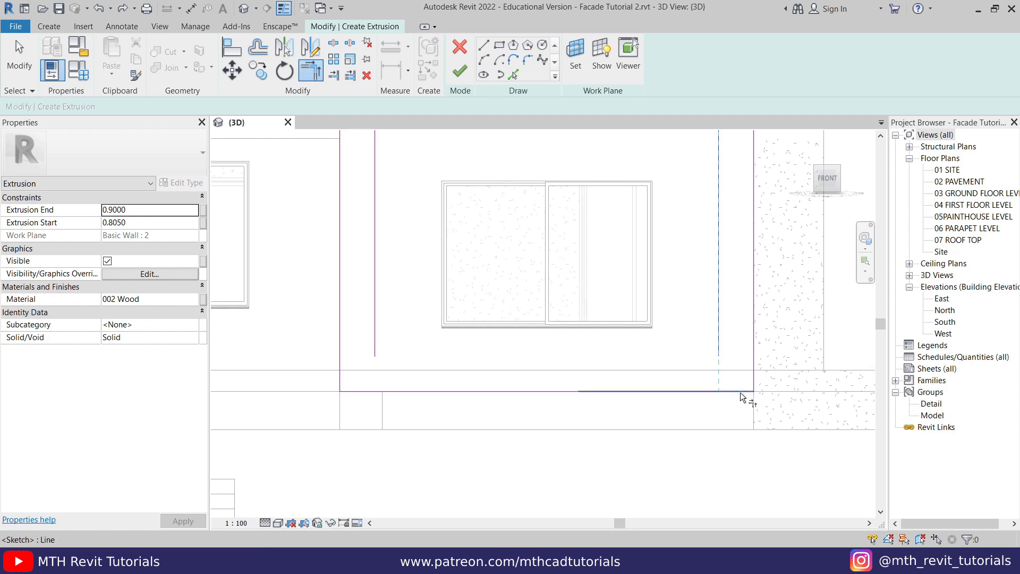
left_click(739, 393)
left_click(375, 348)
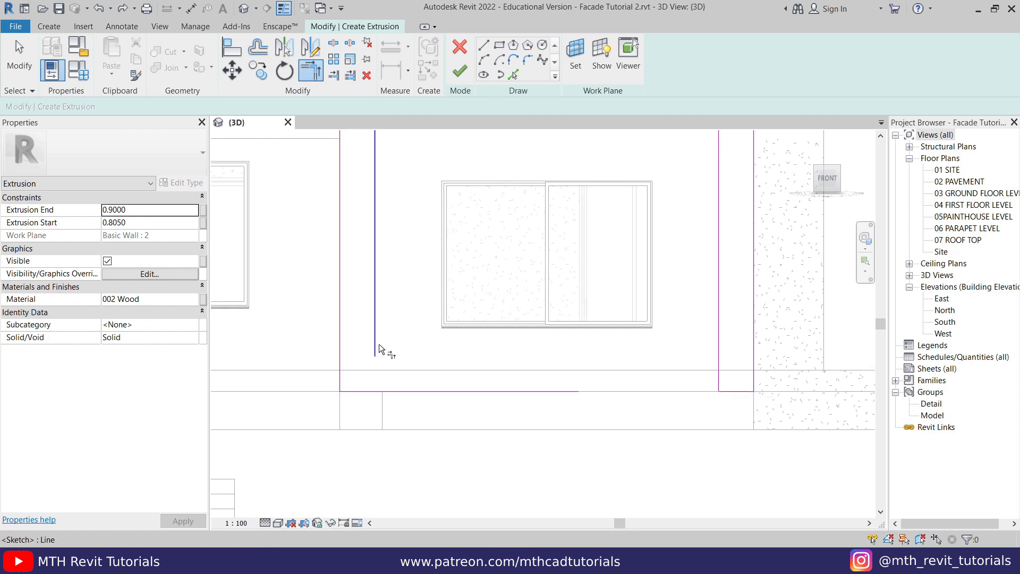
left_click(370, 392)
key("Escape")
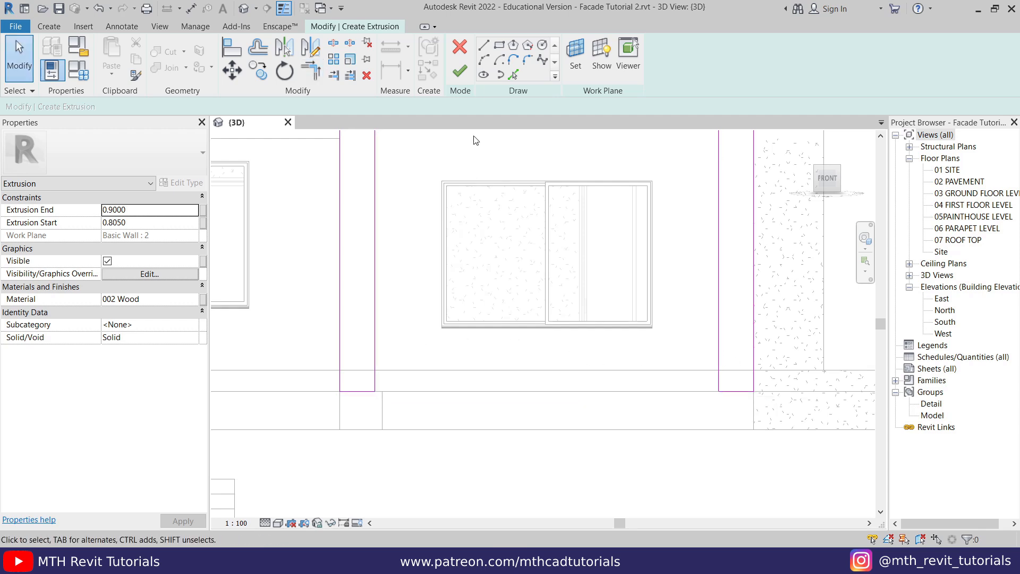
left_click(464, 73)
- Stretch the frame extrusion back to the wall face at start 0 and its front face forward to the slab's outer edge
middle_click_drag(531, 377, 496, 371, "shift")
scroll(470, 277, "up", 3)
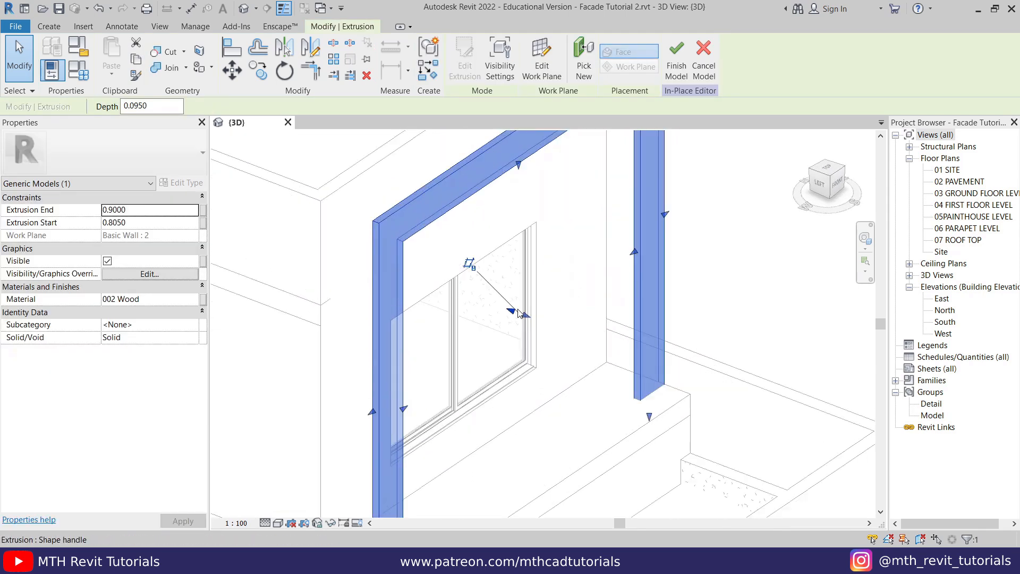
left_click_drag(512, 315, 463, 306)
middle_click_drag(541, 321, 496, 260)
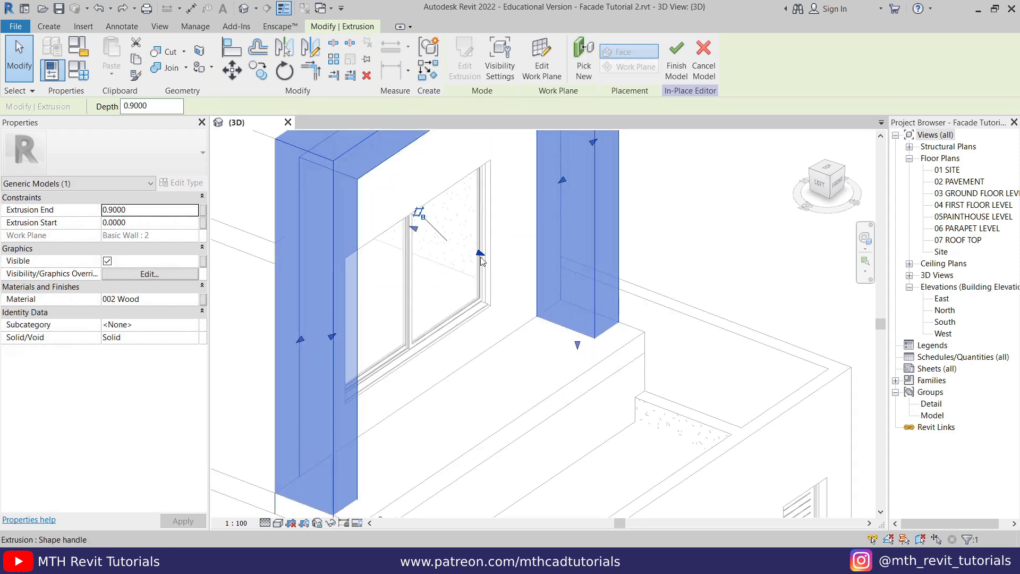
left_click_drag(481, 258, 507, 263)
scroll(611, 340, "down", 3)
left_click(699, 232)
mouse_move(570, 426)
middle_mouse_down("shift")
mouse_move(421, 396)
mouse_move(462, 383)
mouse_move(553, 412)
middle_mouse_up("shift")
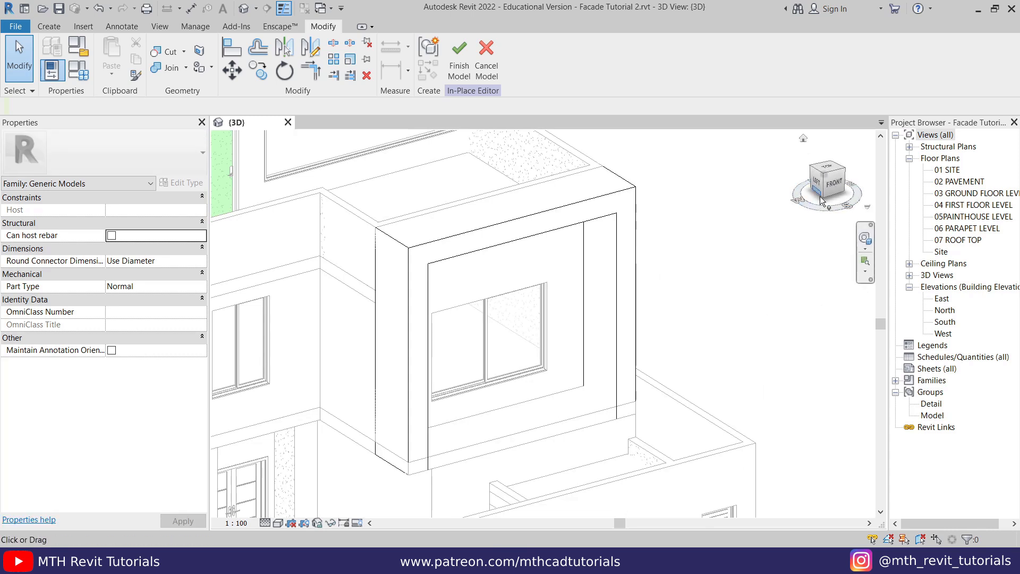
- Start a new extrusion sketch in the front view along the frame's inner top edge, 1.6 m down its right side and 1 m inward
left_click(837, 187)
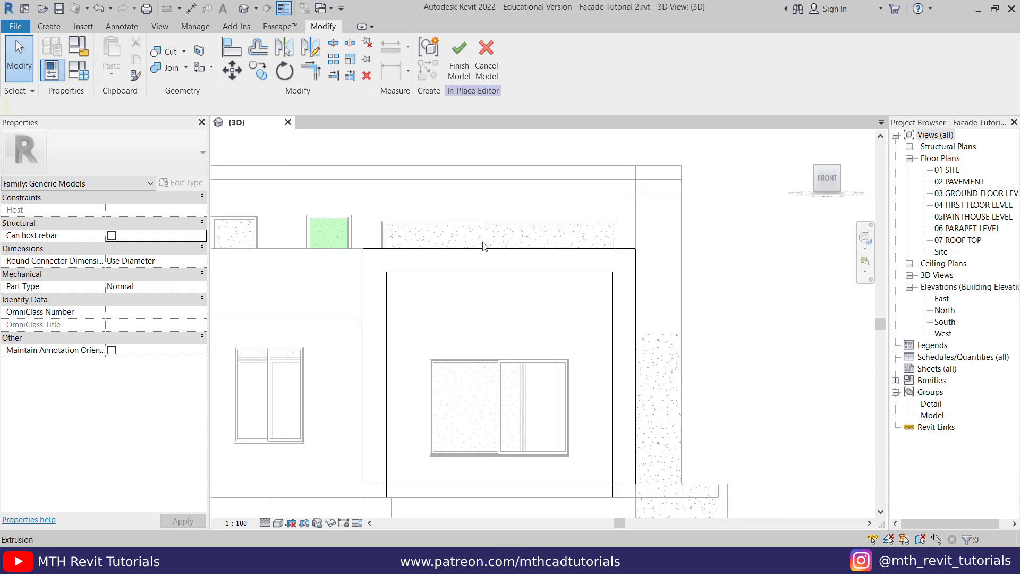
left_click(58, 30)
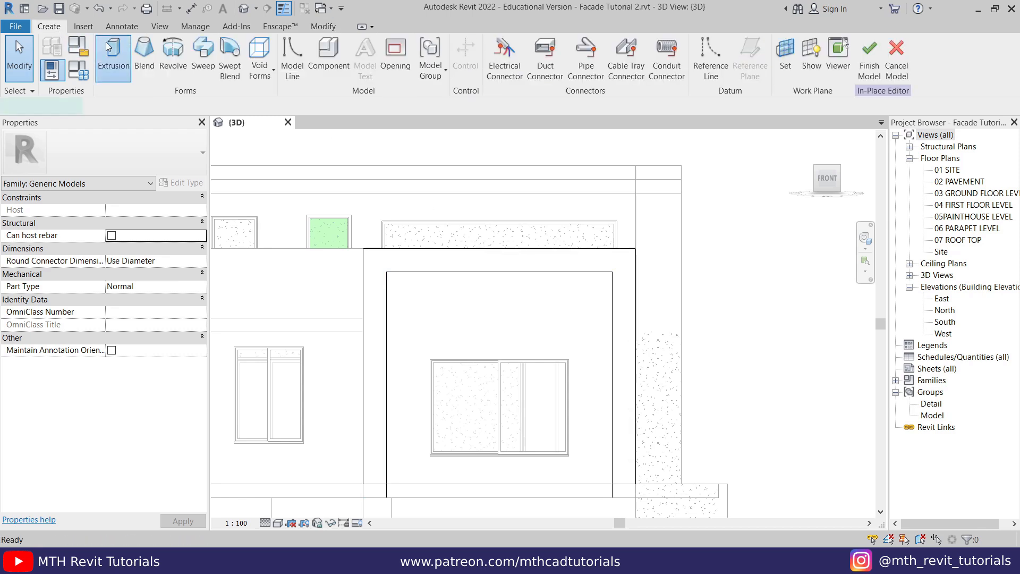
left_click(106, 42)
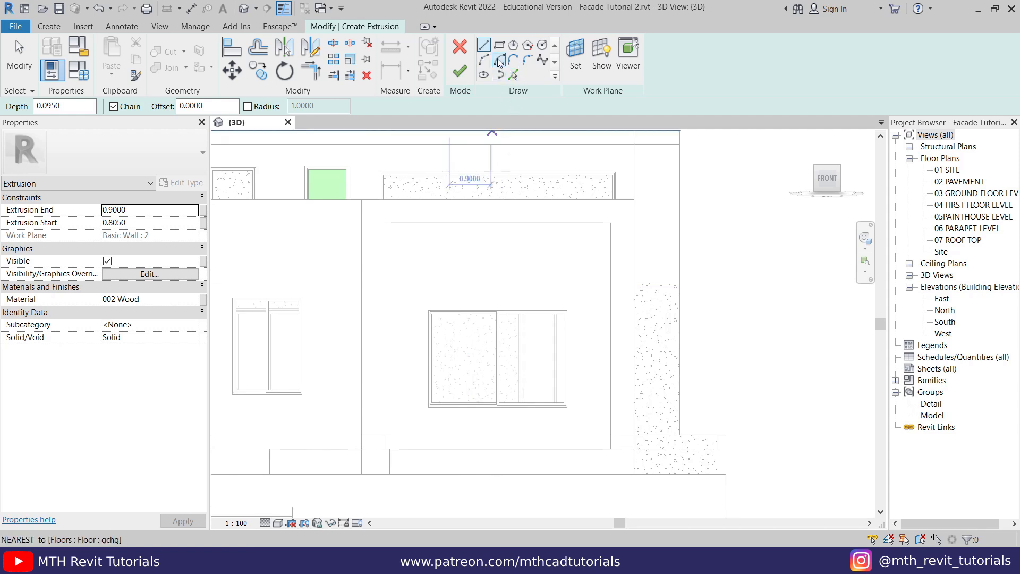
left_click(384, 223)
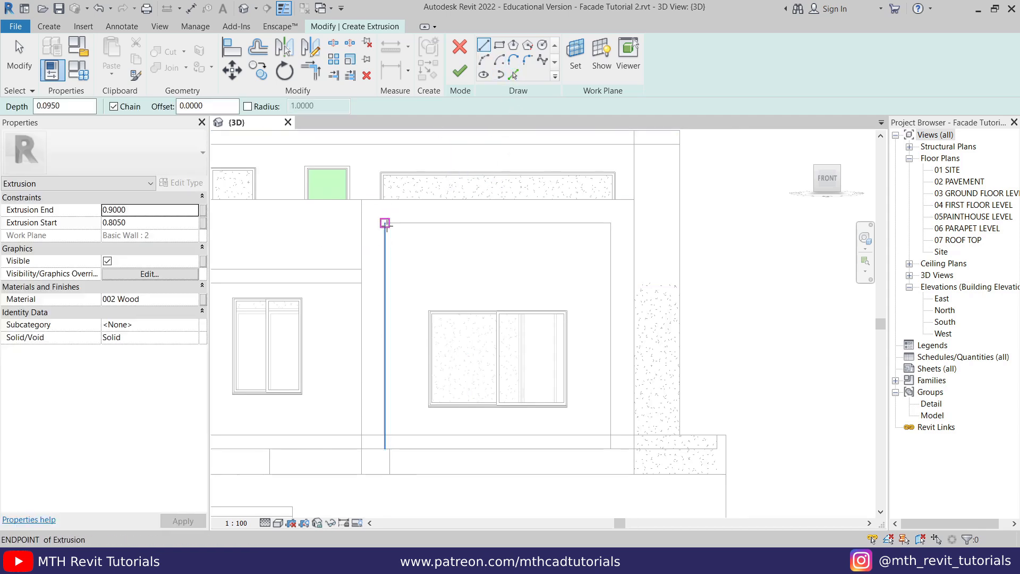
left_click(610, 223)
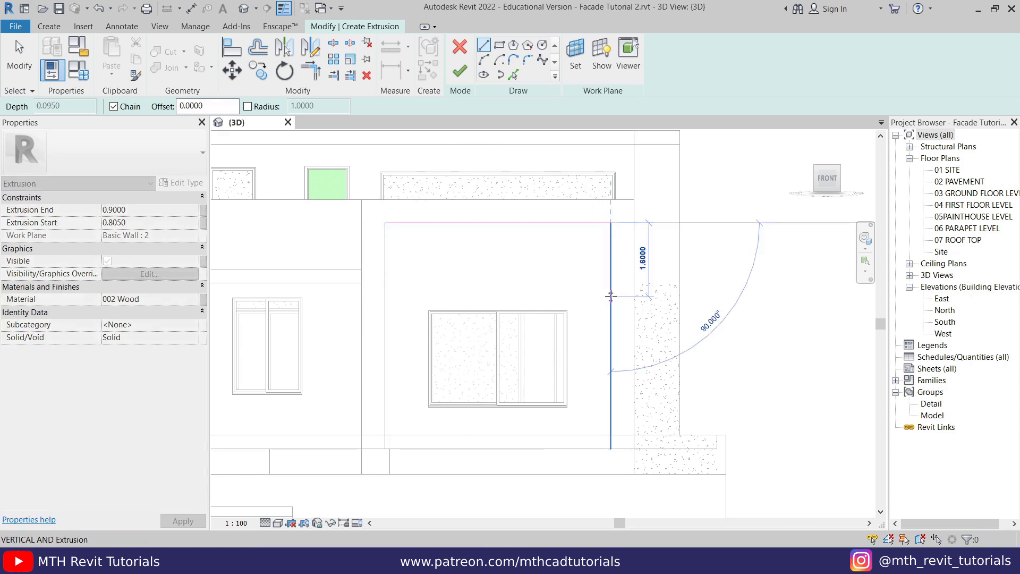
left_click(610, 296)
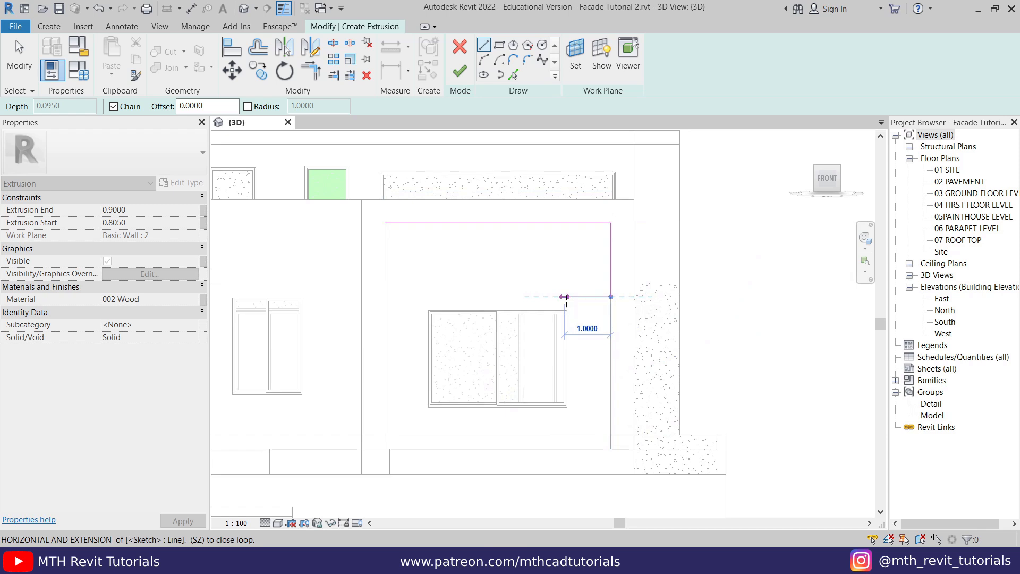
left_click(565, 296)
key("Escape")
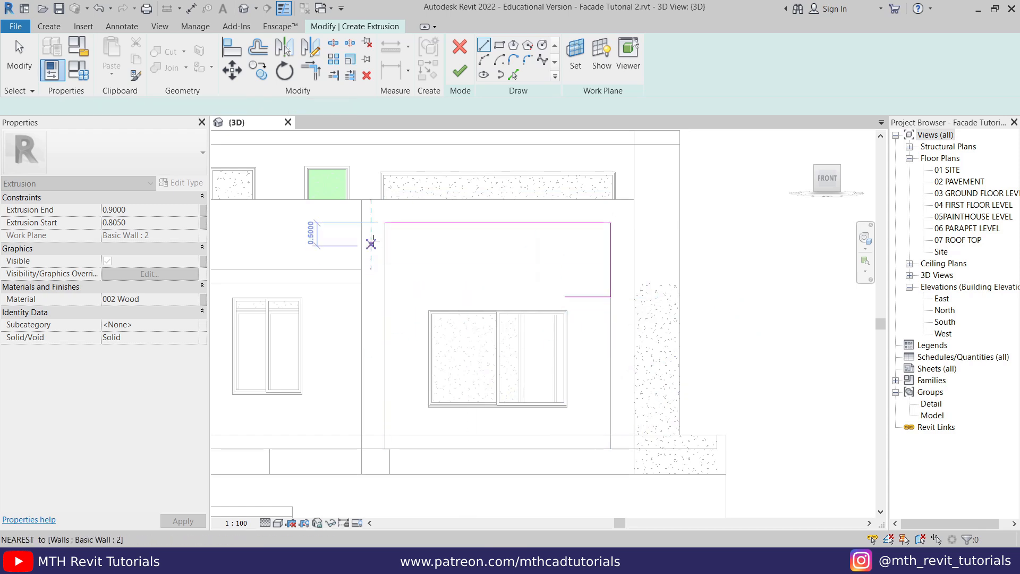
- Sketch the matching left side from the frame's inner top corner, 1.6 m down and 1 m inward
left_click(385, 223)
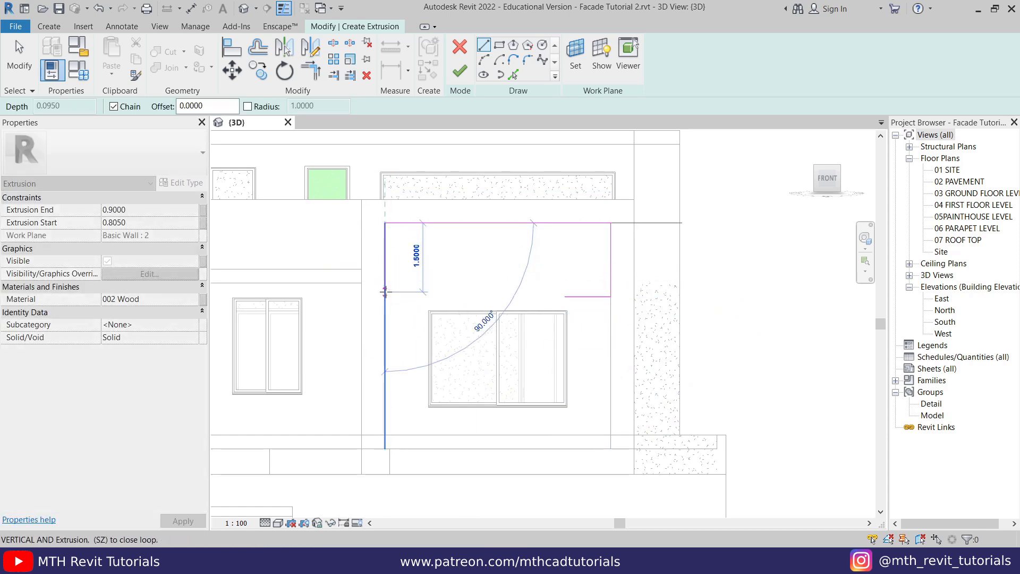
left_click(385, 296)
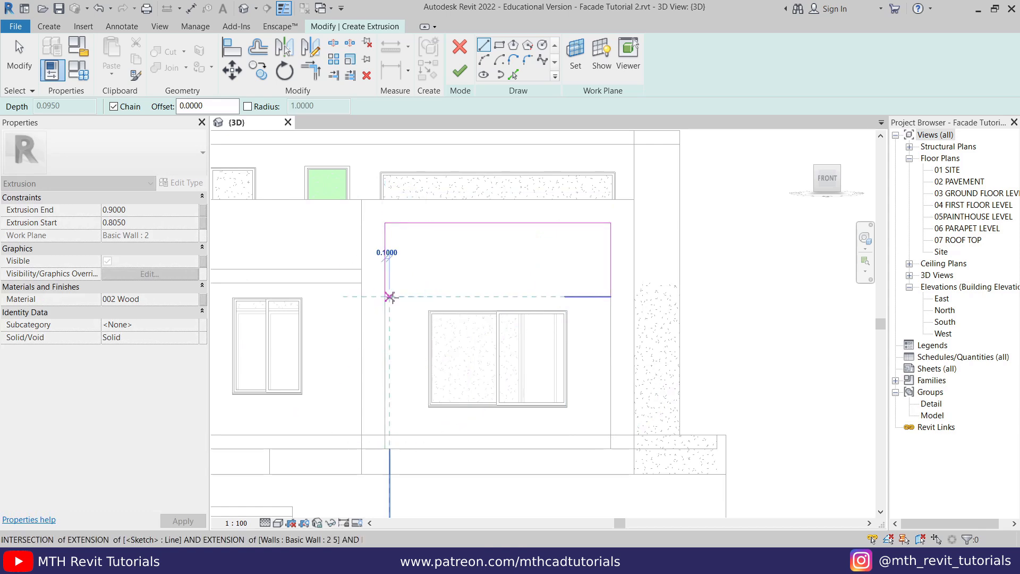
left_click(431, 297)
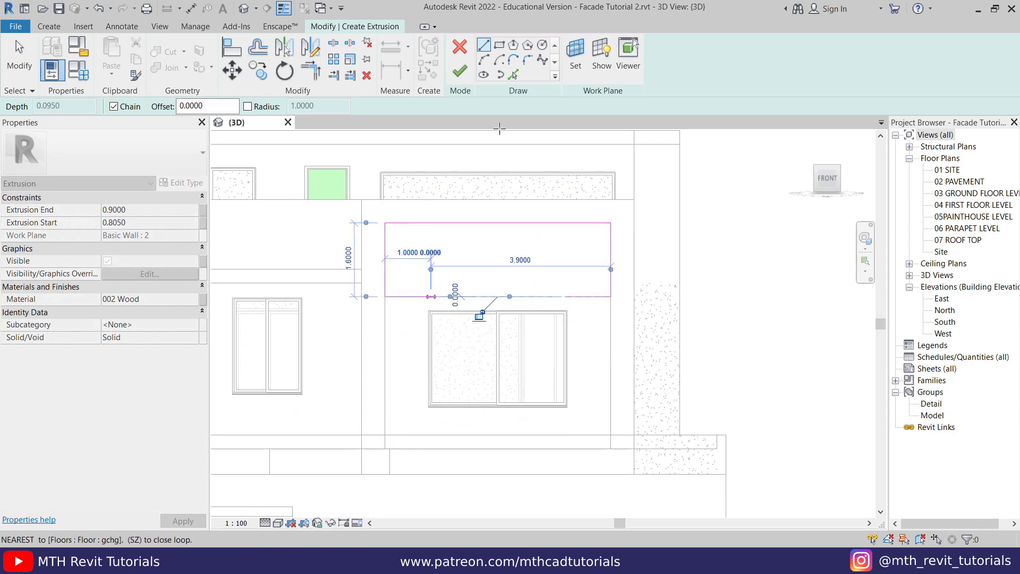
- Draw an upward arc with a radius of about 1.67 m joining the inner ends of the two short horizontal lines
left_click(485, 64)
left_click(564, 297)
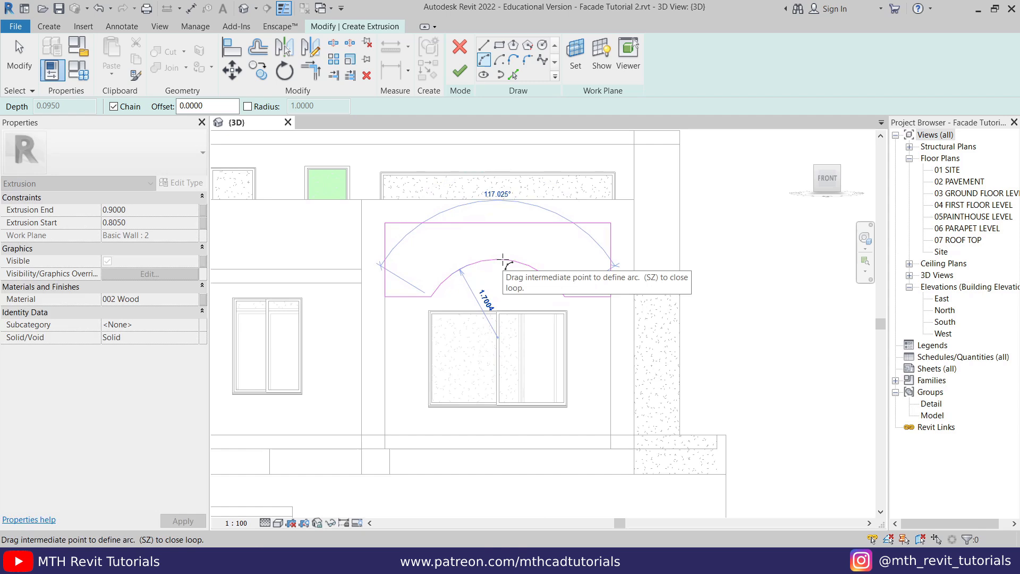
left_click(503, 260)
right_click(538, 247)
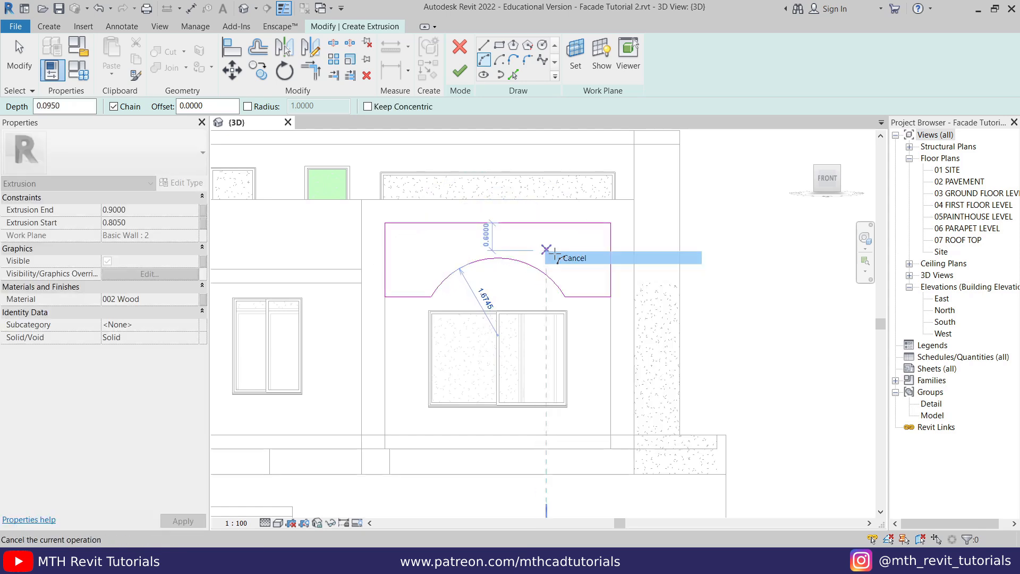
left_click(555, 257)
- Reduce the arc's radius so the arch rises higher, with an arc length of about 3.94 m, and finish the extrusion
left_click(498, 259)
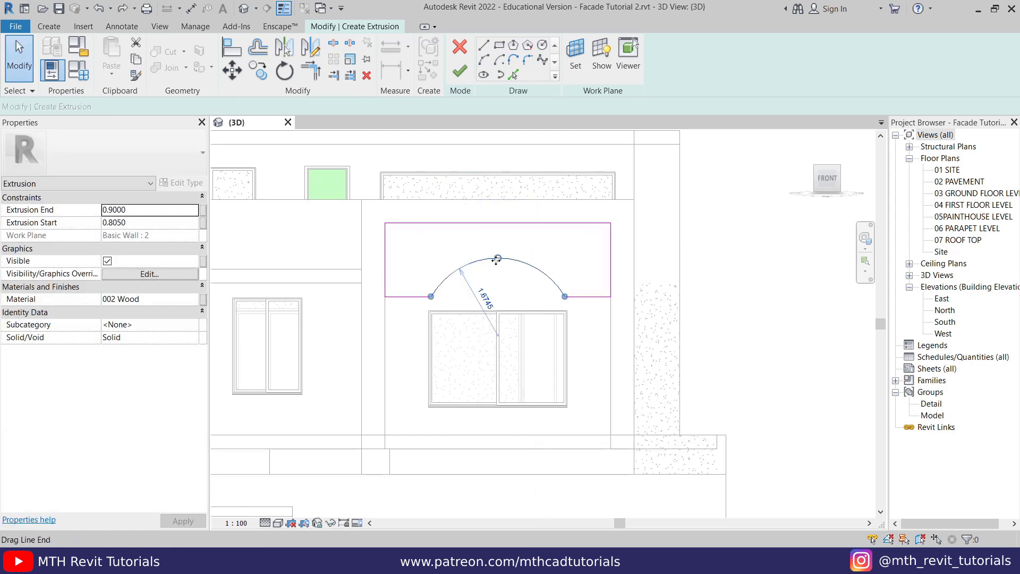
left_click(483, 301)
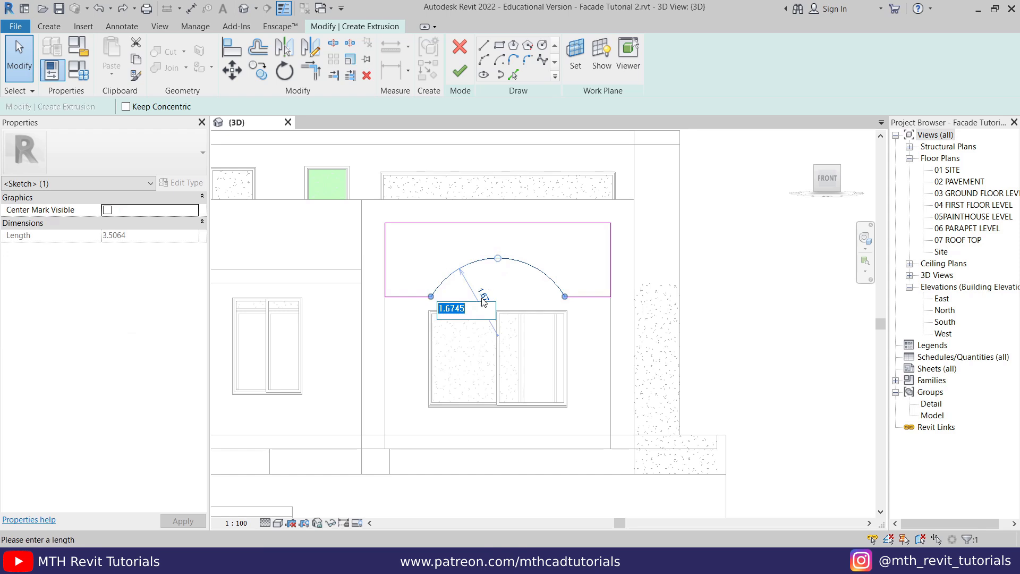
key("Return")
left_click(483, 297)
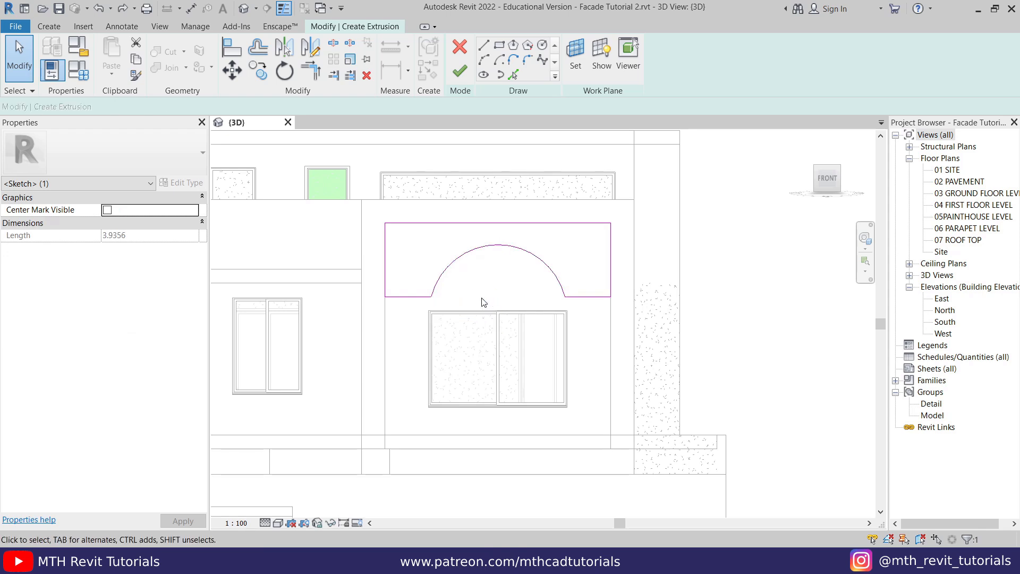
left_click(460, 74)
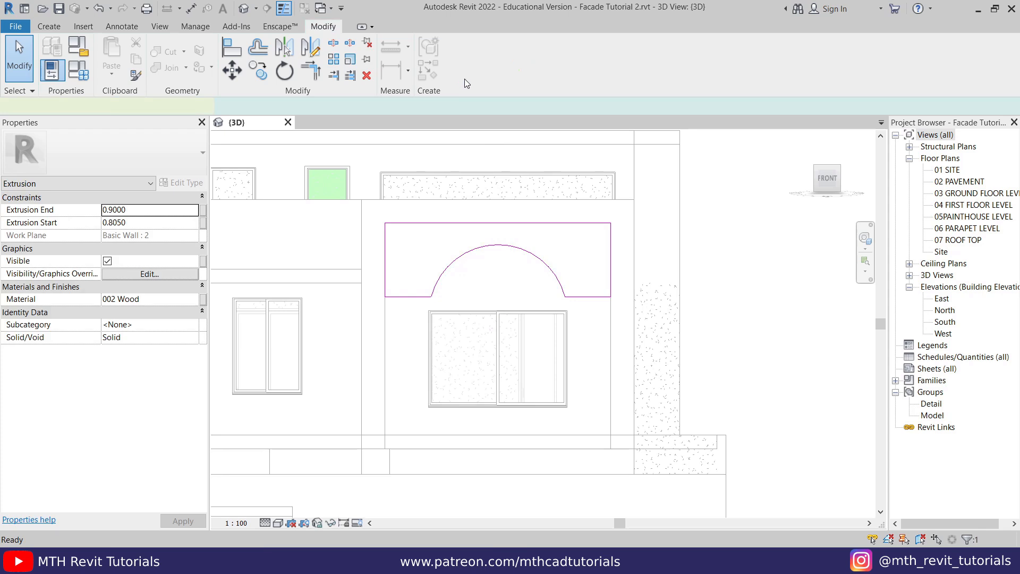
middle_click_drag(551, 315, 569, 402)
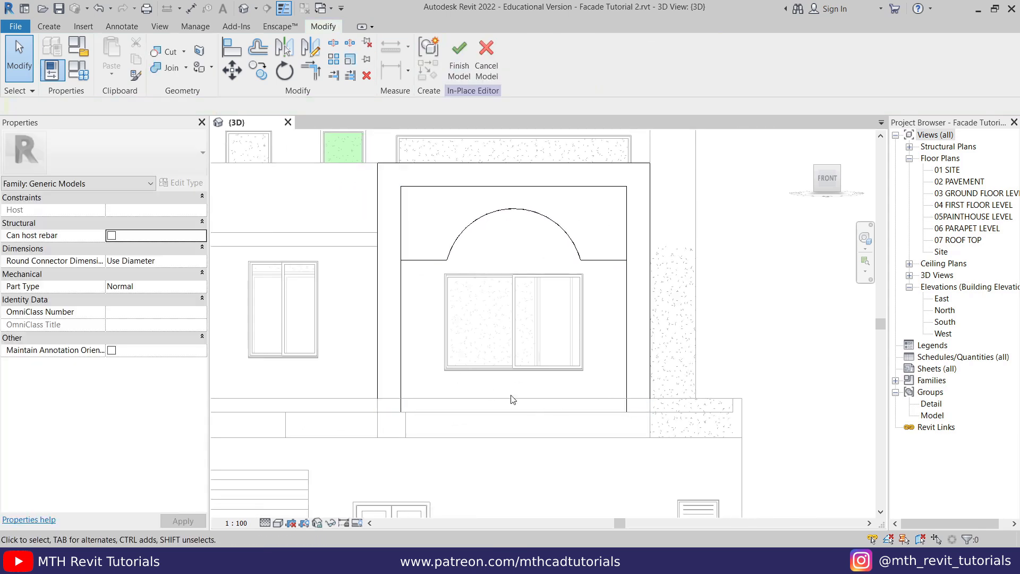
- Open the 04 FIRST FLOOR LEVEL floor plan at the frame in front of the wide window
left_click(963, 206)
double_click(964, 206)
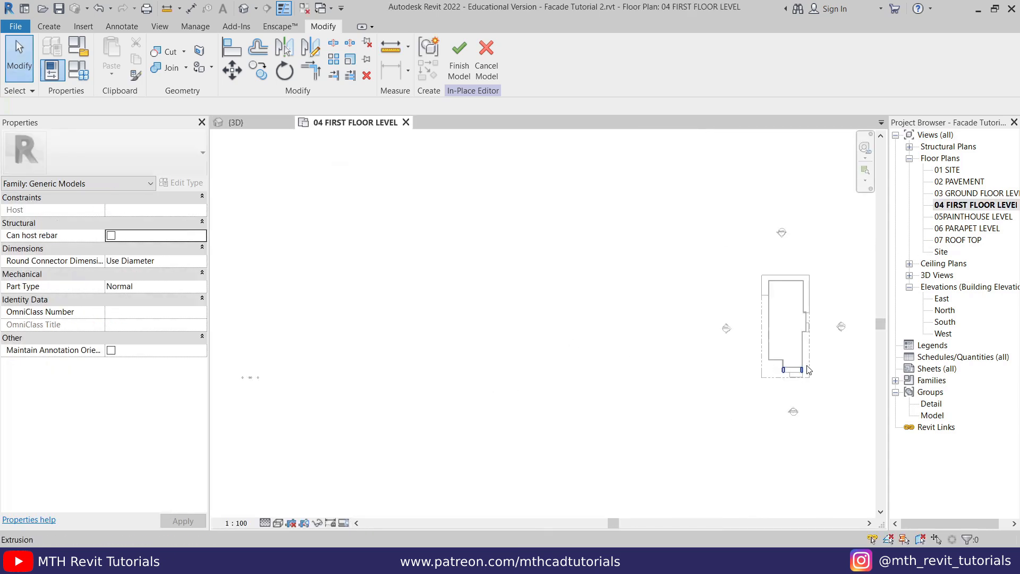
scroll(546, 385, "up", 3)
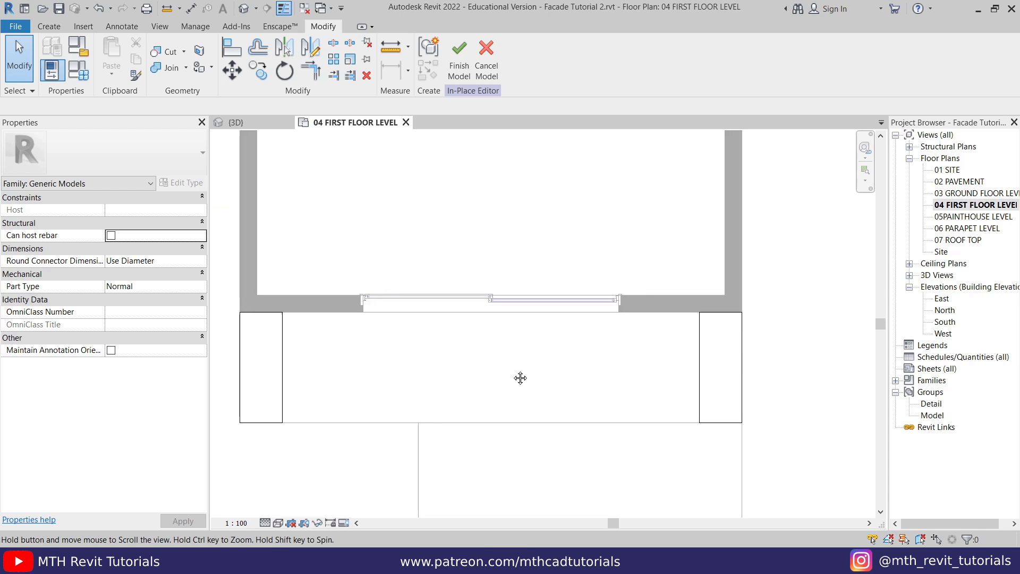
- Create an extrusion from a circle of 0.2 m radius placed between the window's right end and the frame's right leg
left_click(59, 27)
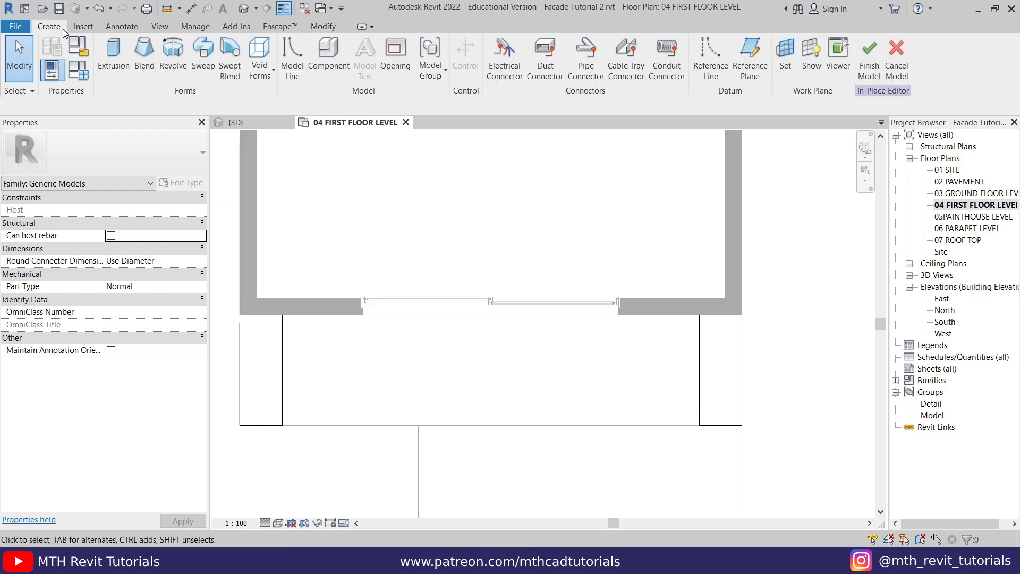
left_click(113, 52)
left_click(542, 44)
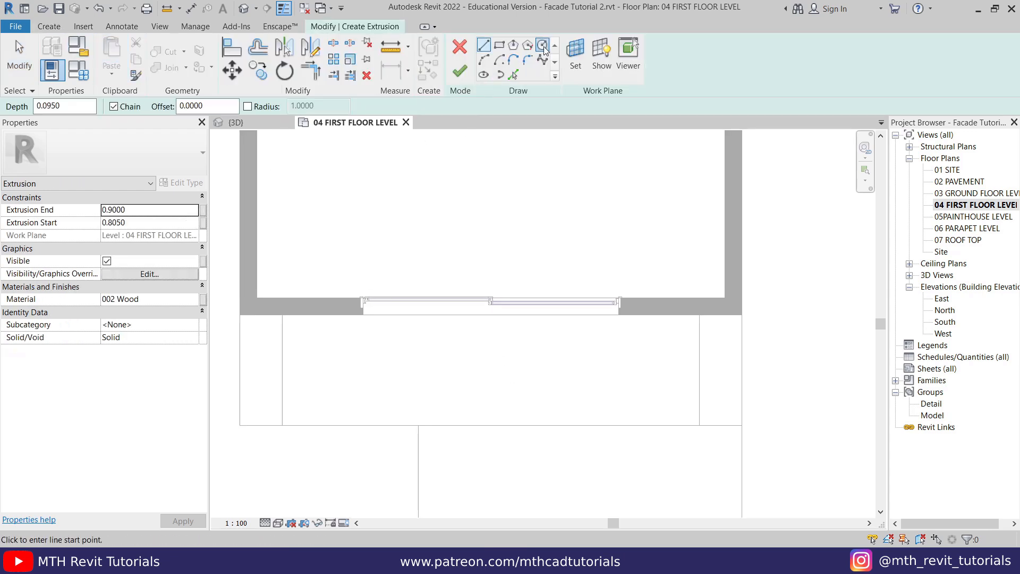
left_click(642, 365)
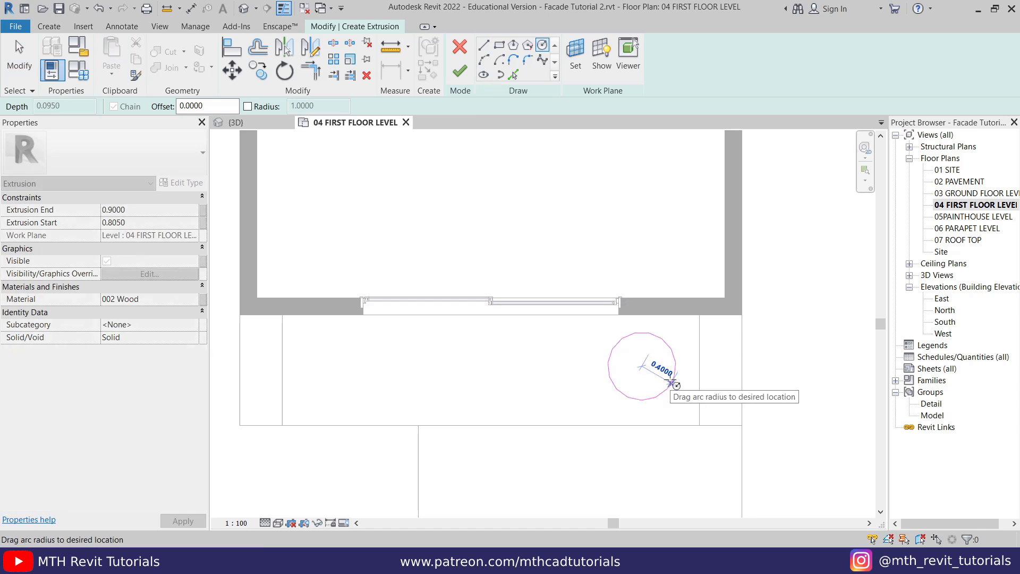
scroll(669, 380, "up", 2)
type(".2")
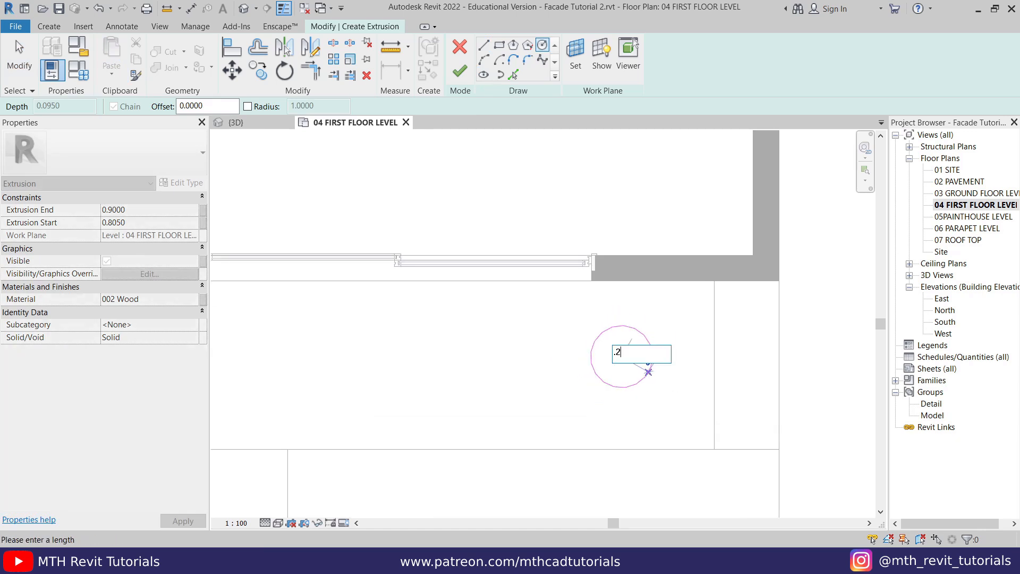
key("Return")
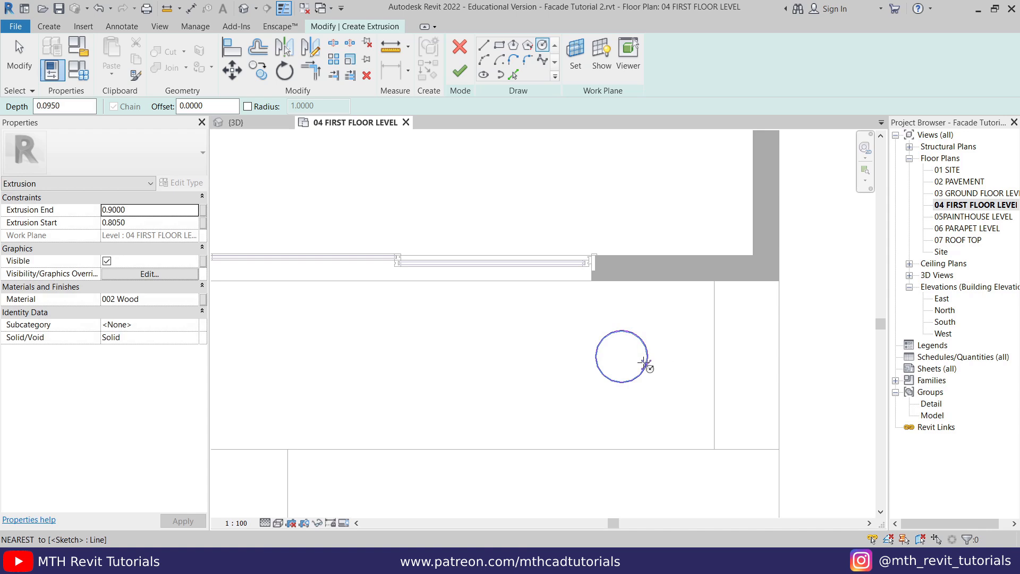
key("Escape")
key("Escape")
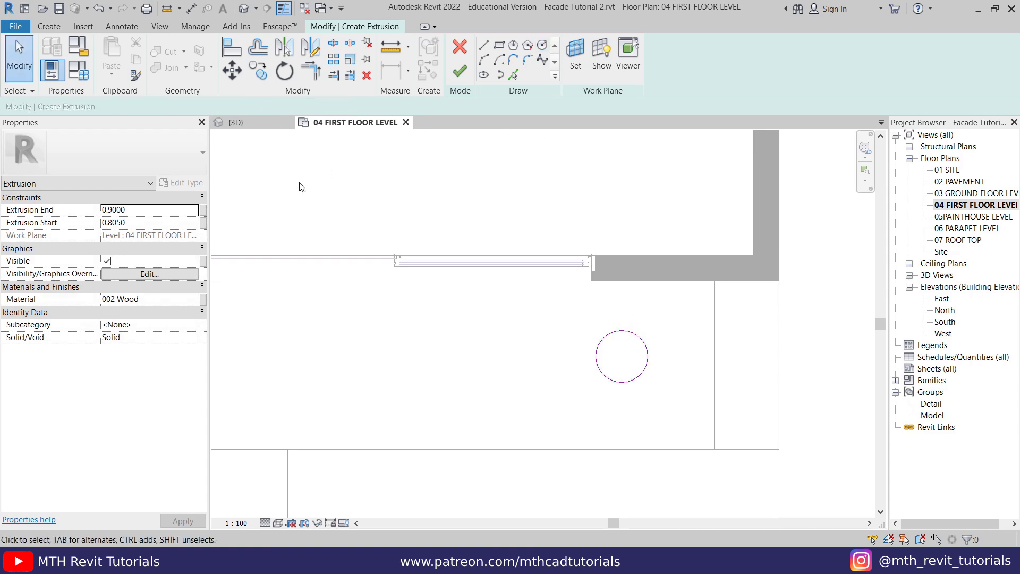
left_click(460, 71)
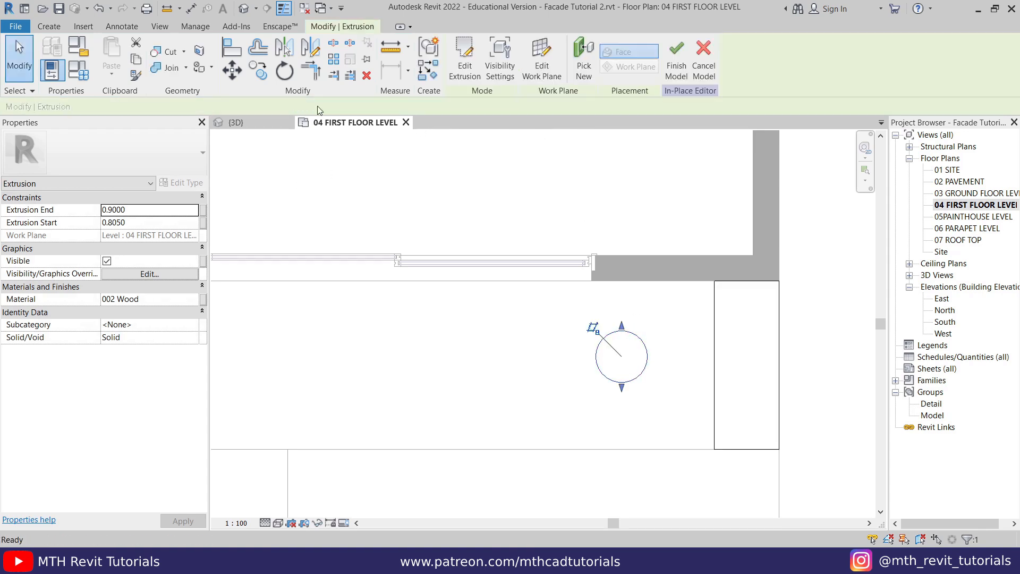
- In the 3D view, stretch the round column down to -0.3 m at the slab's lower edge and up to the arched panel's underside
left_click(254, 123)
scroll(610, 361, "up", 2)
left_click_drag(588, 367, 595, 428)
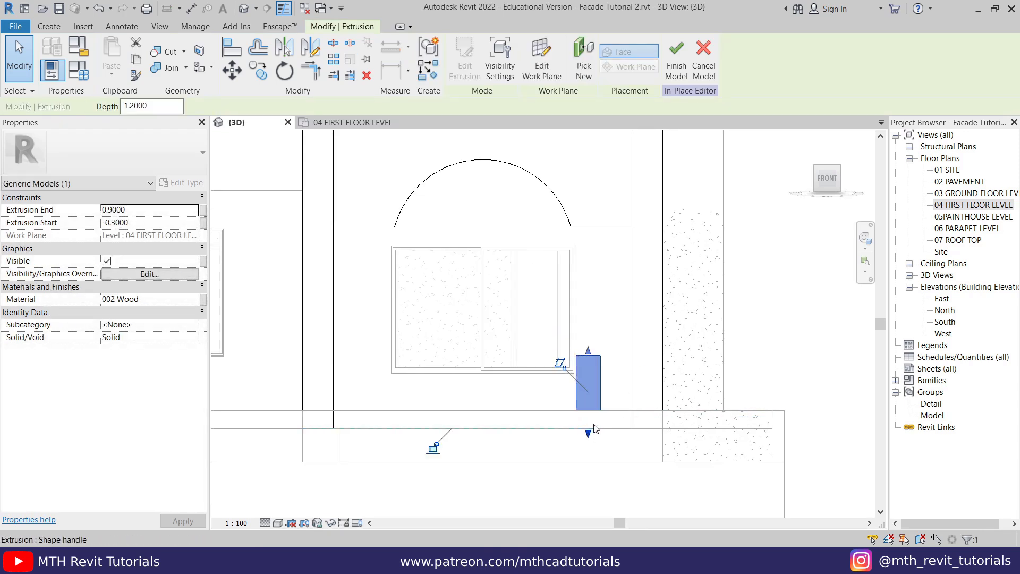
left_click_drag(588, 352, 594, 229)
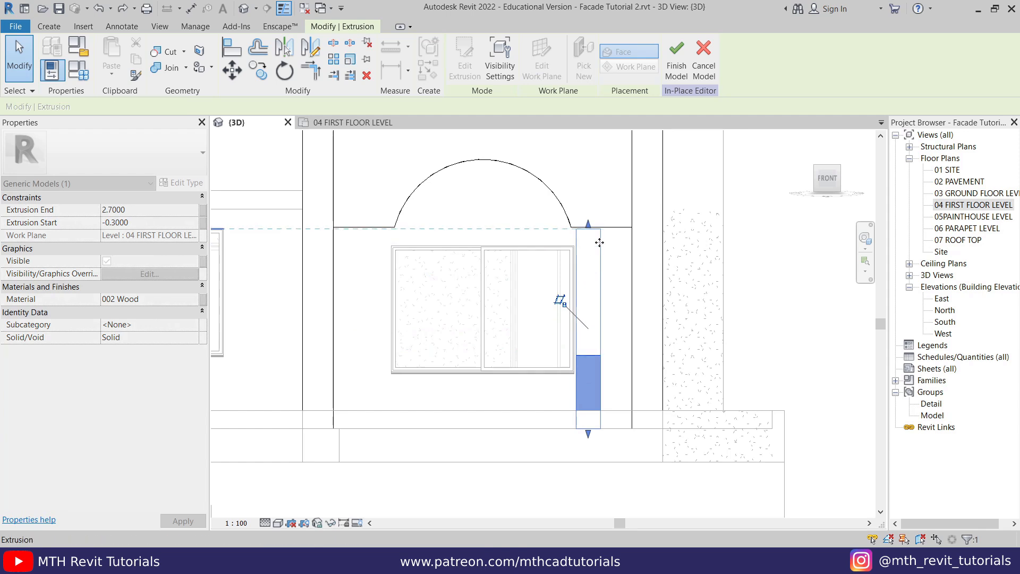
scroll(613, 245, "up", 2)
scroll(614, 246, "up", 2)
left_click_drag(533, 206, 588, 247)
key("Escape")
- In the 04 FIRST FLOOR LEVEL plan, shift the round column closer to the wall and to the frame's right leg
left_click(352, 123)
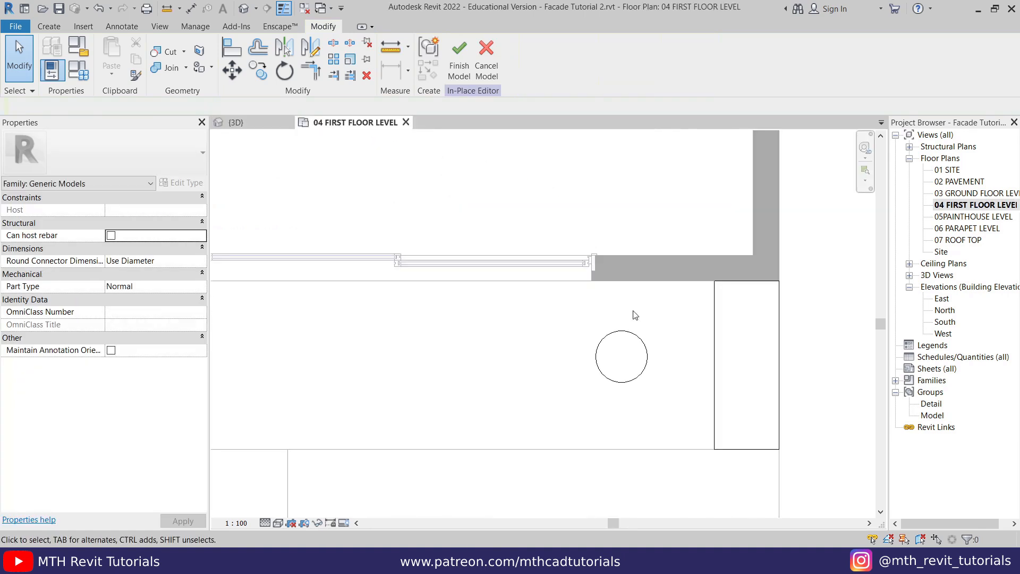
left_click(645, 340)
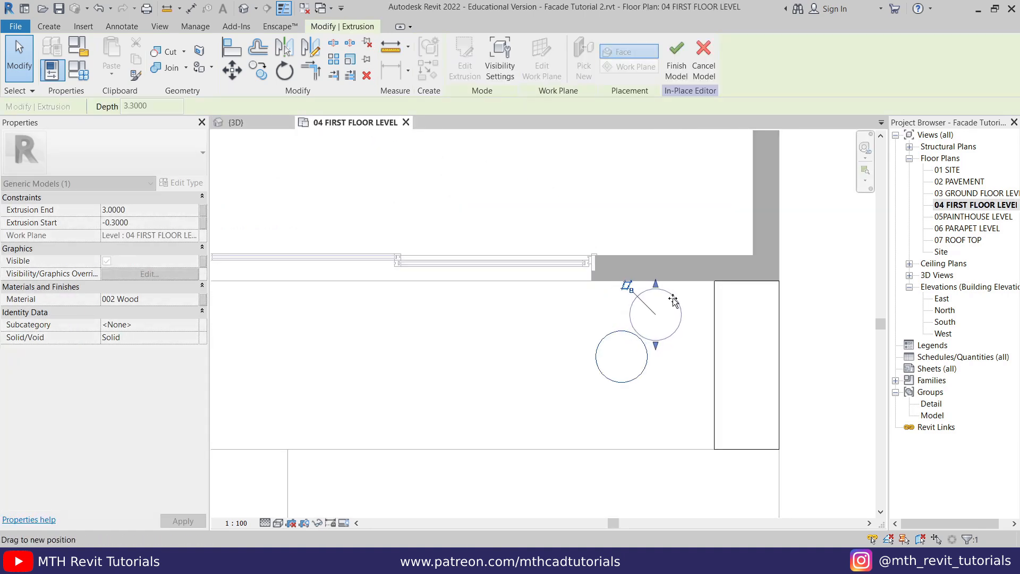
middle_click_drag(726, 337, 662, 390)
scroll(644, 373, "up", 1)
key("Escape")
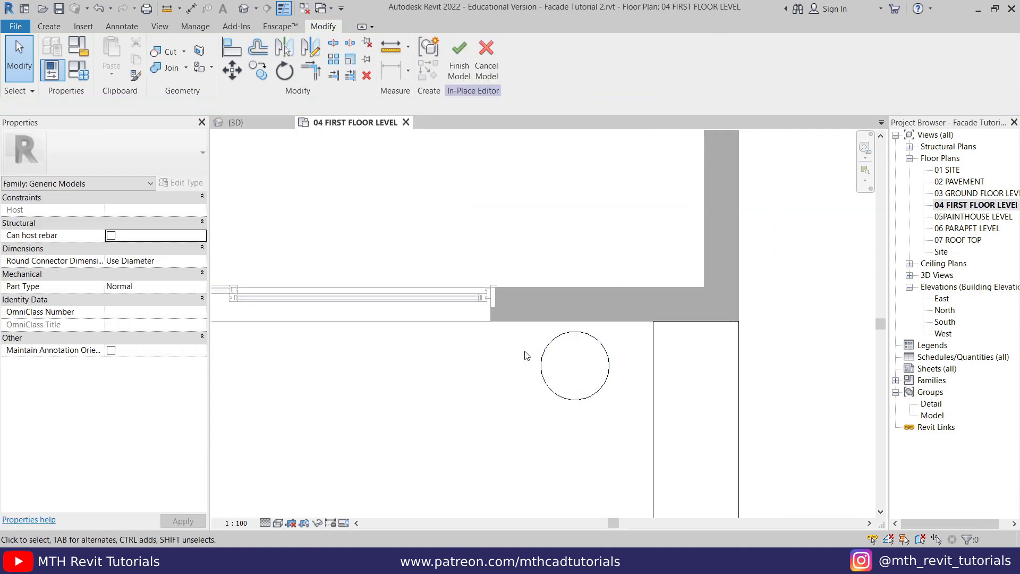
- Move the column's centre onto the frame leg's inner edge, then 0.4 m back towards the window
left_click(607, 352)
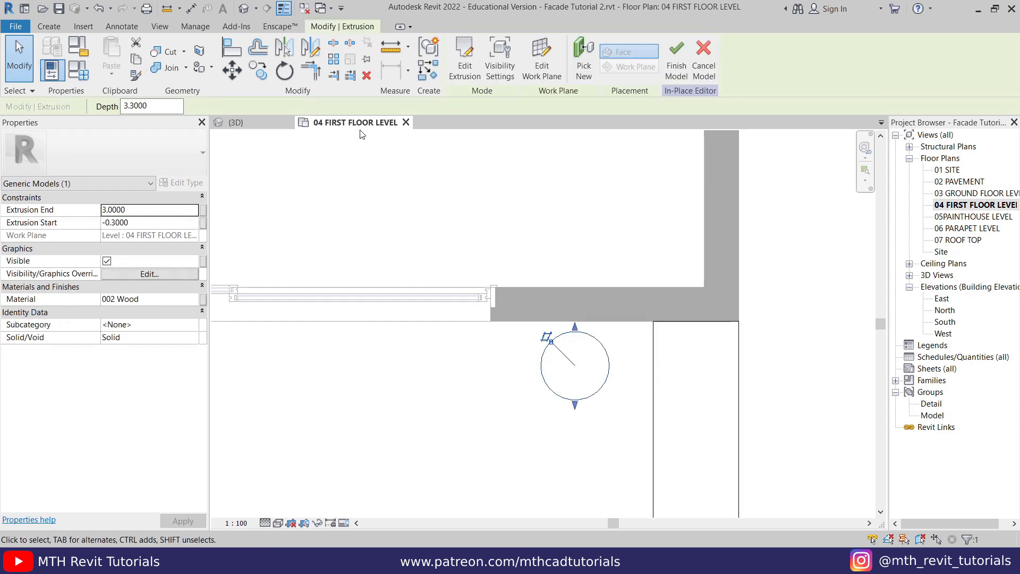
left_click(234, 72)
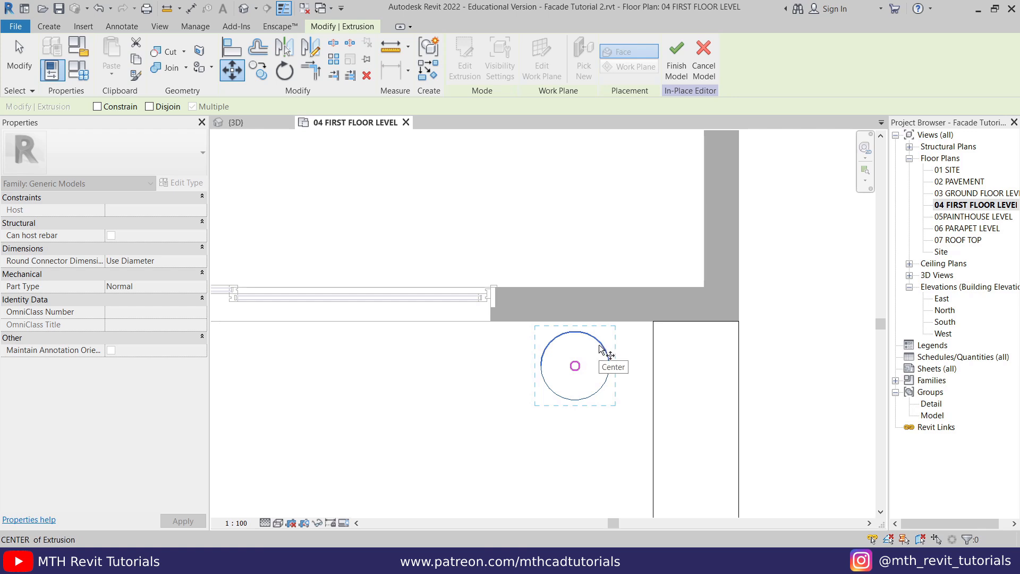
left_click(601, 348)
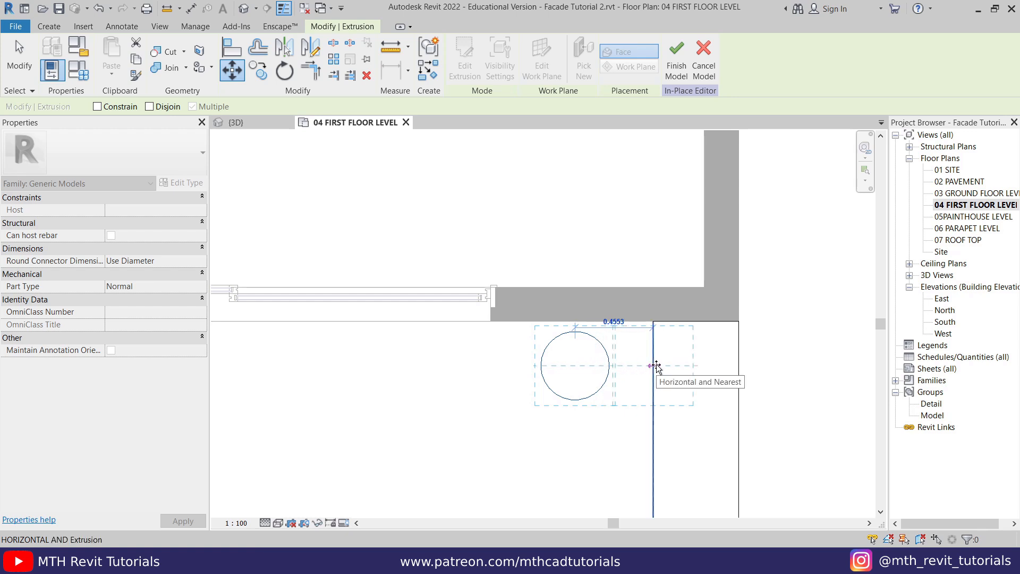
left_click(655, 366)
left_click(237, 74)
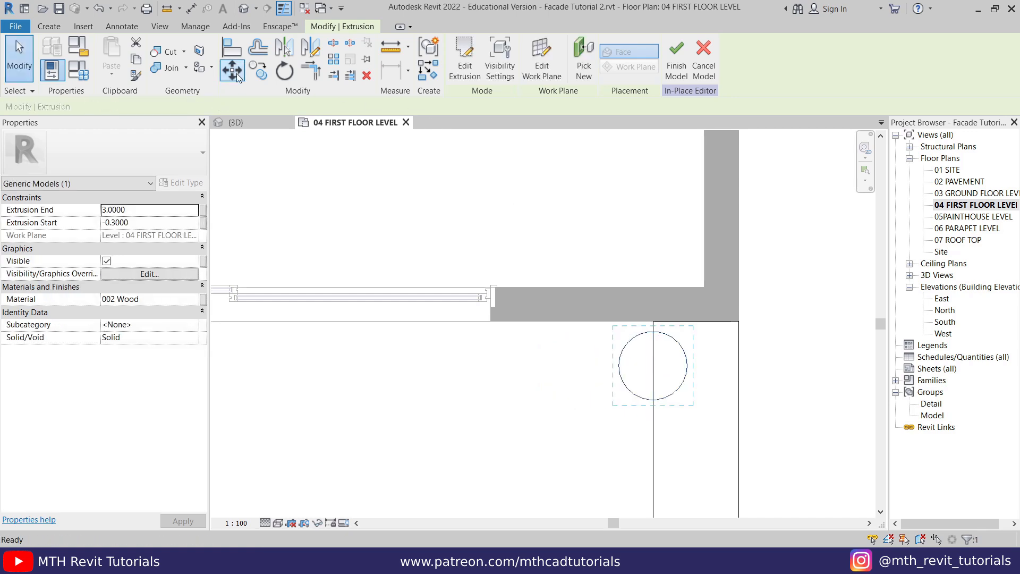
left_click(653, 366)
type(".4")
key("Return")
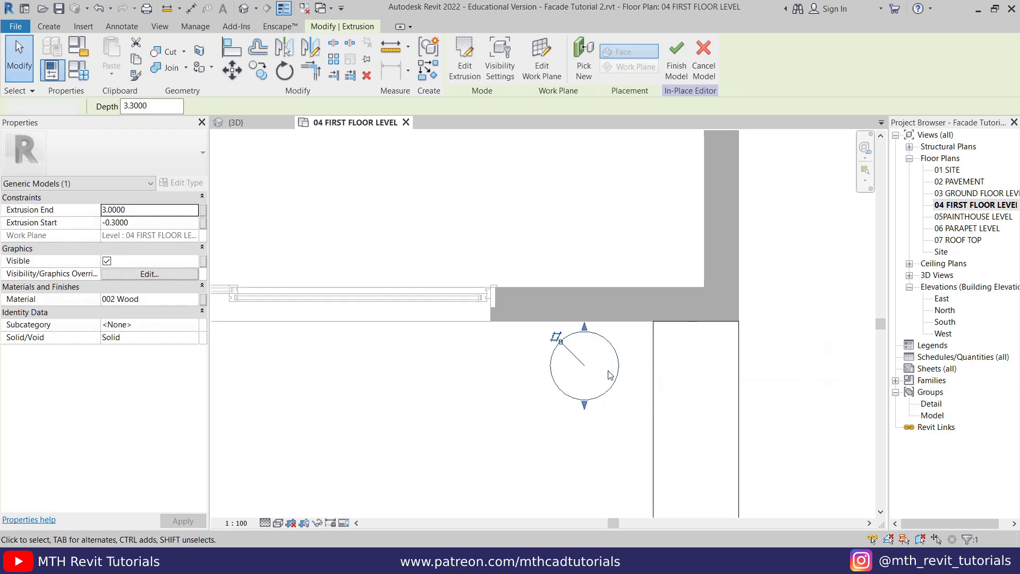
left_click(608, 375)
- Start an extrusion and sketch a circle of 0.03 m radius centred on the frontmost point of the column's outline
scroll(615, 325, "up", 3)
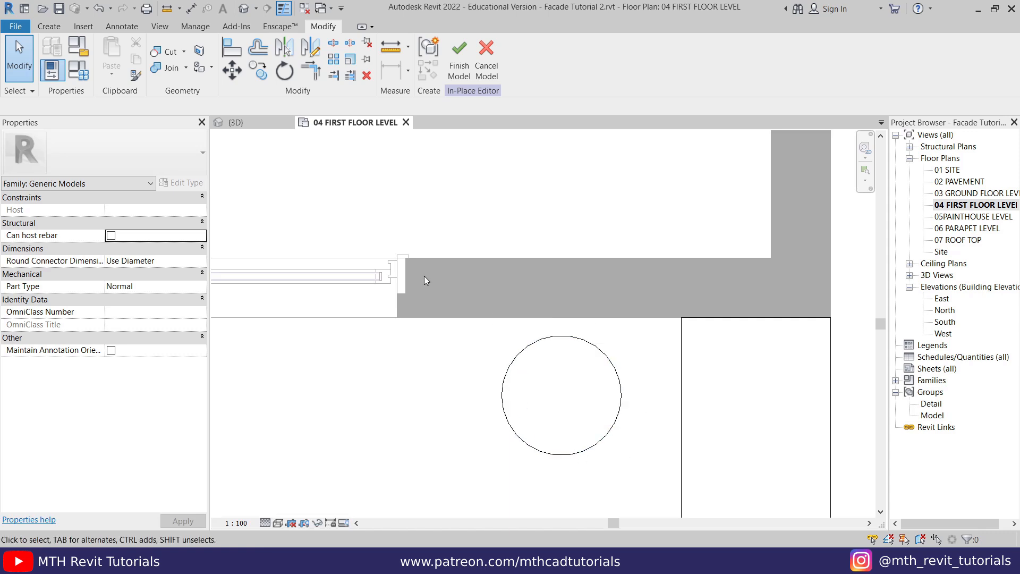
left_click(50, 26)
left_click(106, 51)
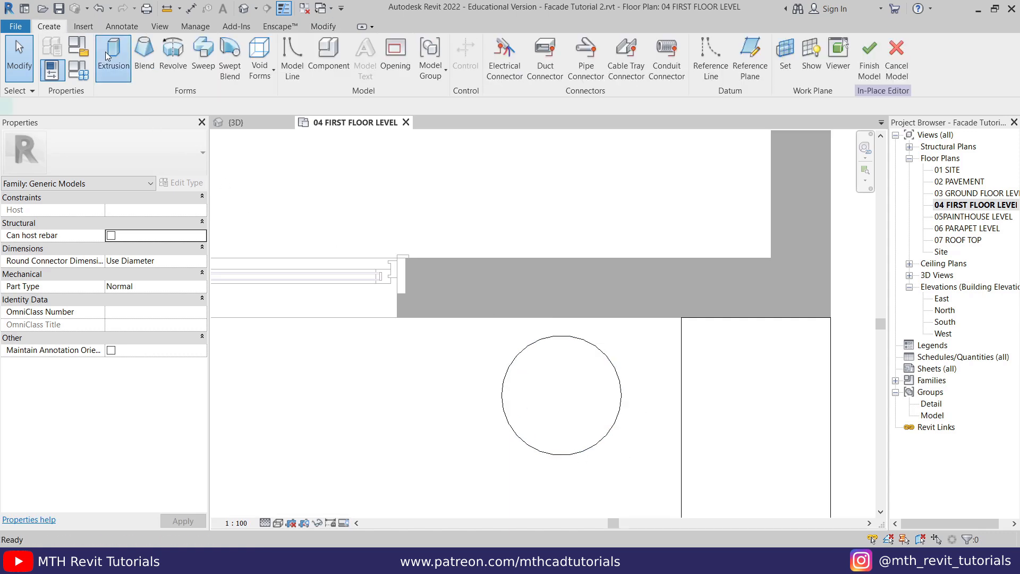
left_click(542, 45)
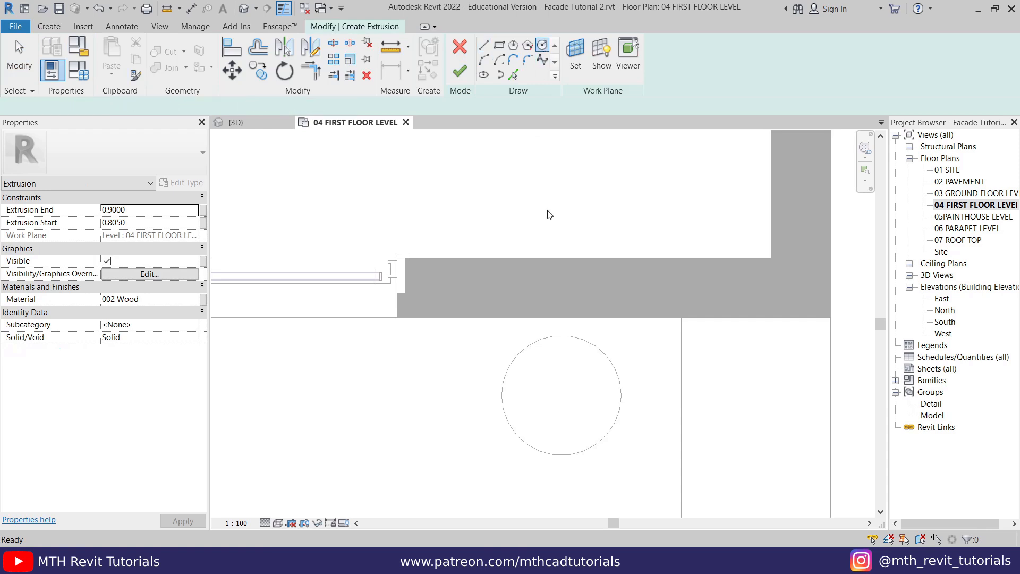
left_click(561, 456)
type(".03")
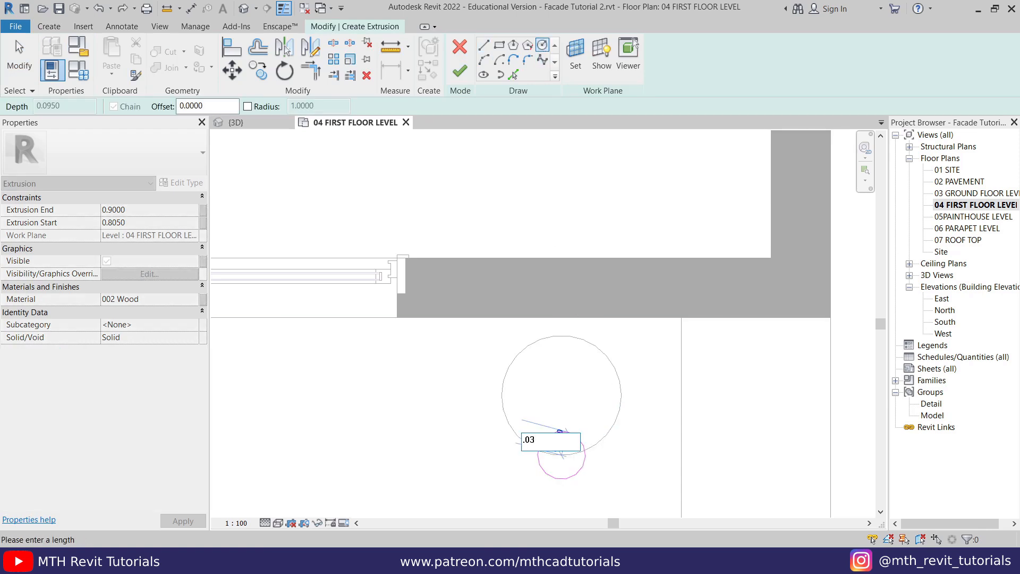
key("Return")
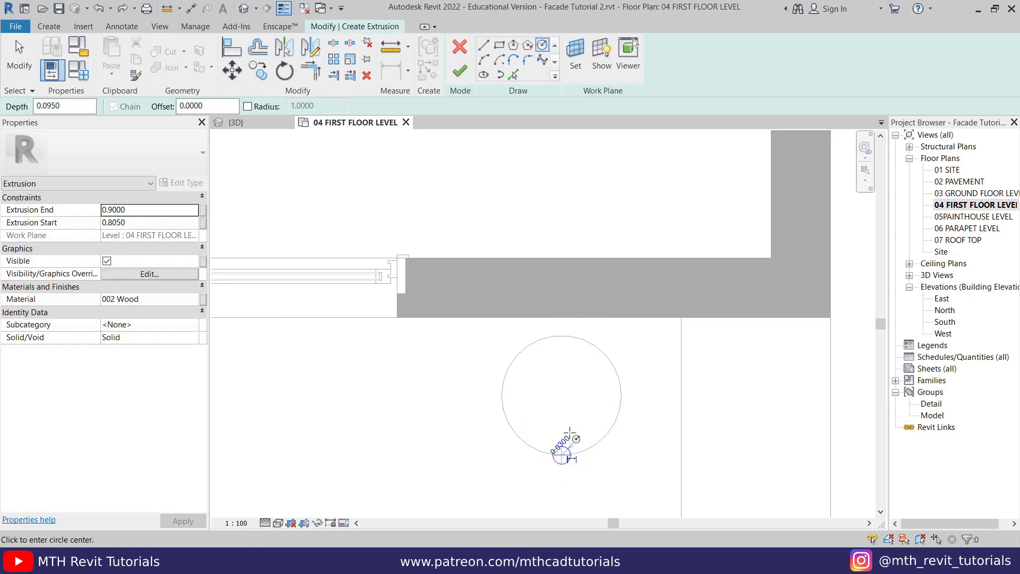
scroll(573, 476, "up", 4)
right_click(581, 278)
left_click(589, 285)
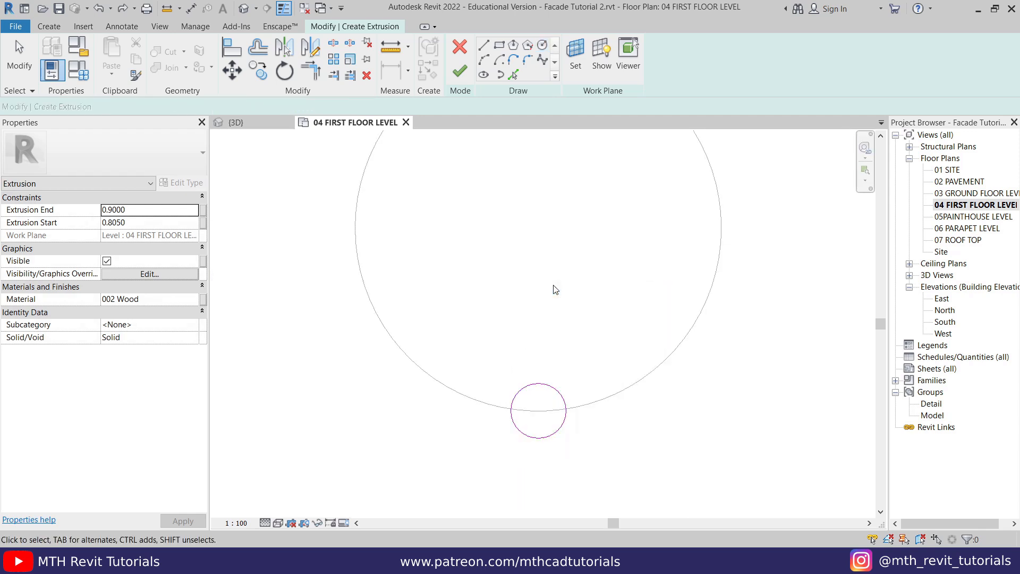
- Add the front half of the column's outline to the extrusion sketch by picking it
scroll(530, 410, "up", 1)
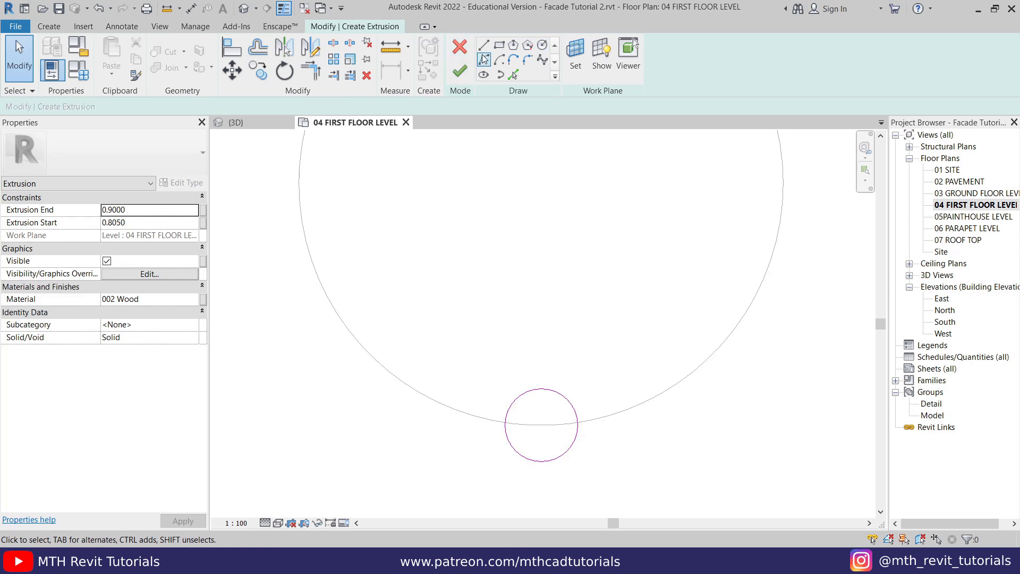
left_click(514, 75)
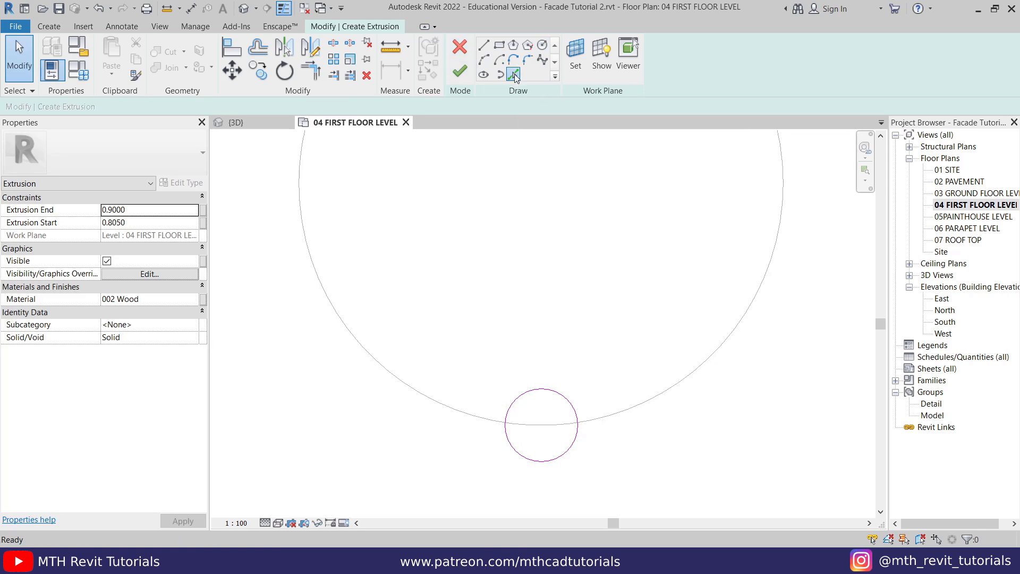
left_click(549, 433)
key("Escape")
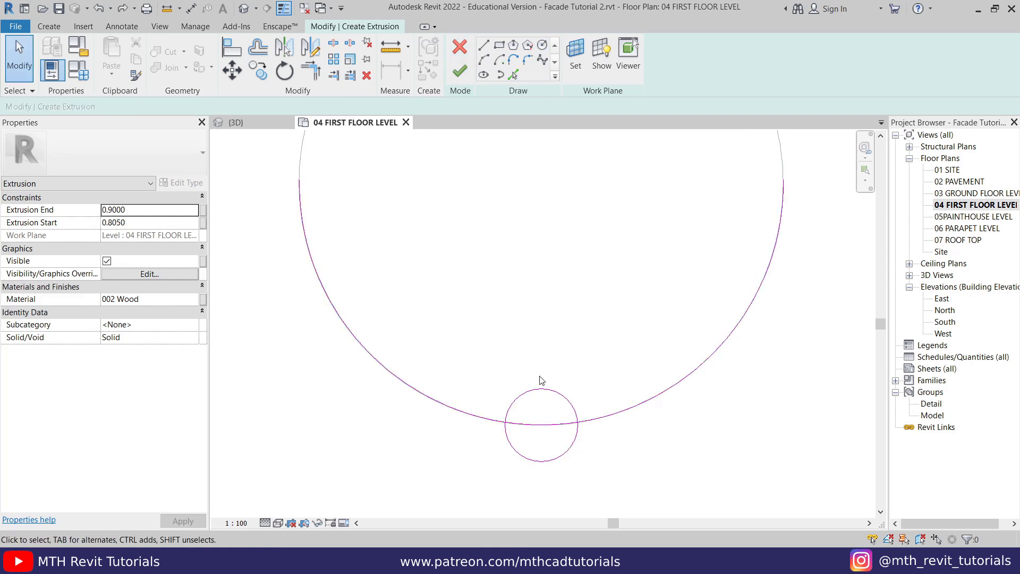
- Trim the picked arc and the small circle to a half-round profile outside the column, and finish the extrusion
left_click(334, 43)
right_click(544, 264)
left_click(555, 267)
key("t")
key("r")
left_click(535, 425)
left_click(581, 438)
right_click(603, 317)
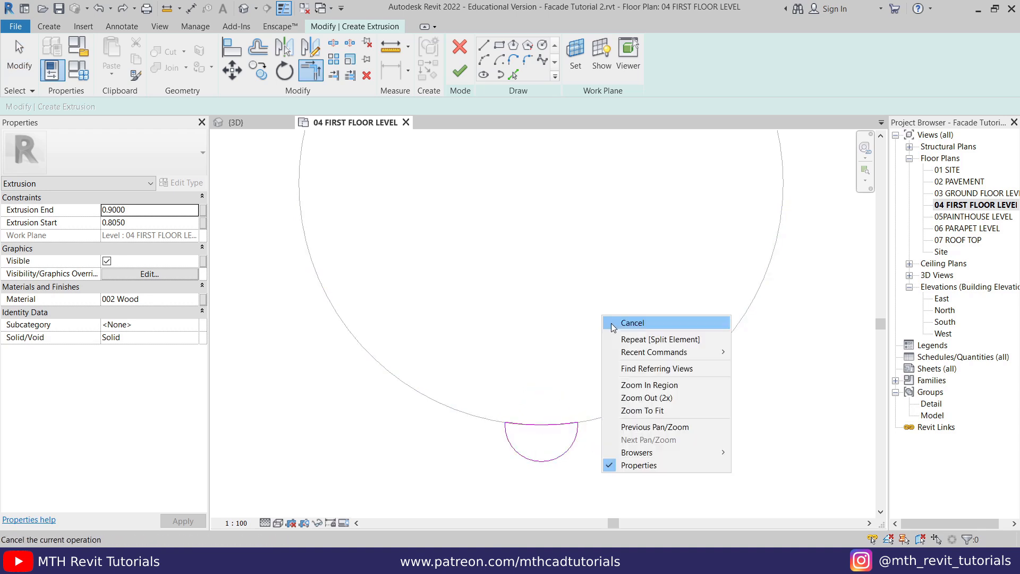
left_click(614, 324)
left_click(460, 73)
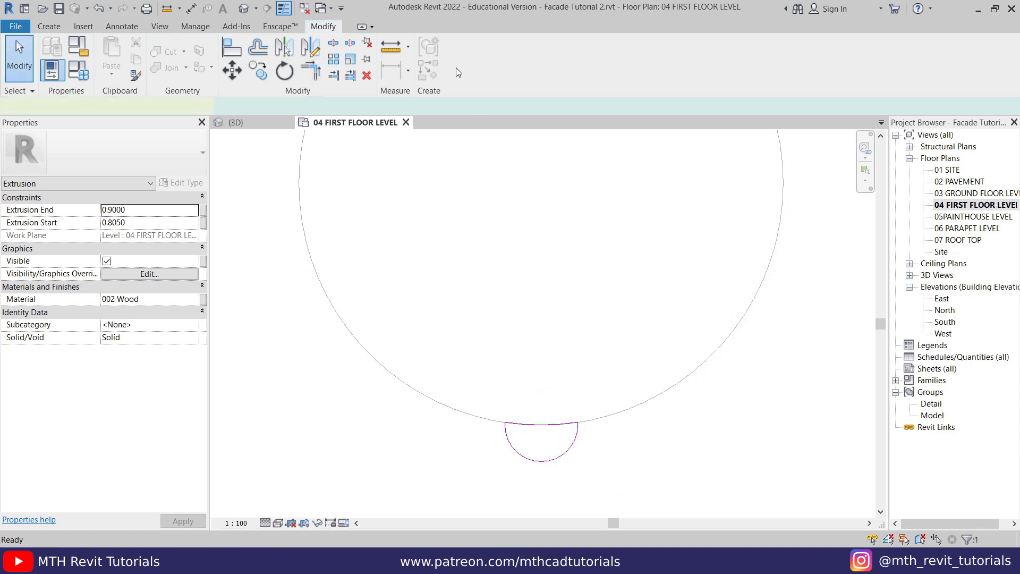
- In the 3D view, stretch the half-round rib's lower end down to the visible column base, at 0 m
left_click(253, 121)
scroll(456, 271, "down", 4)
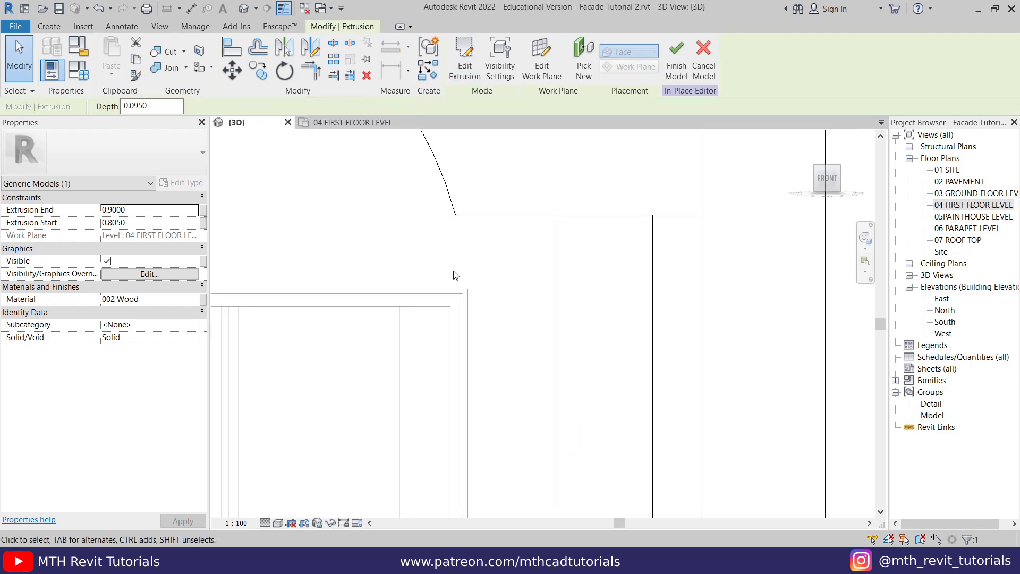
middle_click_drag(498, 328, 485, 255)
scroll(509, 426, "up", 2)
middle_click_drag(520, 407, 523, 324)
left_click_drag(500, 318, 512, 458)
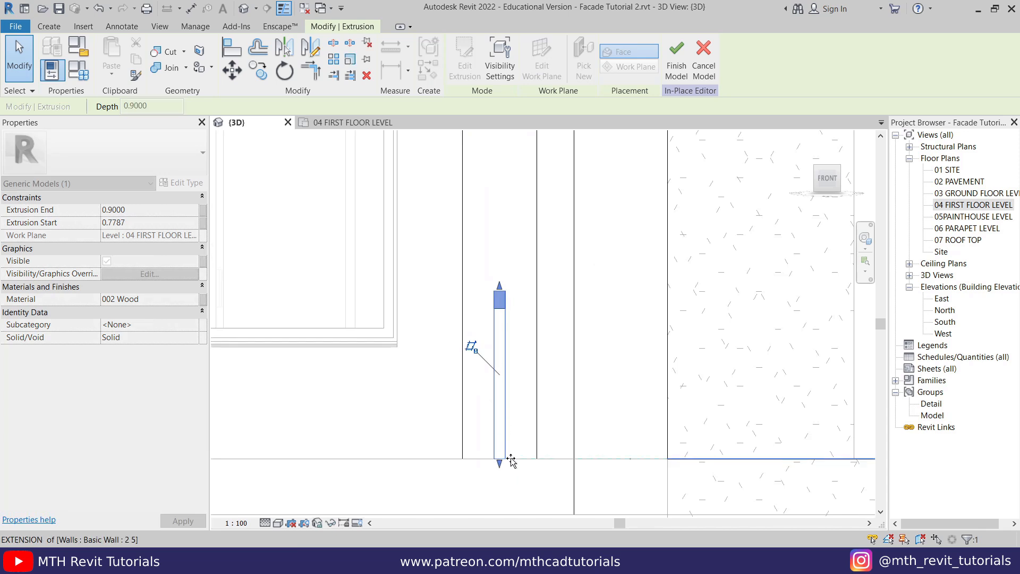
- Stretch the half-round rib's upper end to the arched panel's underside, at 3 m
scroll(543, 462, "down", 3)
middle_click_drag(544, 360, 522, 423)
scroll(505, 460, "up", 1)
key("Escape")
left_click(503, 458)
scroll(502, 449, "down", 1)
left_click_drag(499, 437, 508, 247)
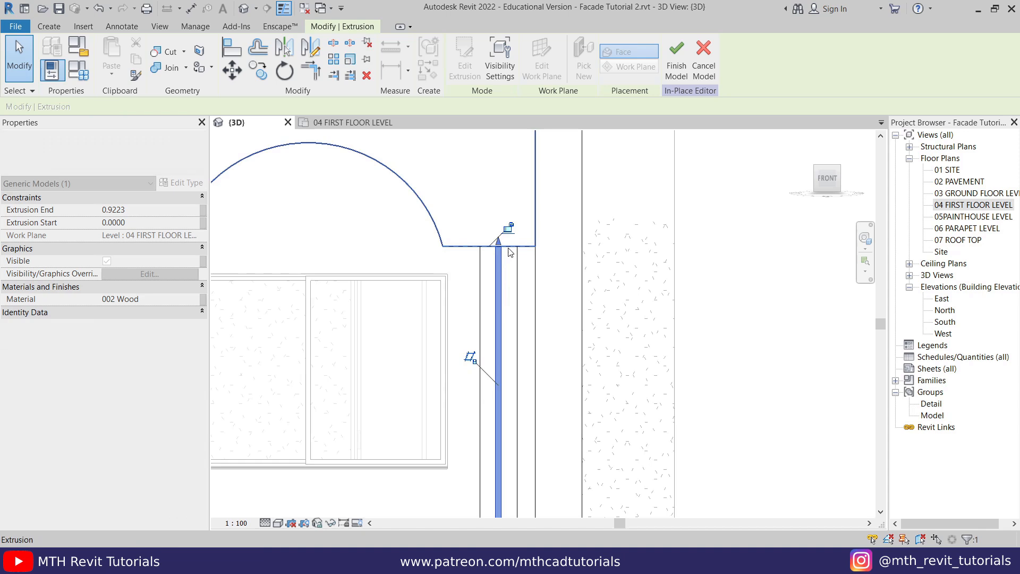
key("Escape")
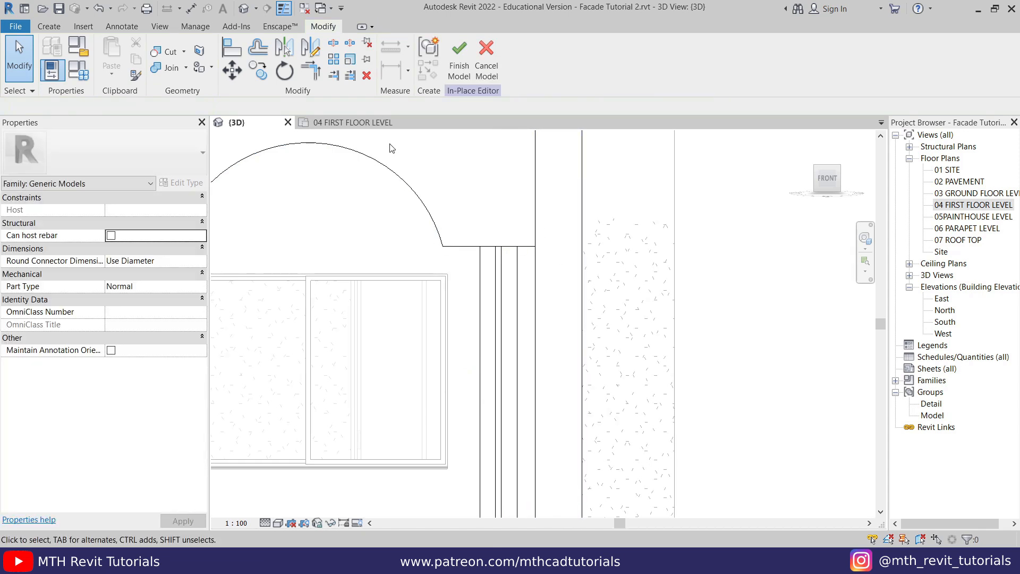
- In the 04 FIRST FLOOR LEVEL plan, start a radial array of the half-round rib with its centre of rotation at the column's centre
left_click(340, 123)
scroll(492, 337, "down", 2)
middle_click_drag(462, 374, 483, 425)
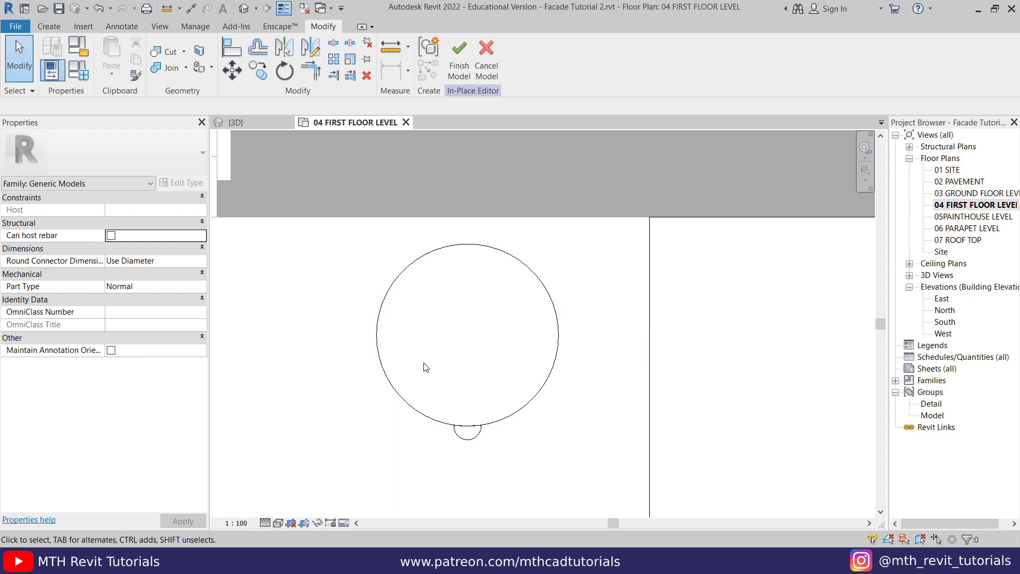
middle_click_drag(452, 393, 450, 411)
left_click(460, 456)
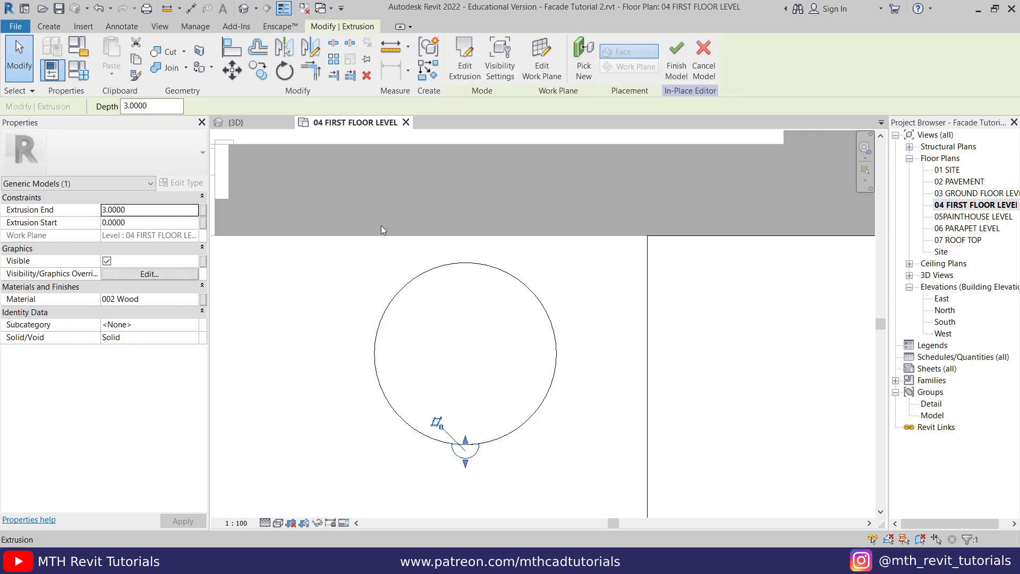
left_click(335, 66)
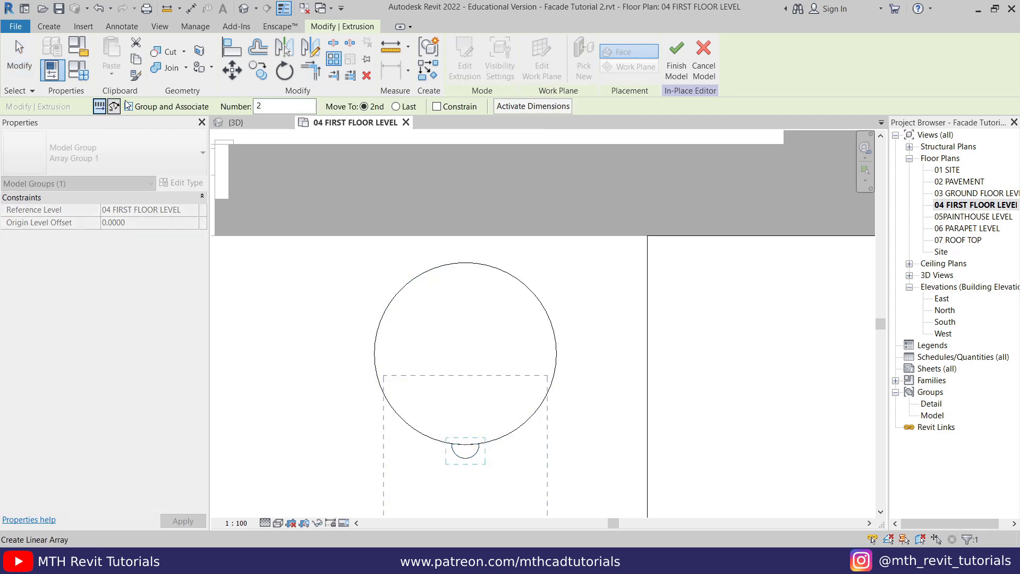
left_click(114, 107)
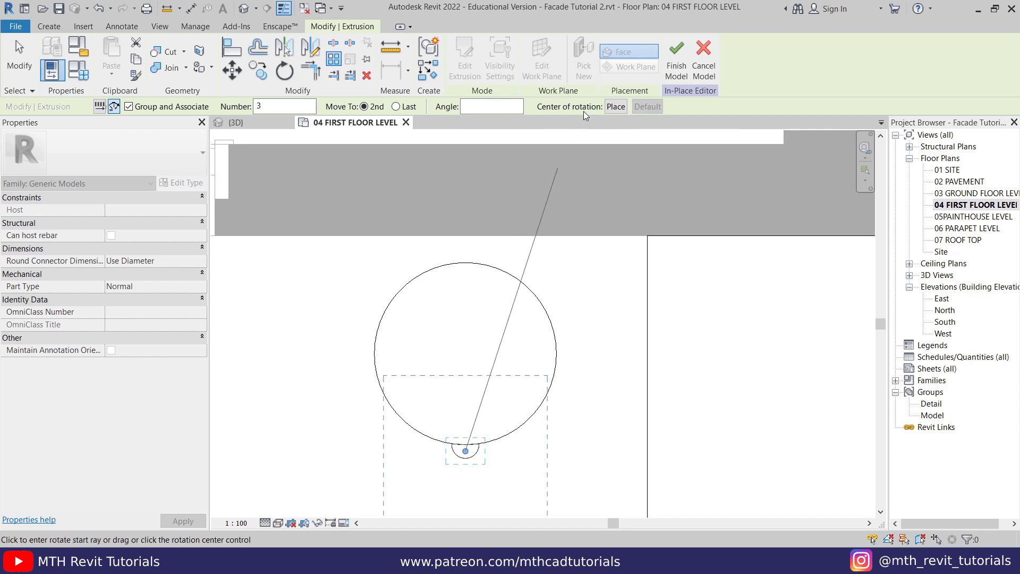
left_click(616, 107)
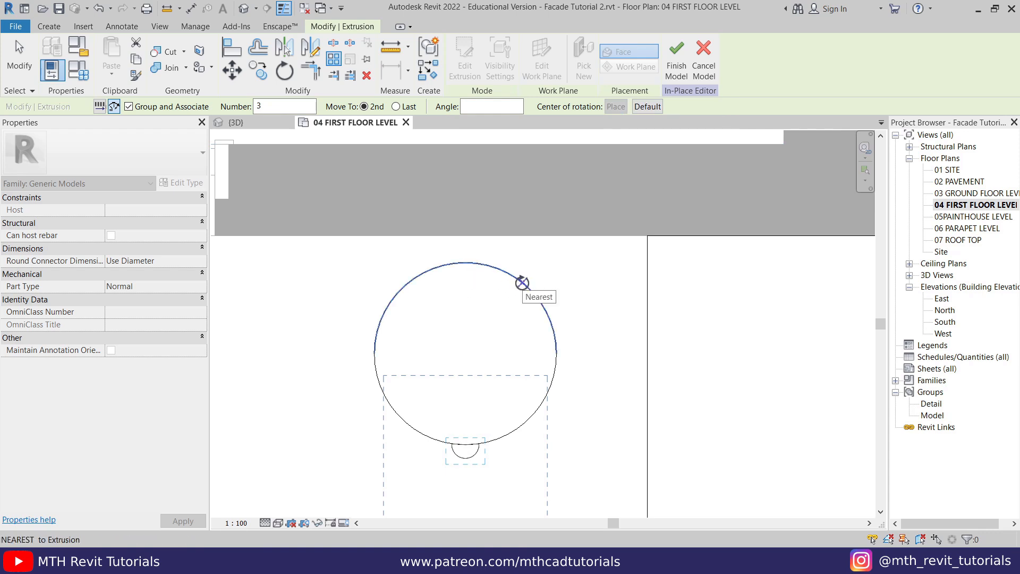
key("s")
key("c")
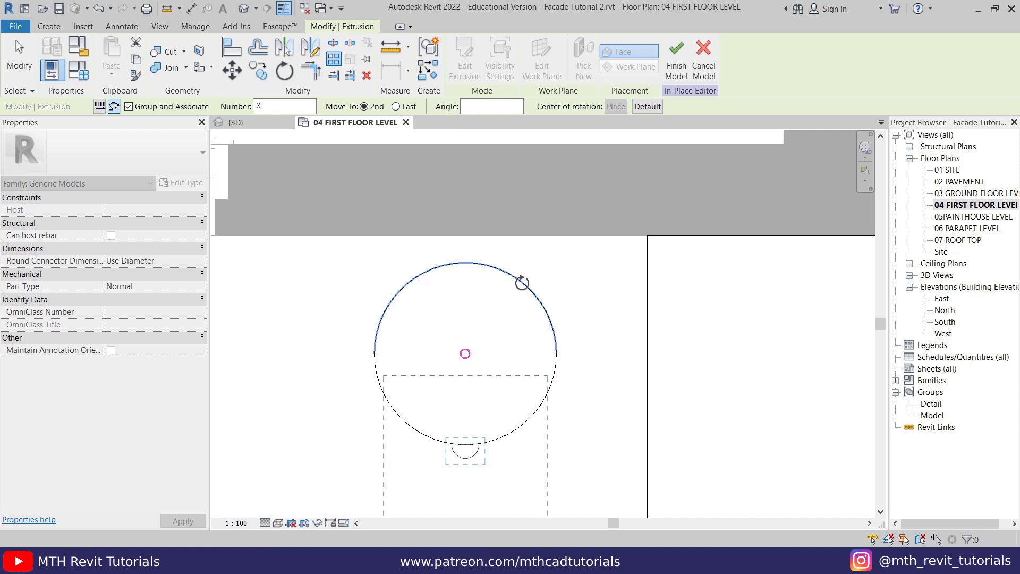
left_click(522, 283)
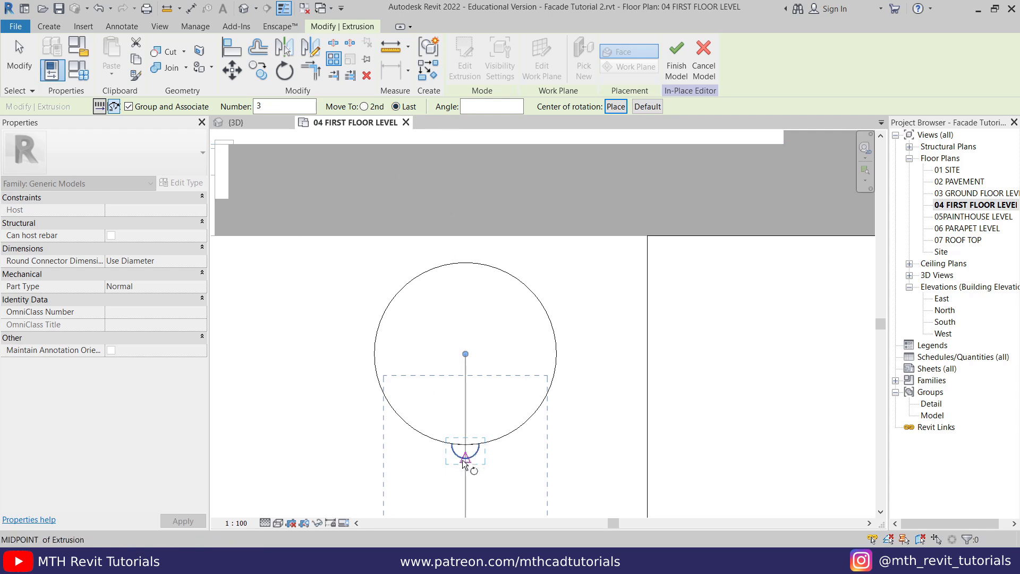
- Array the rib from the column's front around its left side to the back, with the Last option and a count of 10
left_click(466, 484)
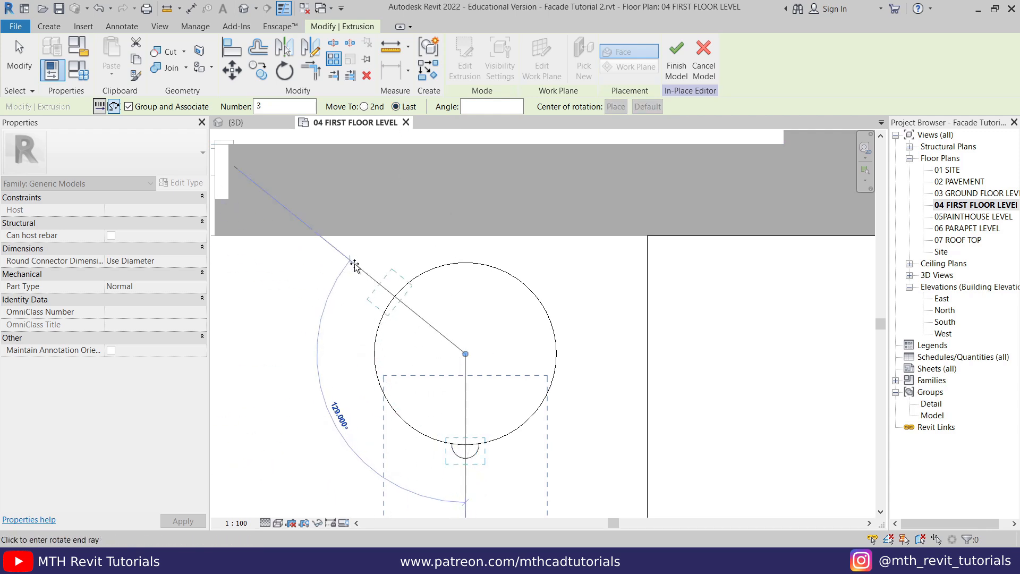
left_click(449, 227)
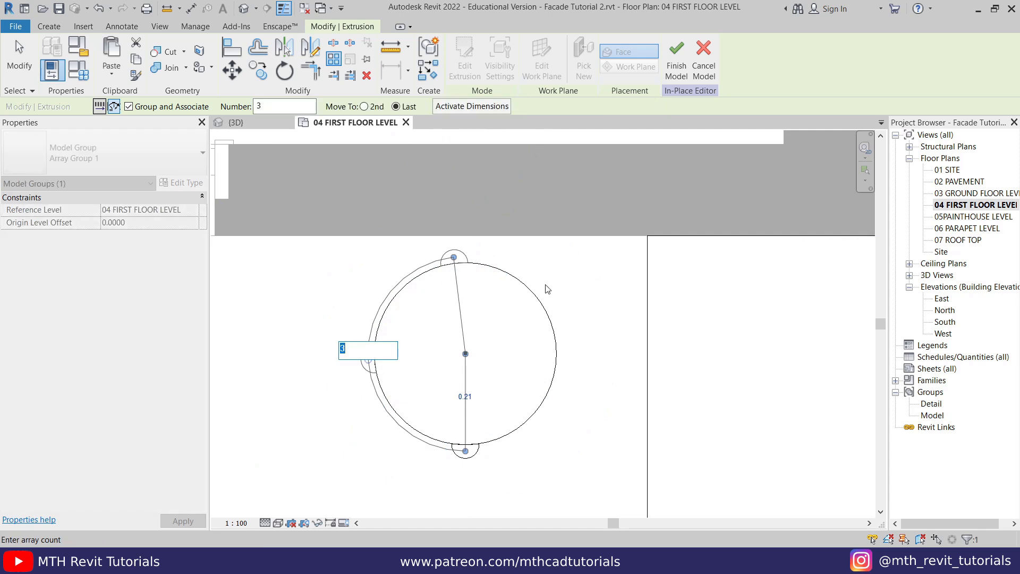
type("10")
key("Return")
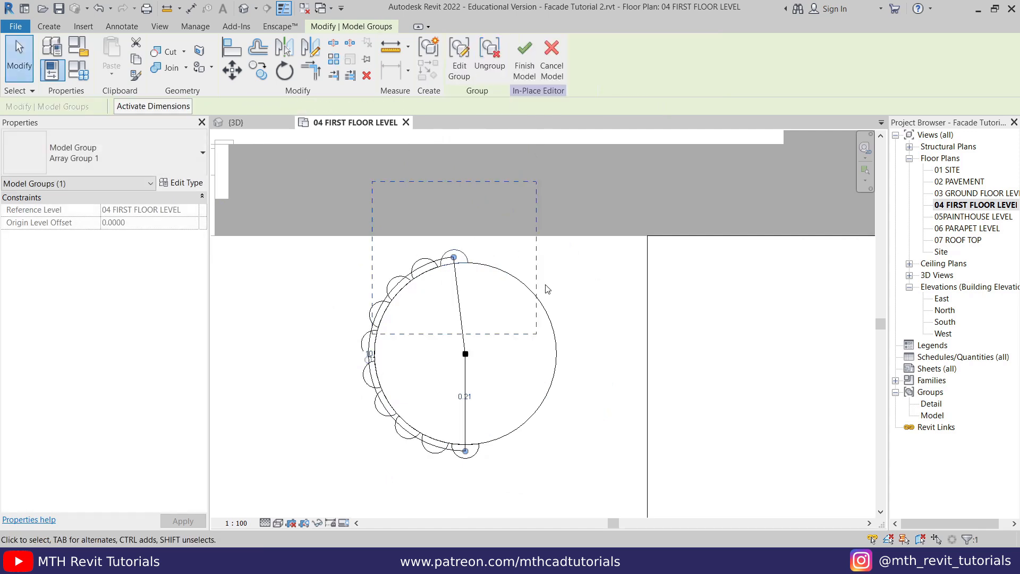
- Extend the array's last rib around to the first one so the ribs are spread around the whole column
left_click(315, 265)
left_click(465, 256)
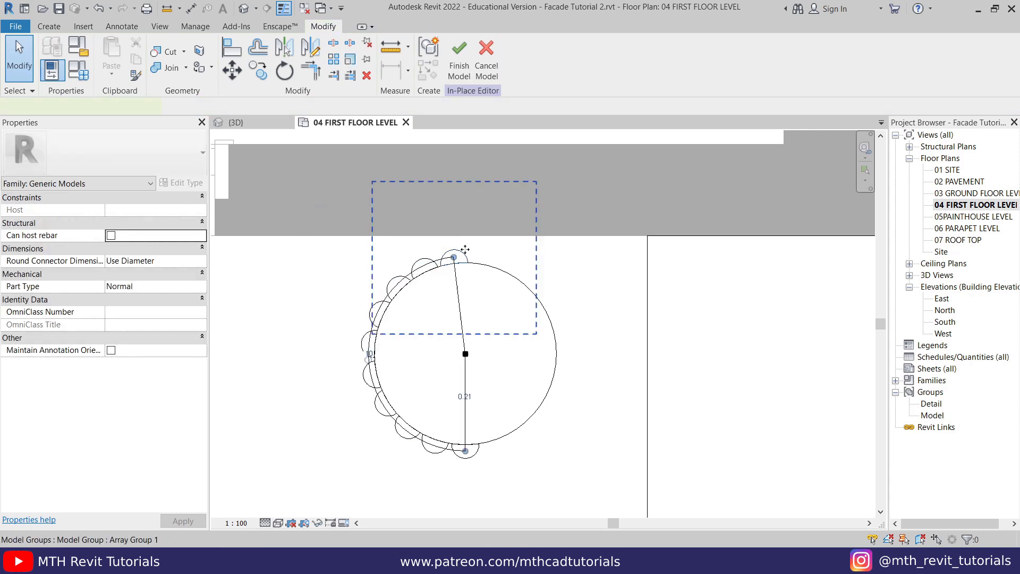
left_click_drag(454, 257, 471, 451)
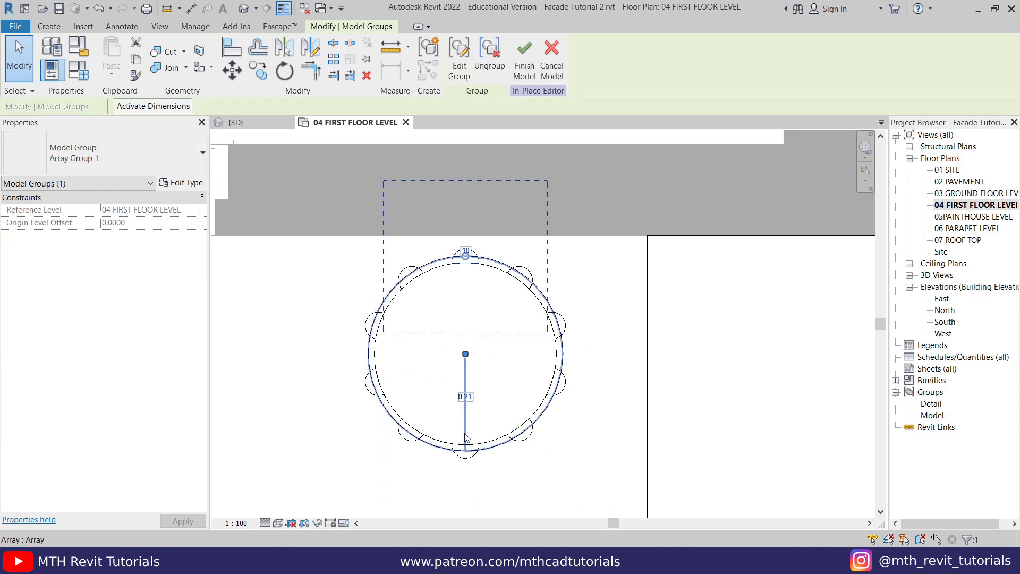
- Set the radial rib array's count to 15 and finally to 18 ribs around the column
left_click(467, 251)
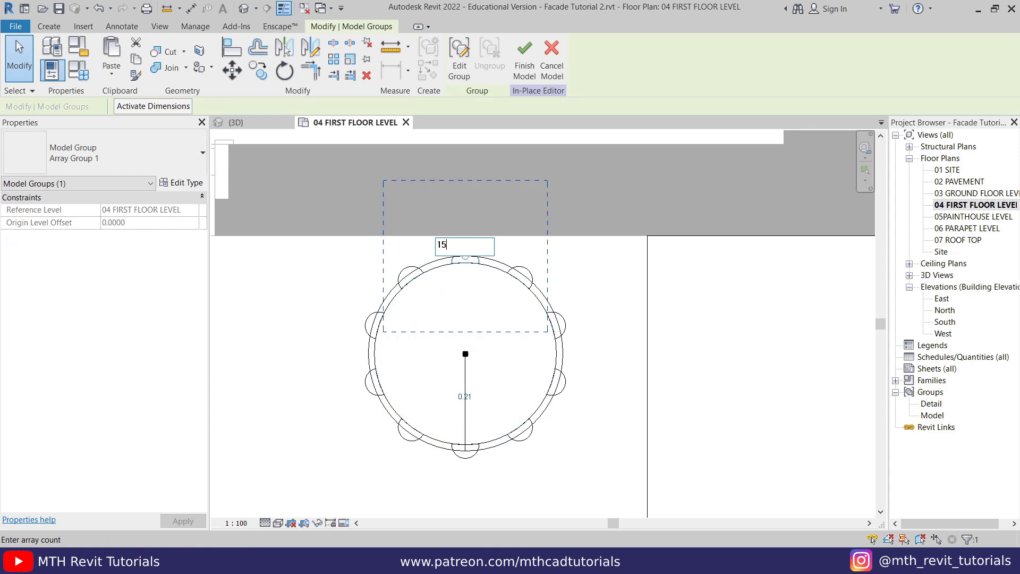
key("Return")
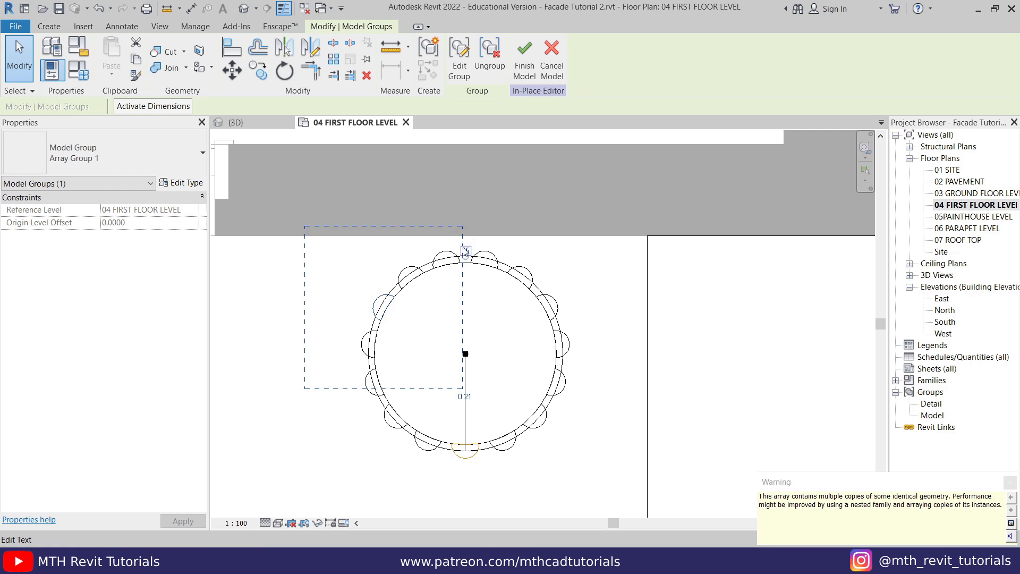
left_click(463, 248)
key("Return")
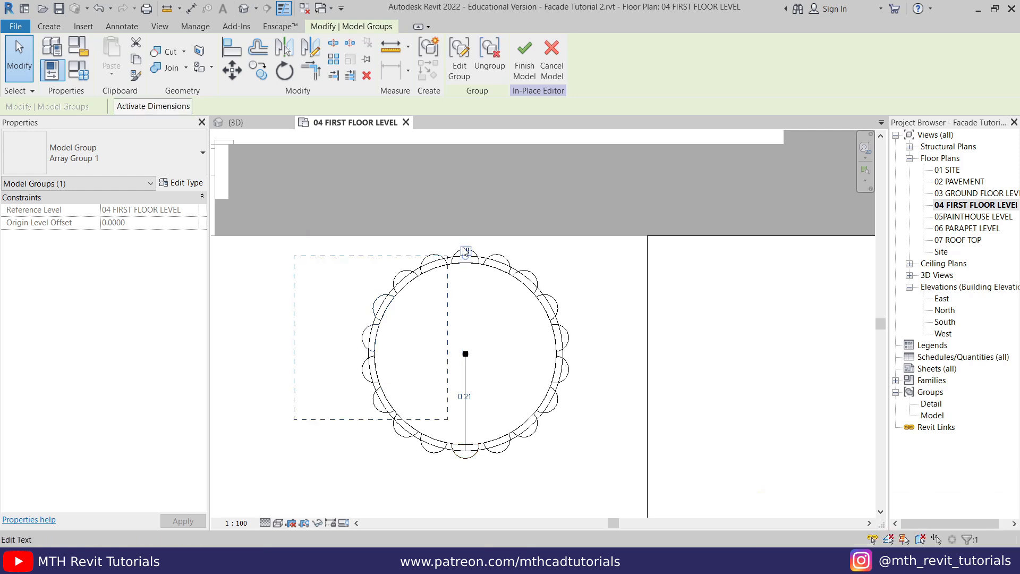
key("Escape")
scroll(457, 350, "up", 2)
- In the 3D view, stretch the arched panel's back face toward the house wall, over the column's top
left_click(260, 122)
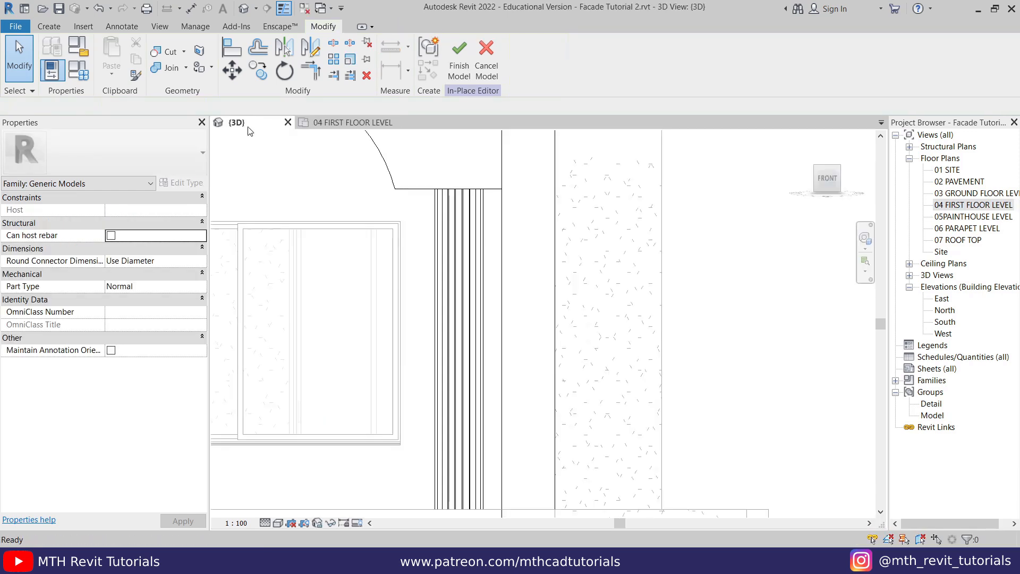
scroll(467, 243, "down", 3)
middle_click_drag(466, 244, 605, 287, "shift")
scroll(512, 282, "up", 3)
scroll(472, 262, "down", 3)
scroll(394, 168, "up", 2)
middle_click_drag(456, 143, 459, 293)
scroll(459, 292, "up", 1)
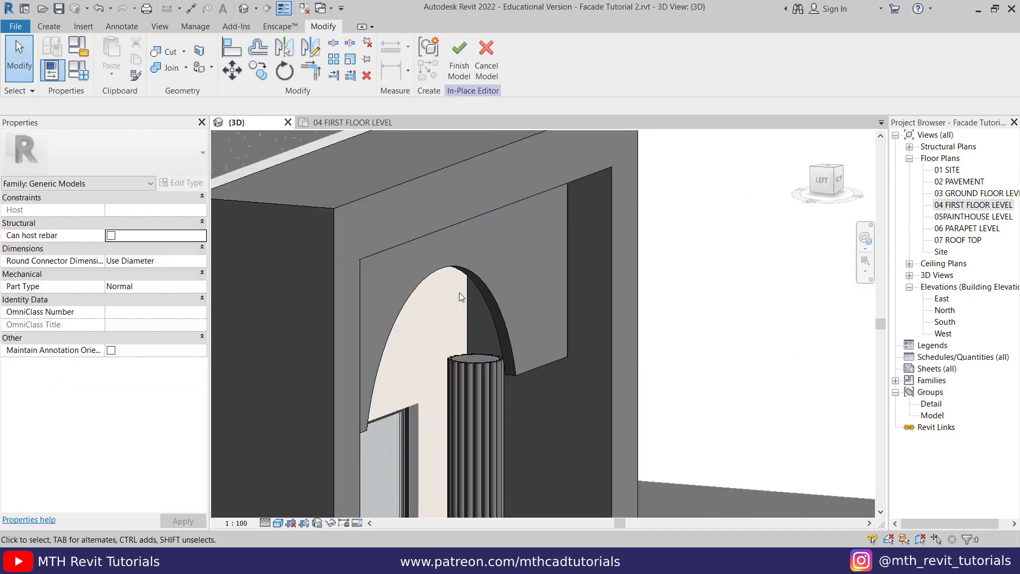
left_click(486, 282)
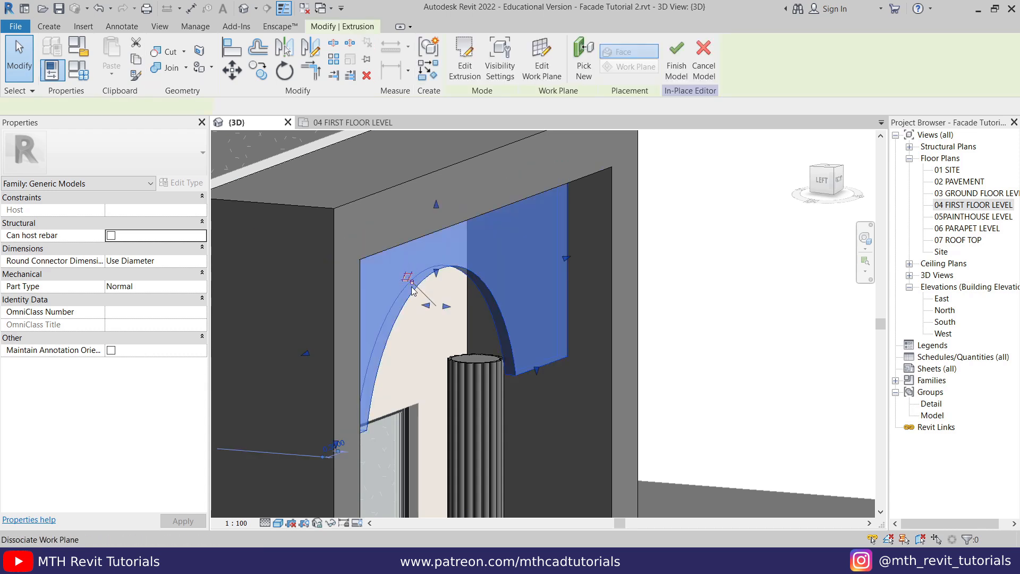
left_click_drag(404, 303, 317, 311)
key("Escape")
- Start a sweep at the ribbed column's base and pick the column's whole circular bottom edge as its path
middle_click_drag(500, 324, 473, 334, "shift")
scroll(430, 278, "up", 1)
scroll(506, 351, "up", 3)
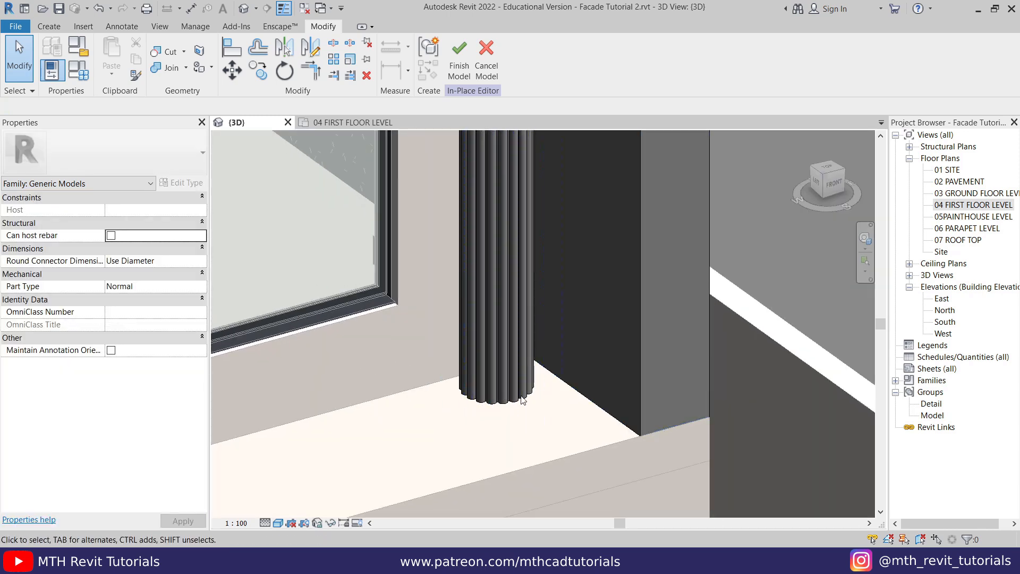
left_click(39, 28)
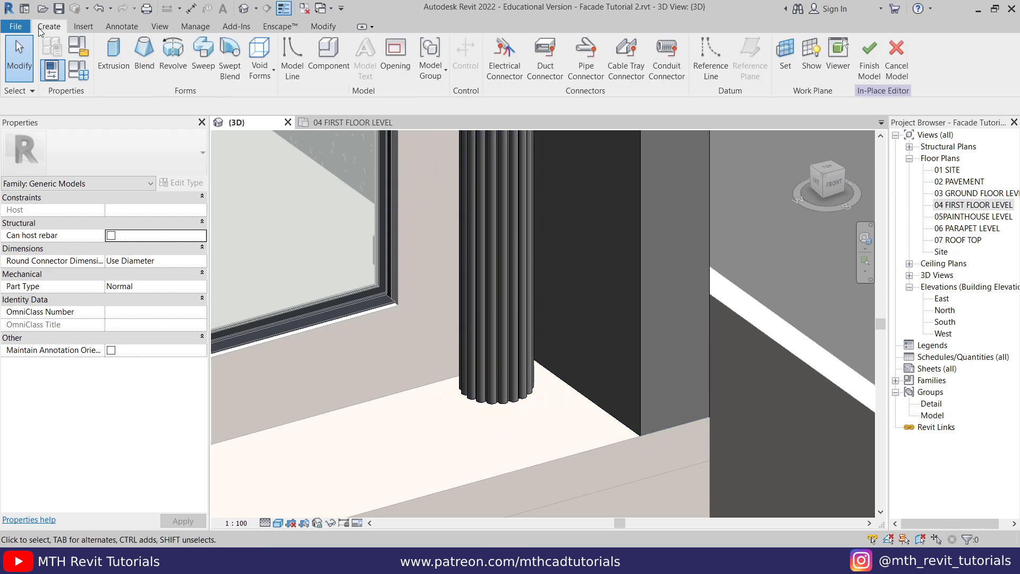
left_click(200, 69)
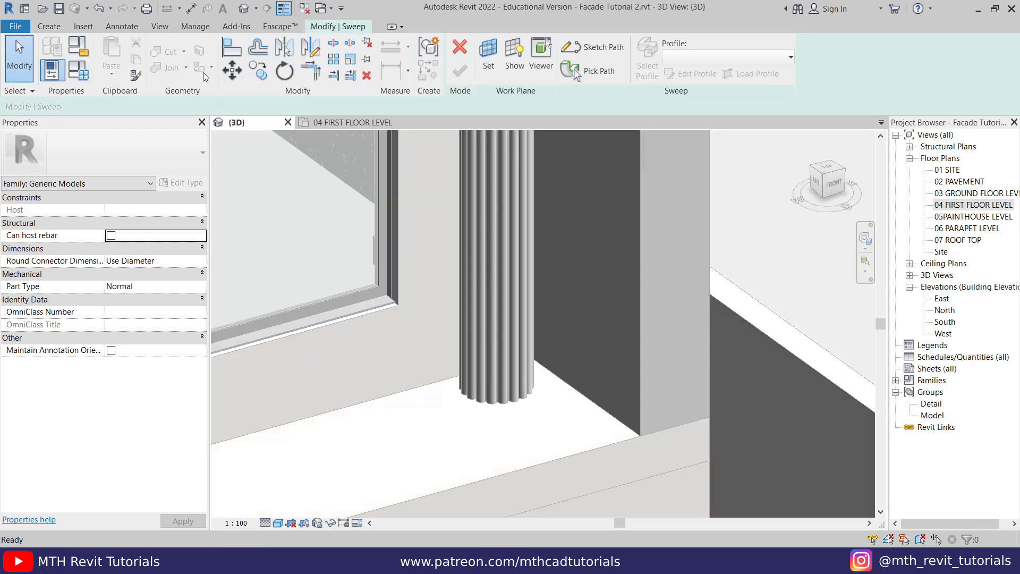
left_click(614, 73)
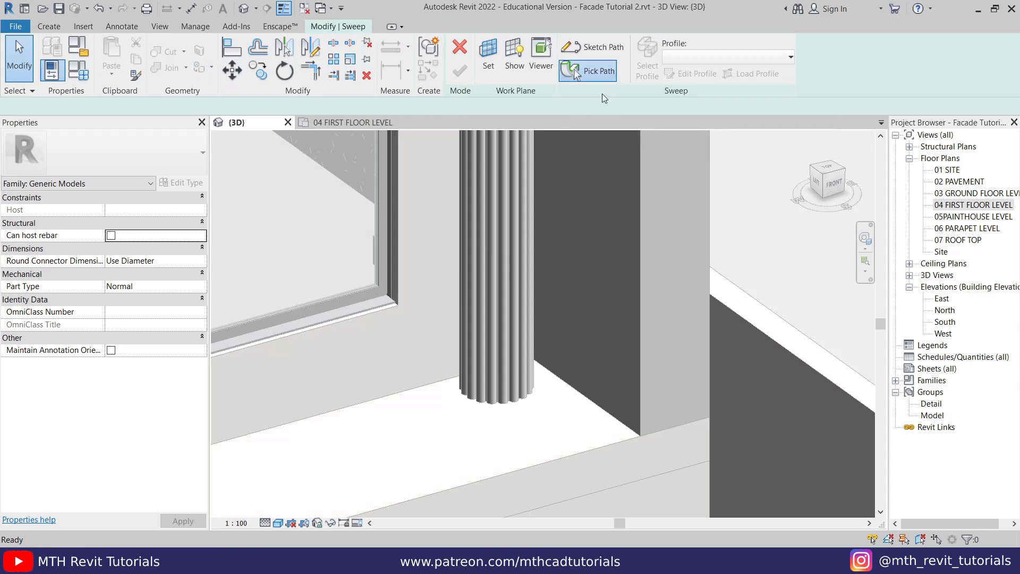
scroll(529, 417, "up", 5)
scroll(501, 380, "up", 2)
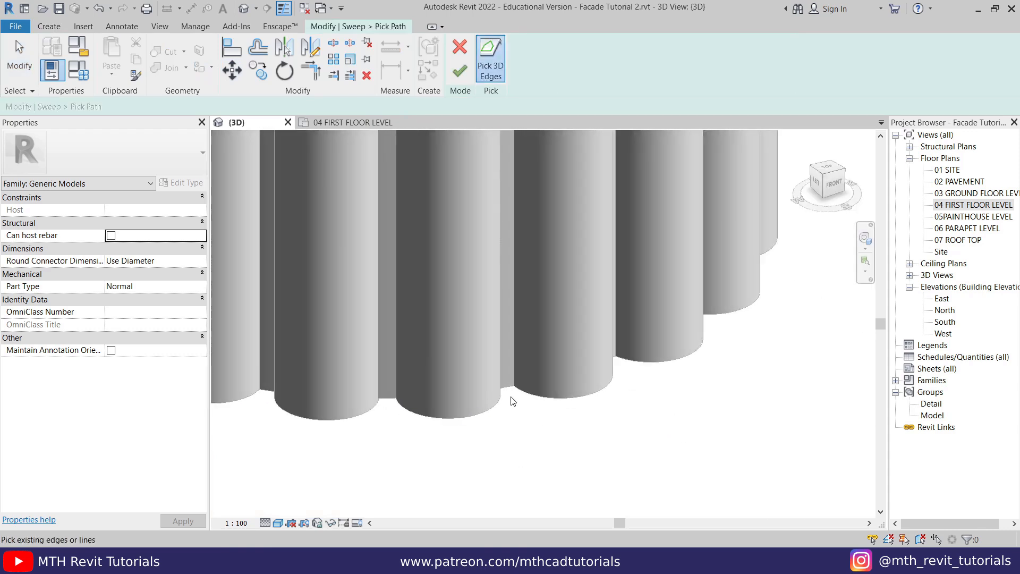
key("Tab")
left_click(513, 390)
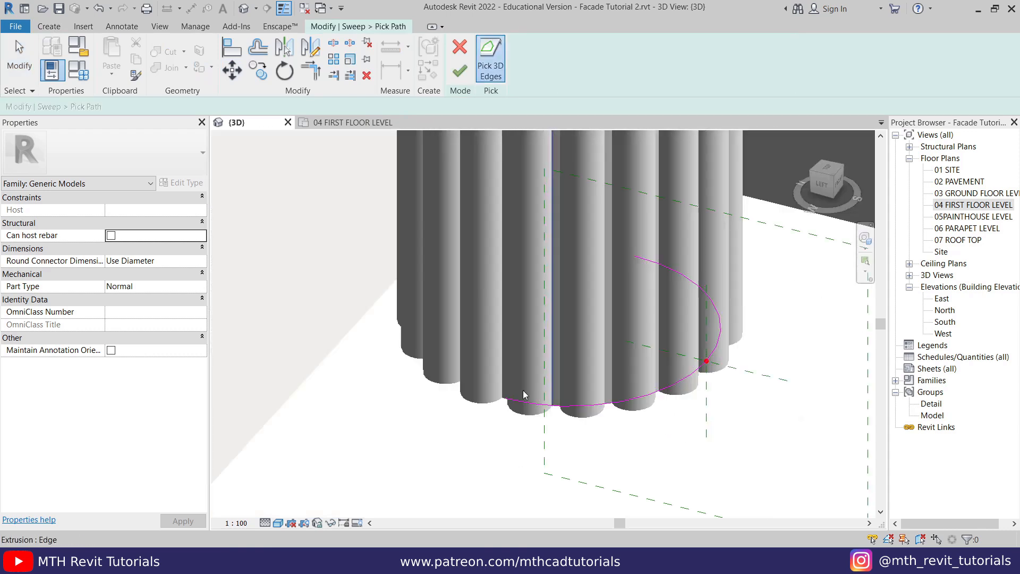
scroll(509, 401, "up", 4)
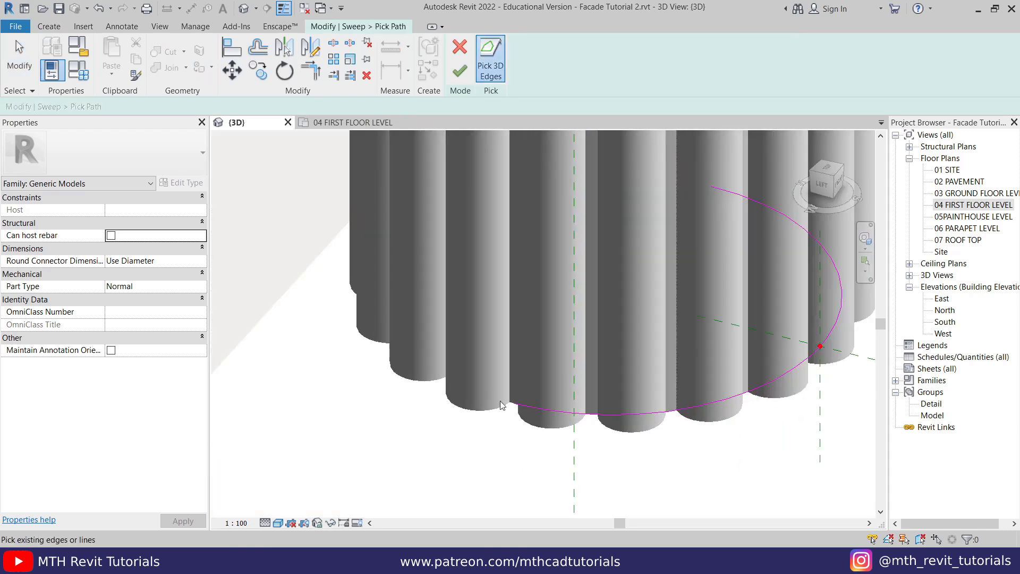
scroll(508, 401, "down", 8)
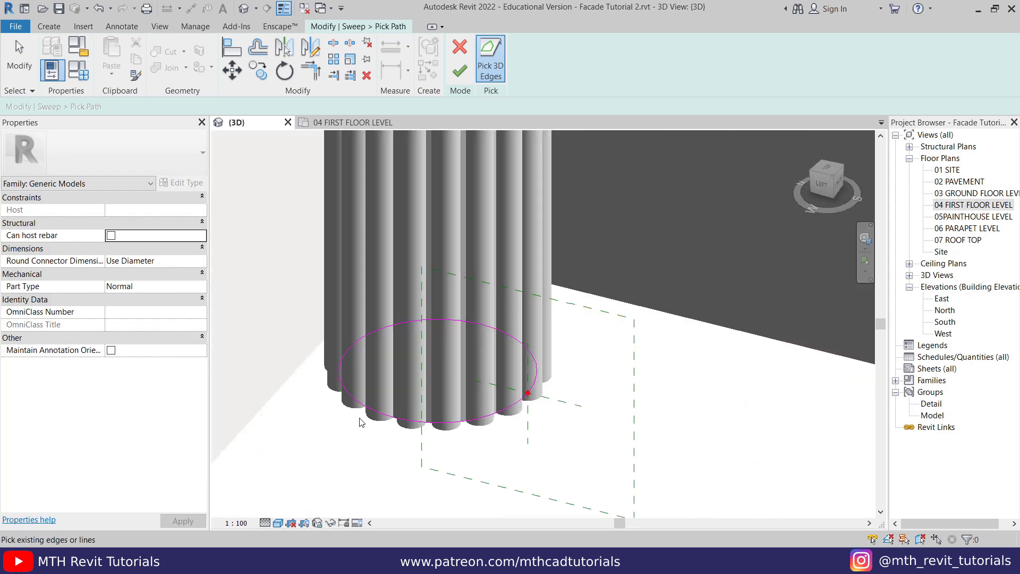
key("Escape")
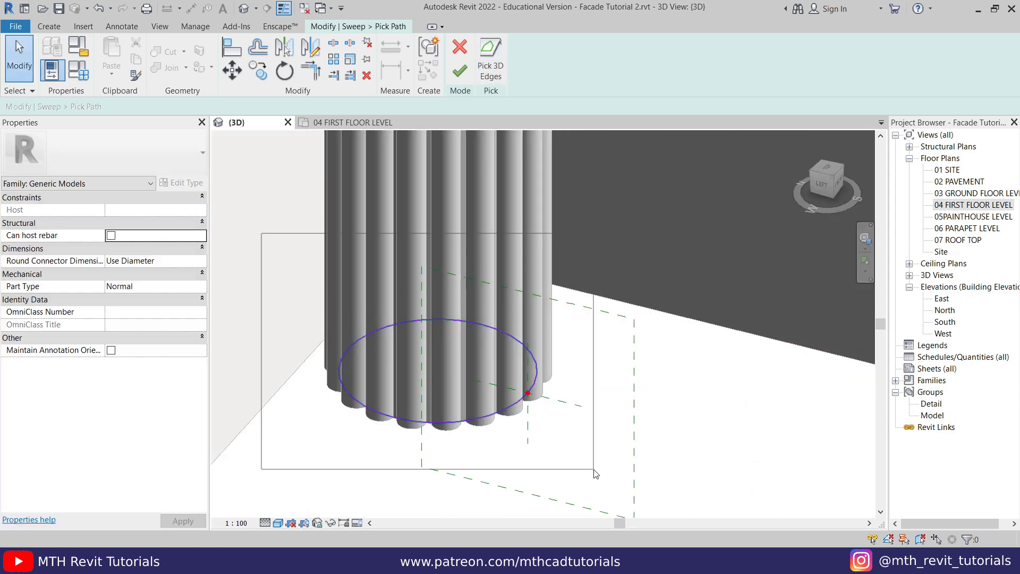
- Show the column's base from the left in Wireframe display and finish the sweep path
left_click(822, 184)
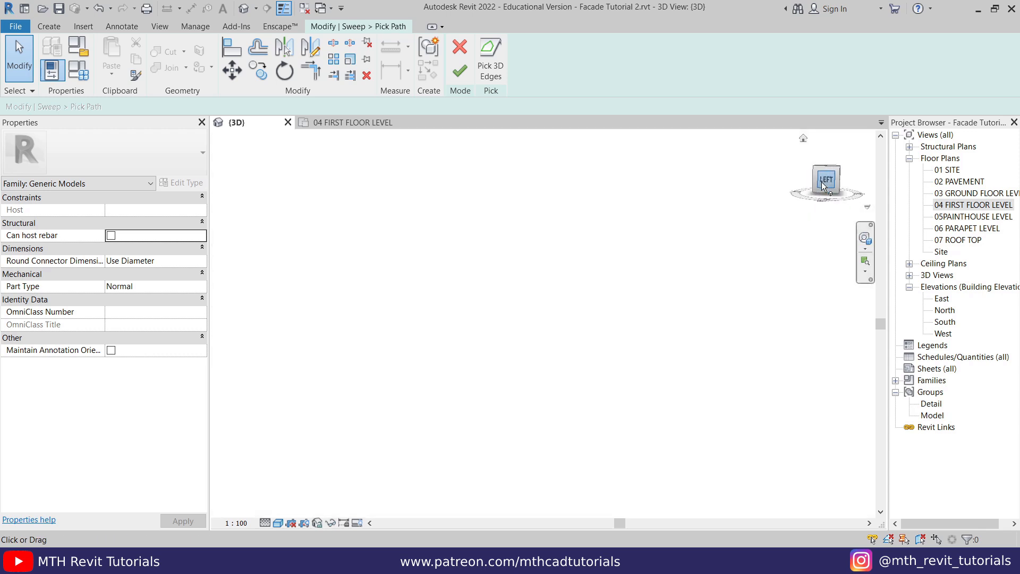
scroll(550, 324, "up", 6)
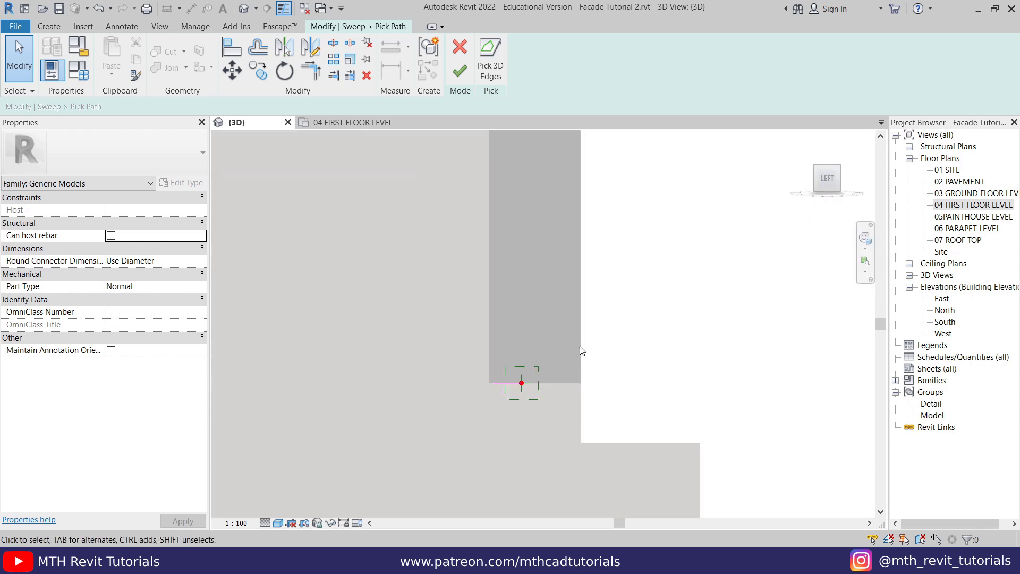
middle_click_drag(552, 352, 461, 446)
left_click(277, 524)
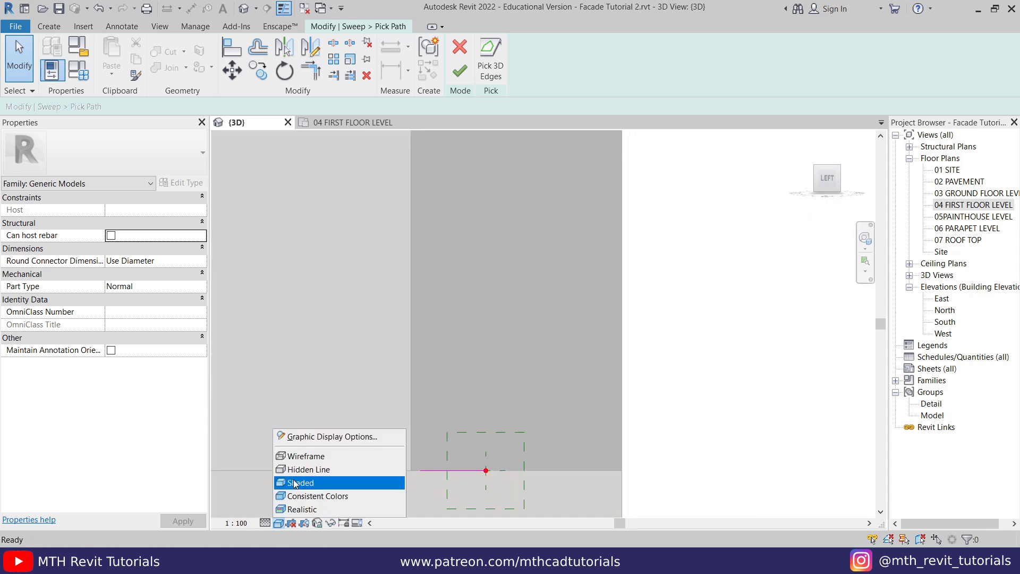
left_click(306, 456)
scroll(553, 444, "up", 1)
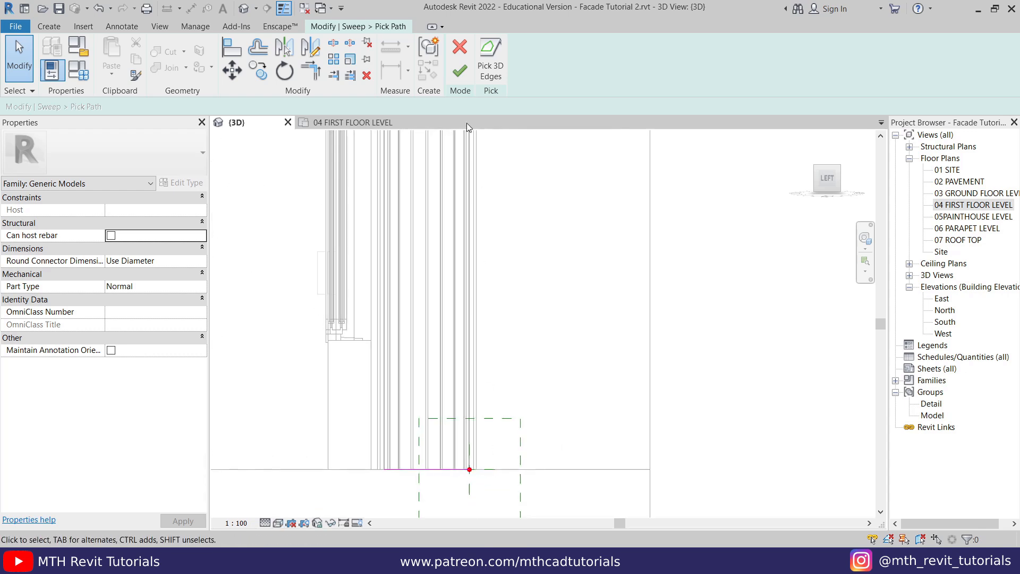
left_click(460, 71)
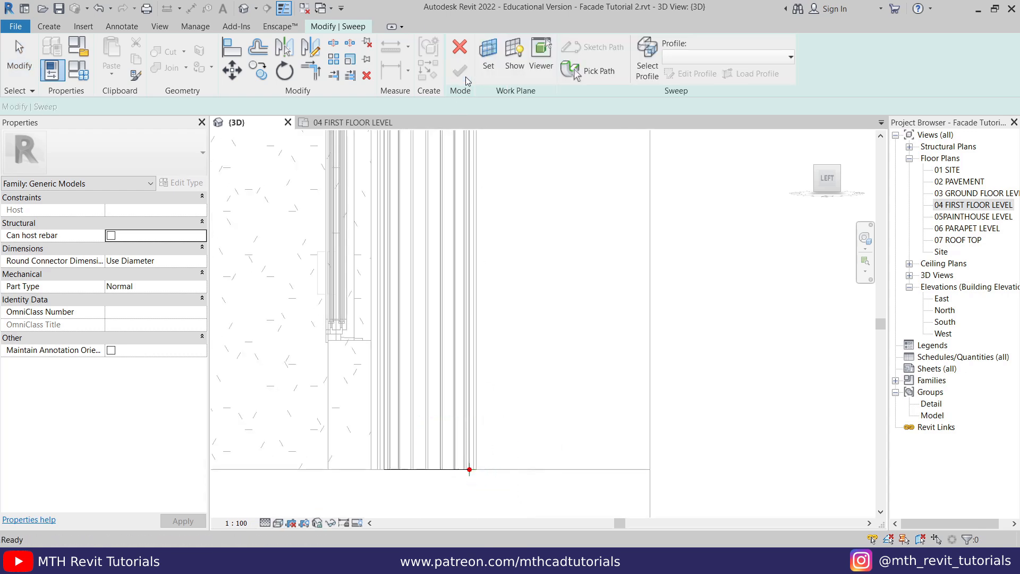
- Start the sweep's profile with a 0.3 m vertical line up from the path's point and a 0.1 m horizontal line outward
left_click(700, 79)
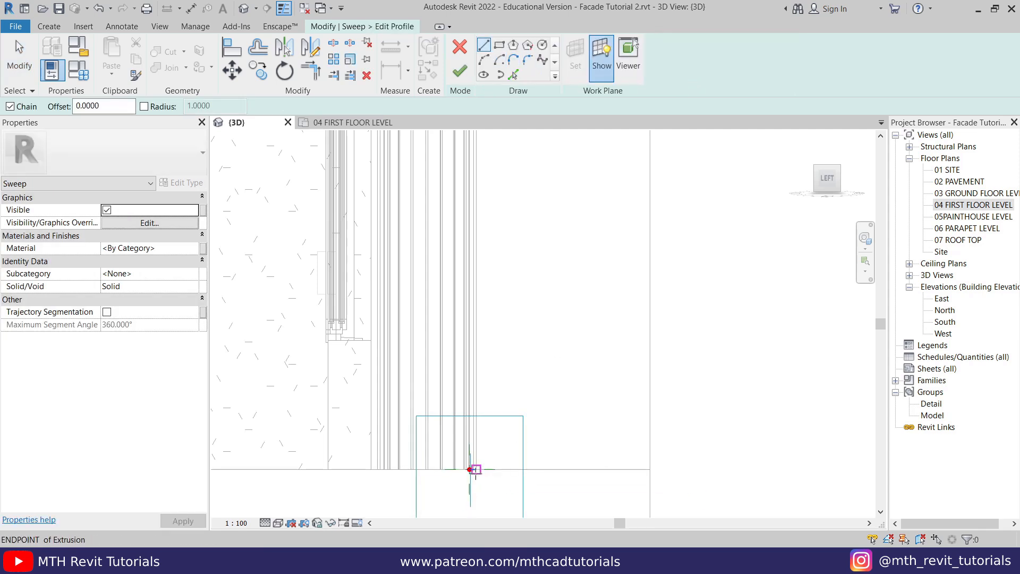
scroll(469, 469, "up", 3)
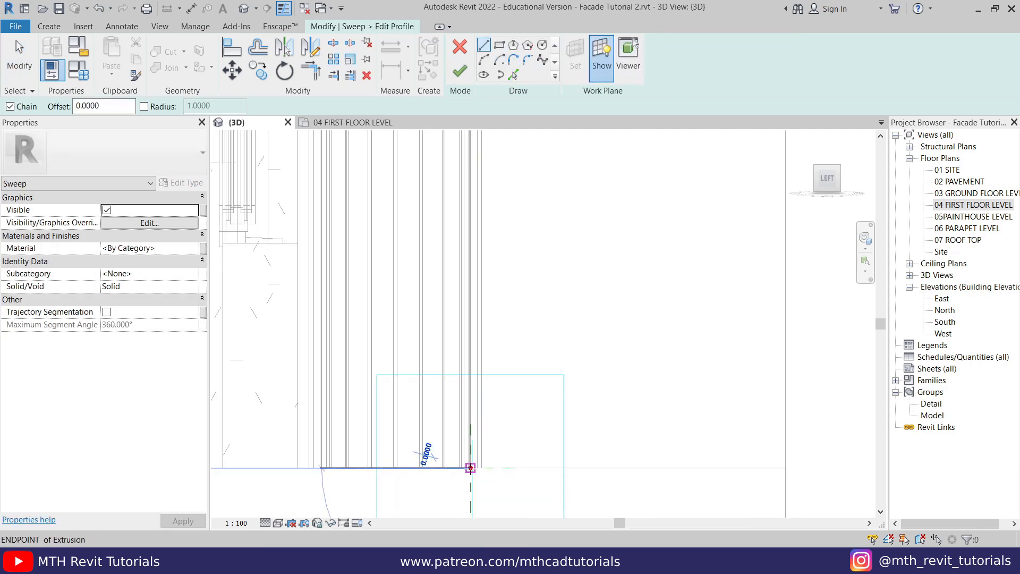
left_click(470, 467)
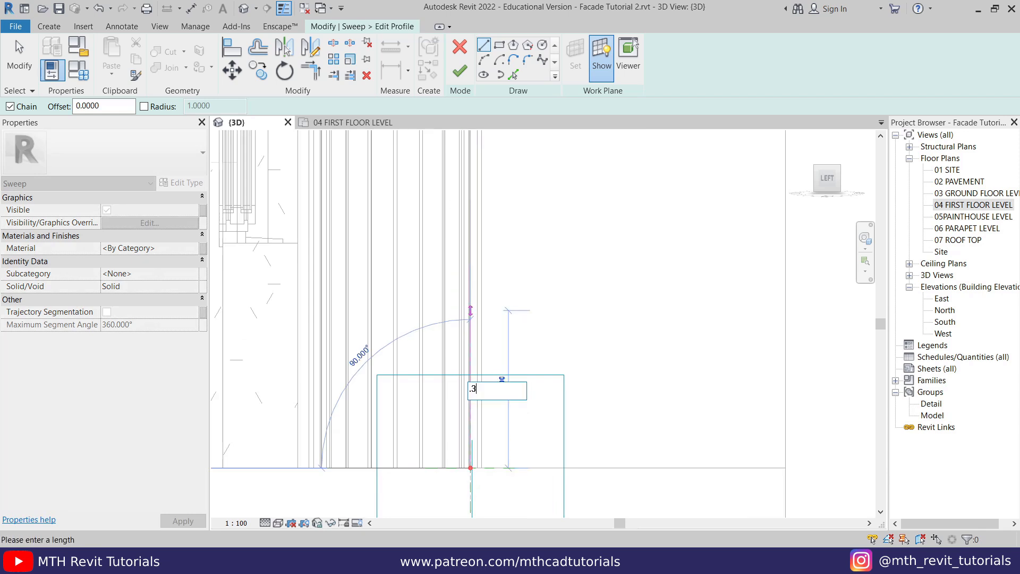
type(".3")
key("Return")
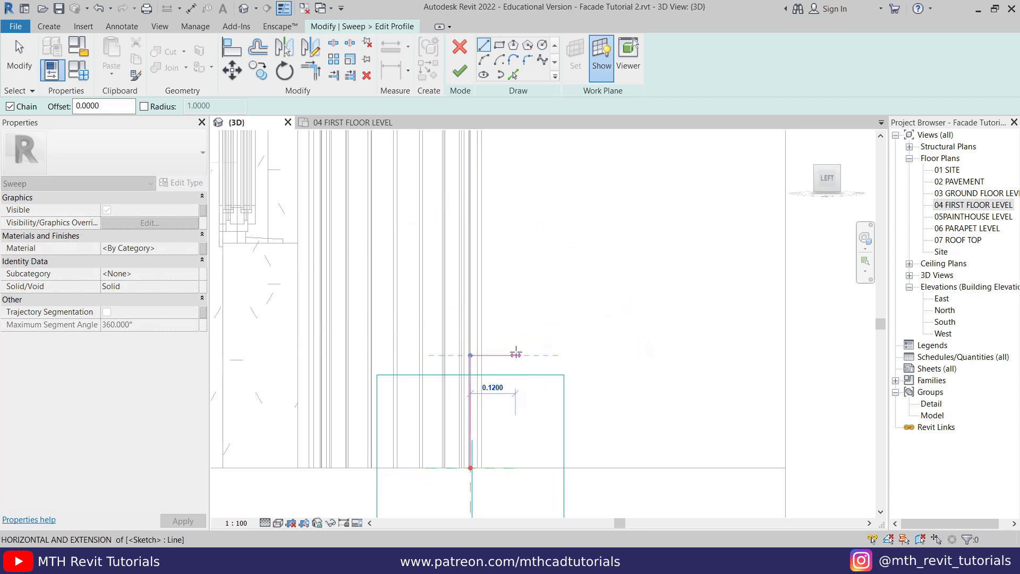
type(".1")
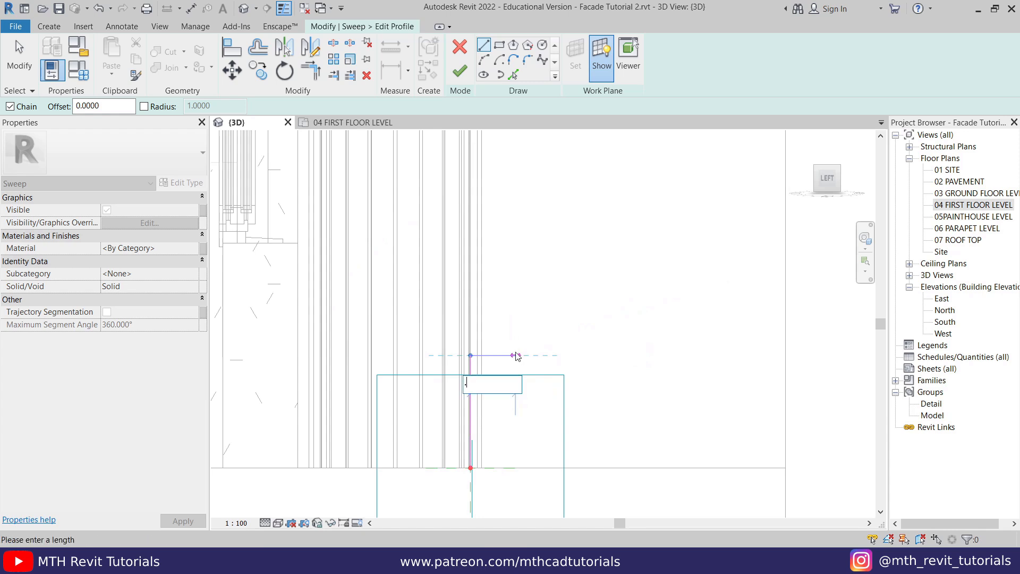
key("Return")
- Add an outward half-round arc 0.05 m high below the outer end of the profile's top line
scroll(510, 362, "up", 1)
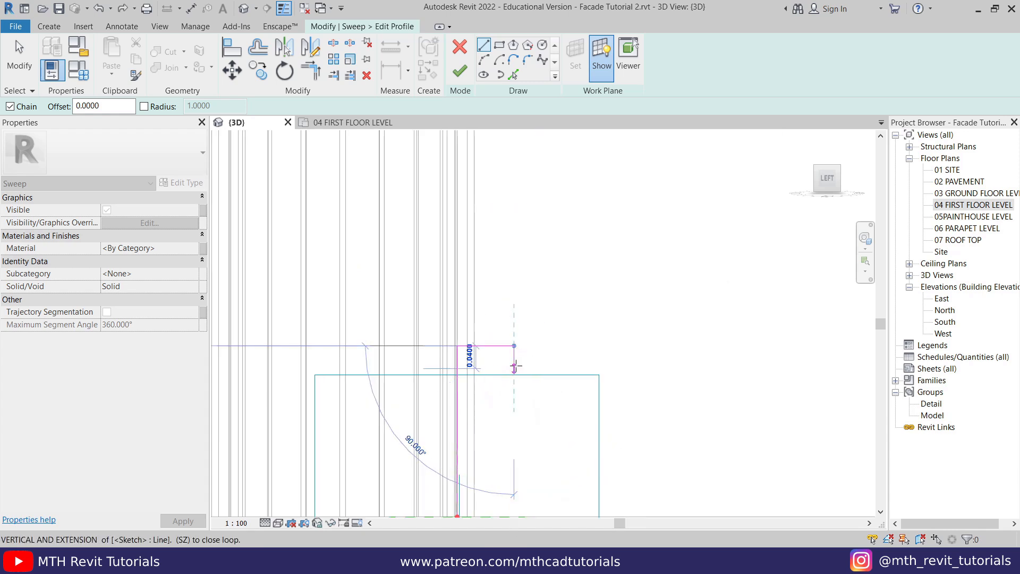
left_click(484, 61)
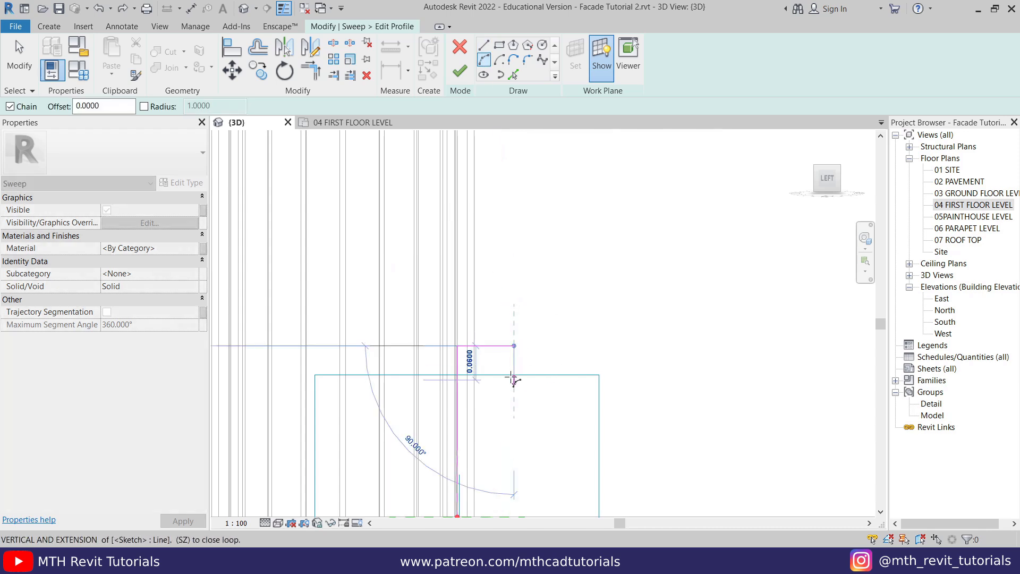
type(".05")
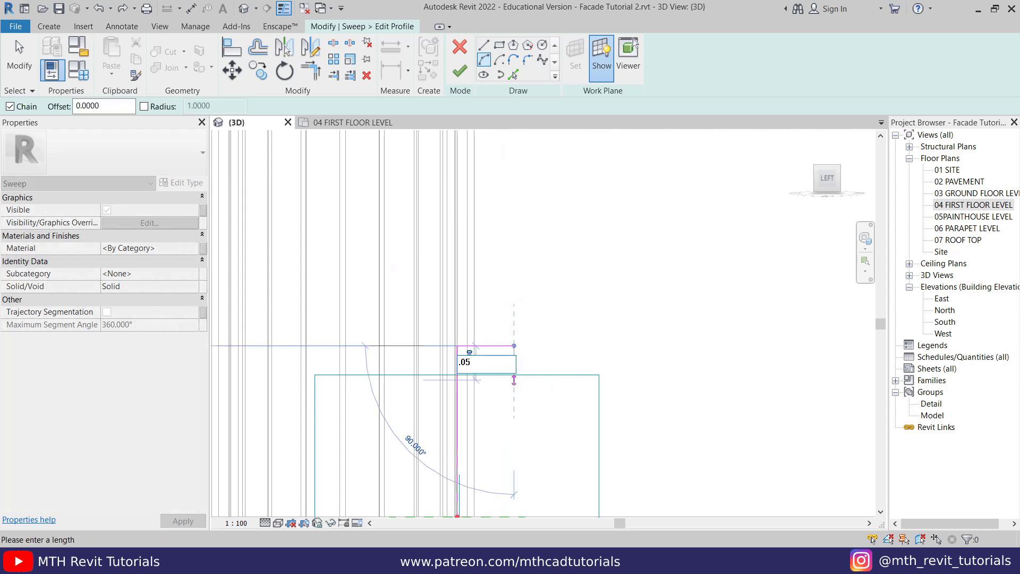
type("025")
key("Return")
left_click(530, 375)
- Continue the profile from the half-round's lower end with a 0.05 m vertical line downward
scroll(489, 392, "up", 2)
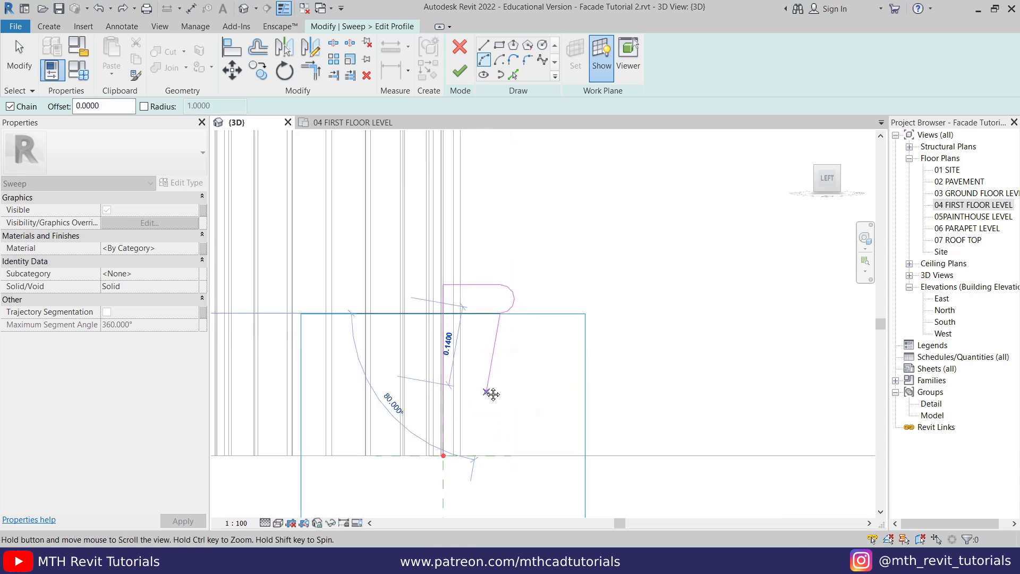
left_click(483, 45)
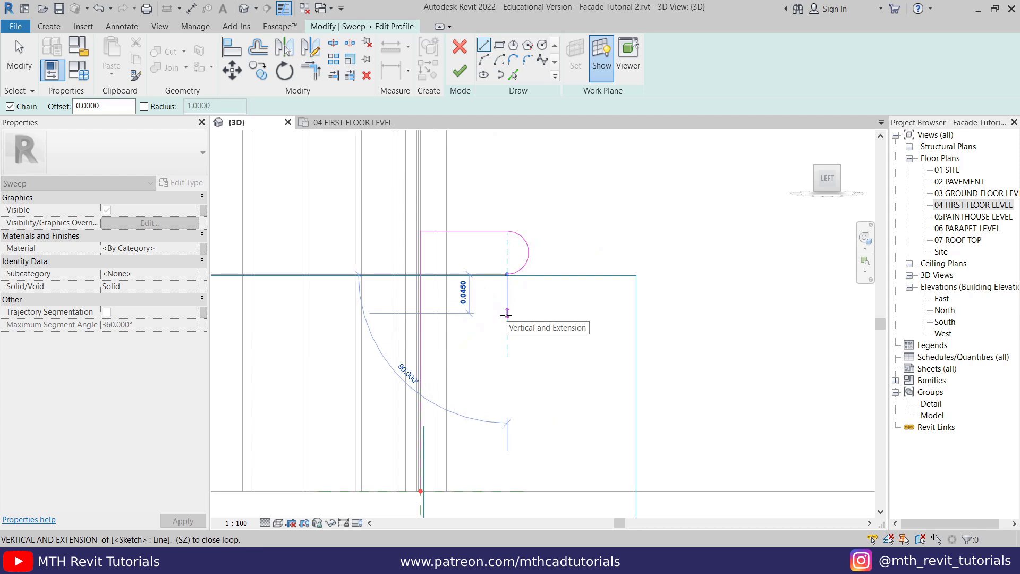
type(".20")
type("5")
key("Return")
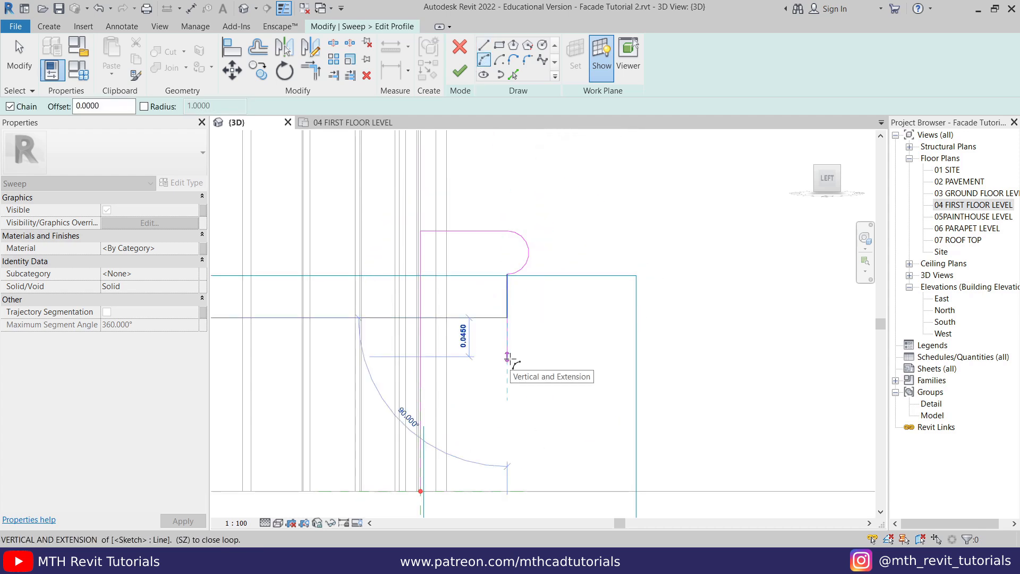
- Add a second outward half-round arc 0.05 m high below the short vertical line and end the arc chain
type(".05")
key("Return")
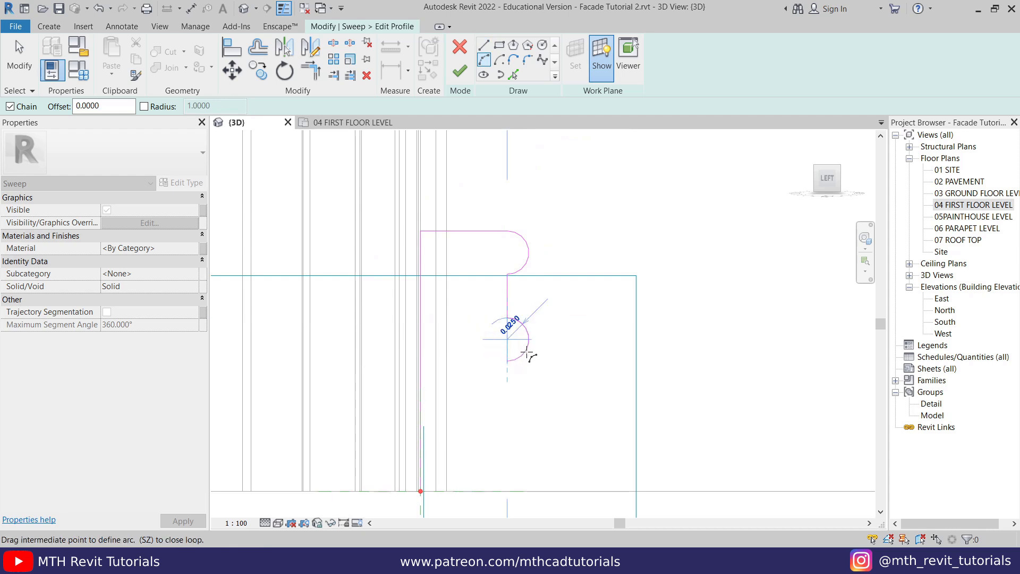
left_click(526, 352)
middle_click_drag(562, 397, 576, 333)
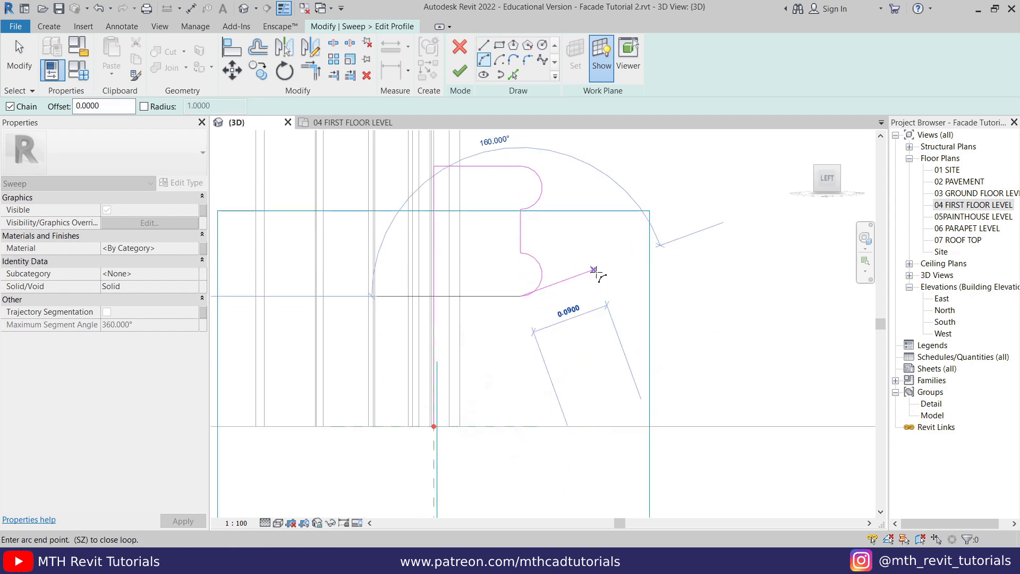
right_click(564, 234)
left_click(588, 246)
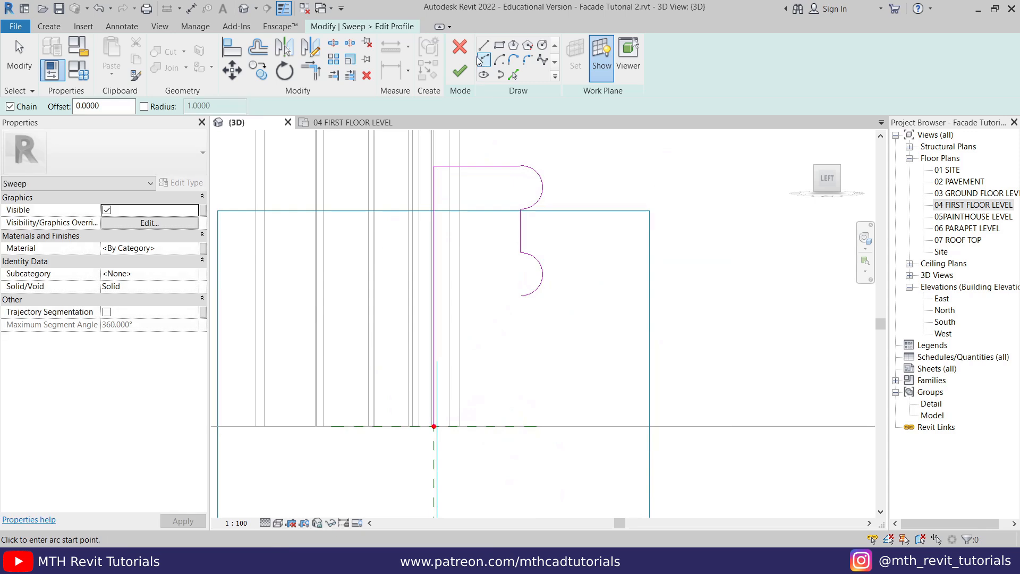
- Draw the profile's base as a 0.15 m horizontal line outward from the path's point
key("l")
key("i")
left_click(434, 426)
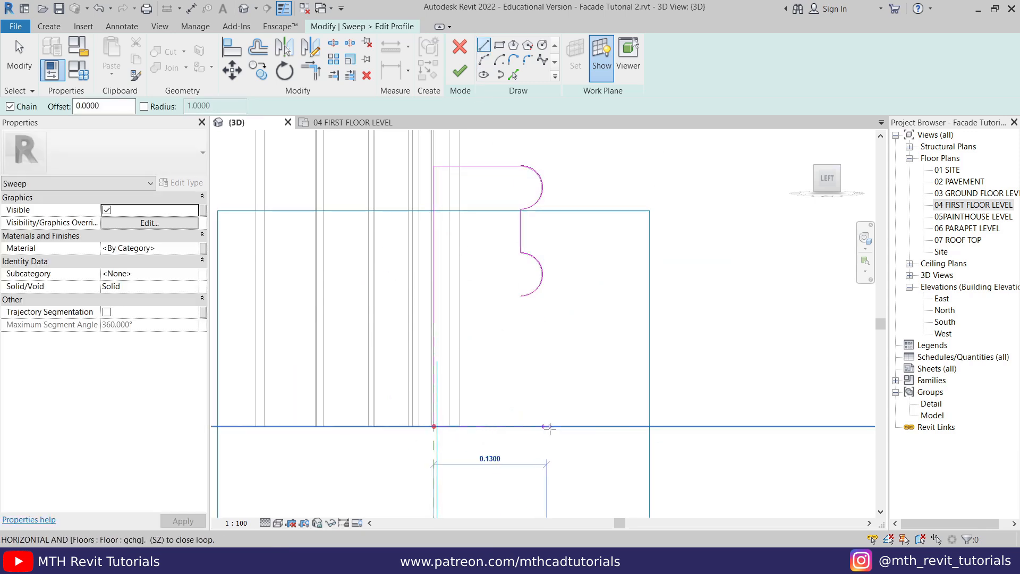
type(".15")
key("Return")
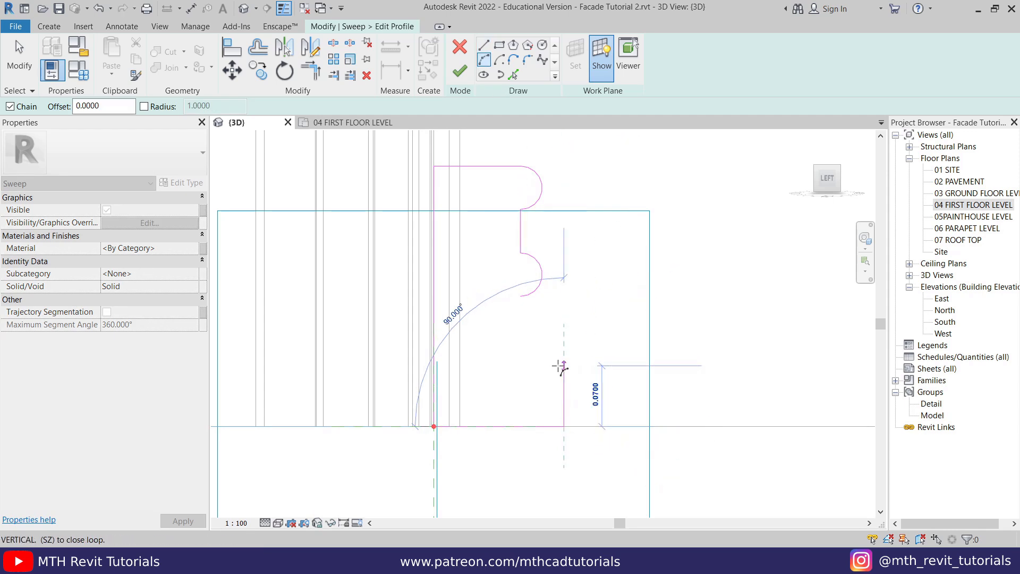
- Add an outward half-round arc with a 0.025 m radius above the outer end of the profile's base line
type(".")
type("025")
key("Return")
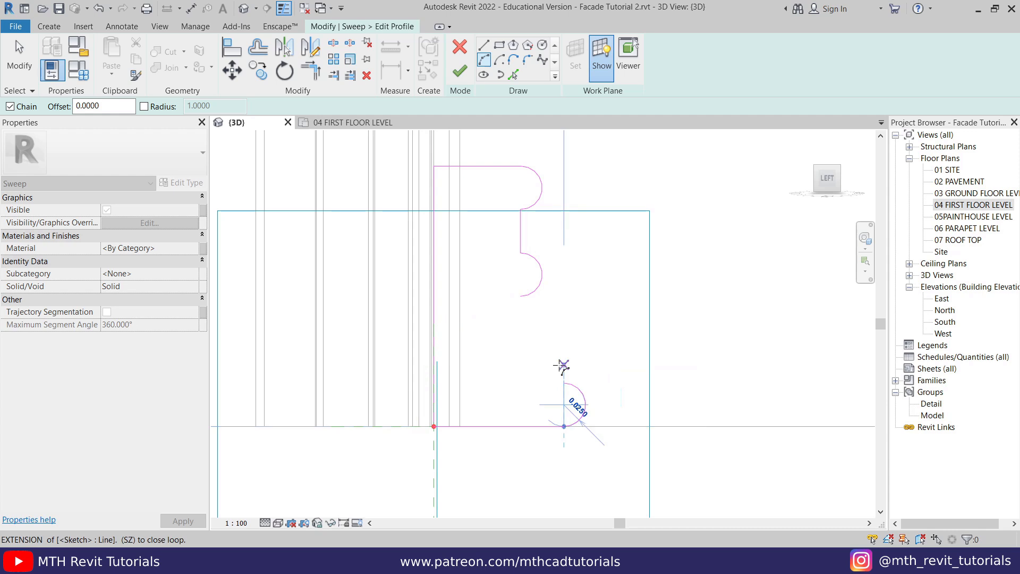
left_click(564, 382)
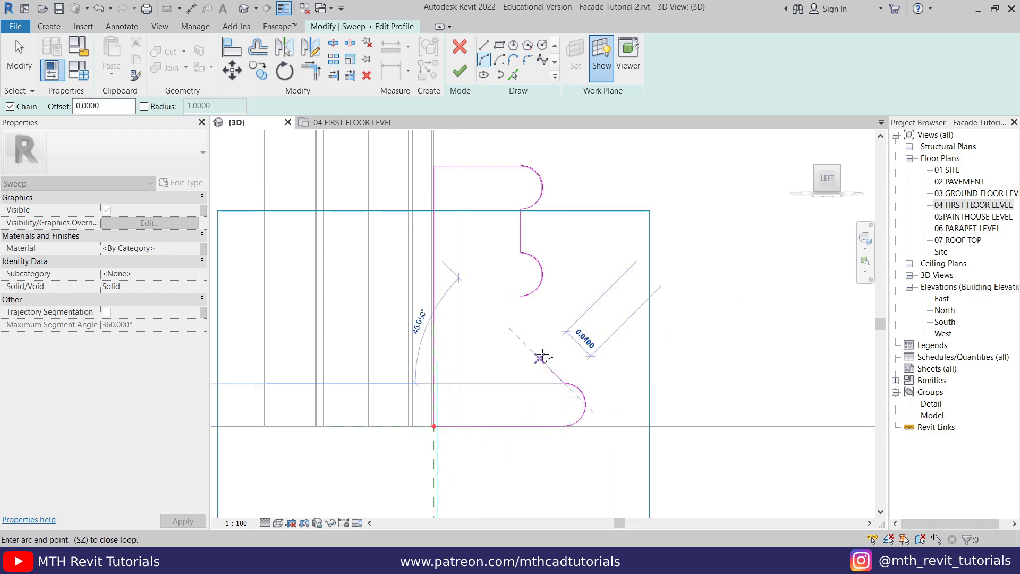
- Close the profile with a concave arc of about 0.084 m radius joining the lower and middle half-rounds, and end the arc command
left_click(522, 295)
scroll(534, 345, "up", 2)
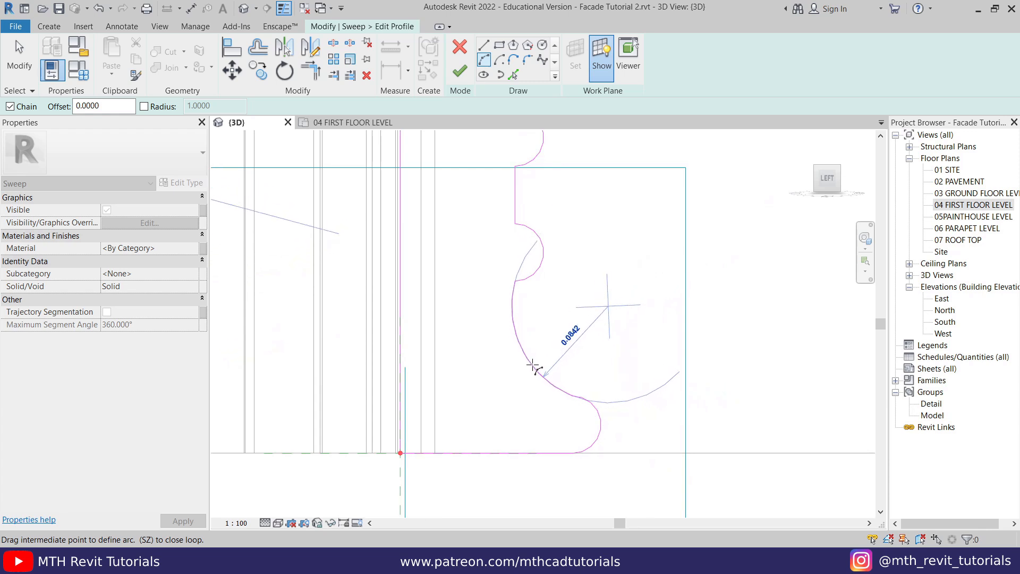
left_click(534, 365)
scroll(555, 351, "down", 2)
right_click(680, 327)
left_click(693, 334)
- Finish the closed moulding profile and complete the sweep around the column's base
left_click_drag(345, 162, 557, 439)
scroll(531, 290, "down", 2)
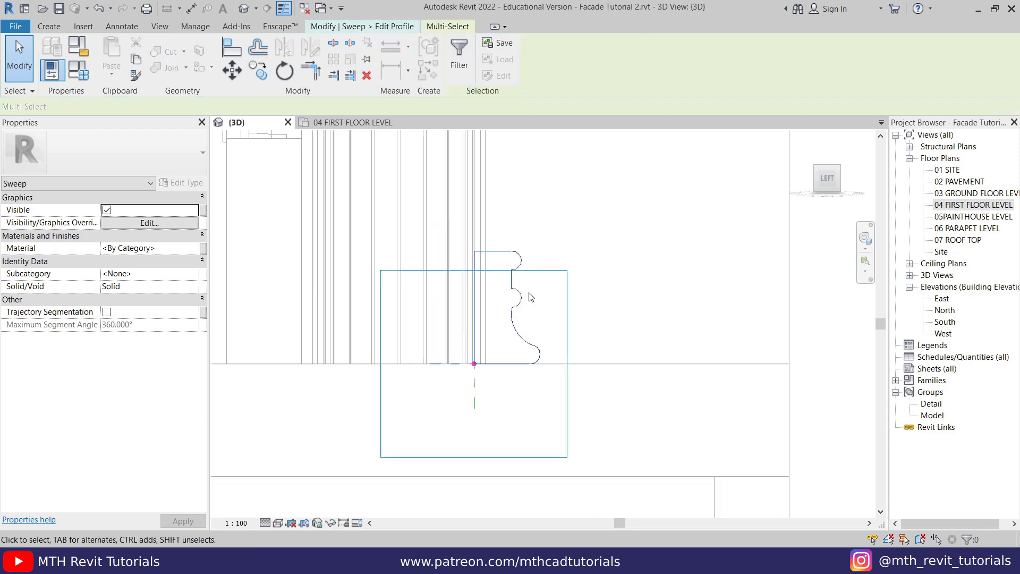
key("Escape")
left_click(460, 72)
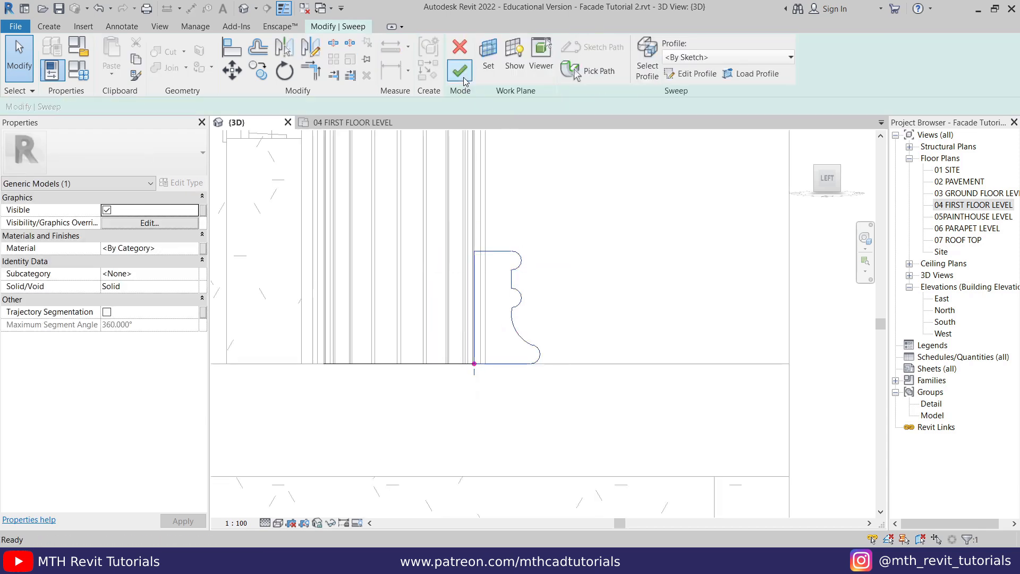
left_click(460, 72)
- Set the 3D view to the shaded visual style and examine the swept base moulding around the column
scroll(579, 241, "down", 3)
middle_click_drag(566, 257, 480, 374, "shift")
key("s")
key("d")
key("Escape")
middle_click_drag(537, 260, 553, 367)
scroll(523, 366, "up", 4)
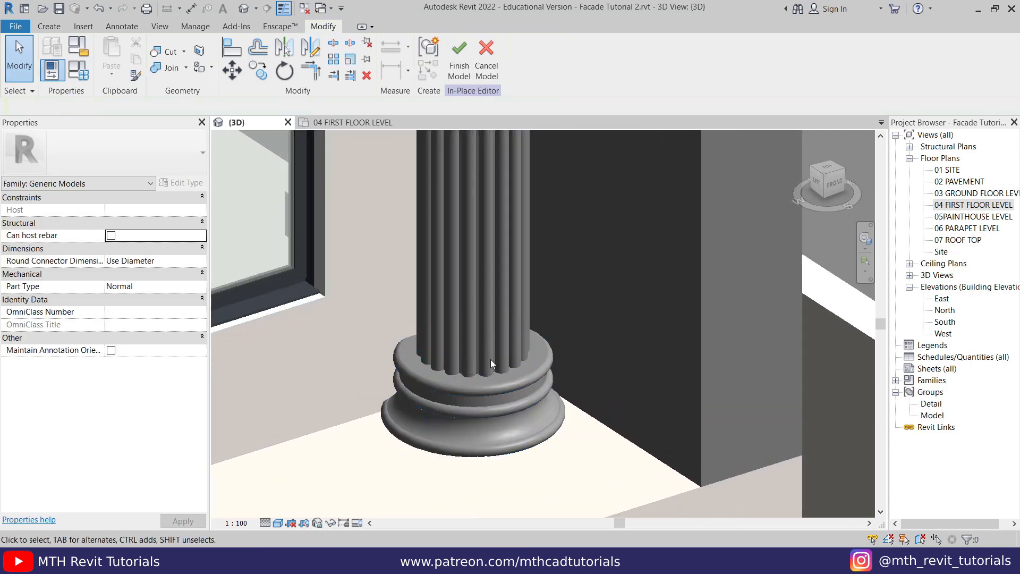
scroll(509, 340, "down", 5)
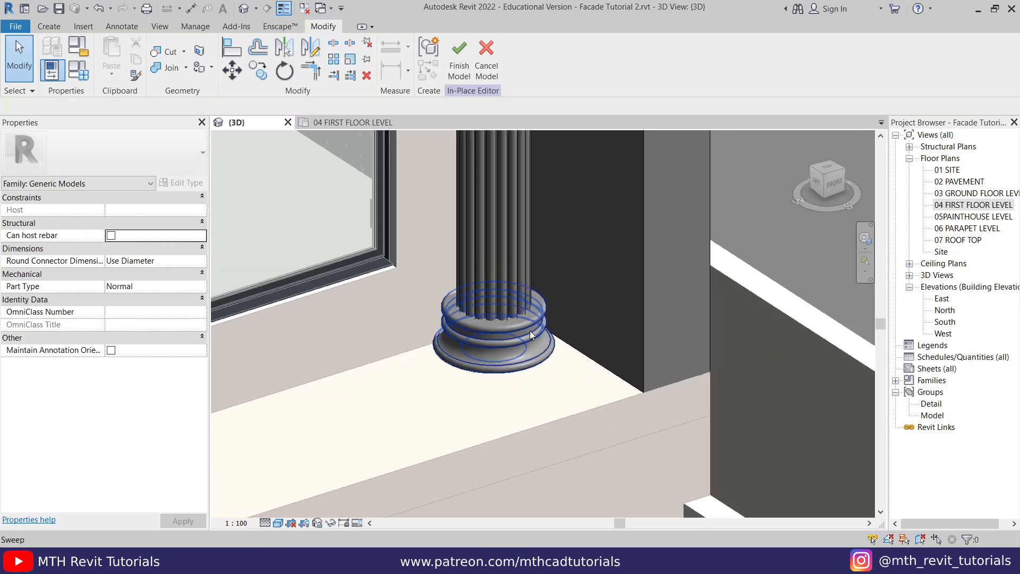
left_click(519, 374)
middle_click_drag(519, 374, 565, 432, "shift")
- In the 04 FIRST FLOOR LEVEL plan, move the column and its base straight out until they clear the wall, and return to the 3D view
double_click(974, 204)
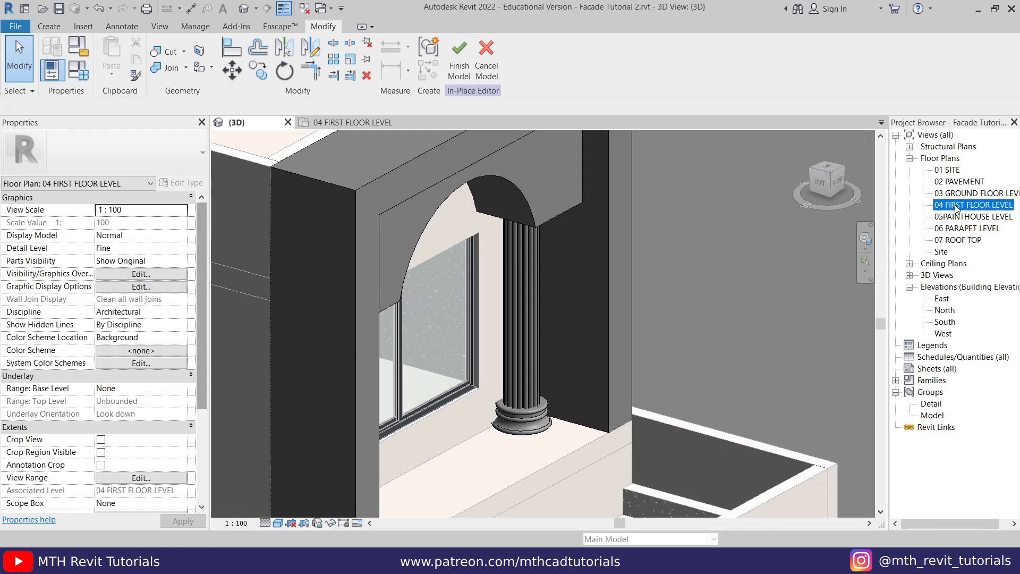
scroll(489, 335, "down", 5)
left_click_drag(357, 205, 618, 468)
left_click(232, 69)
scroll(485, 264, "up", 1)
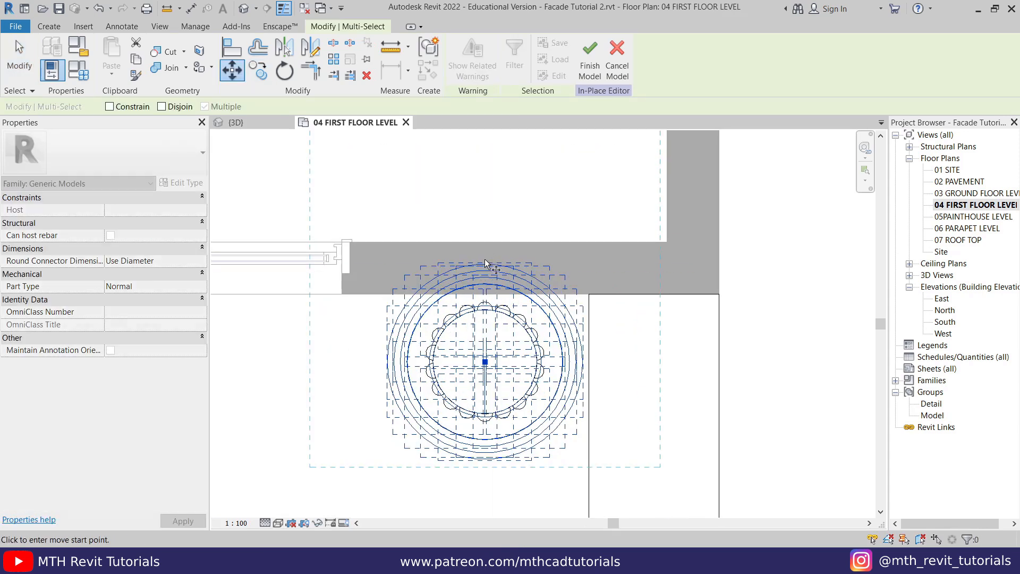
left_click(483, 262)
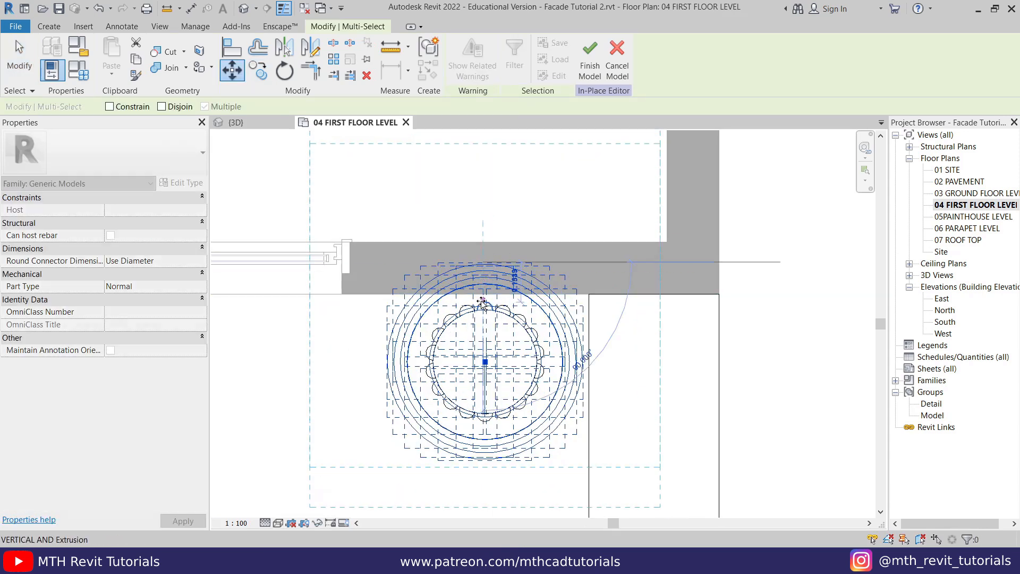
left_click(484, 319)
scroll(531, 350, "up", 1)
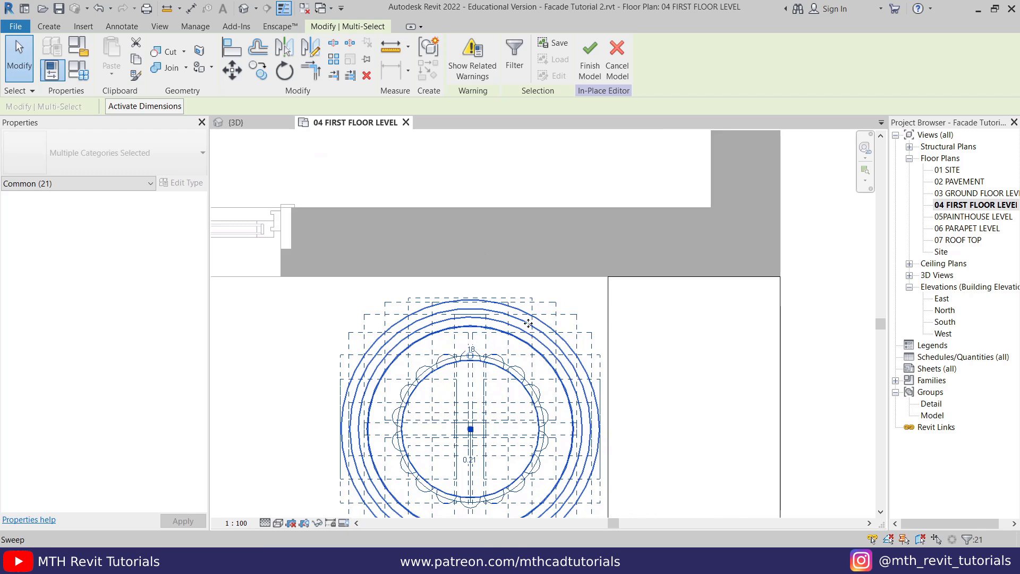
key("Escape")
left_click(234, 122)
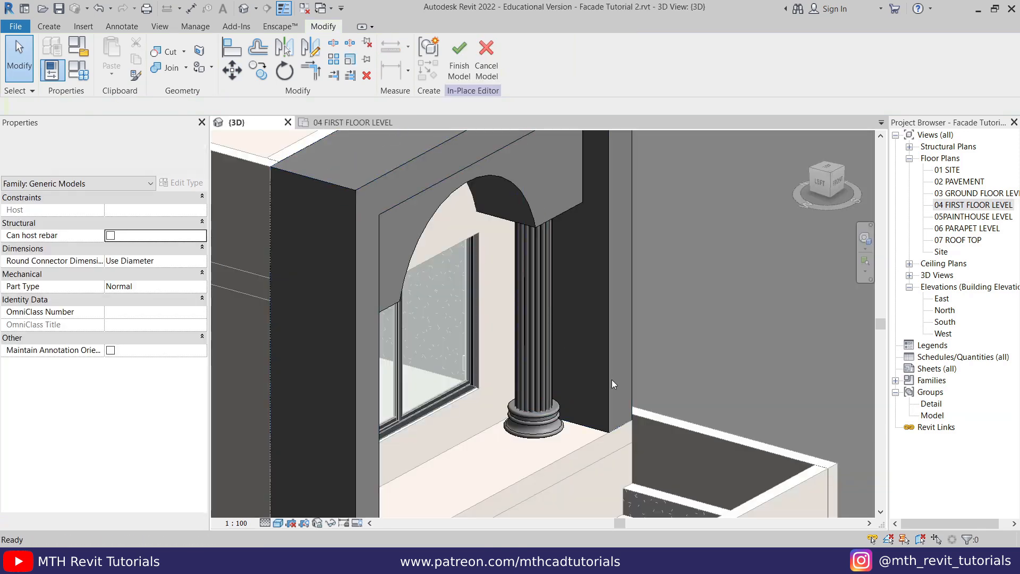
scroll(520, 289, "up", 3)
scroll(505, 203, "down", 5)
middle_click_drag(505, 203, 545, 272, "shift")
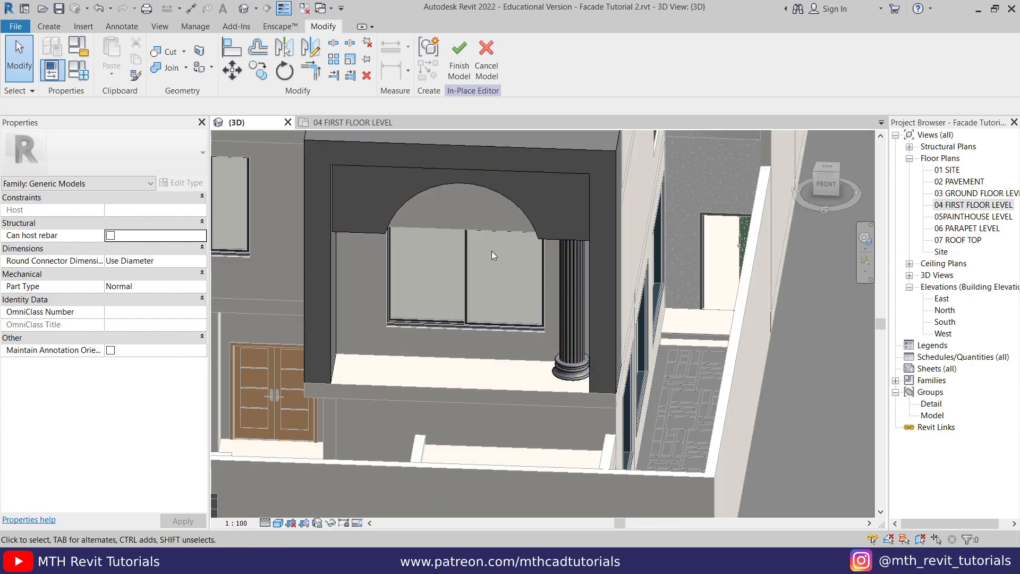
- In the first floor plan, mirror the column and its base about the window's centre to the opposite side, removing the unsatisfied constraints
left_click(353, 123)
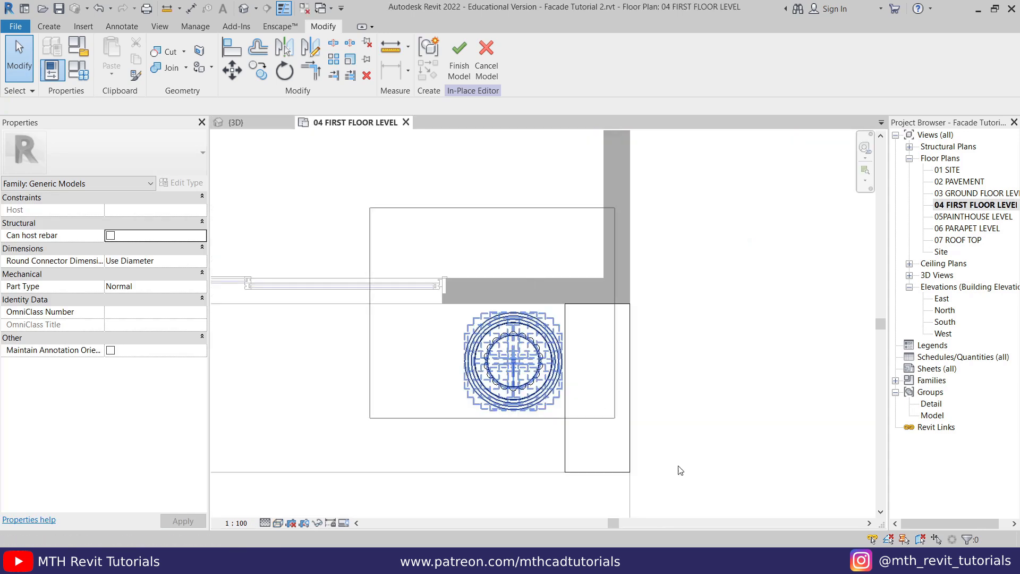
left_click(264, 75)
key("Escape")
left_click_drag(373, 201, 666, 449)
scroll(439, 356, "down", 1)
middle_click_drag(439, 356, 646, 375)
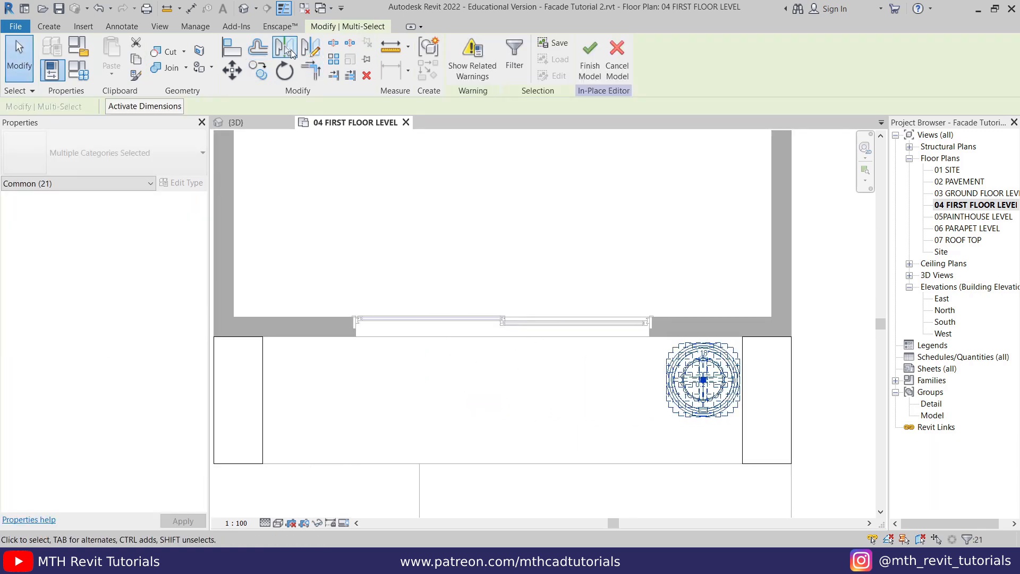
left_click(285, 48)
left_click(503, 338)
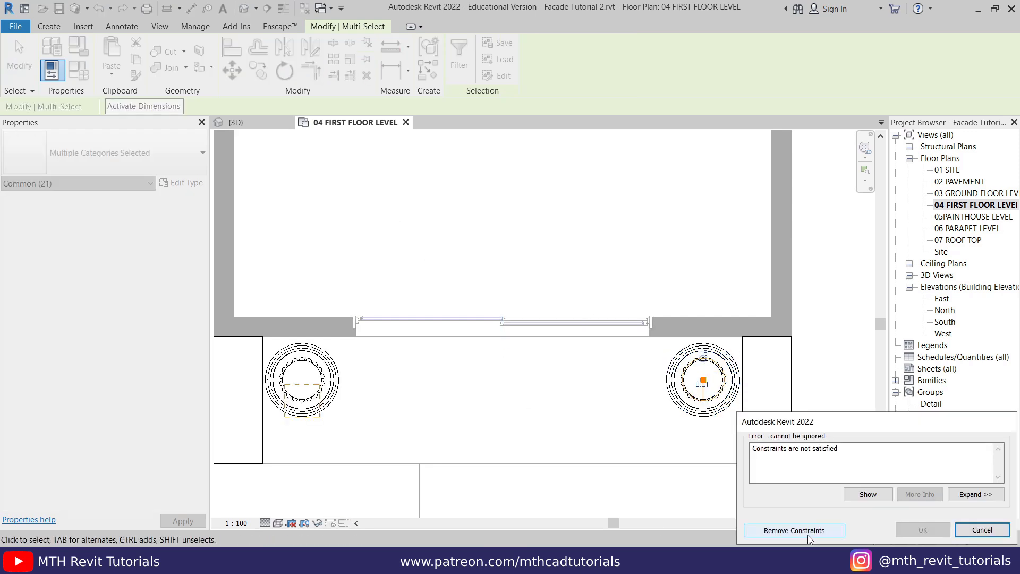
left_click(794, 530)
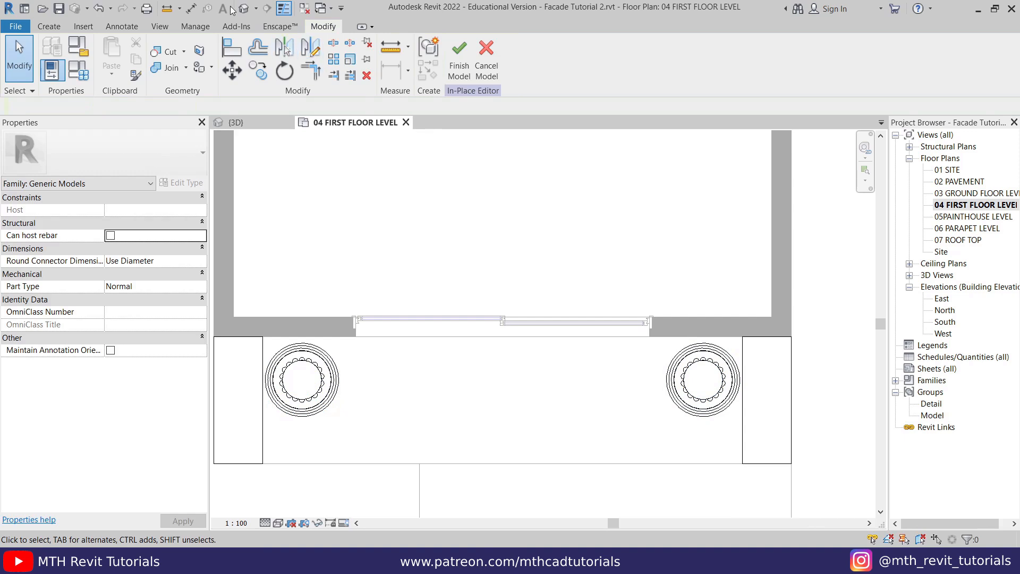
- Examine both columns within the arched facade frame in the 3D view
left_click(245, 8)
middle_click_drag(440, 349, 405, 397, "shift")
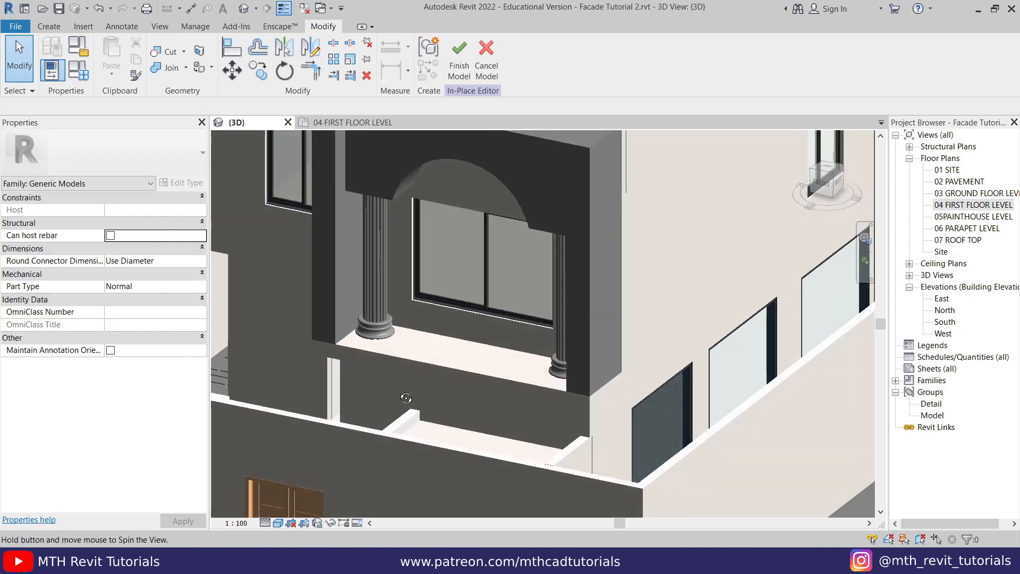
scroll(479, 381, "down", 5)
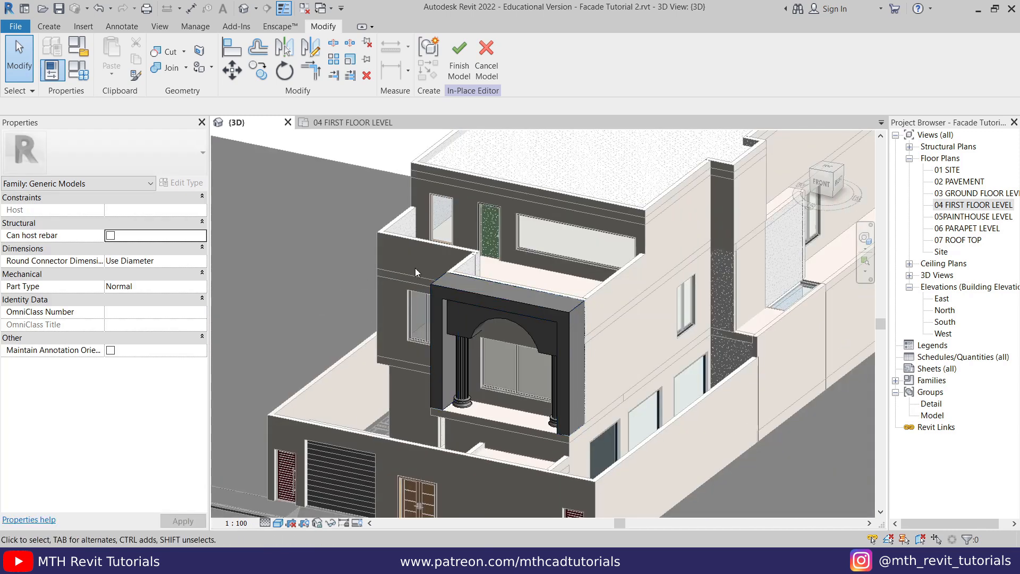
middle_click_drag(405, 381, 524, 382, "shift")
scroll(372, 389, "up", 2)
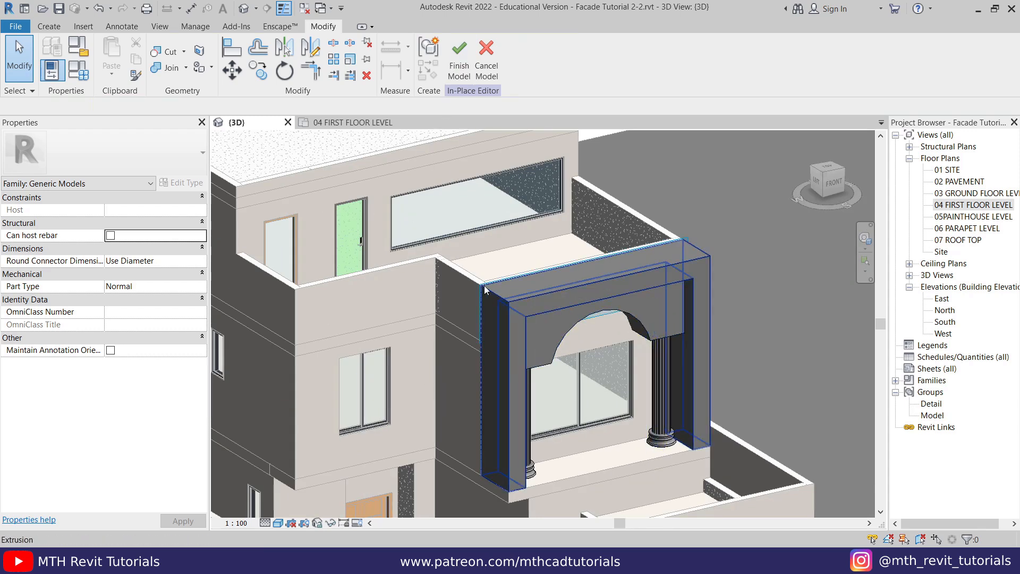
scroll(542, 287, "down", 2)
scroll(460, 266, "up", 3)
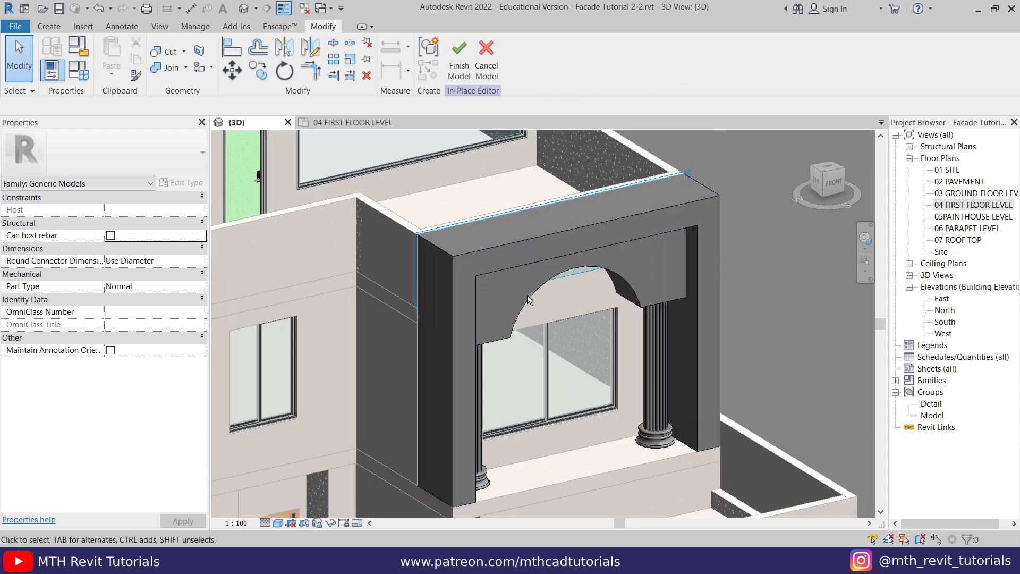
- Associate the material of the frame and arched panel extrusions with a new family type parameter named Extrusion
left_click(472, 255)
left_click(471, 254, "ctrl")
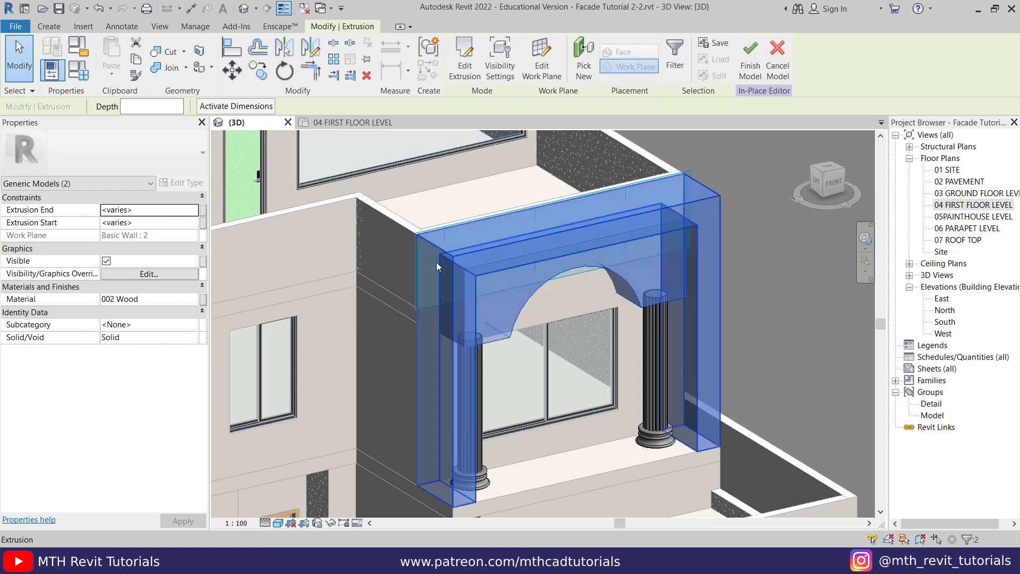
left_click(204, 301)
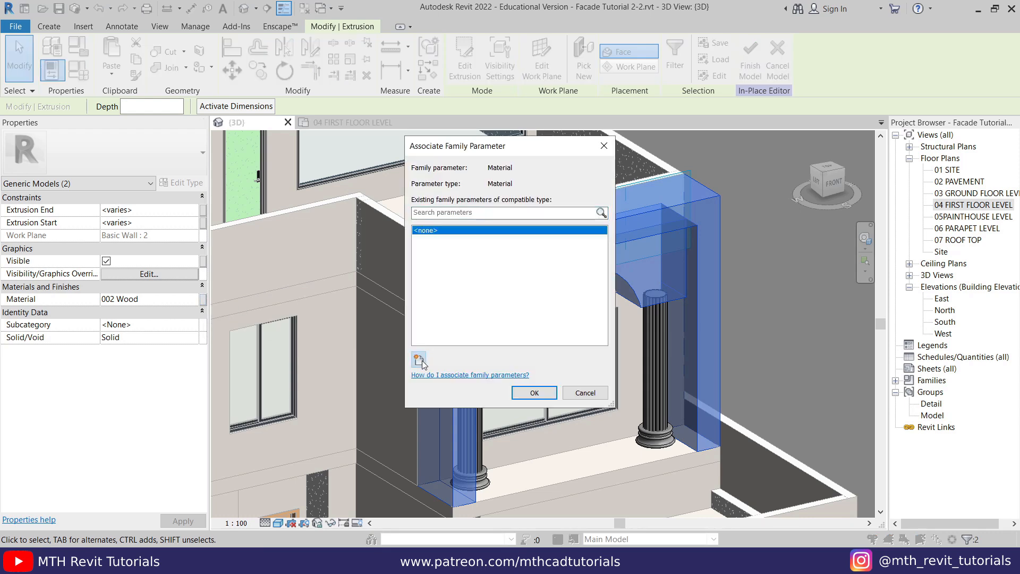
left_click(418, 360)
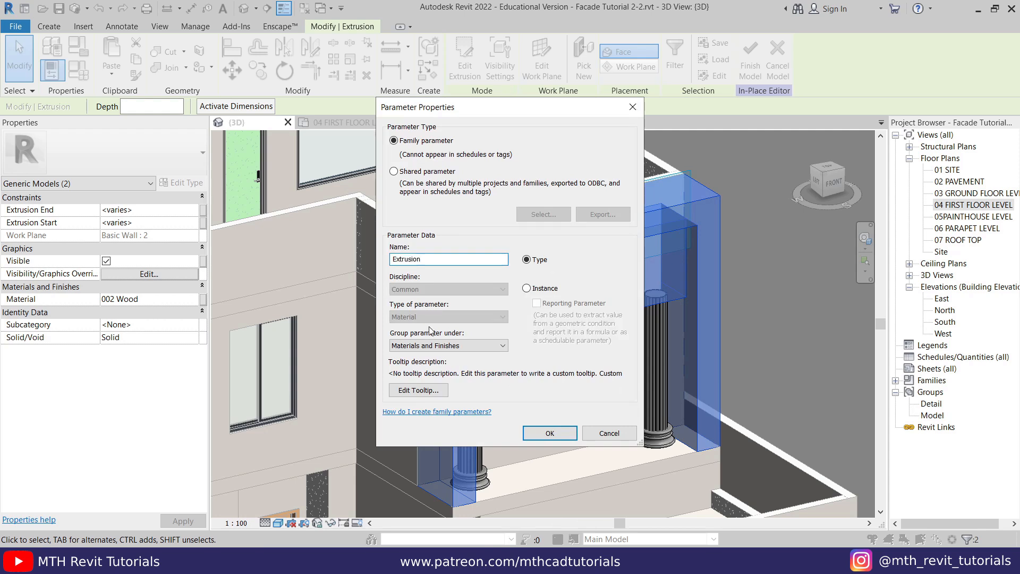
left_click(539, 433)
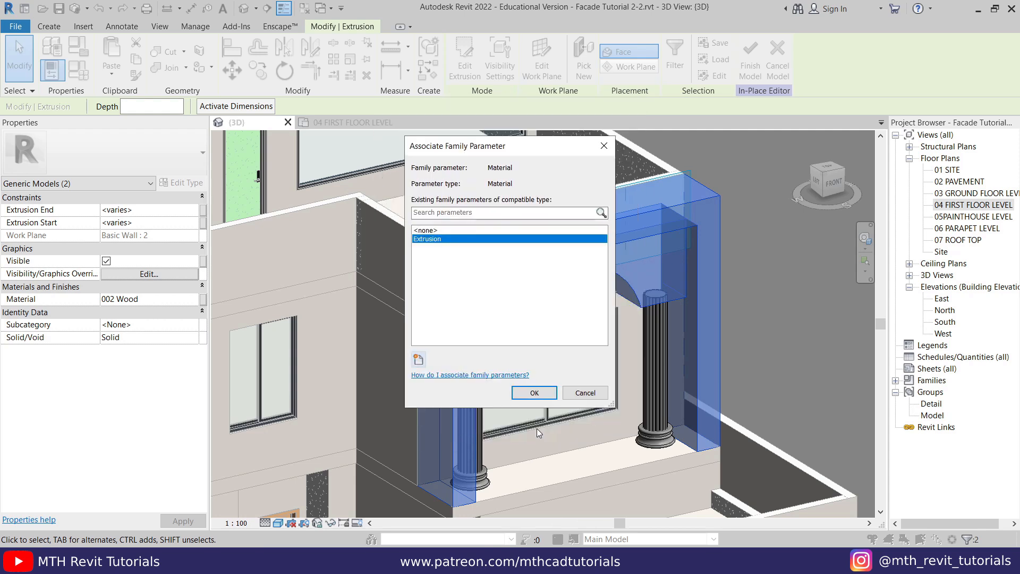
left_click(533, 393)
key("Escape")
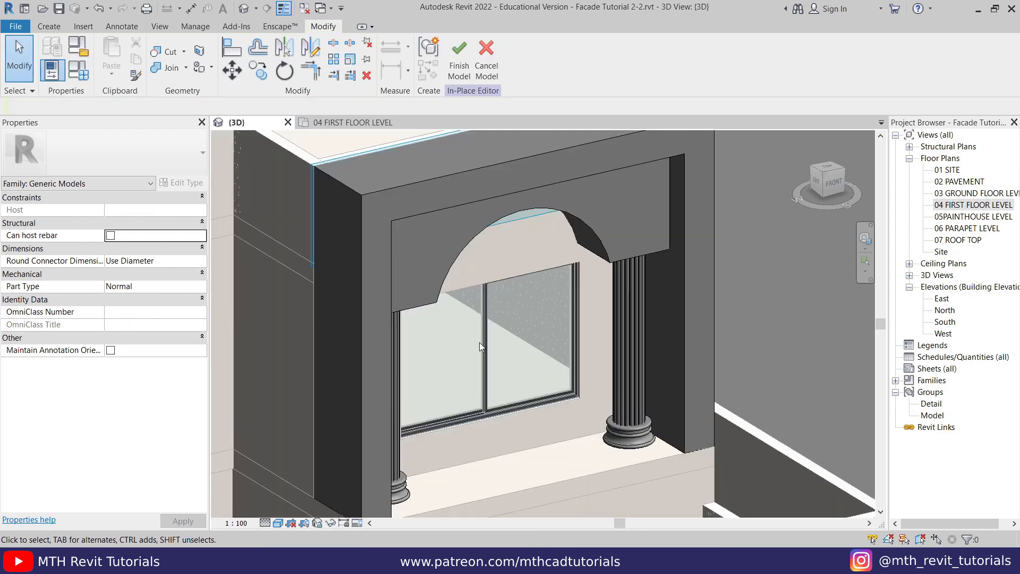
- Edit the column rib's array group and associate the rib extrusion's material with the Extrusion parameter
scroll(625, 375, "up", 3)
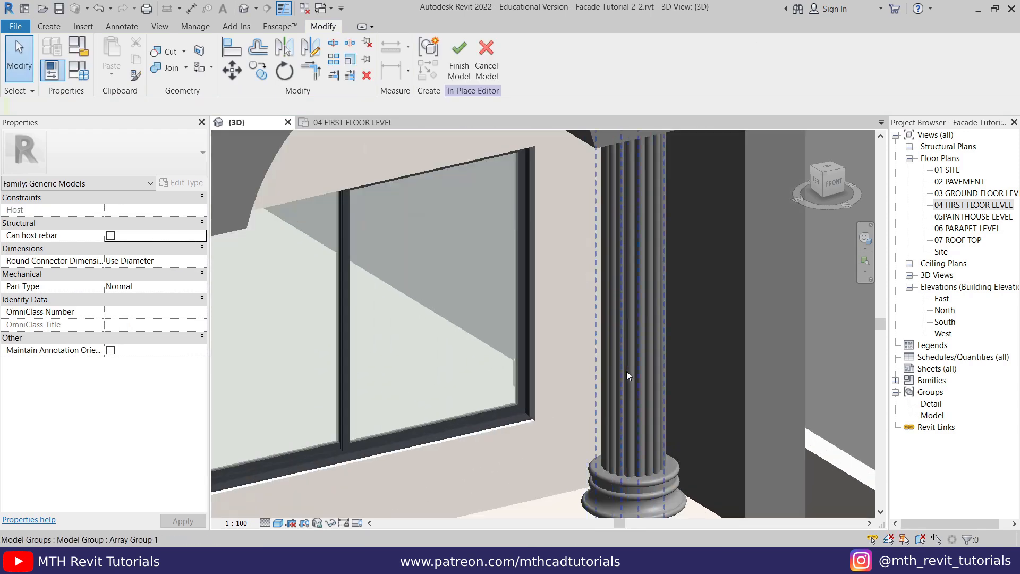
scroll(627, 376, "up", 2)
left_click(637, 288)
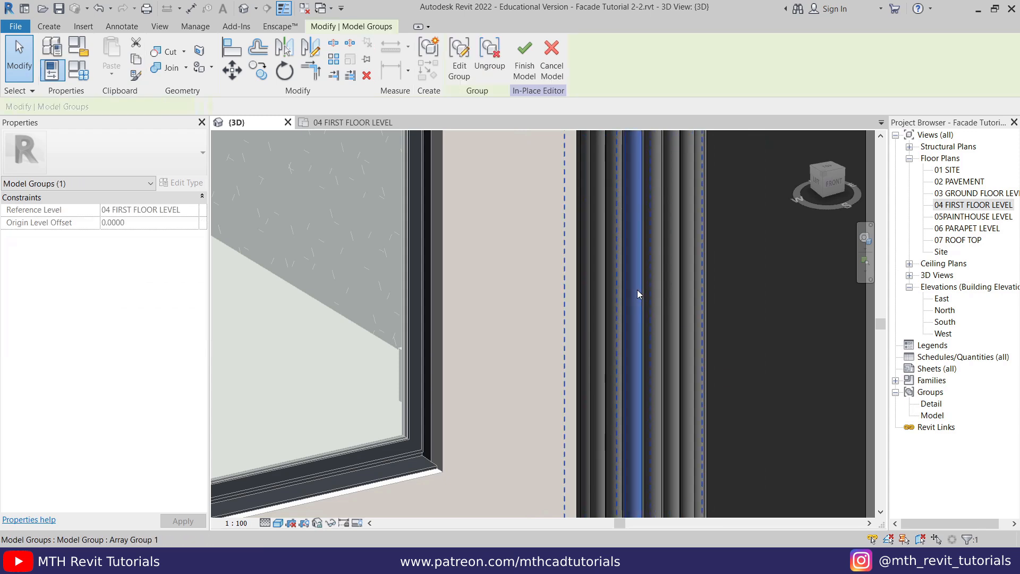
left_click(459, 57)
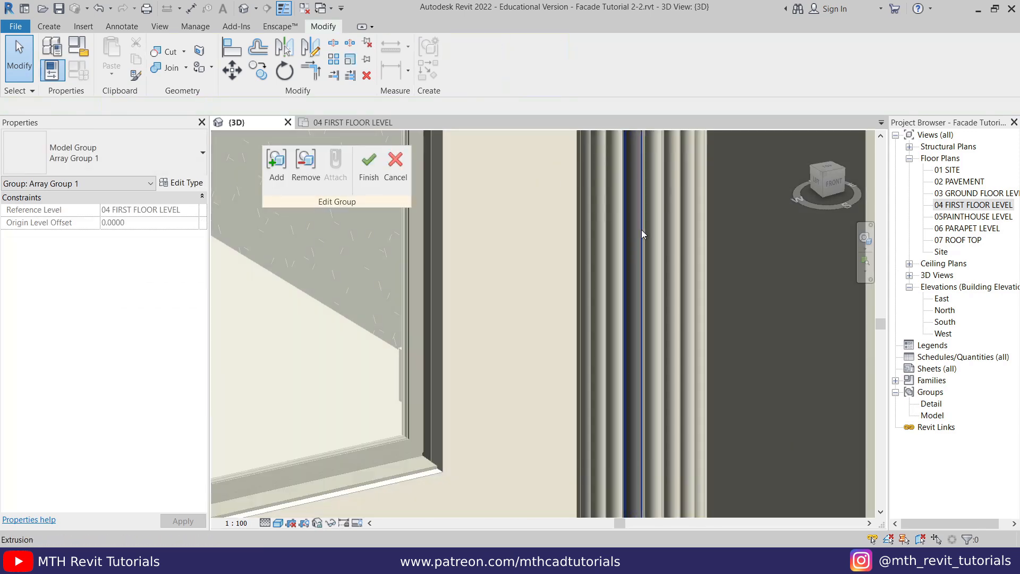
left_click(639, 238)
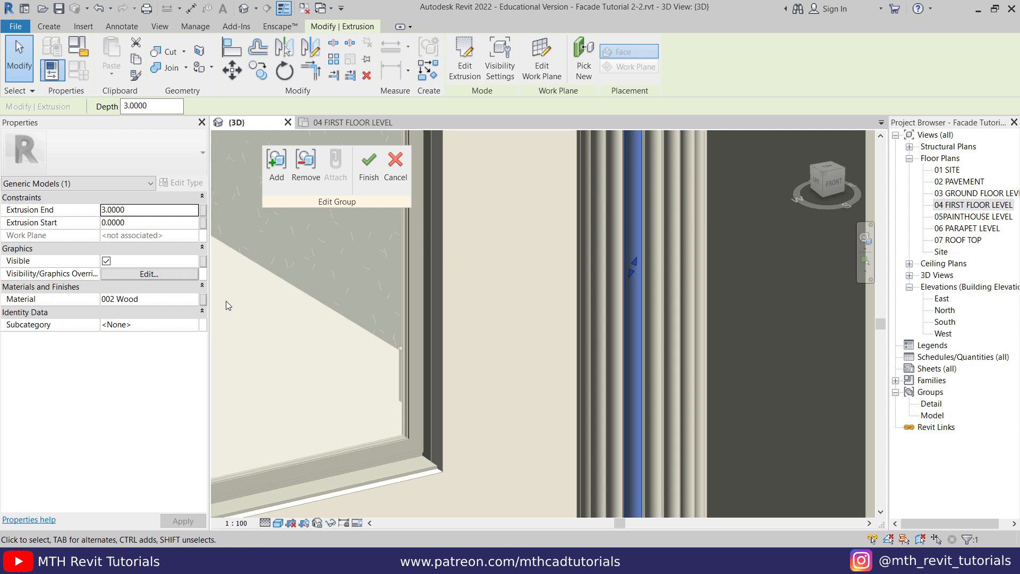
left_click(203, 299)
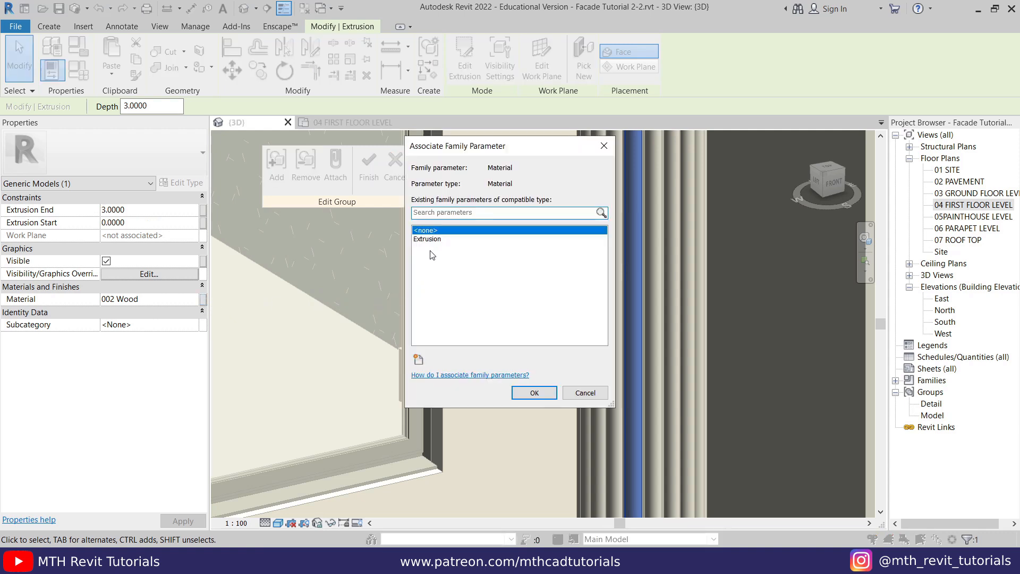
left_click(435, 240)
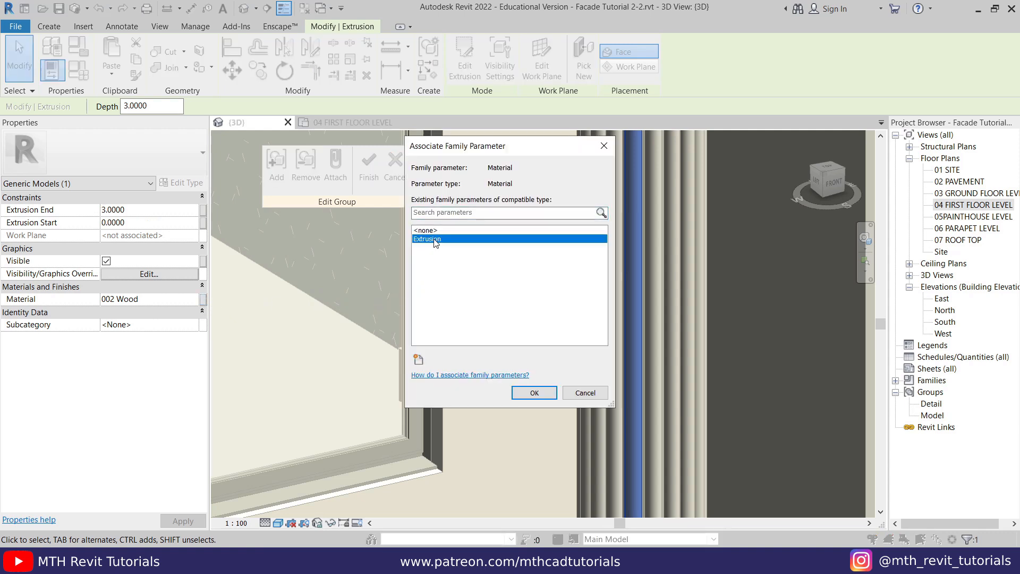
left_click(534, 393)
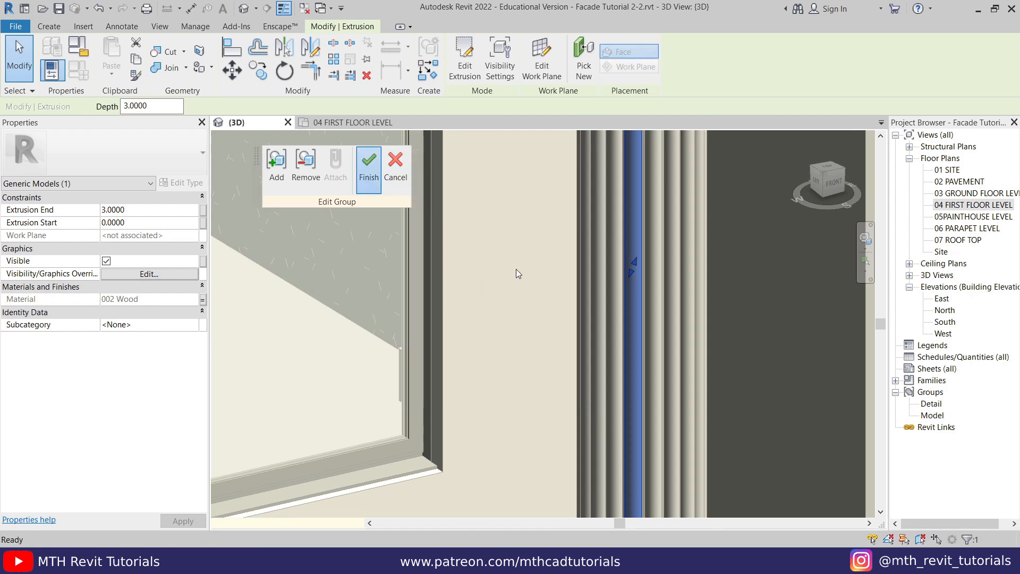
- Associate the material of both column base sweeps with the Extrusion family parameter
scroll(520, 193, "down", 3)
middle_click_drag(557, 297, 678, 232)
scroll(664, 302, "up", 3)
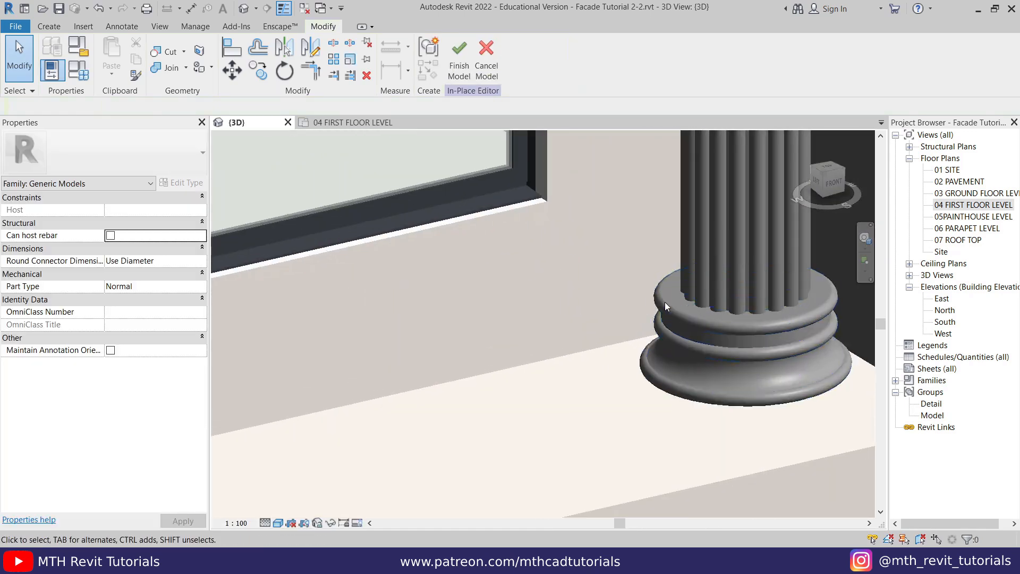
left_click(650, 349)
scroll(531, 367, "down", 3)
middle_click_drag(457, 380, 660, 309)
left_click(364, 404, "ctrl")
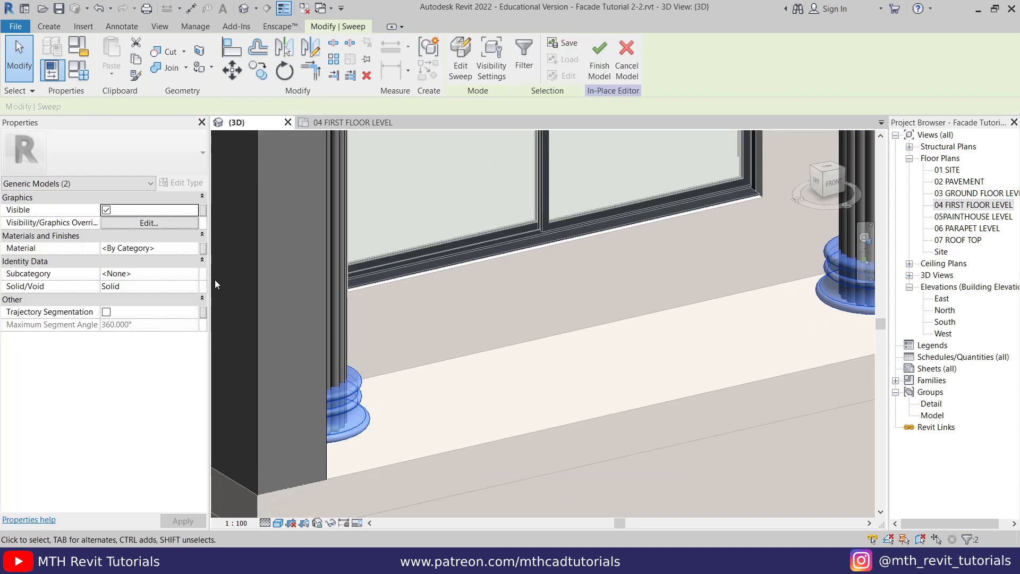
left_click(203, 249)
left_click(420, 240)
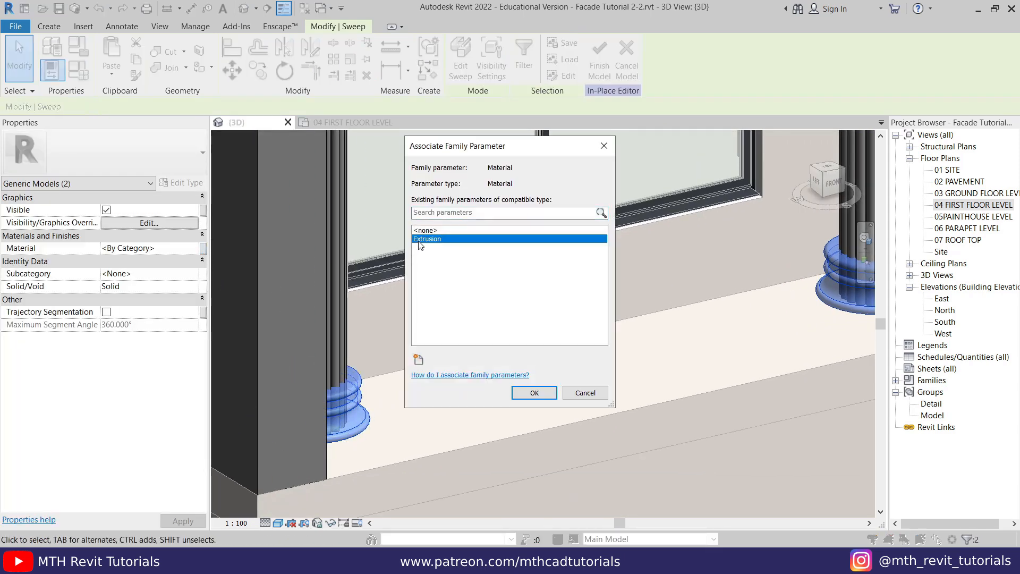
left_click(534, 393)
left_click(530, 314)
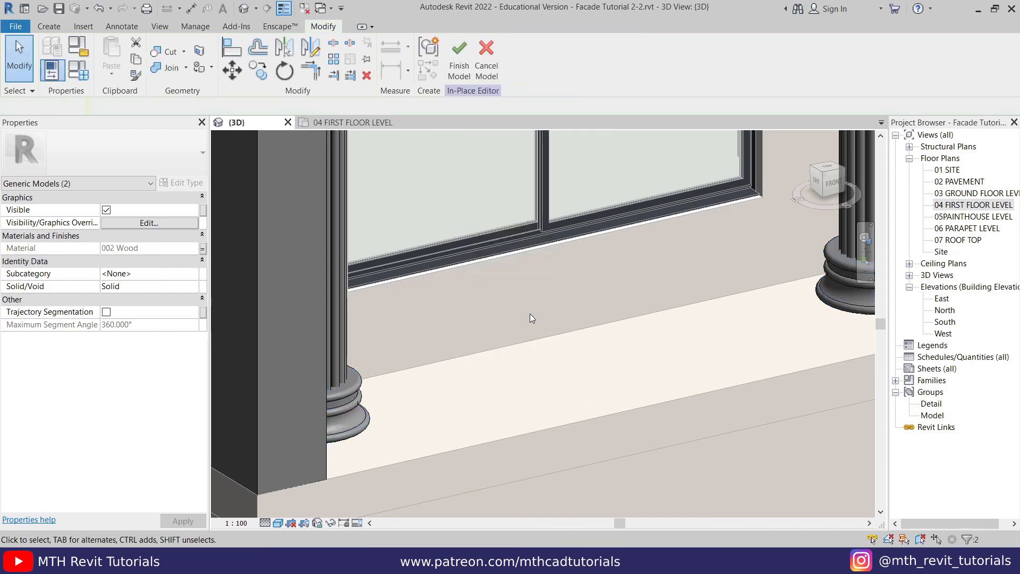
- Check the material assigned to the Extrusion parameter in the family types
scroll(520, 345, "up", 3)
scroll(433, 329, "down", 2)
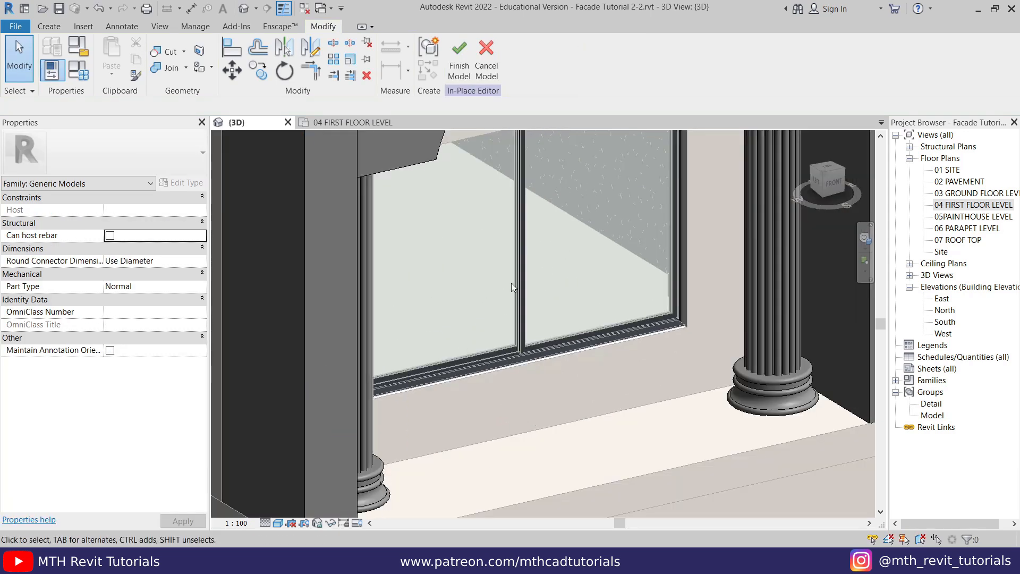
left_click(79, 74)
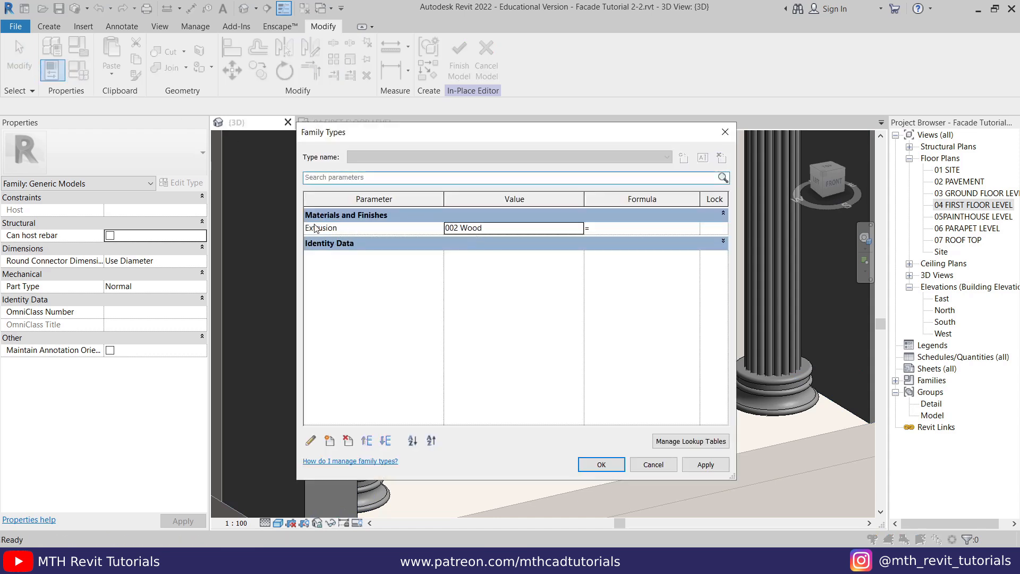
left_click(601, 464)
scroll(473, 402, "down", 3)
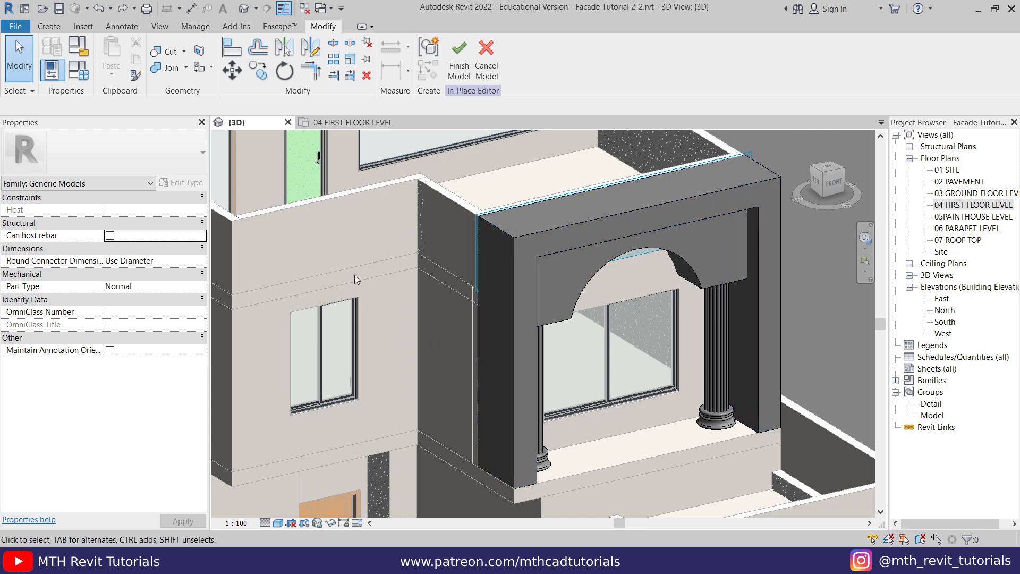
- Dissociate the frame and arched panel extrusions from the Basic Wall : 2 work plane and finish the in-place model
middle_click_drag(630, 305, 537, 297)
scroll(497, 299, "up", 1)
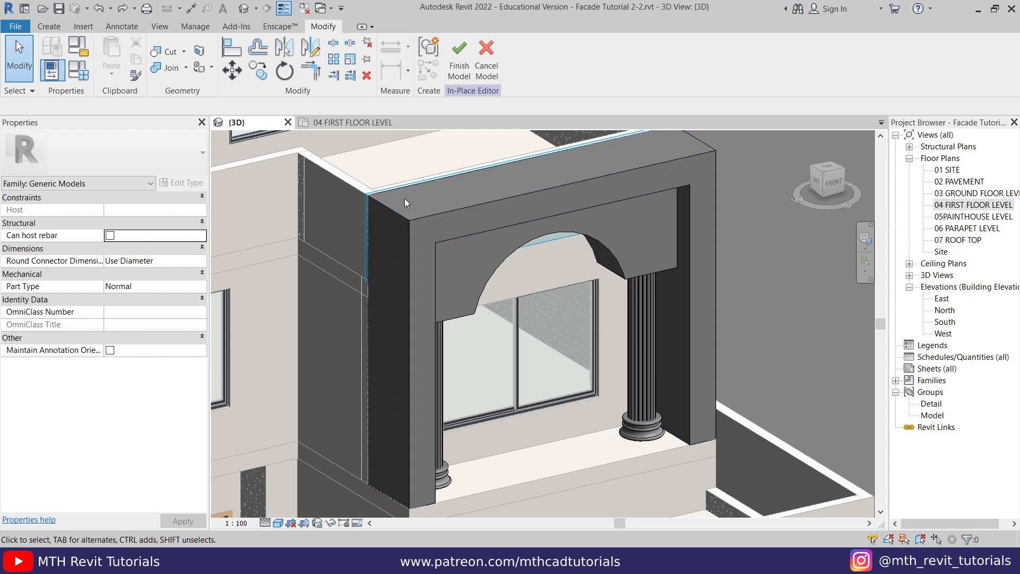
scroll(539, 275, "up", 1)
middle_click_drag(513, 284, 506, 314)
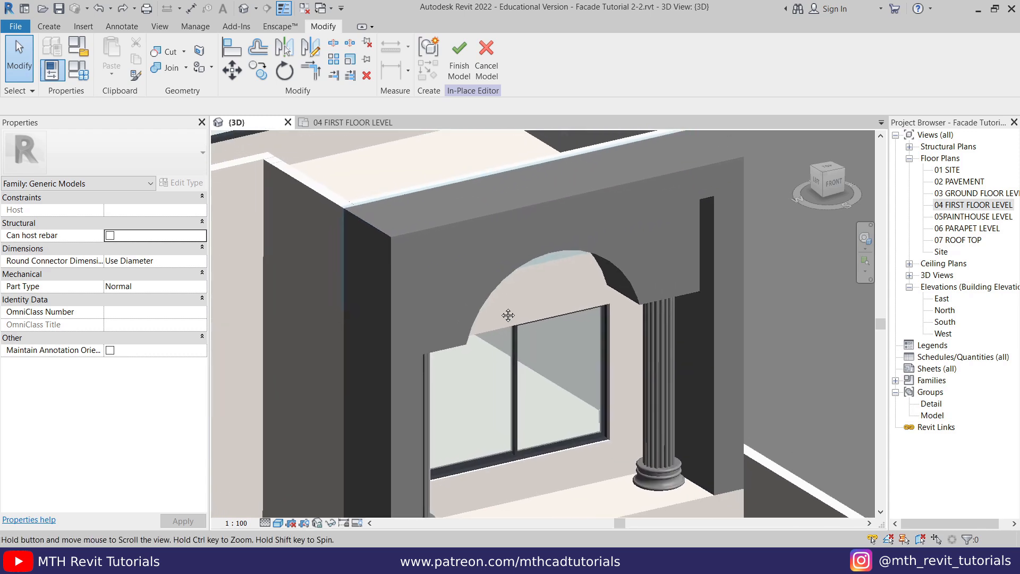
left_click(484, 217)
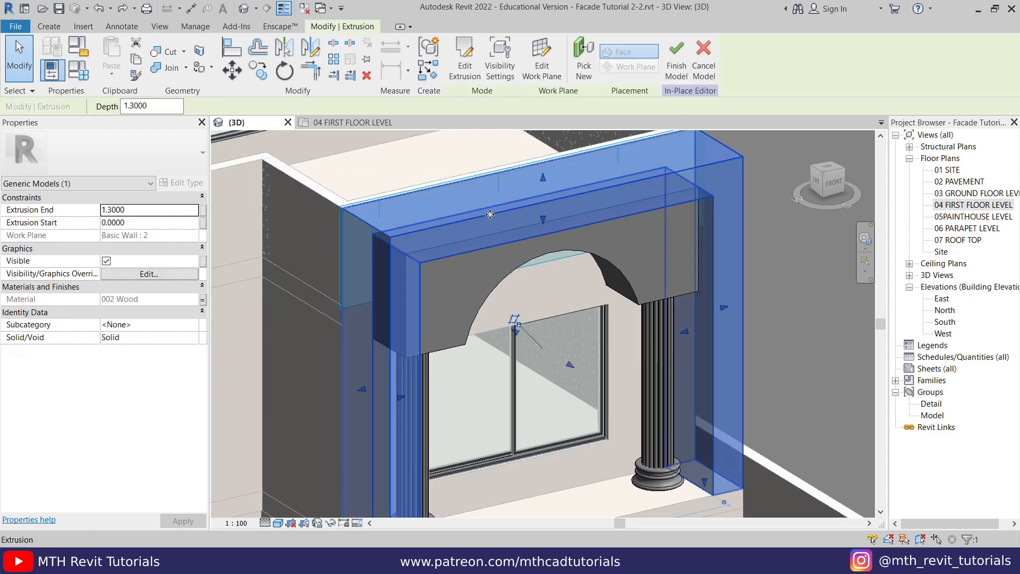
left_click(486, 292, "ctrl")
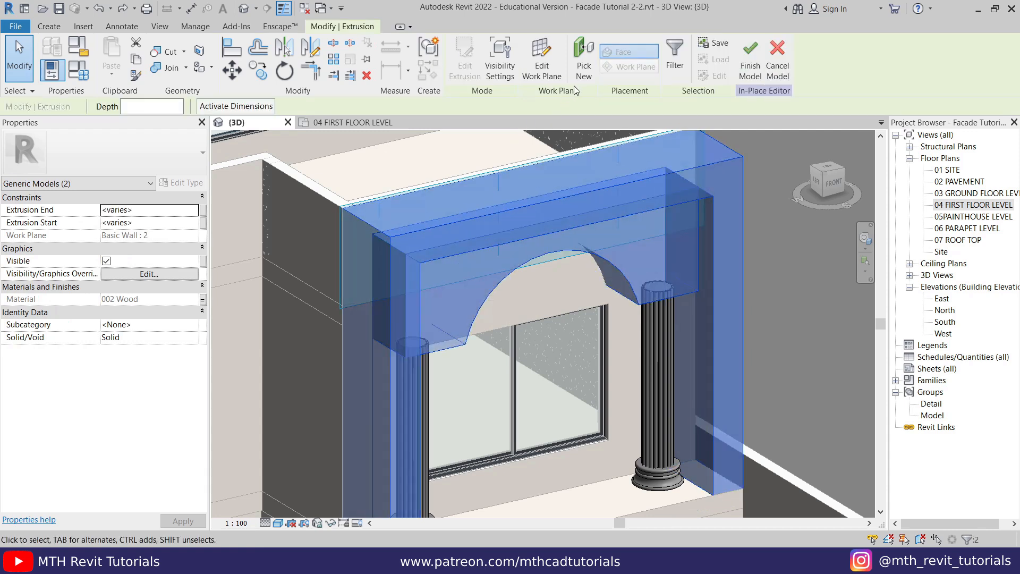
left_click(541, 78)
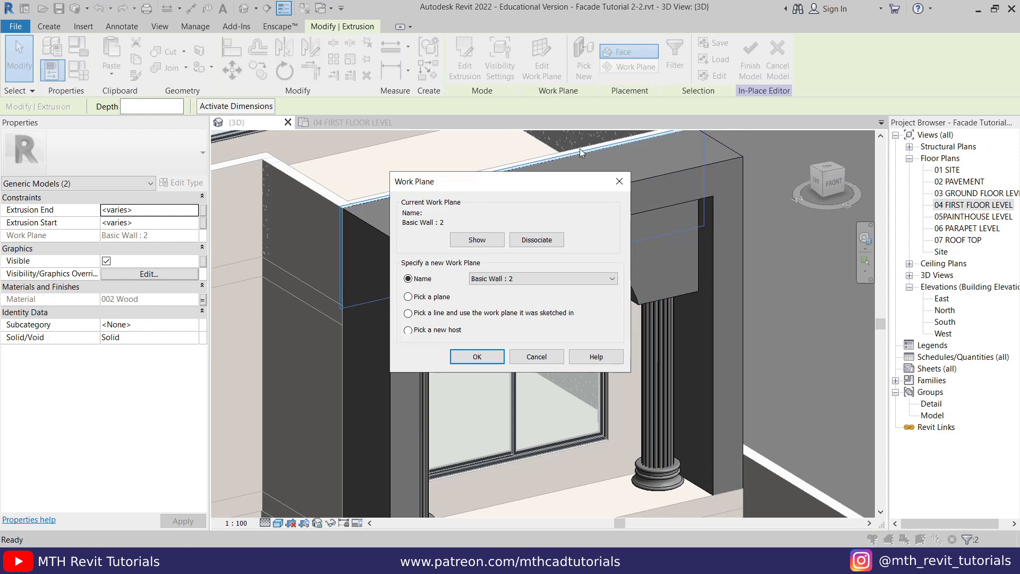
left_click(529, 245)
scroll(547, 283, "down", 3)
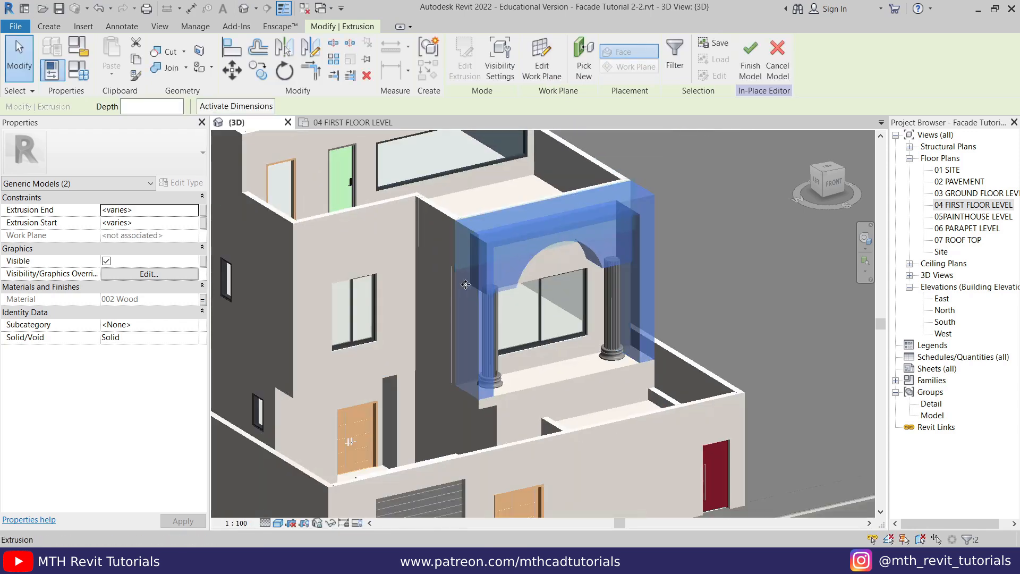
scroll(471, 279, "up", 2)
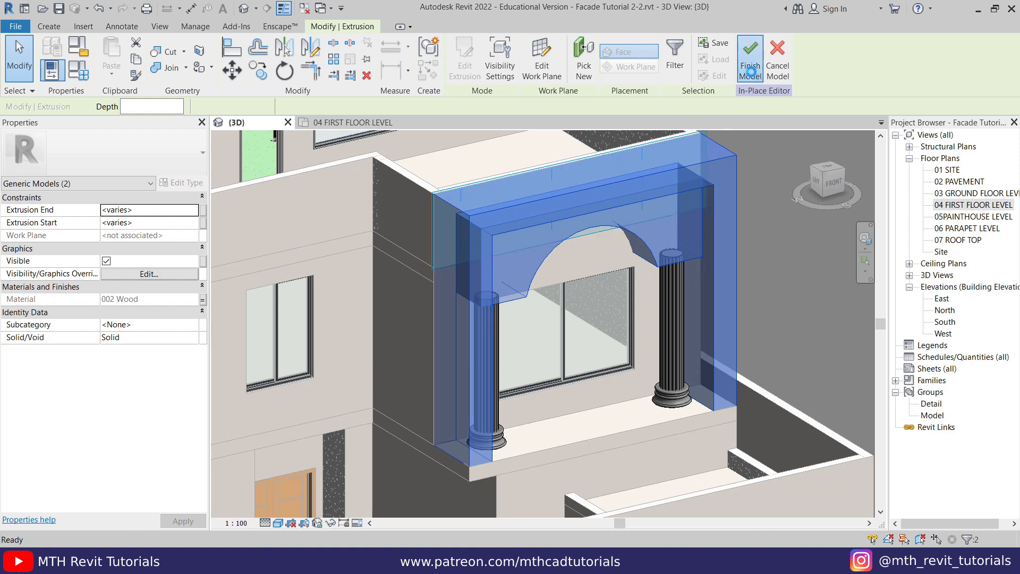
left_click(750, 71)
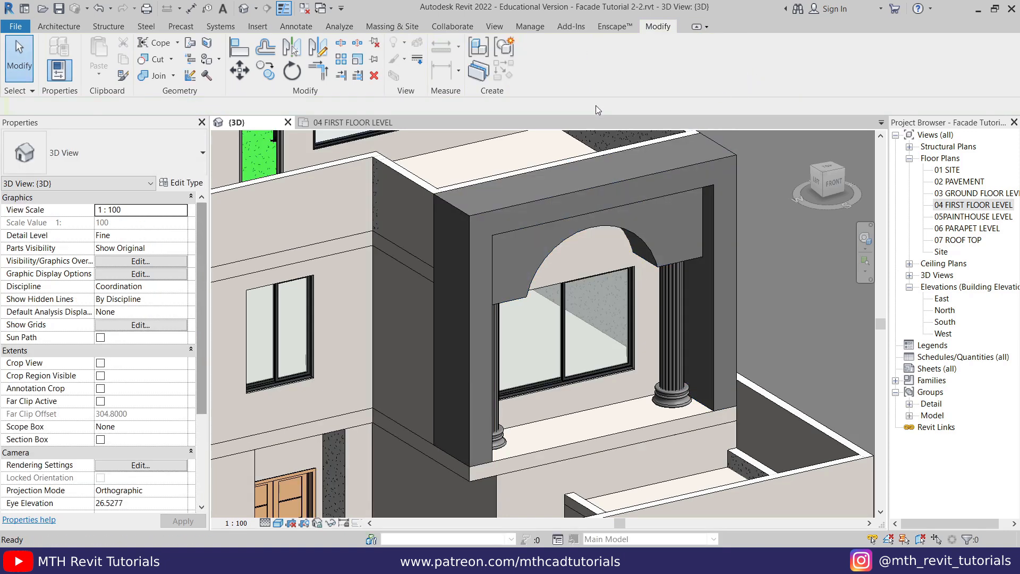
- In the first floor plan, copy the facade model and its floor slab from the recessed wall's corner to the outer corner beside the smaller window
left_click(354, 123)
scroll(425, 335, "down", 4)
scroll(568, 426, "up", 1)
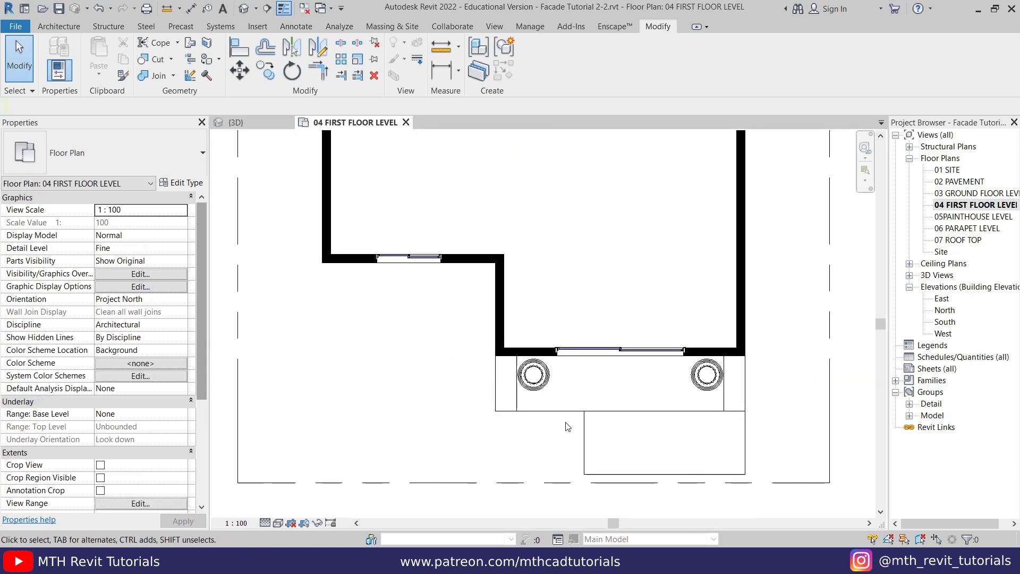
scroll(562, 428, "up", 1)
middle_click_drag(560, 434, 513, 485)
left_click_drag(507, 474, 404, 417)
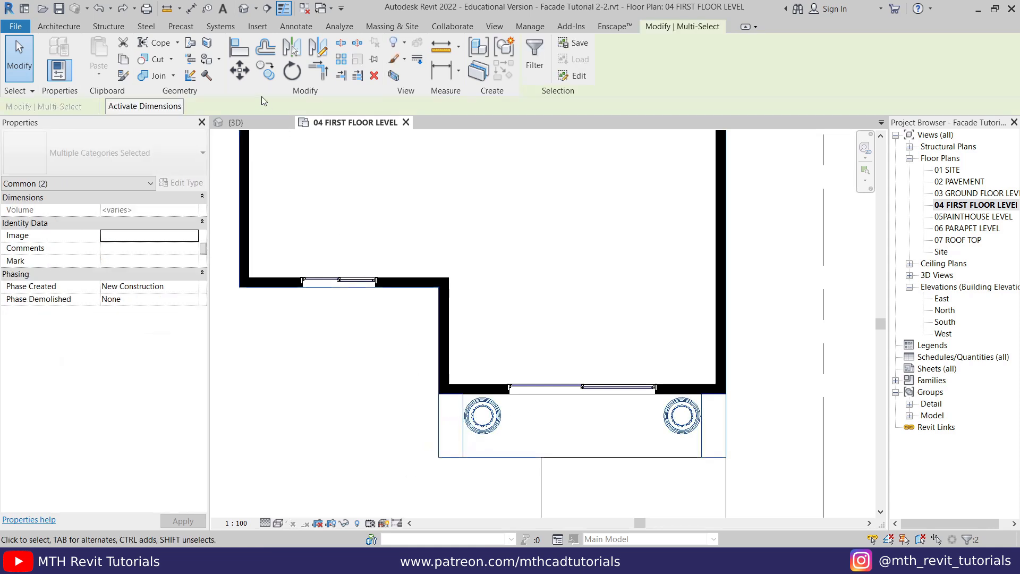
left_click(264, 77)
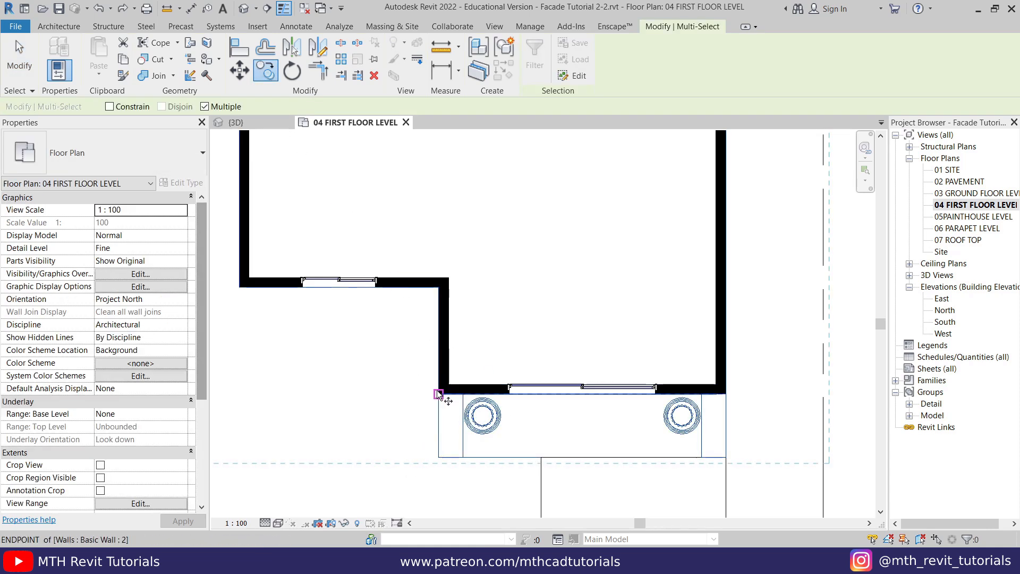
middle_click_drag(234, 315, 442, 364)
scroll(441, 364, "up", 2)
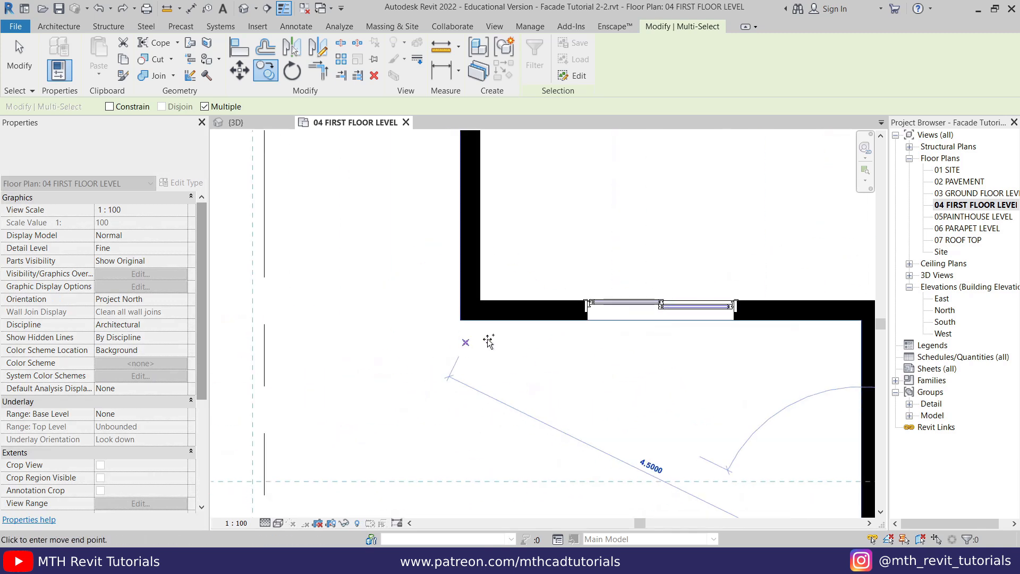
left_click(459, 320)
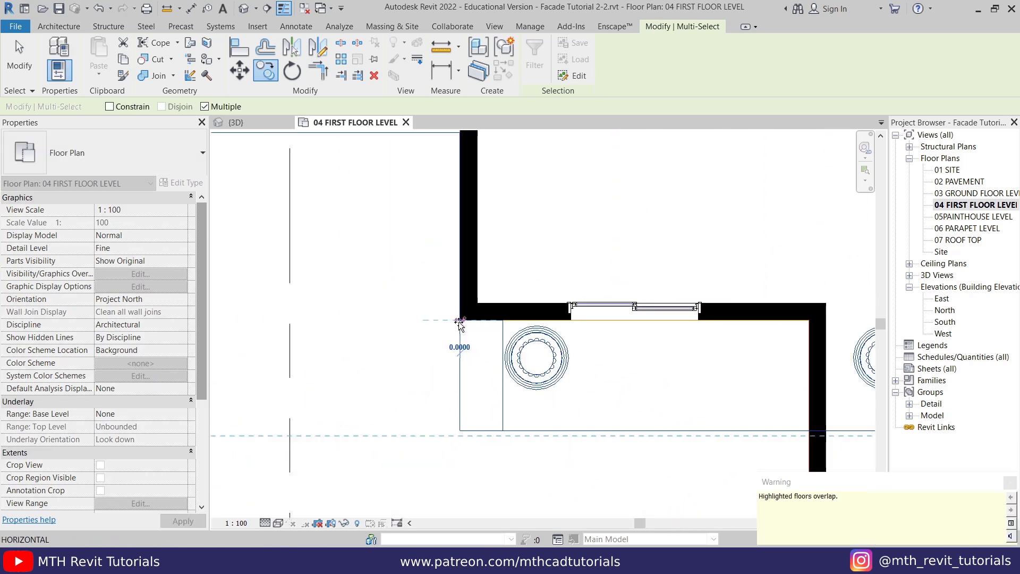
scroll(553, 353, "down", 2)
scroll(637, 406, "up", 1)
key("Escape")
key("Escape")
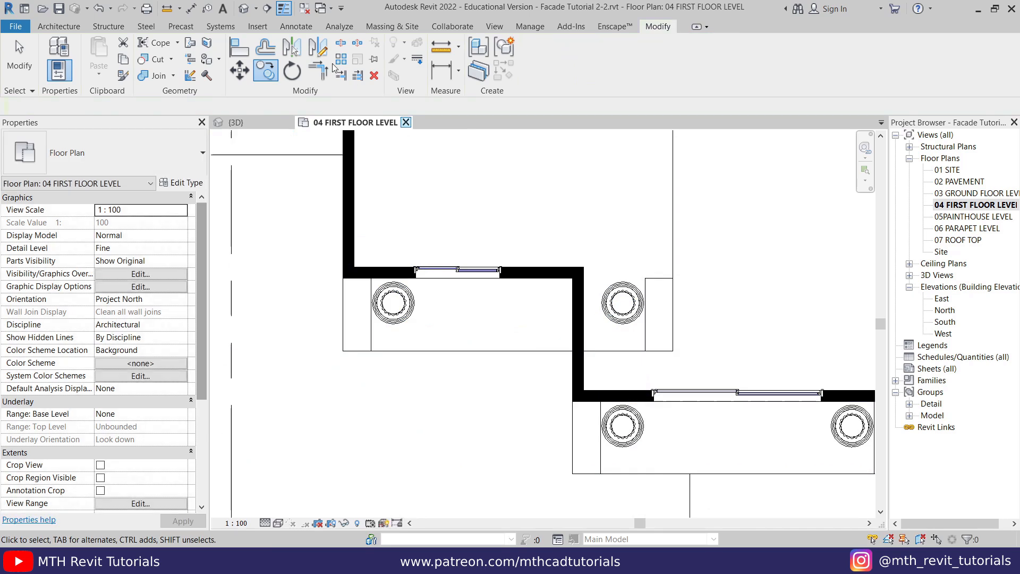
- Show the copied facade from the front in the 3D view and open it for in-place editing
left_click(260, 121)
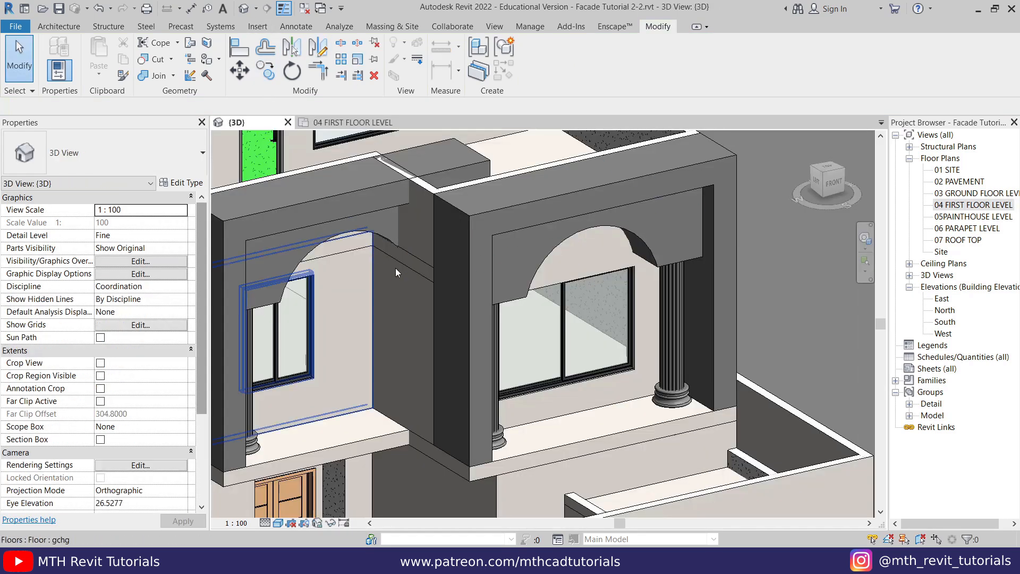
middle_click_drag(409, 343, 423, 260, "shift")
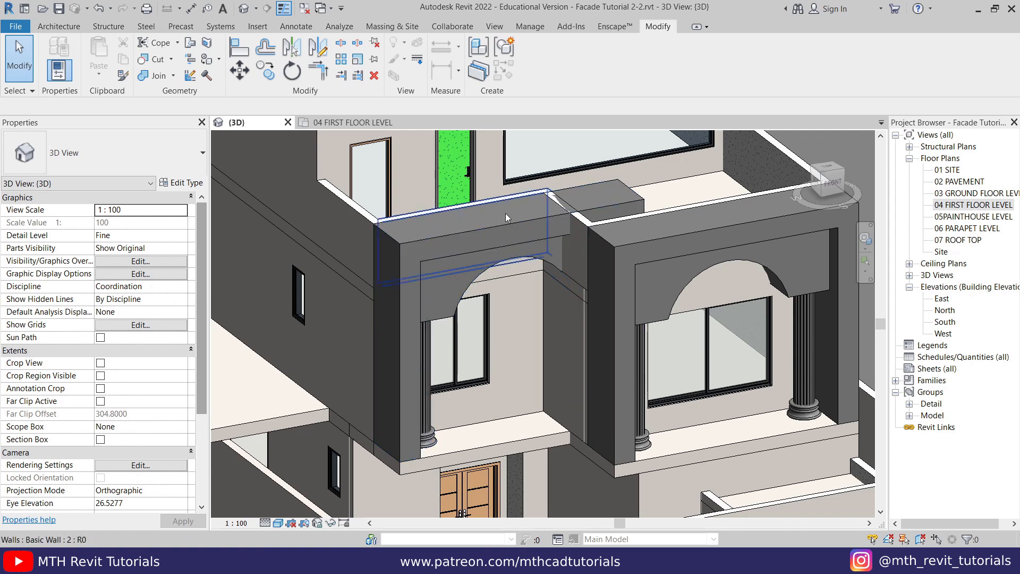
left_click(832, 187)
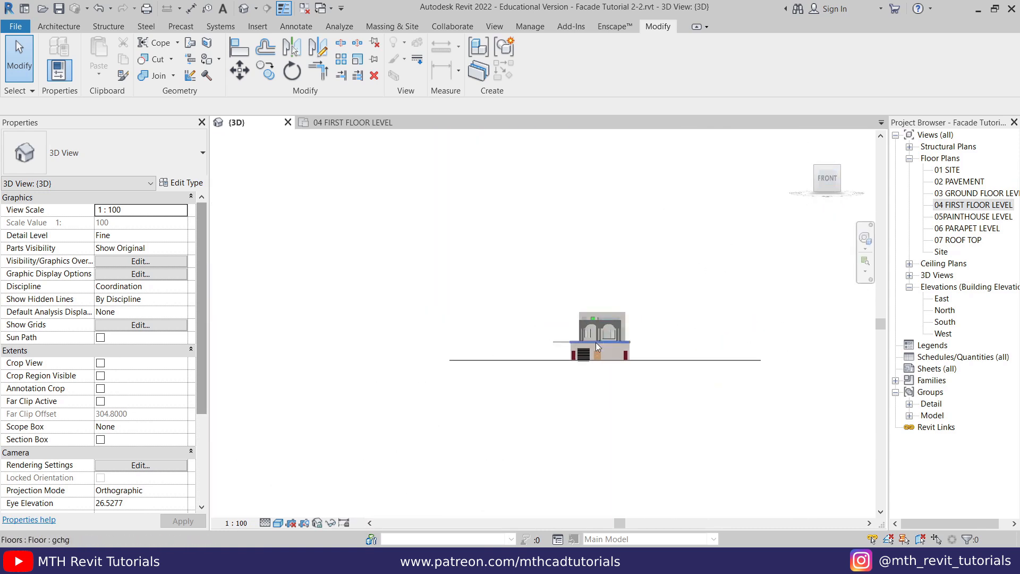
scroll(578, 289, "up", 4)
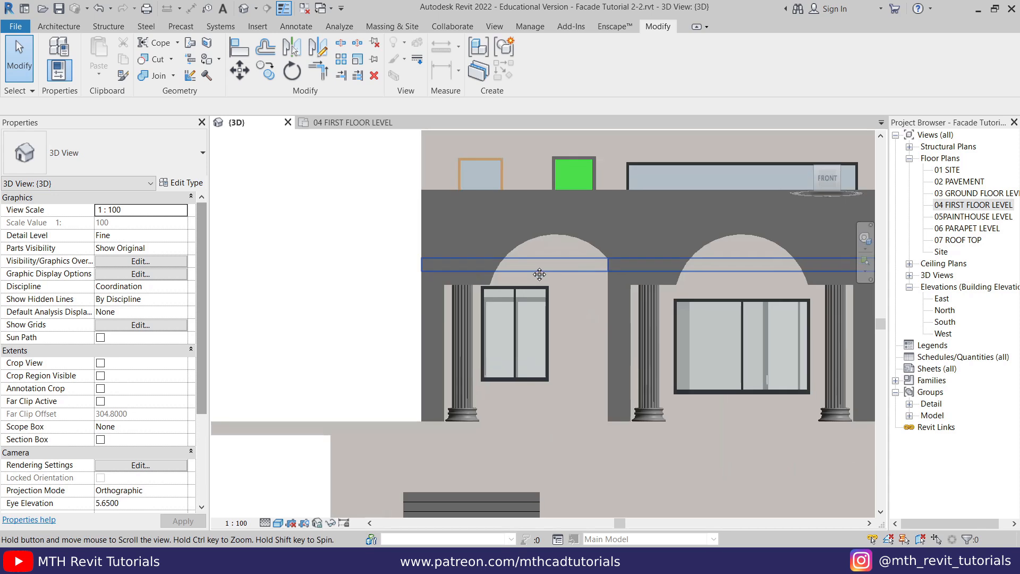
left_click(514, 249)
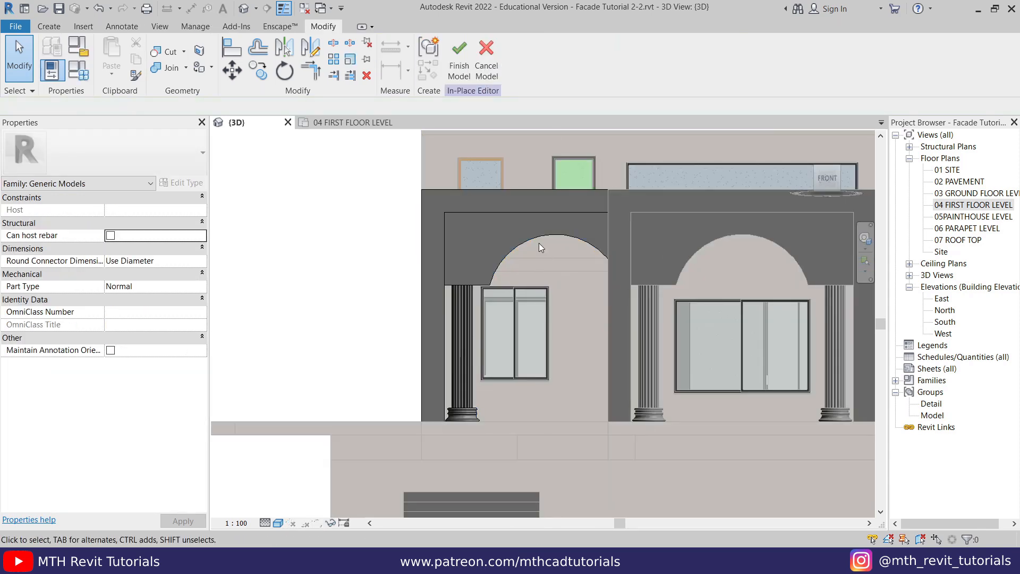
- Edit the copied frame's extrusion profile, moving its far leg inward by 1.8 to meet the edge of the original facade
left_click(520, 211)
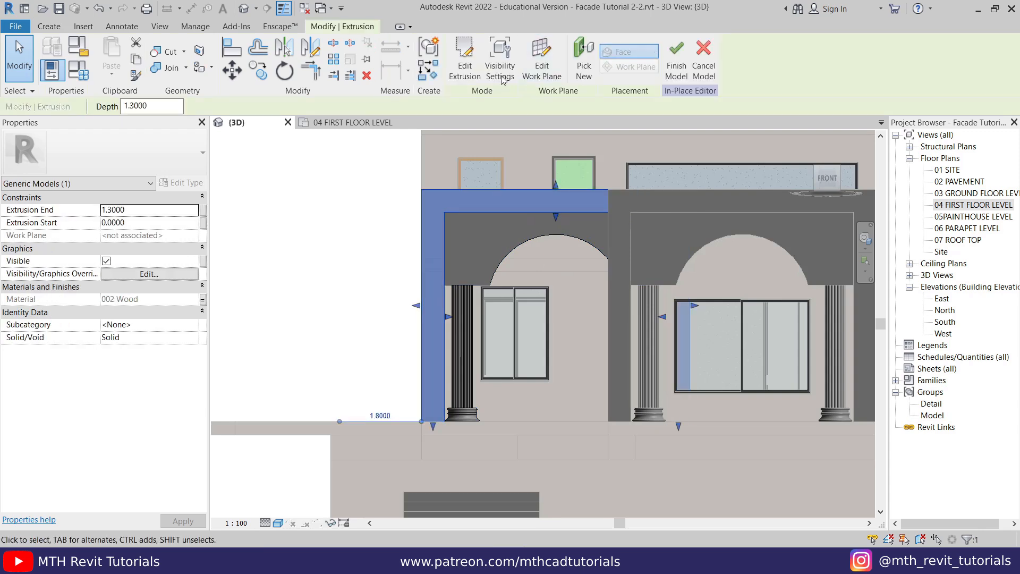
left_click(467, 58)
left_click_drag(582, 136, 768, 474)
left_click(233, 70)
left_click(690, 189)
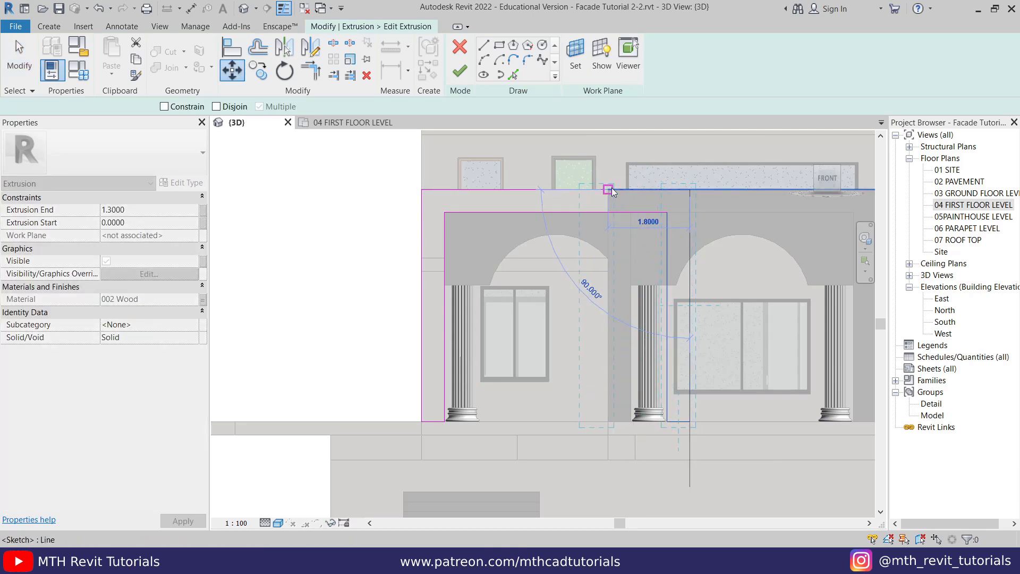
left_click(609, 190)
right_click(692, 171)
left_click(725, 180)
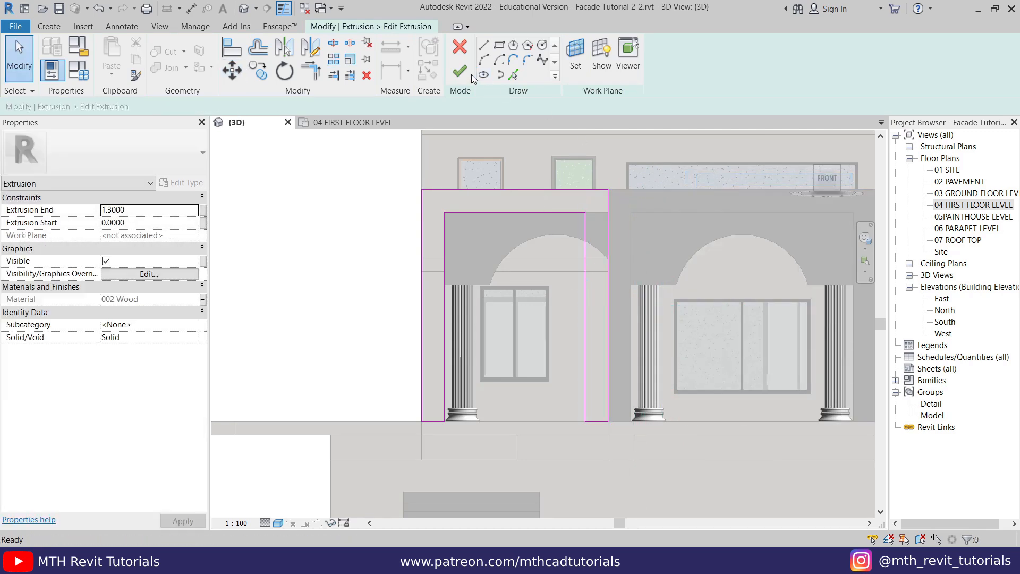
left_click(460, 72)
- In the copied arched panel's sketch, delete the arch and lower lines and move the far side edge to the narrowed frame's inner face
scroll(561, 295, "up", 1)
middle_click_drag(561, 295, 516, 280)
left_click(511, 268)
left_click(488, 210)
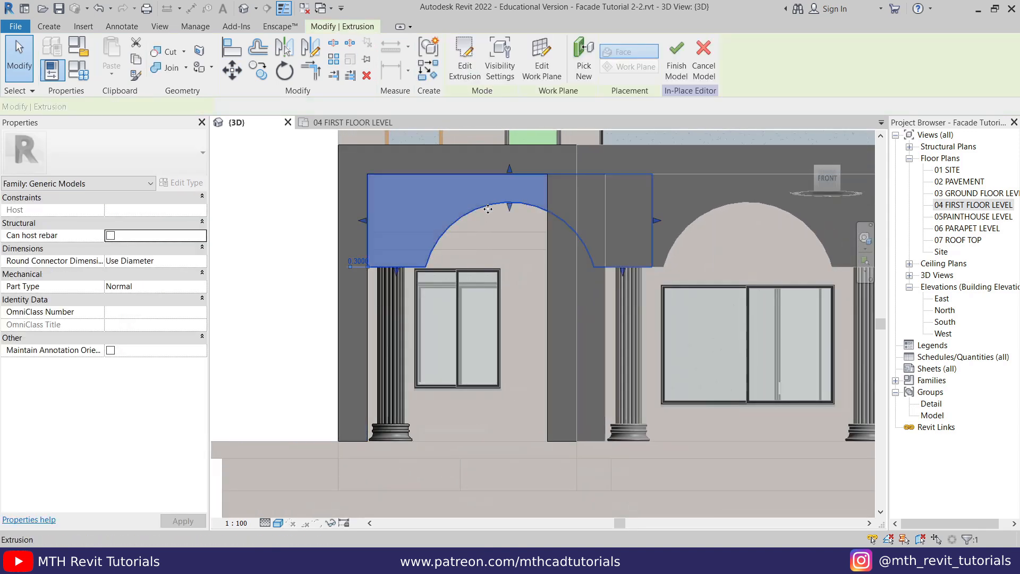
left_click(466, 70)
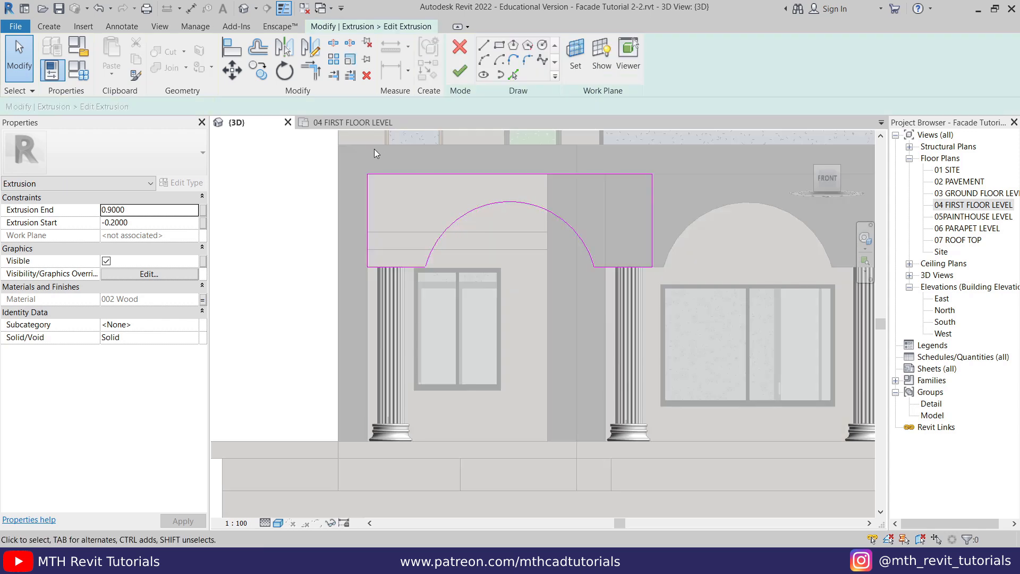
left_click_drag(625, 199, 412, 304)
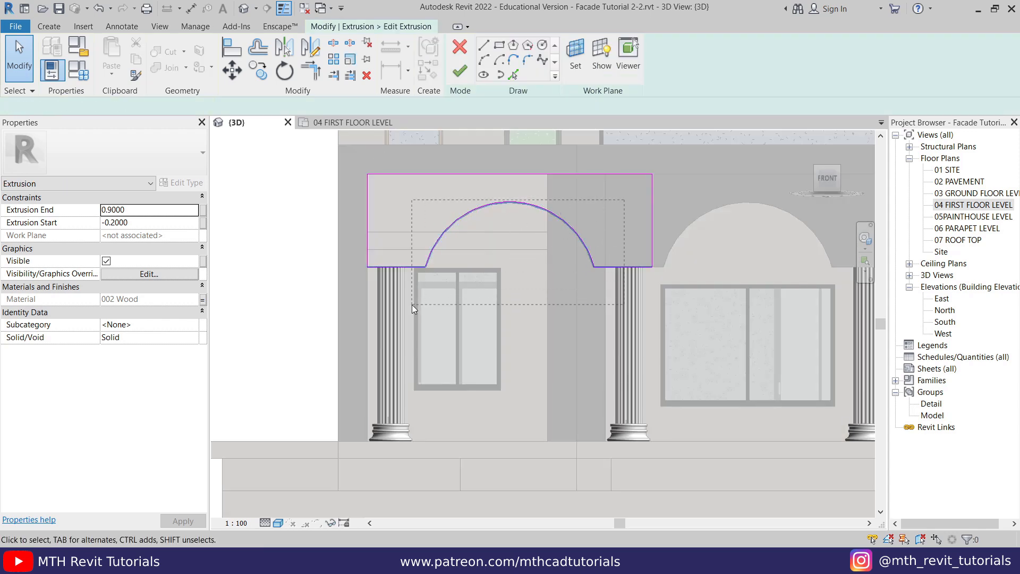
left_click(652, 220)
left_click_drag(652, 220, 547, 218)
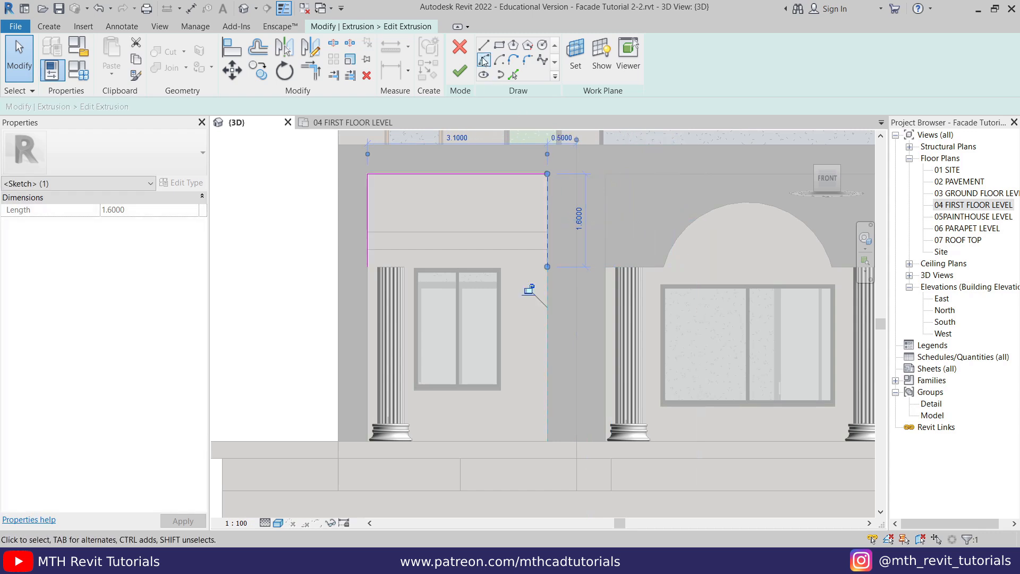
- In the panel sketch, draw the two lower horizontal lines from the side edges to the near edges of the smaller window
left_click(547, 267)
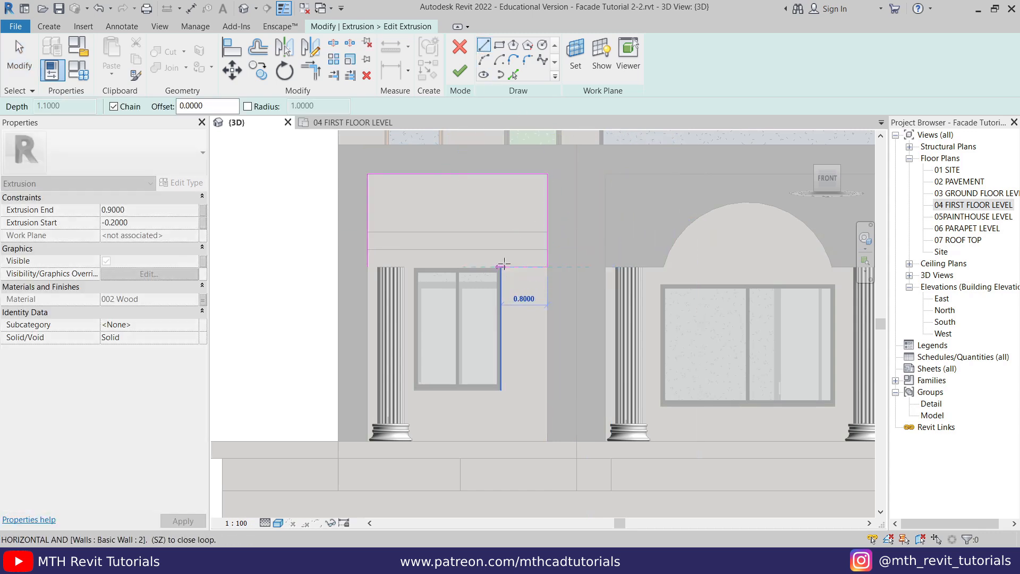
left_click(503, 264)
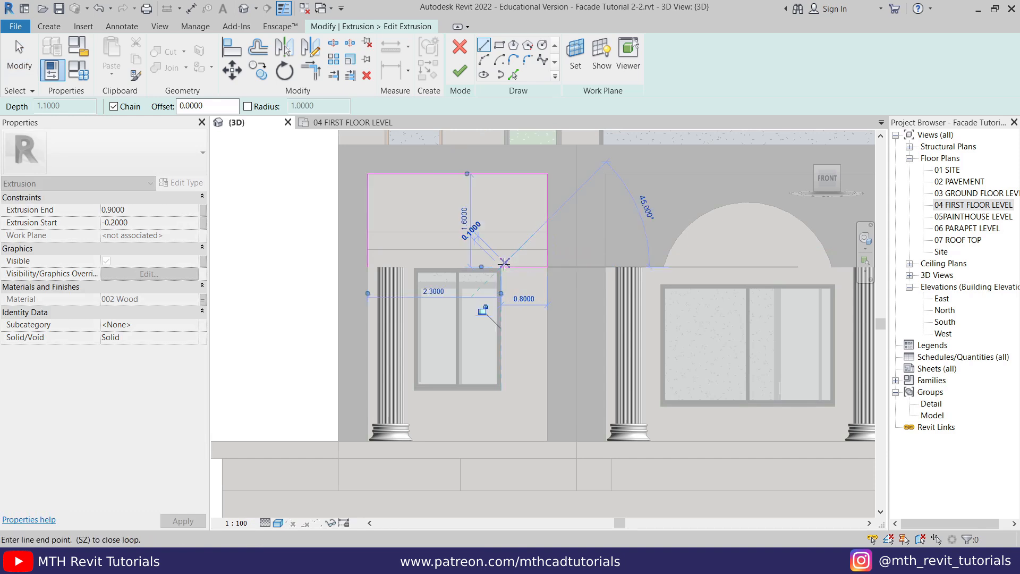
right_click(503, 221)
left_click(509, 229)
left_click(366, 266)
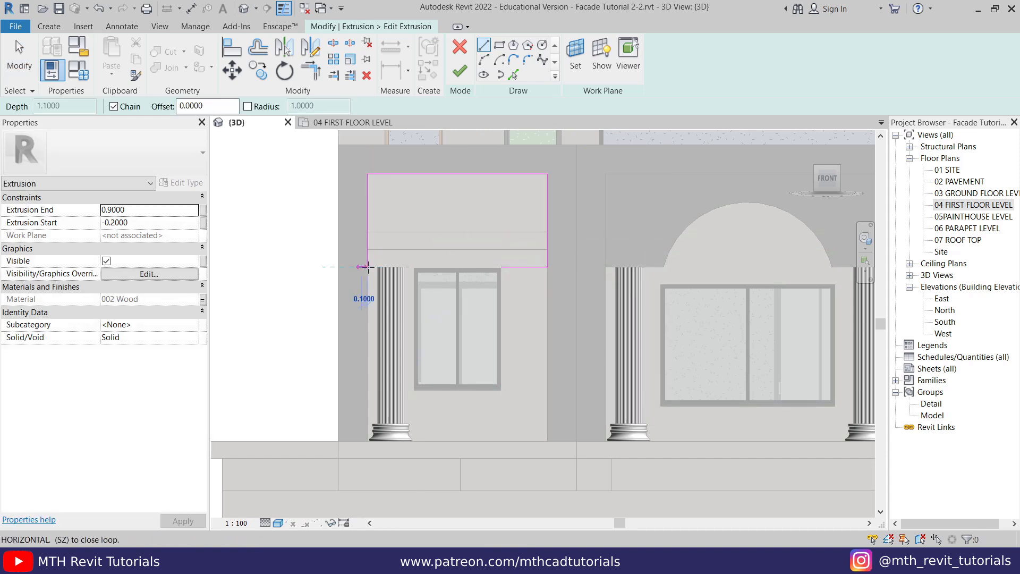
left_click(414, 266)
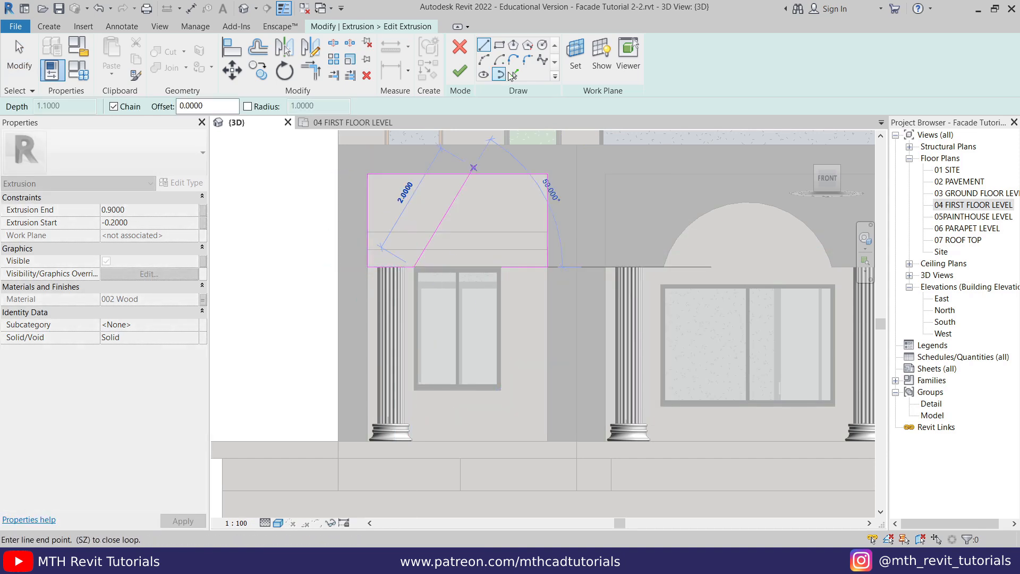
- Close the panel sketch with an arch of about 0.77 radius spanning the smaller window and finish the extrusion edit
left_click(488, 62)
left_click(501, 265)
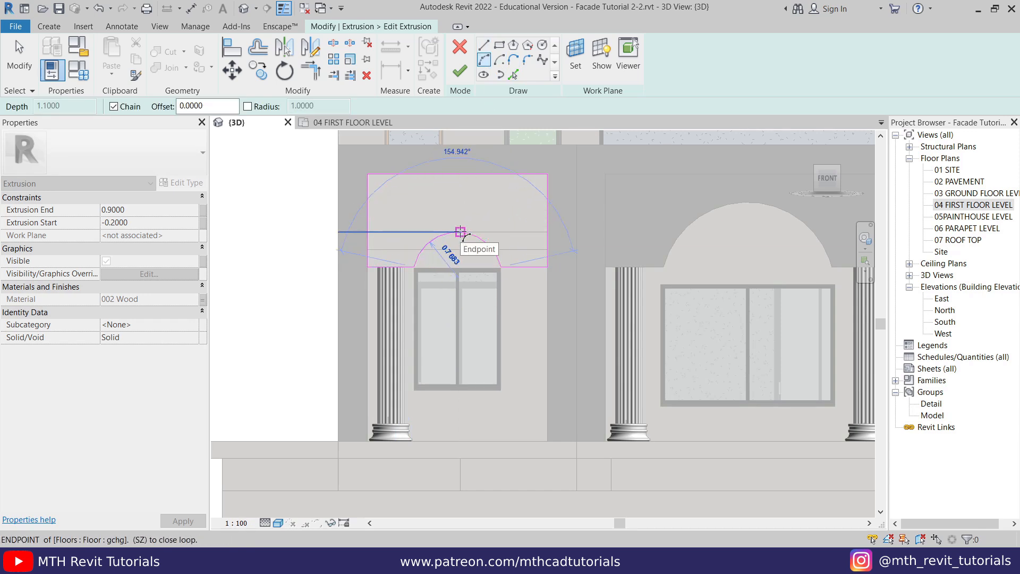
left_click(461, 232)
right_click(509, 183)
left_click(519, 195)
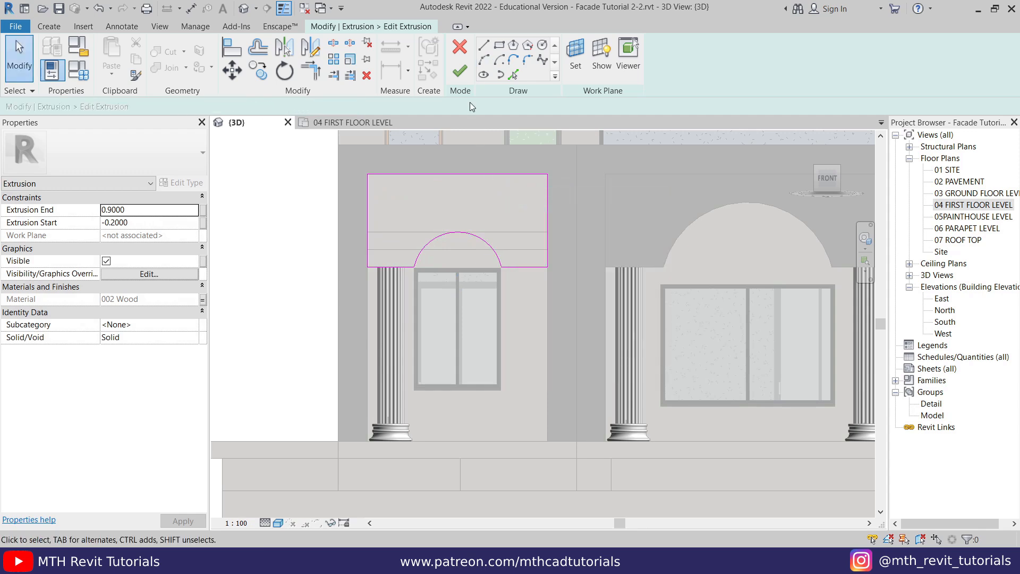
left_click(459, 72)
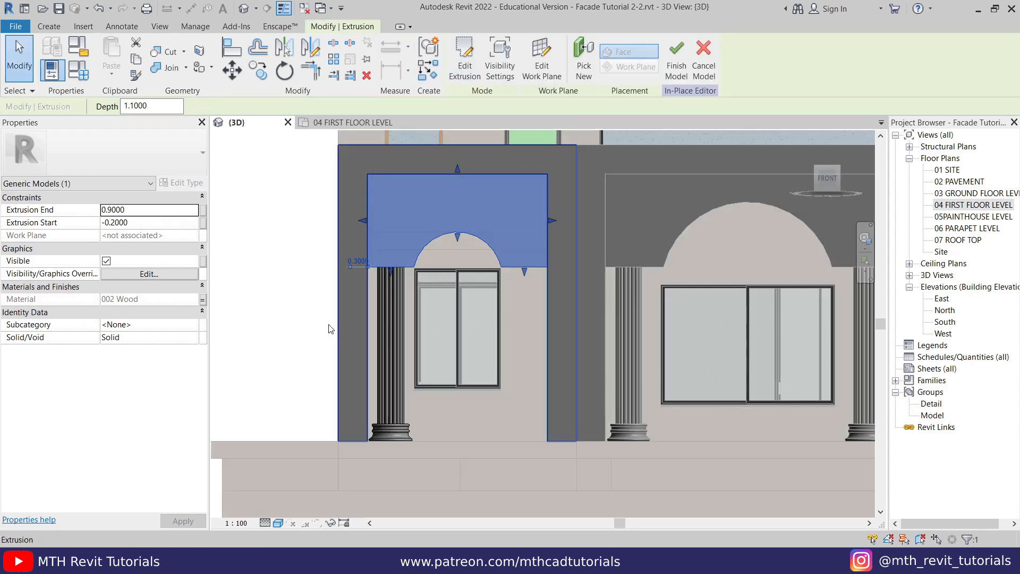
- Examine the resized frame and arched panel beside the original facade from an angled 3D view
middle_click_drag(511, 326, 479, 323)
left_click(560, 201)
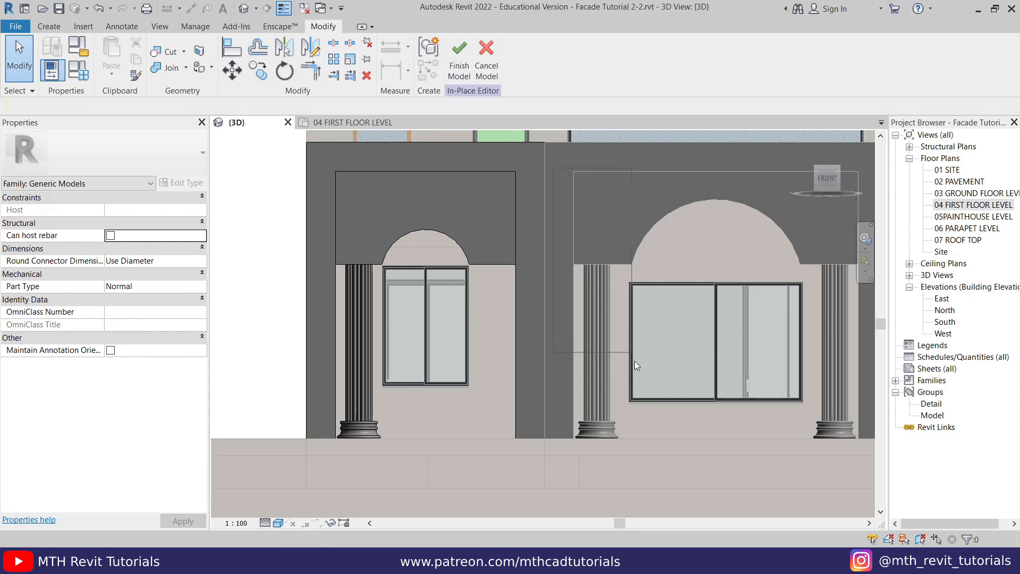
left_click(560, 209)
scroll(560, 209, "down", 3)
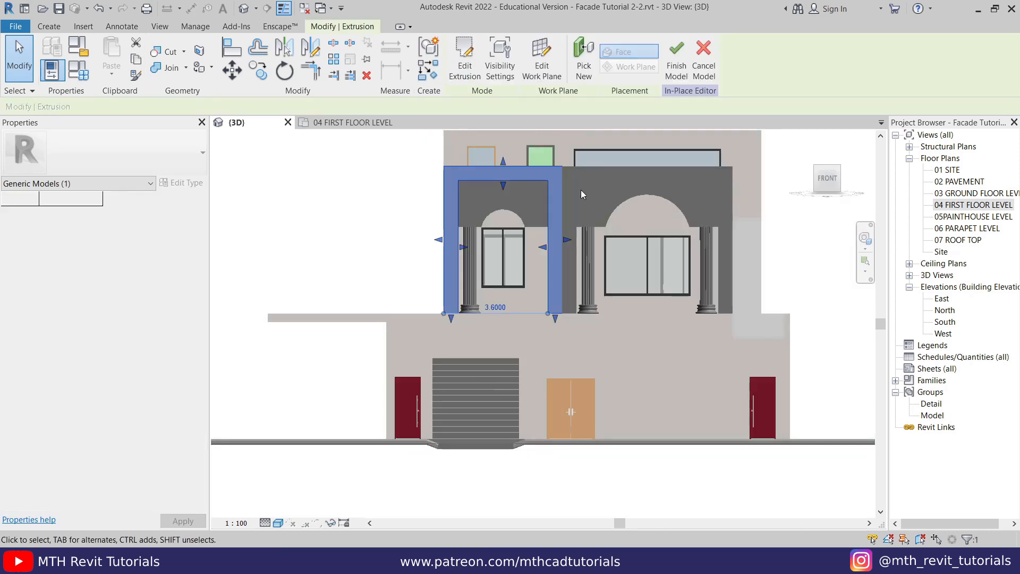
middle_click_drag(563, 212, 604, 323, "shift")
left_click(588, 169)
scroll(587, 169, "up", 3)
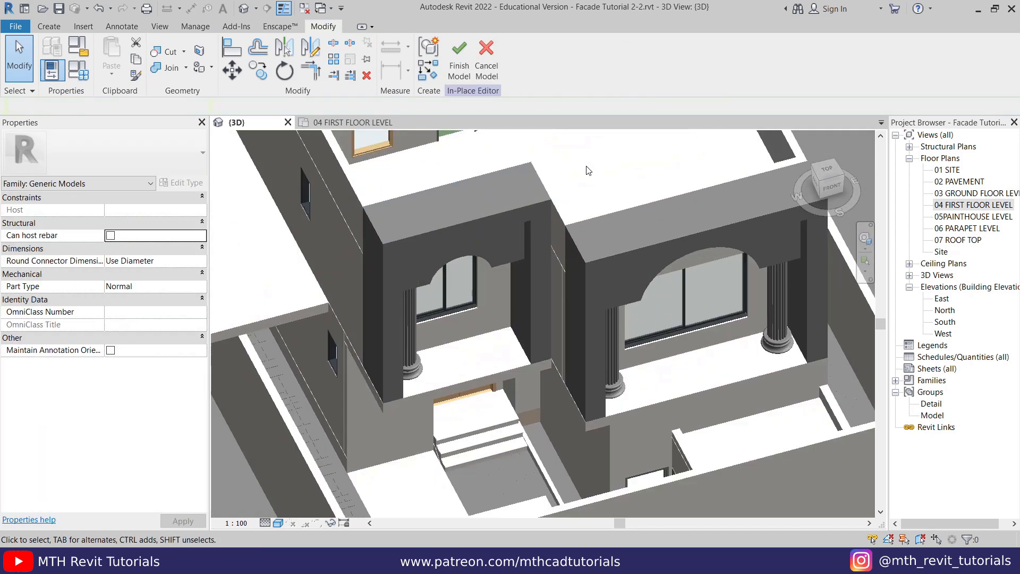
scroll(588, 170, "up", 1)
scroll(497, 203, "up", 1)
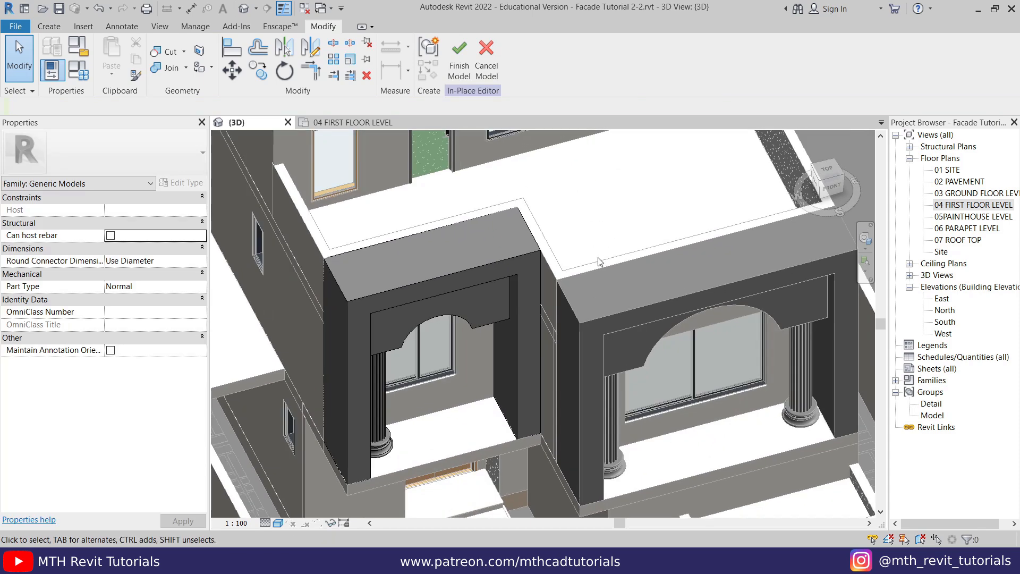
- In wireframe display, move the copy's far column inward so it stands between the smaller window and the frame's inner face
left_click(279, 525)
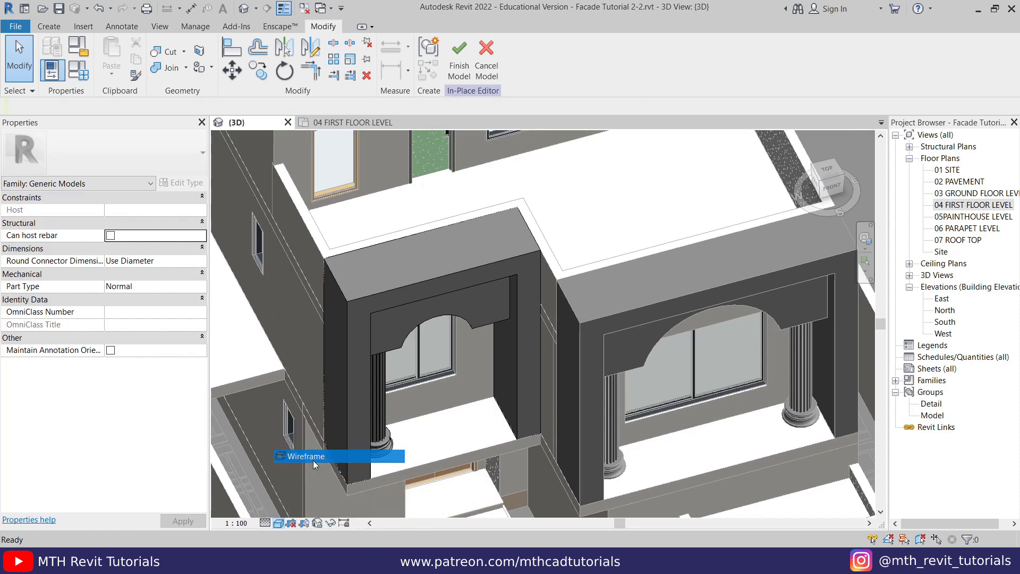
left_click(287, 453)
middle_click_drag(552, 403, 531, 372, "shift")
left_click_drag(474, 160, 564, 450)
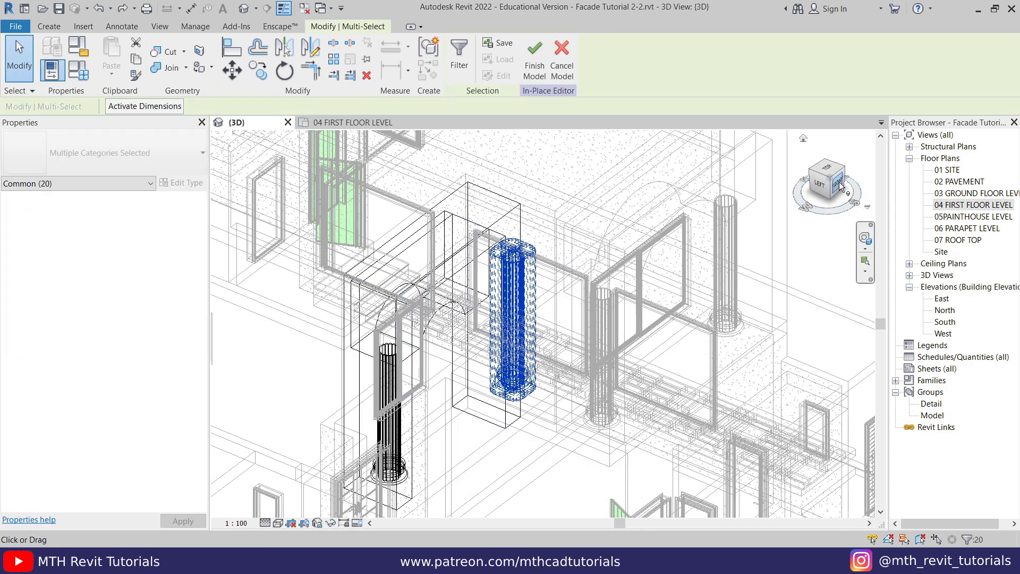
left_click(839, 184)
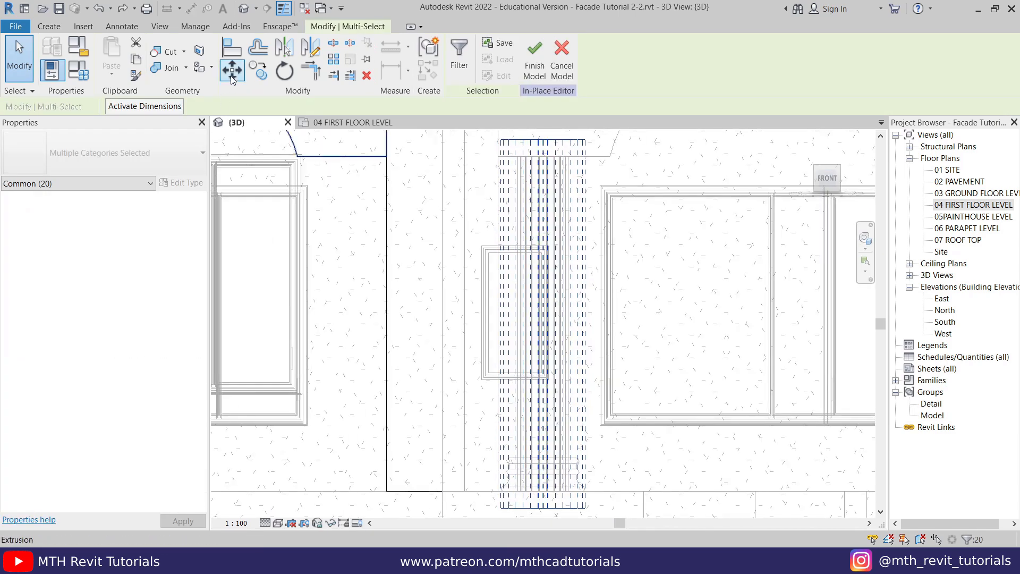
left_click(231, 70)
left_click(543, 155)
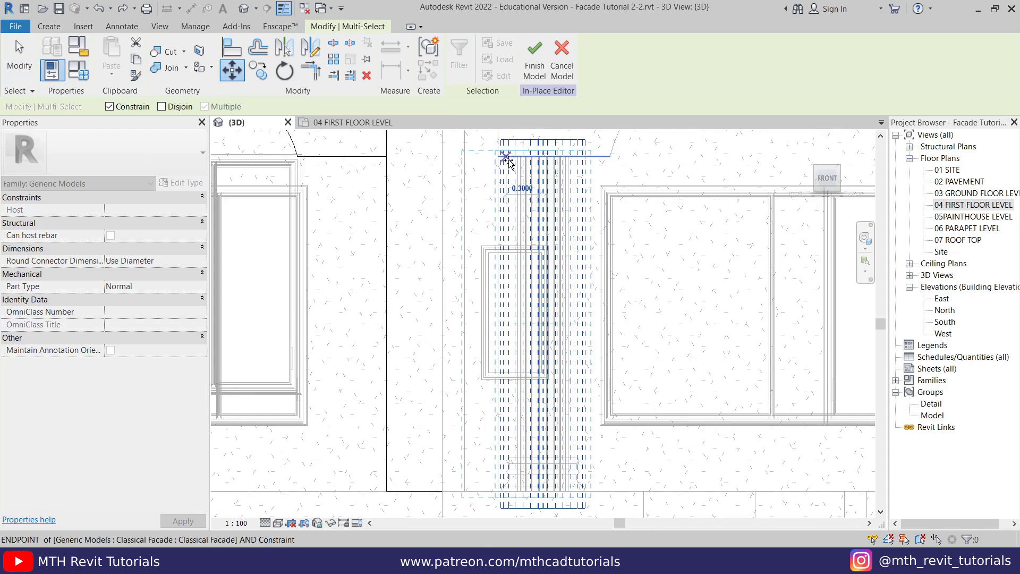
left_click(340, 163)
scroll(444, 280, "down", 3)
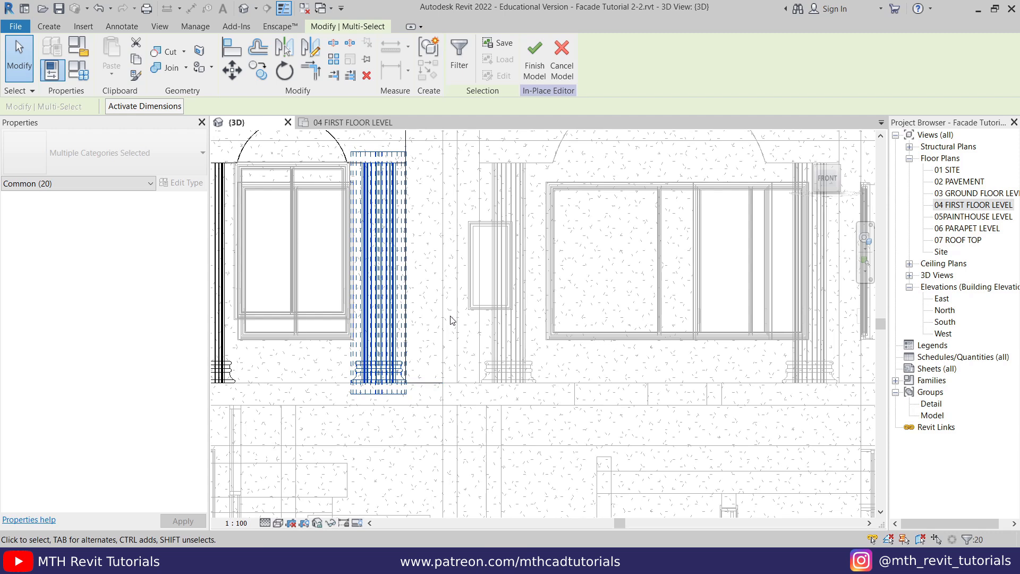
- Restore the shaded display and finish the in-place facade model, showing the building from an angled view
key("Escape")
key("s")
key("d")
scroll(444, 294, "down", 2)
mouse_move(444, 293)
middle_mouse_down("shift")
mouse_move(536, 379)
mouse_move(444, 446)
mouse_move(562, 421)
mouse_move(556, 402)
mouse_move(534, 395)
mouse_move(543, 365)
middle_mouse_up("shift")
scroll(537, 378, "down", 3)
scroll(534, 395, "up", 3)
scroll(531, 366, "down", 2)
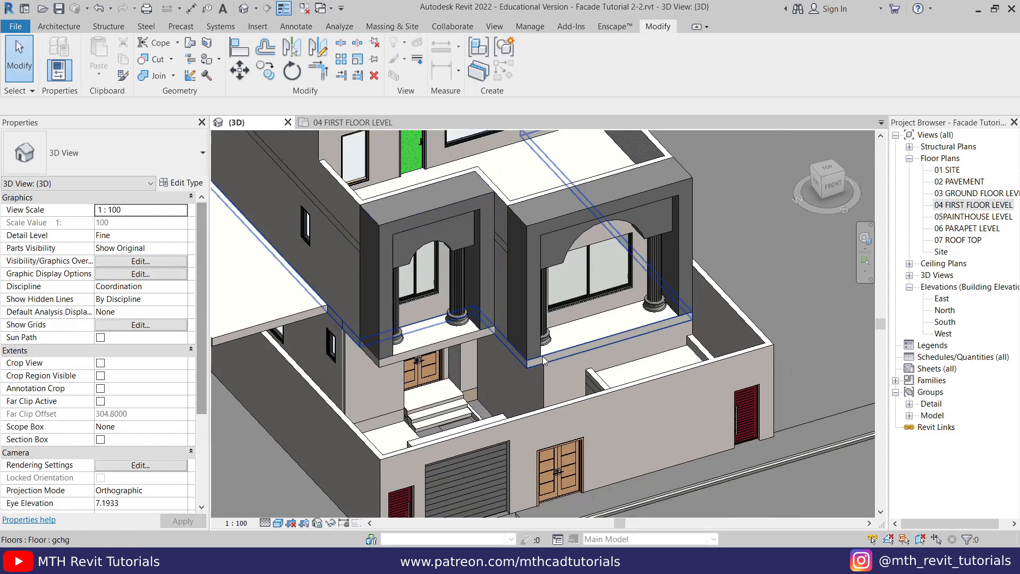
- Open the front boundary wall's profile for editing and show it from the front in Hidden Line style
middle_click_drag(543, 356, 576, 366, "shift")
scroll(576, 365, "up", 3)
scroll(452, 305, "down", 2)
middle_click_drag(621, 401, 584, 289)
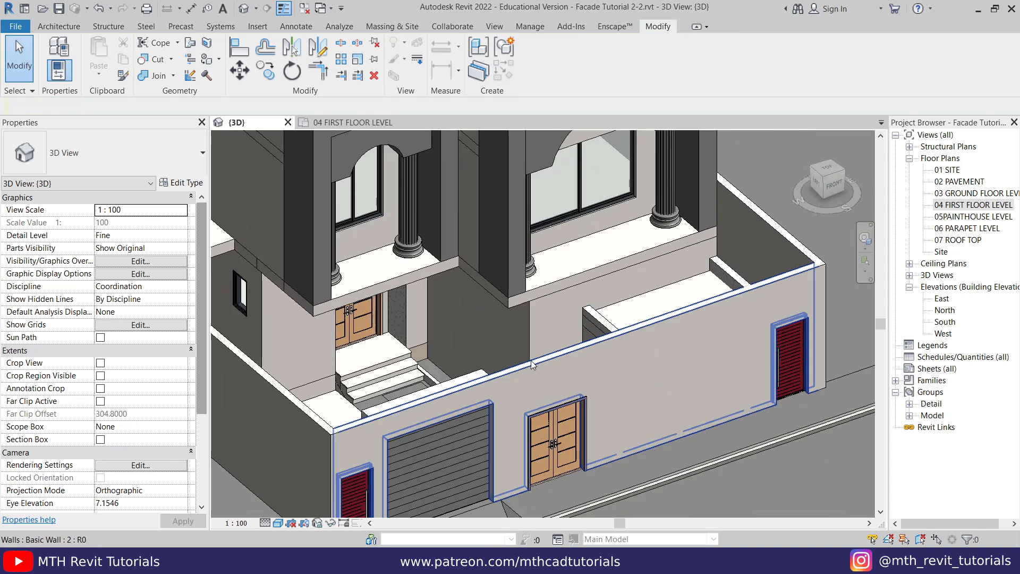
middle_click_drag(531, 428, 490, 387, "shift")
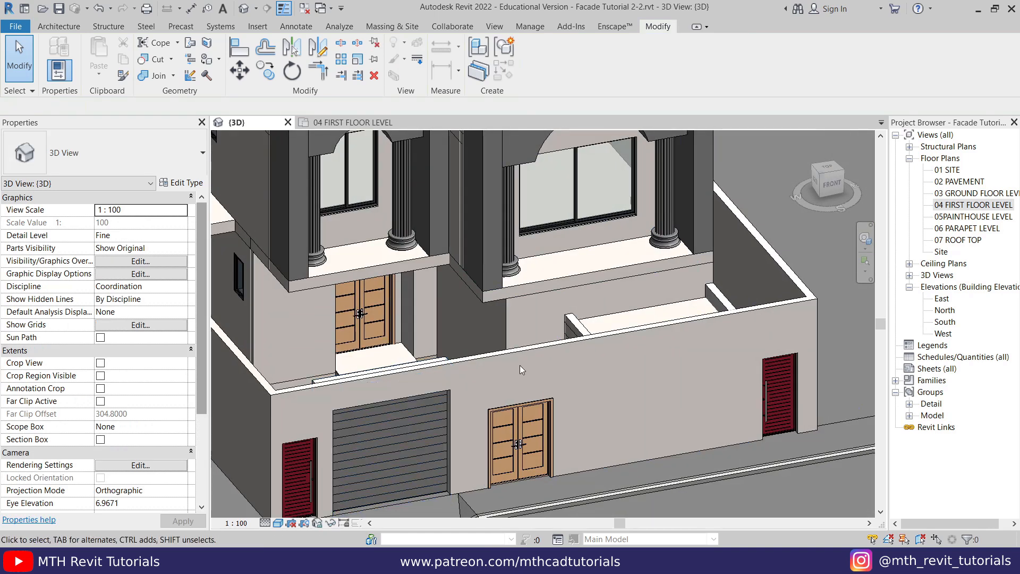
left_click(507, 356)
left_click(534, 79)
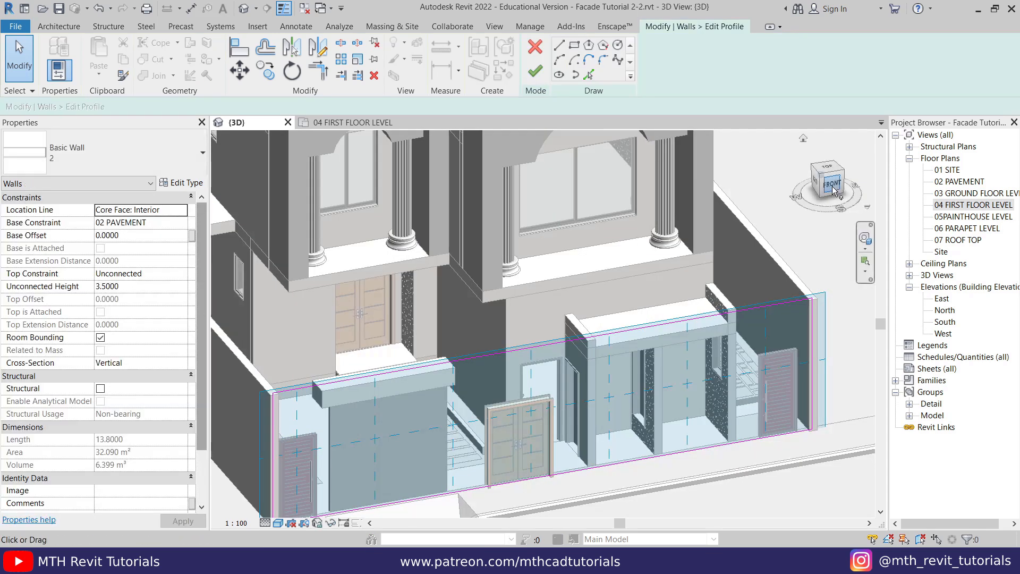
left_click(832, 186)
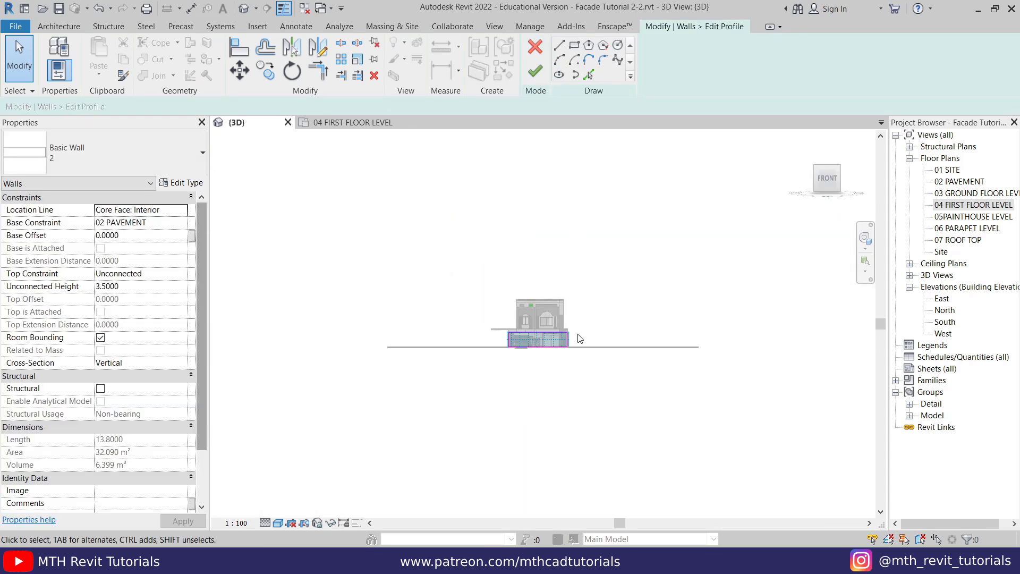
scroll(579, 339, "up", 8)
left_click(278, 523)
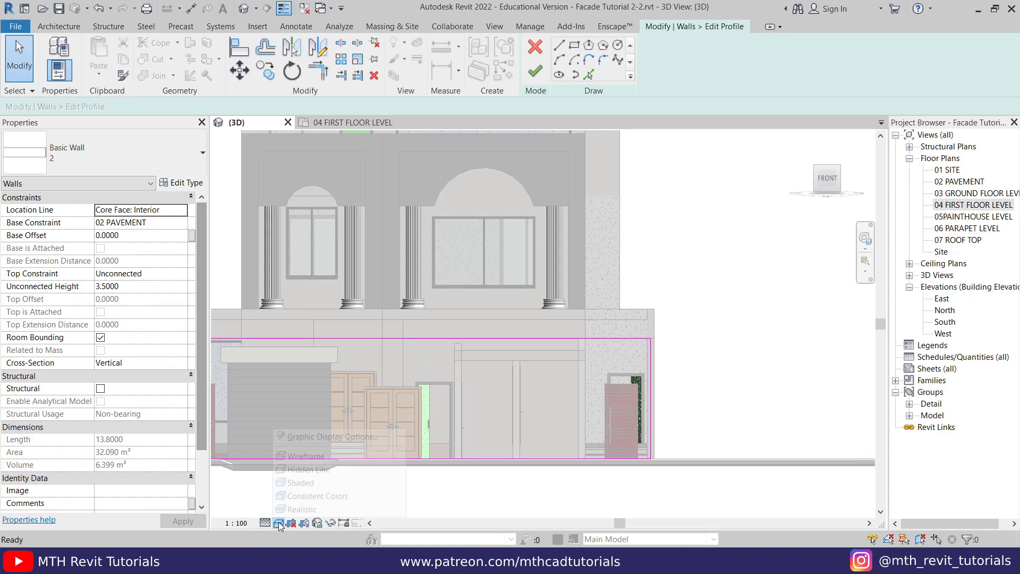
left_click(297, 469)
- Add a profile line offset 0.6 m below the boundary wall's top edge using Pick Lines
scroll(600, 379, "up", 4)
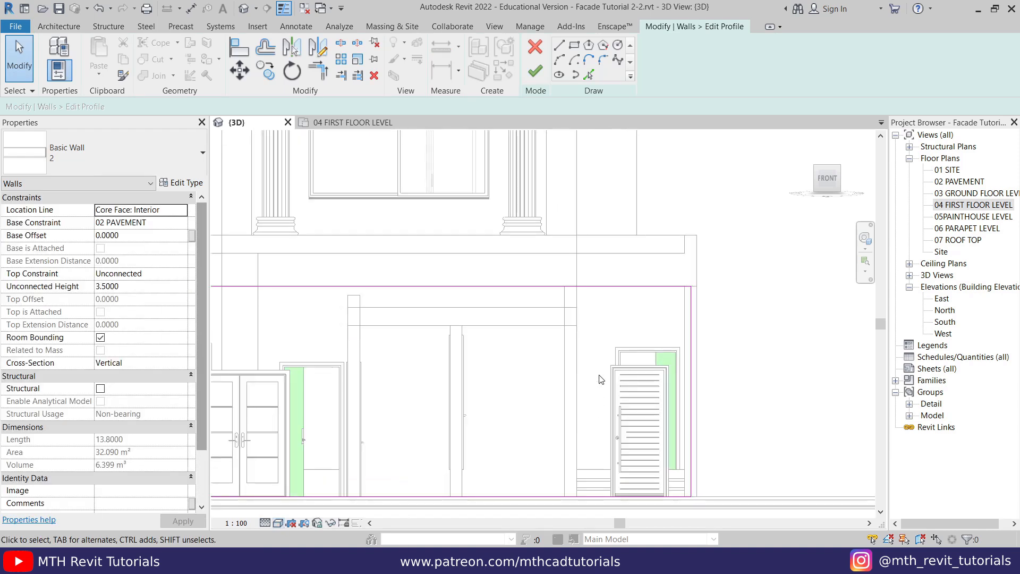
middle_click_drag(599, 375, 655, 349)
scroll(712, 348, "up", 1)
mouse_move(720, 366)
middle_mouse_down()
mouse_move(706, 357)
mouse_move(727, 343)
middle_mouse_up()
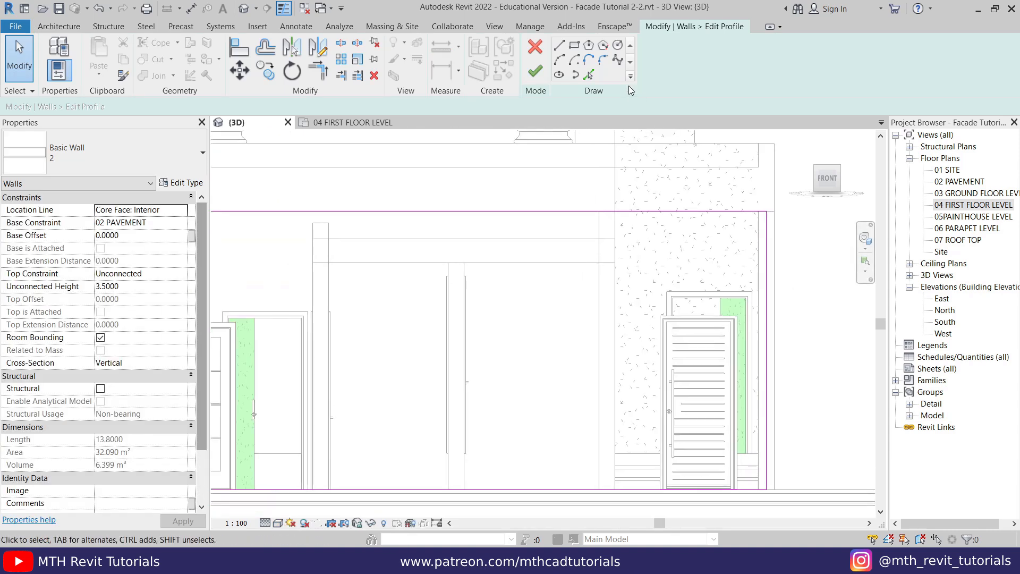
left_click(590, 74)
scroll(400, 461, "down", 1)
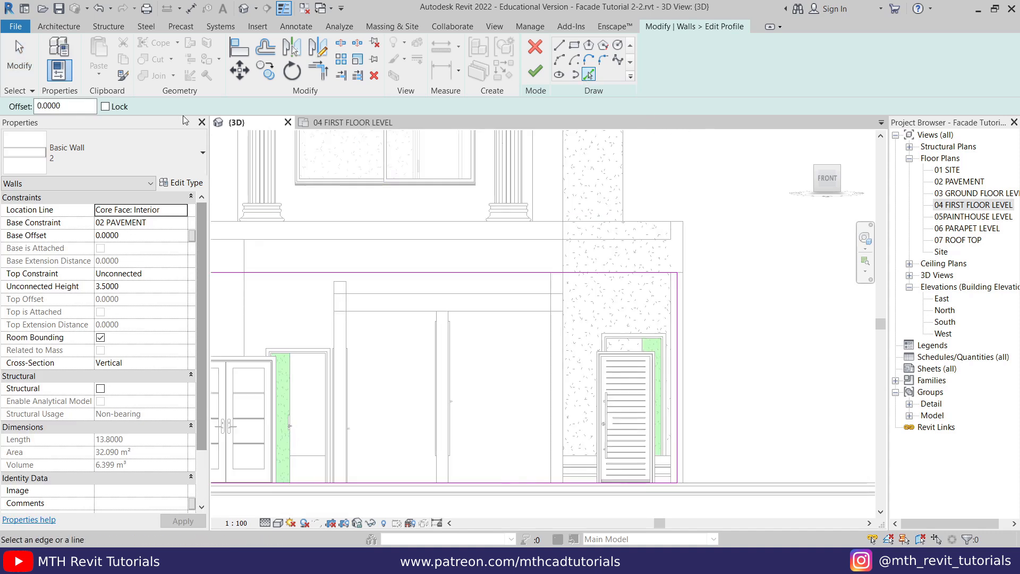
type("0.6")
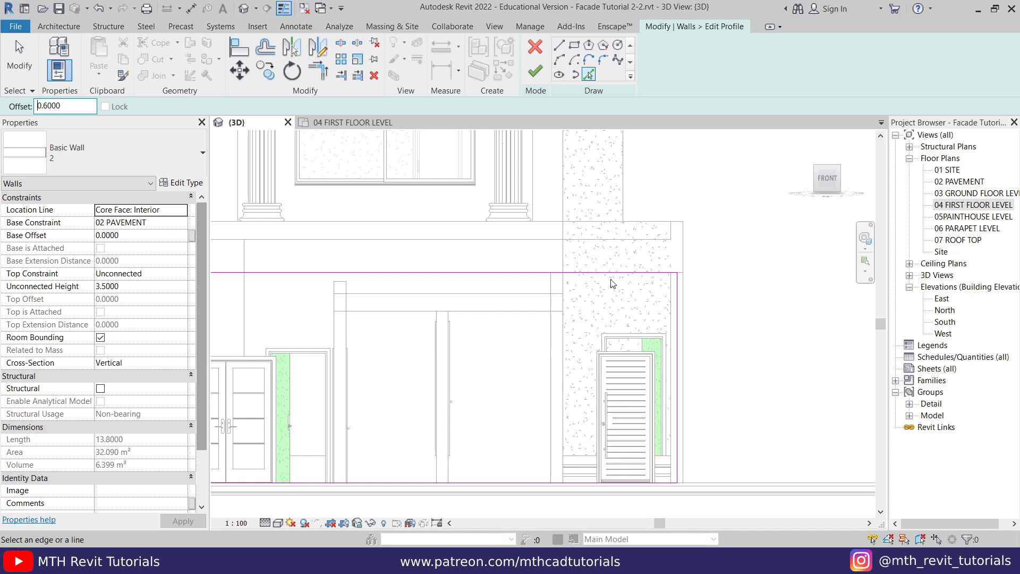
left_click(669, 287)
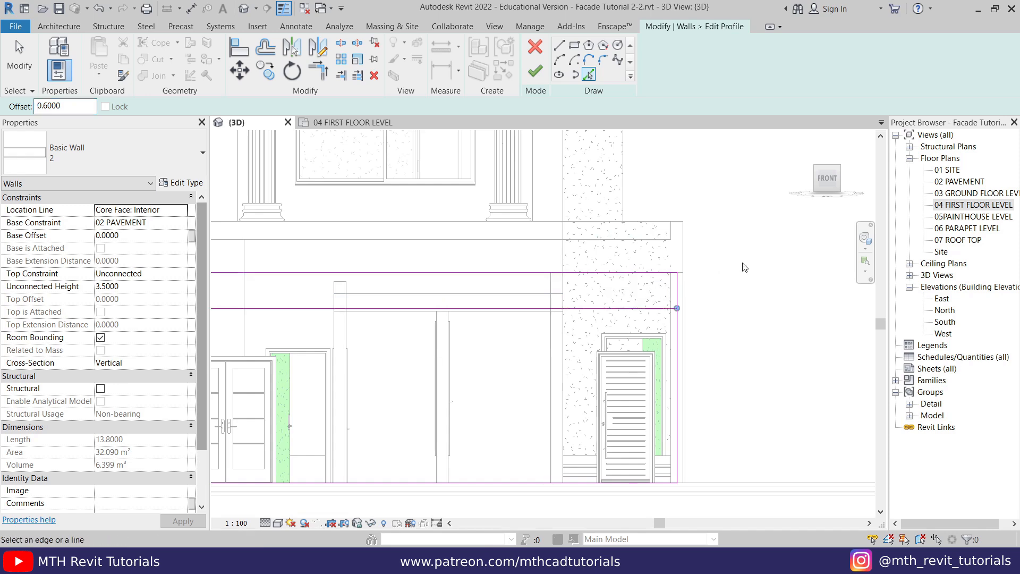
middle_click_drag(746, 266, 747, 245)
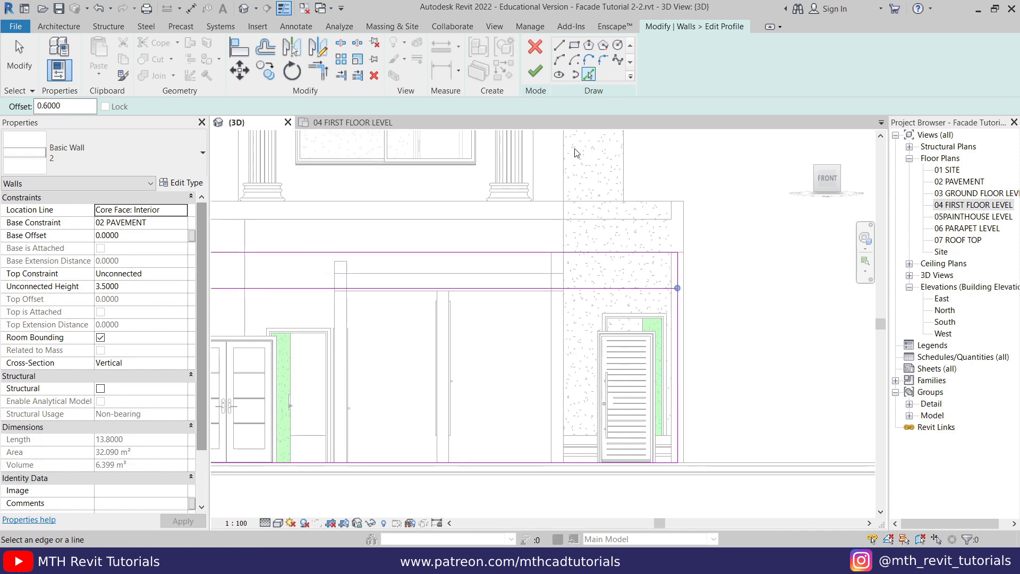
- Add a vertical line offset 0.4 m from the louvred red door's inner side and extend it up to the wall's top edge
type("0.4")
scroll(596, 350, "up", 2)
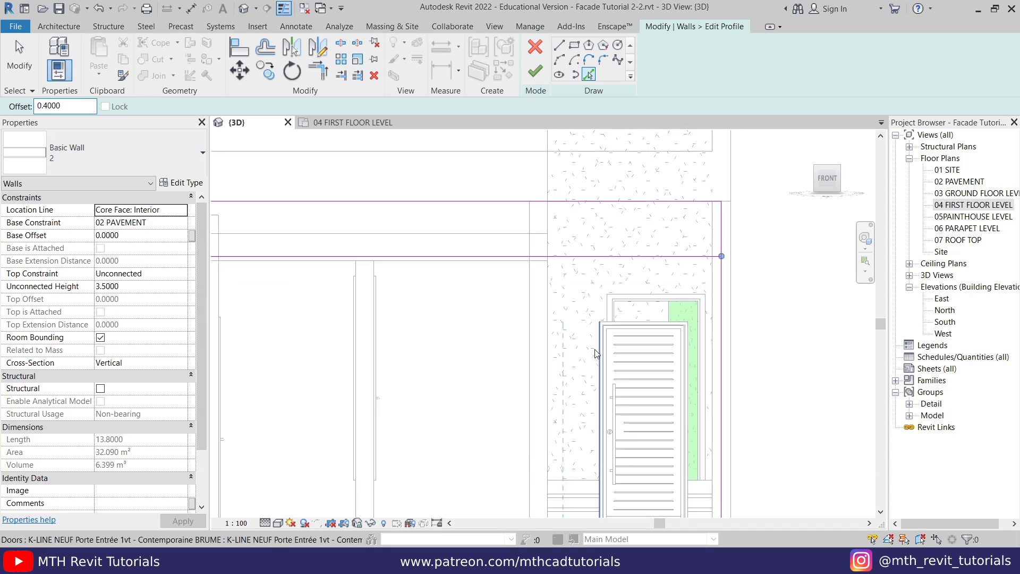
left_click(596, 350)
right_click(571, 260)
left_click(581, 266)
right_click(600, 274)
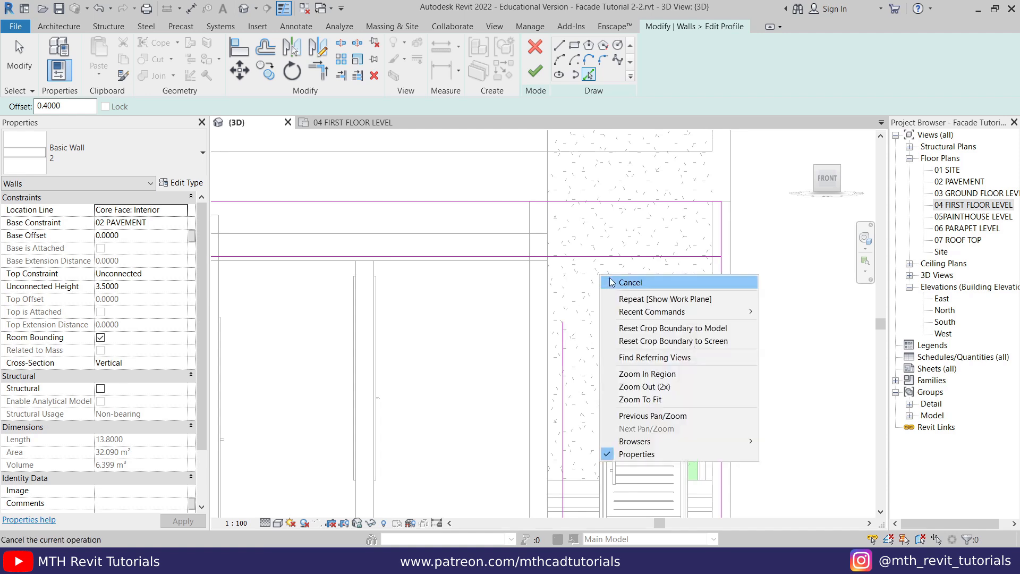
left_click(630, 282)
left_click(564, 340)
left_click_drag(557, 246, 563, 201)
left_click(602, 273)
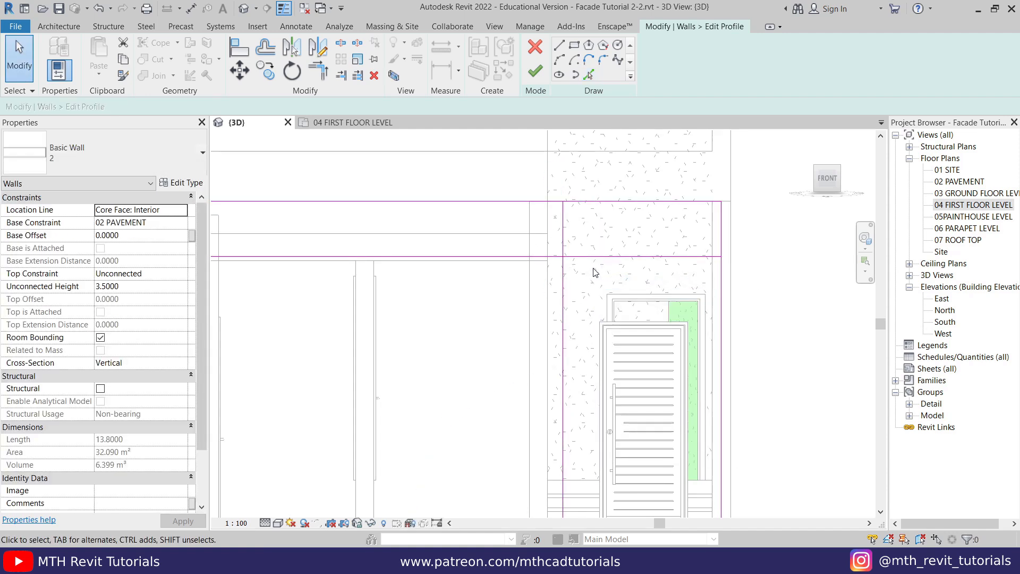
- Trim the vertical line and the lower offset line to a corner, leaving a step above the louvred red door
key("t")
key("r")
middle_click_drag(654, 283, 605, 313)
middle_click_drag(690, 317, 707, 286)
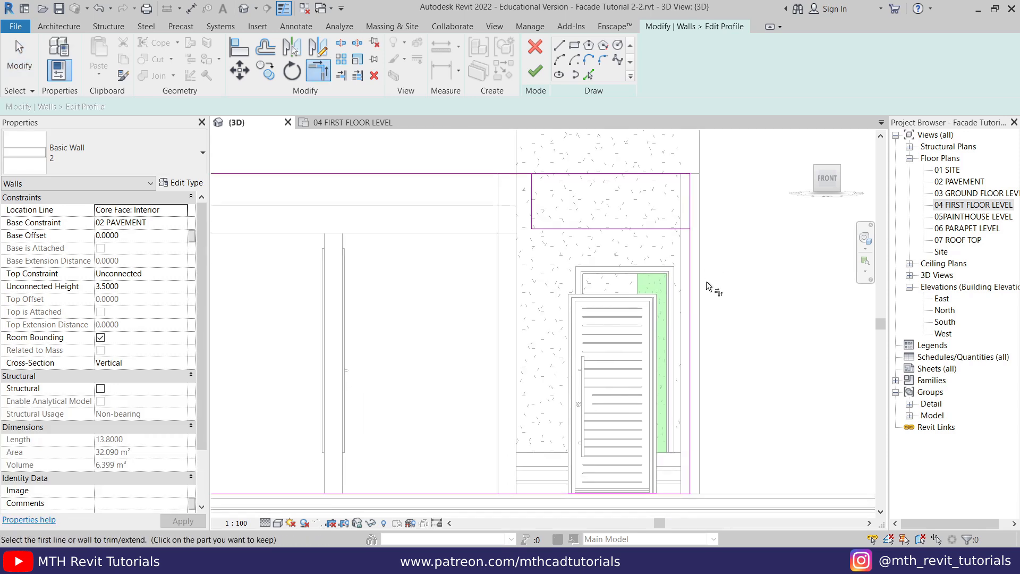
key("Escape")
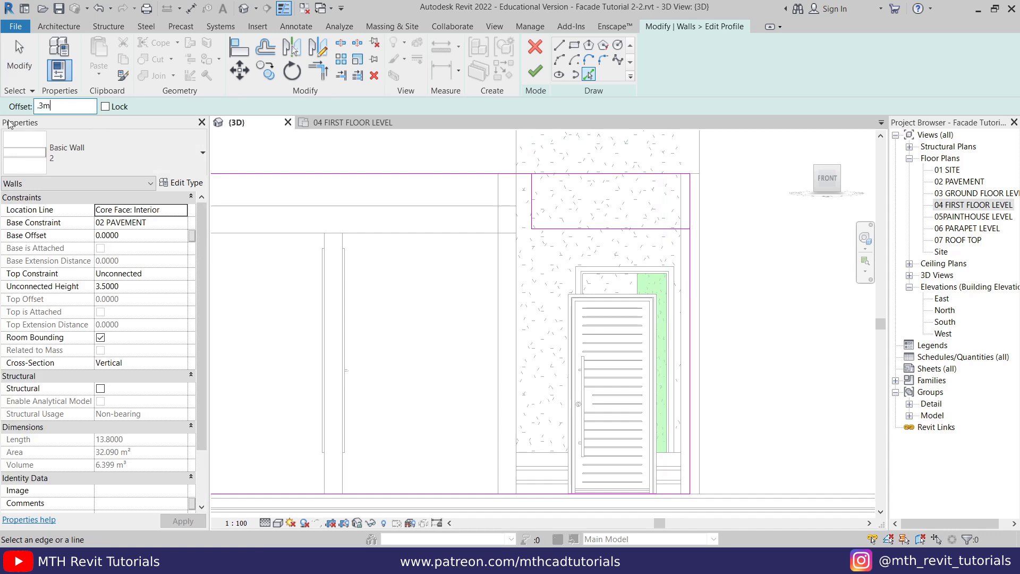
- Add a vertical profile line offset 0.3 m inward from the side wall's outer face beside the louvred red door
left_click(697, 316)
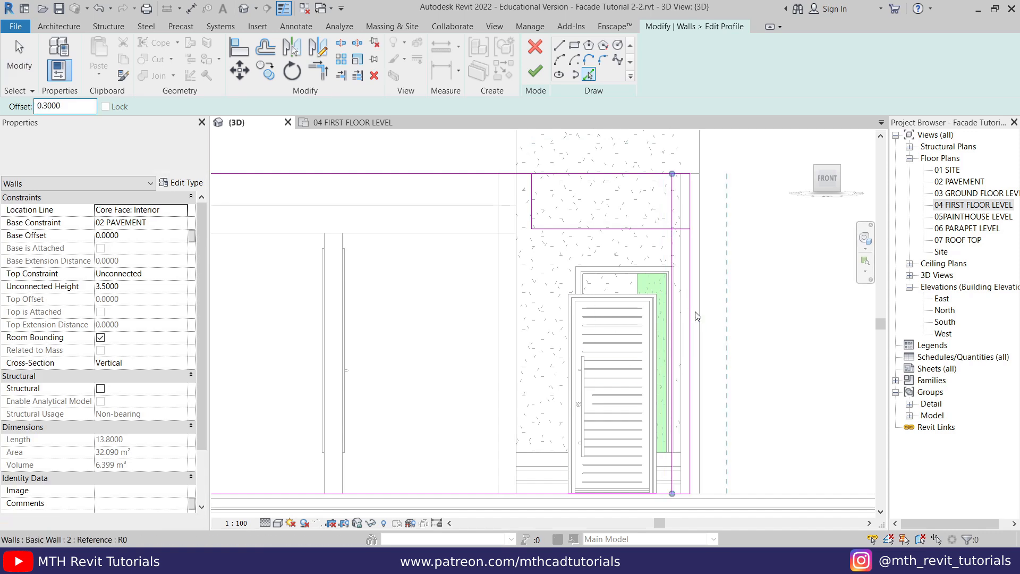
right_click(725, 217)
right_click(743, 222)
left_click(755, 228)
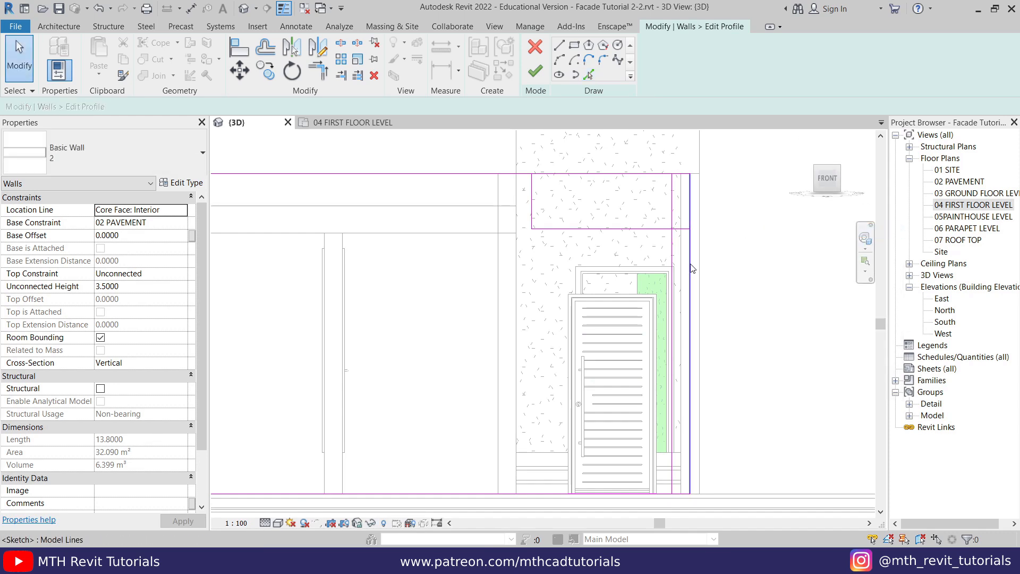
- Move the profile's outer vertical edge onto the side wall's outer face beside the louvred red door, removing the blocking constraints
left_click(690, 269)
left_click_drag(709, 264, 703, 264)
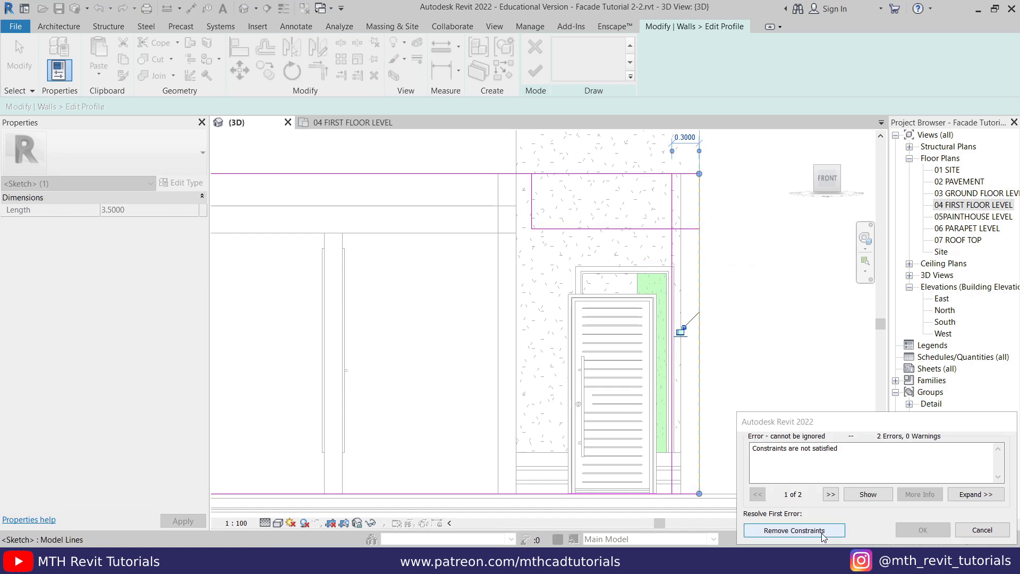
left_click(822, 532)
scroll(662, 282, "up", 3)
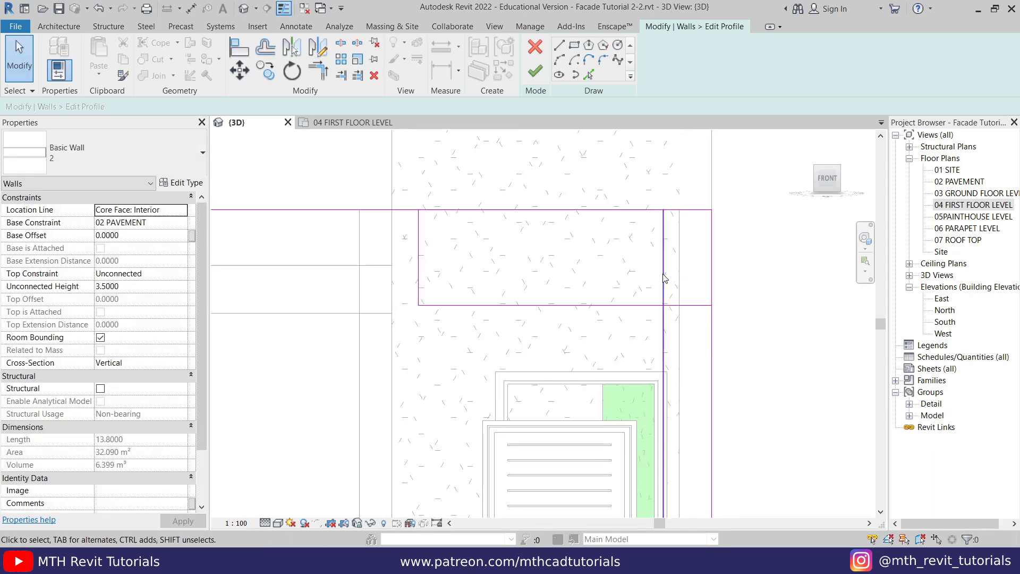
- Trim the lower offset line and the 0.3 m vertical line to a corner above the louvred red door
key("t")
key("r")
left_click(649, 304)
left_click(664, 287)
middle_click_drag(566, 217, 576, 289)
key("Escape")
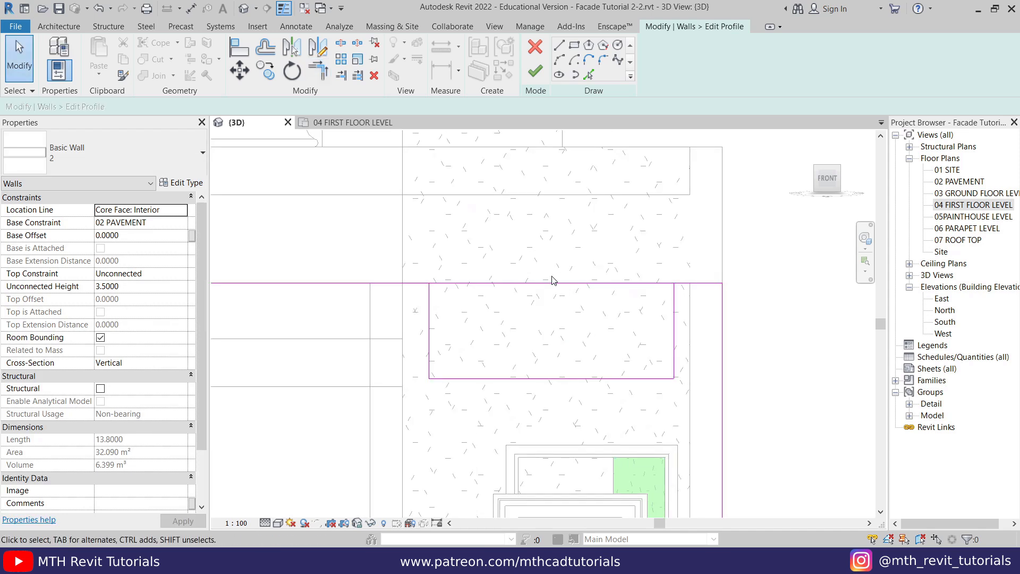
- Split the profile's top edge above the louvred red door and trim both parts to the vertical lines, opening the notch
key("s")
key("l")
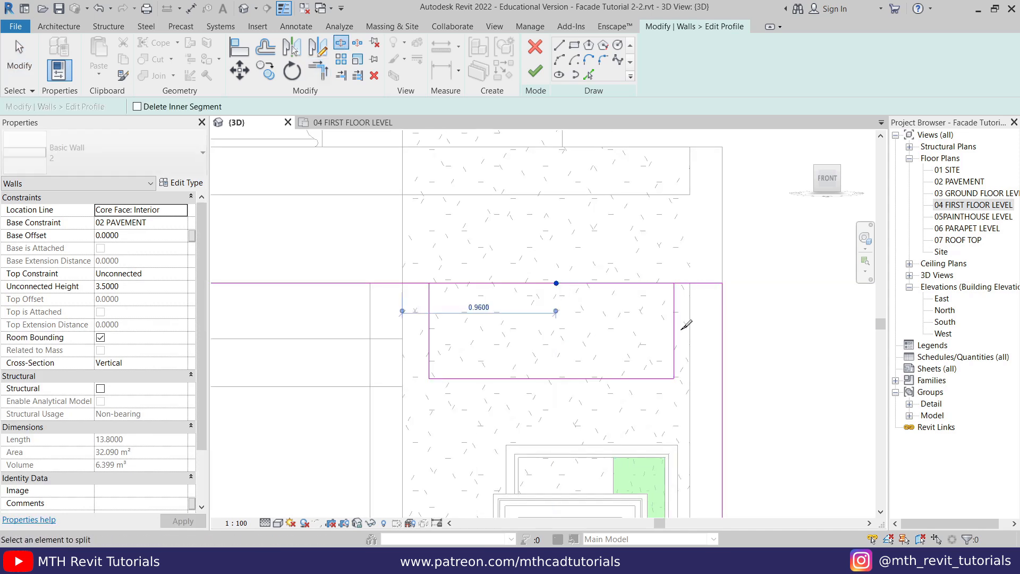
key("t")
key("r")
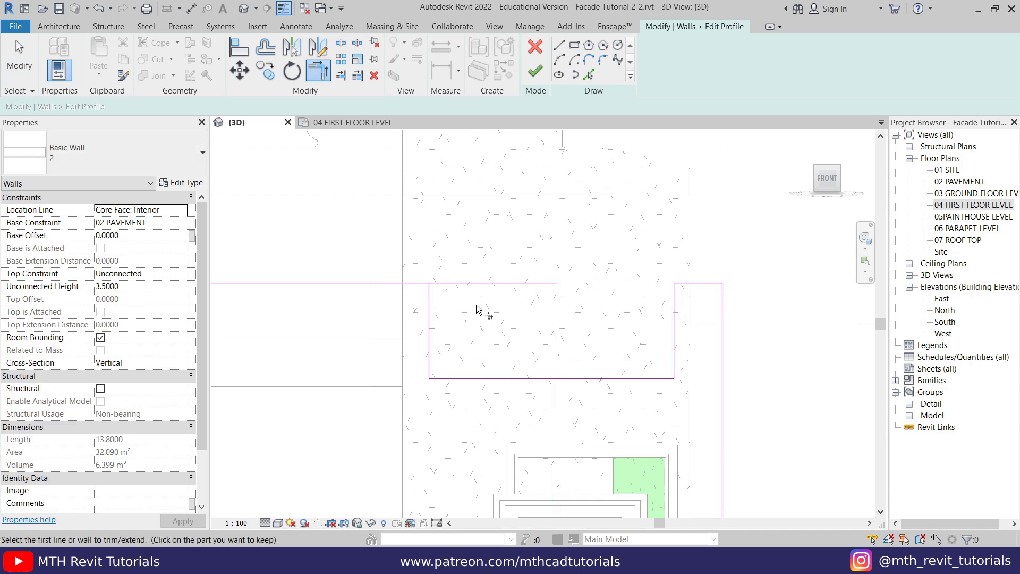
scroll(451, 255, "down", 4)
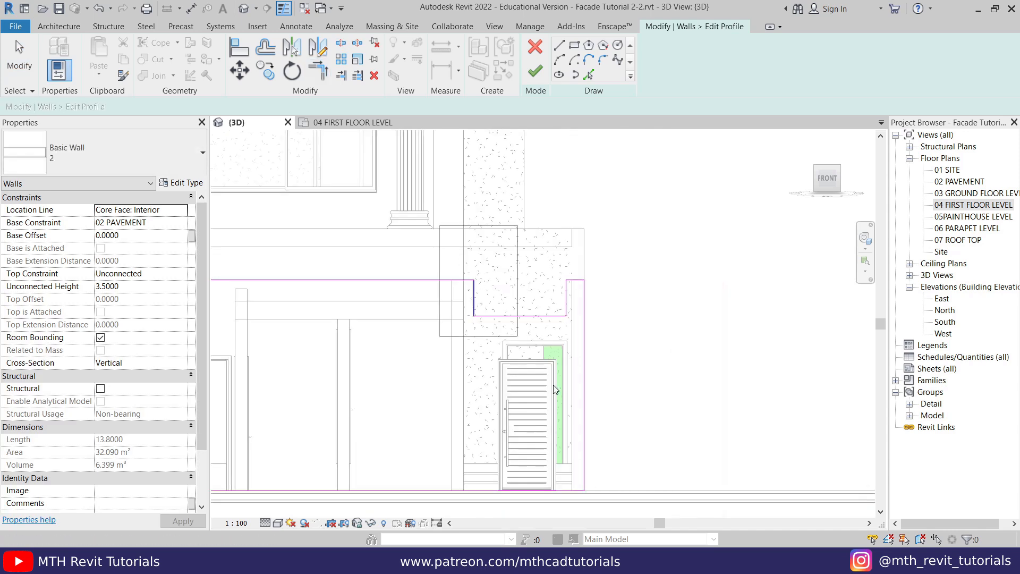
left_click_drag(616, 508, 612, 508)
middle_click_drag(631, 381, 799, 394)
key("Escape")
- Add a profile line offset 0.6 m below the boundary wall's top edge above the double door using Pick Lines
mouse_move(471, 371)
middle_mouse_down()
mouse_move(558, 378)
mouse_move(744, 367)
middle_mouse_up()
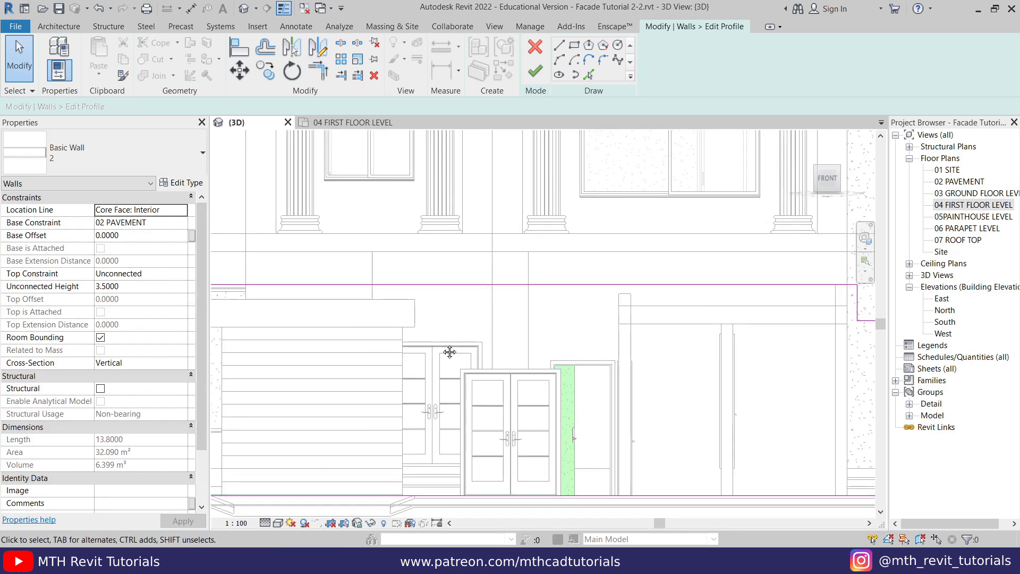
middle_click_drag(448, 350, 552, 361)
scroll(440, 372, "down", 2)
middle_click_drag(439, 372, 278, 373)
scroll(649, 321, "up", 3)
mouse_move(520, 332)
middle_mouse_down()
mouse_move(601, 332)
mouse_move(631, 320)
middle_mouse_up()
scroll(631, 320, "down", 2)
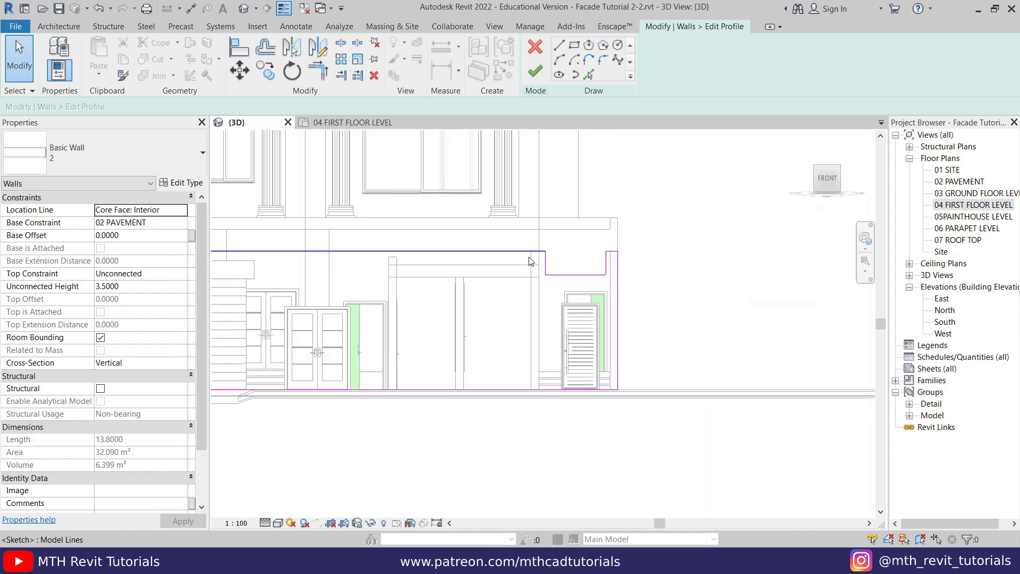
middle_click_drag(716, 362, 783, 373)
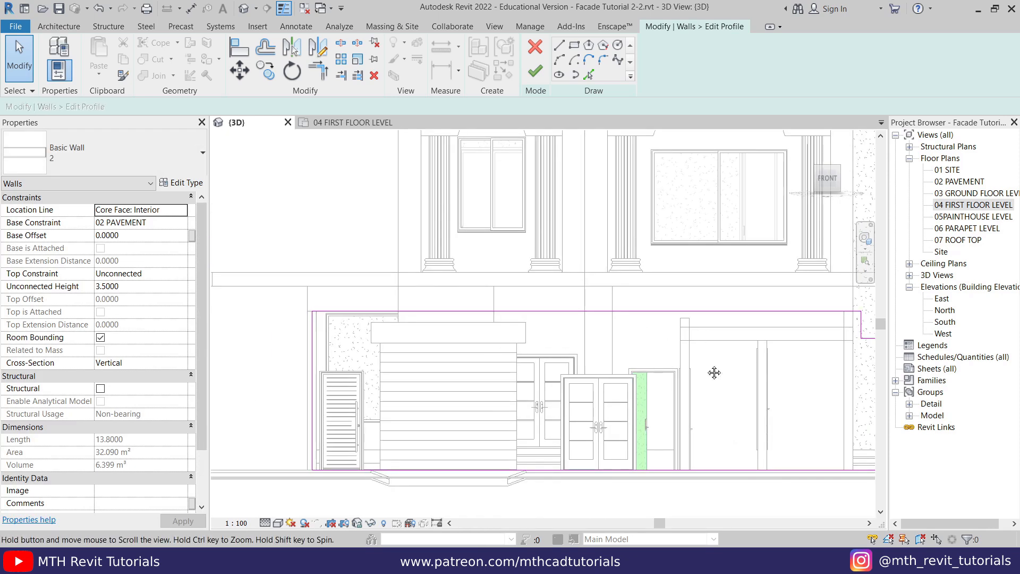
middle_click_drag(714, 372, 661, 369)
scroll(660, 369, "up", 2)
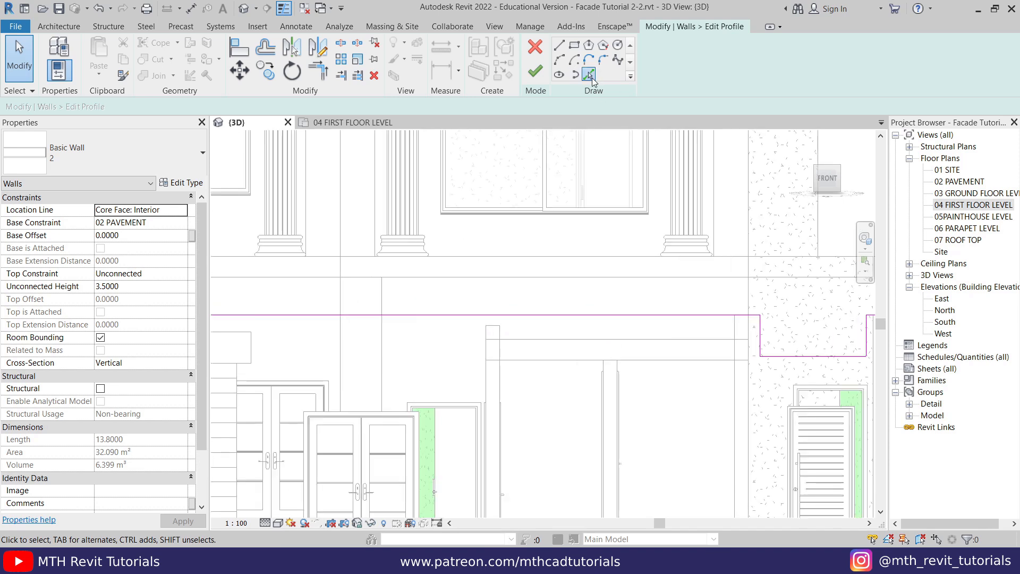
left_click(589, 75)
scroll(529, 351, "down", 1)
middle_click_drag(528, 351, 628, 326)
left_click(537, 301)
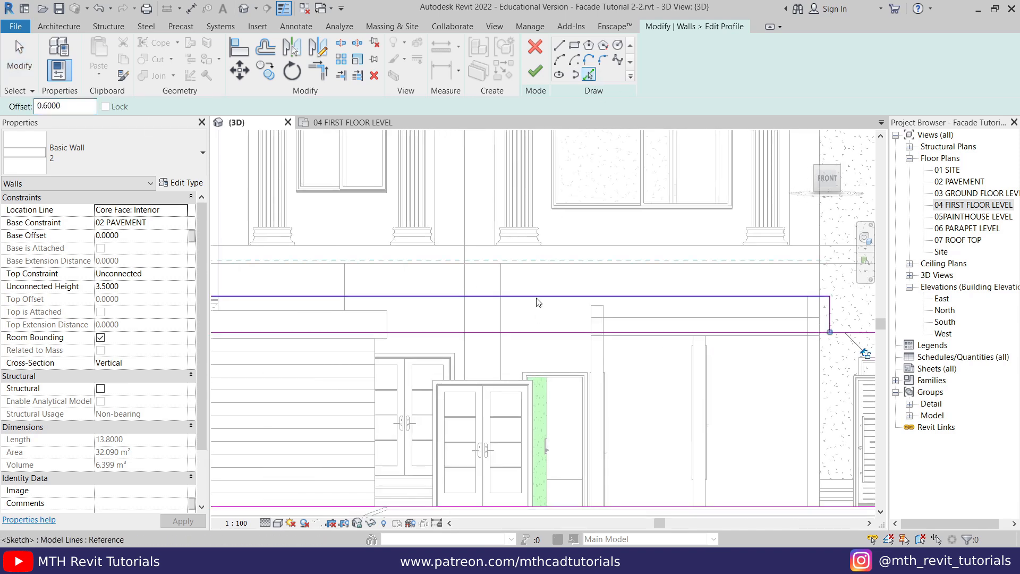
- Add vertical profile lines offset 0.3 m outward from both sides of the double door
left_click_drag(69, 106, 3, 111)
type(".3")
scroll(580, 349, "up", 2)
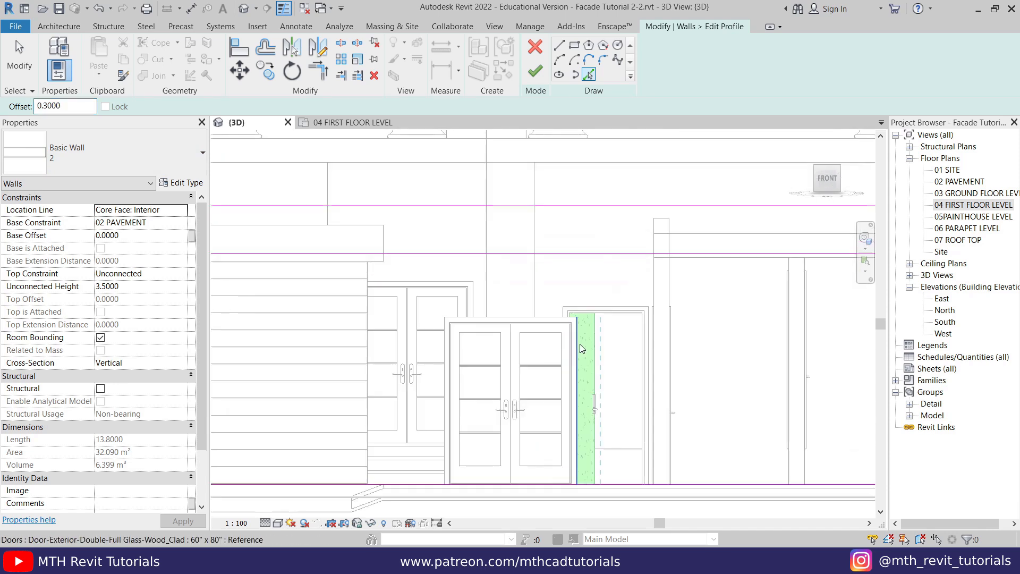
left_click(370, 334)
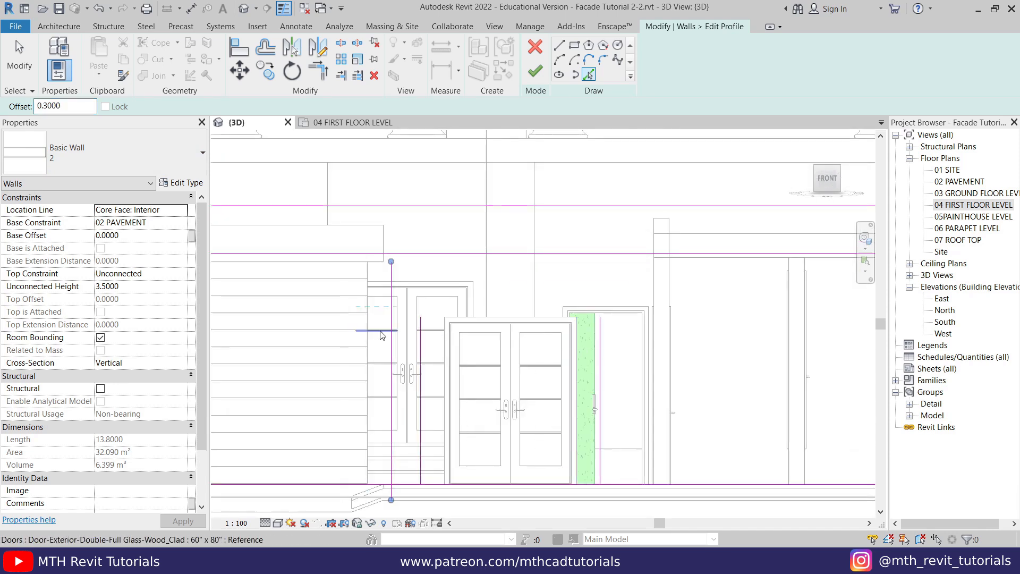
scroll(424, 374, "down", 2)
- Undo the stray edit, extend the vertical line on the double door's green-panel side to the top edge, and trim it with the lower line
key("t")
key("r")
scroll(528, 396, "up", 1)
middle_click_drag(529, 395, 454, 461)
left_click(469, 402)
key("ctrl+z")
left_click_drag(475, 383, 474, 287)
key("t")
key("r")
left_click(448, 329)
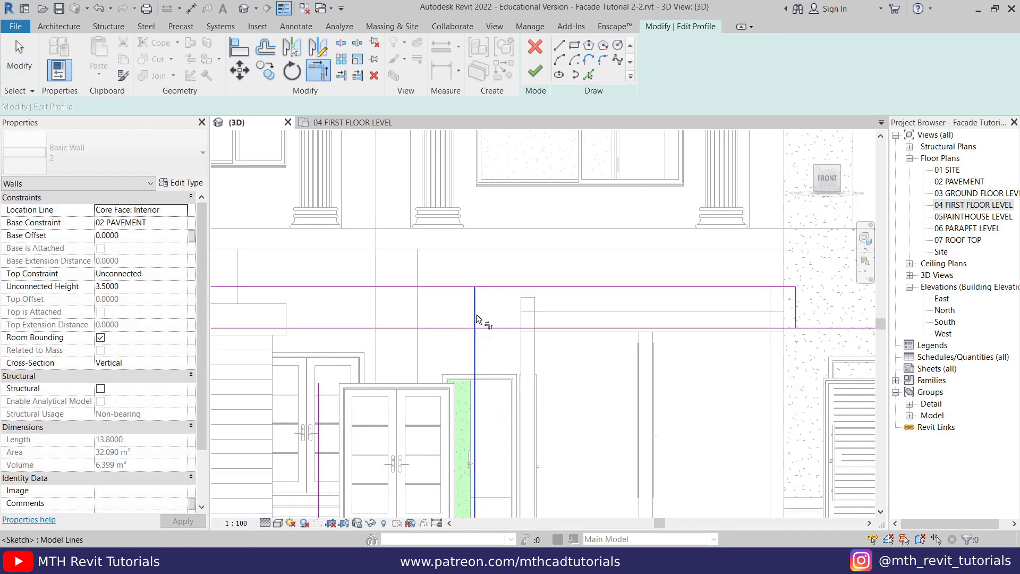
left_click(474, 314)
- Extend the vertical line on the double door's garage side to the wall's top edge and trim it with the lower line
middle_click_drag(392, 353, 550, 368)
key("Escape")
key("t")
key("r")
left_click_drag(478, 400, 478, 302)
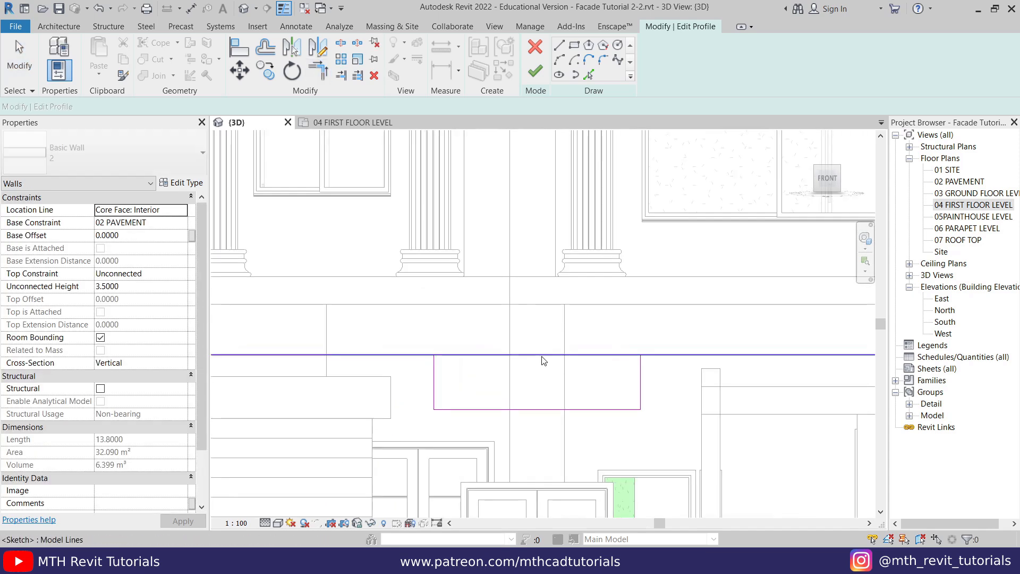
- Split the top edge above the double door and trim both parts to the vertical lines, opening the notch
key("Escape")
key("s")
key("l")
left_click(534, 355)
key("t")
key("r")
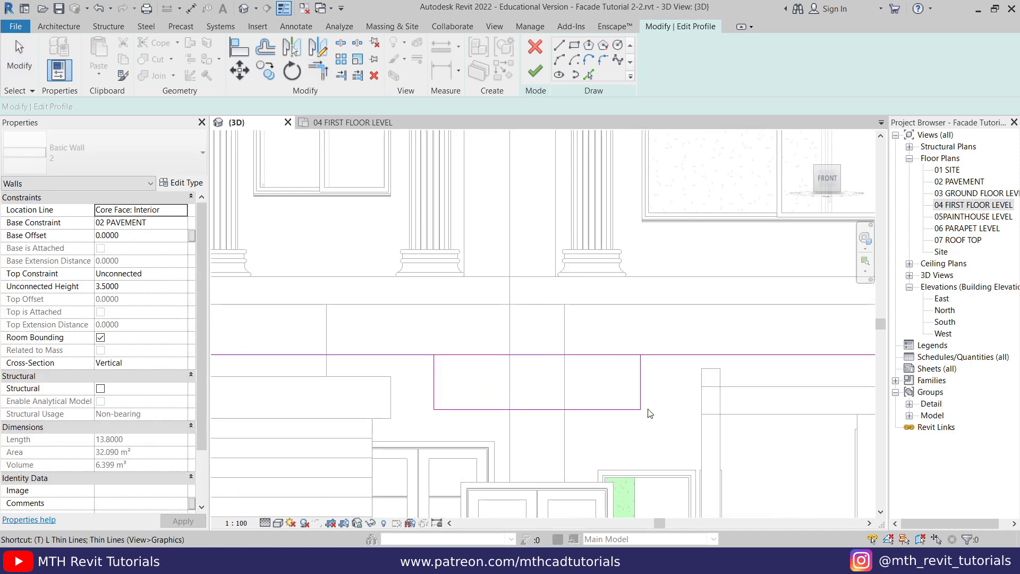
left_click(641, 377)
left_click(659, 355)
left_click(433, 372)
left_click(421, 355)
scroll(478, 357, "down", 2)
scroll(554, 373, "up", 1)
middle_click_drag(555, 373, 563, 336)
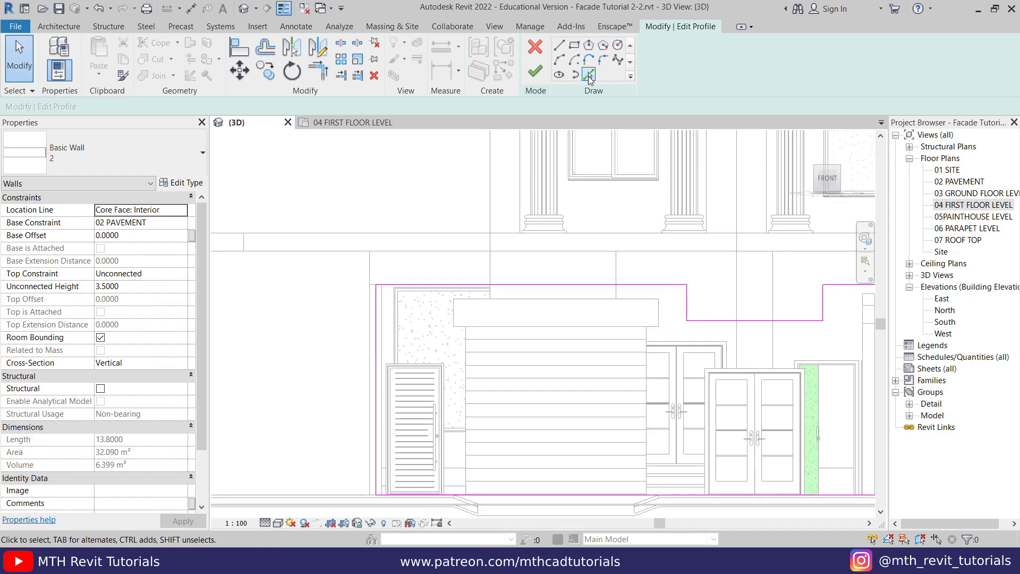
left_click(588, 74)
scroll(491, 346, "up", 2)
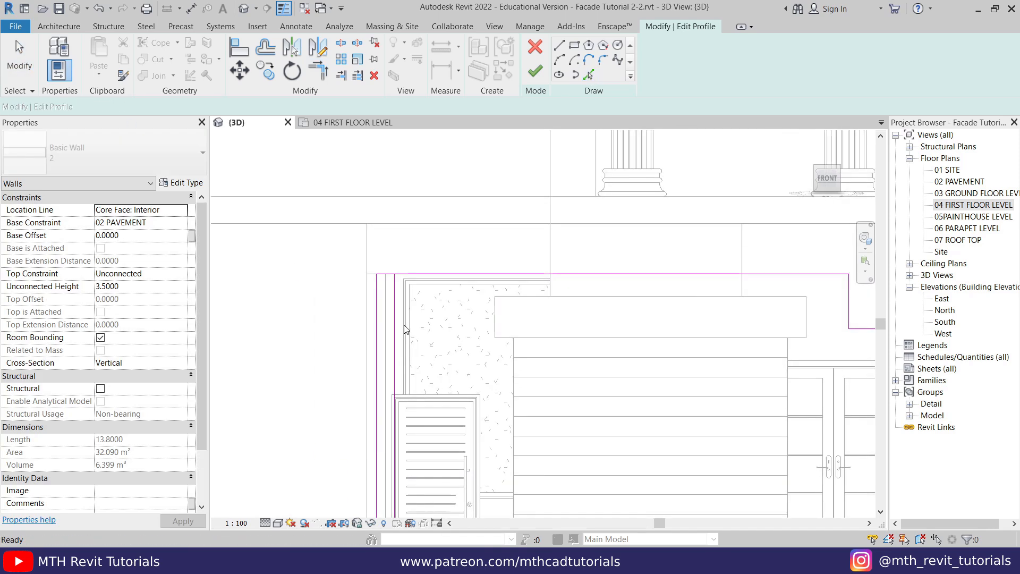
key("Escape")
- Add a vertical line 0.3 m inward from the outer face beside the garage-side louvred door, and move the profile edge onto that face
key("p")
key("l")
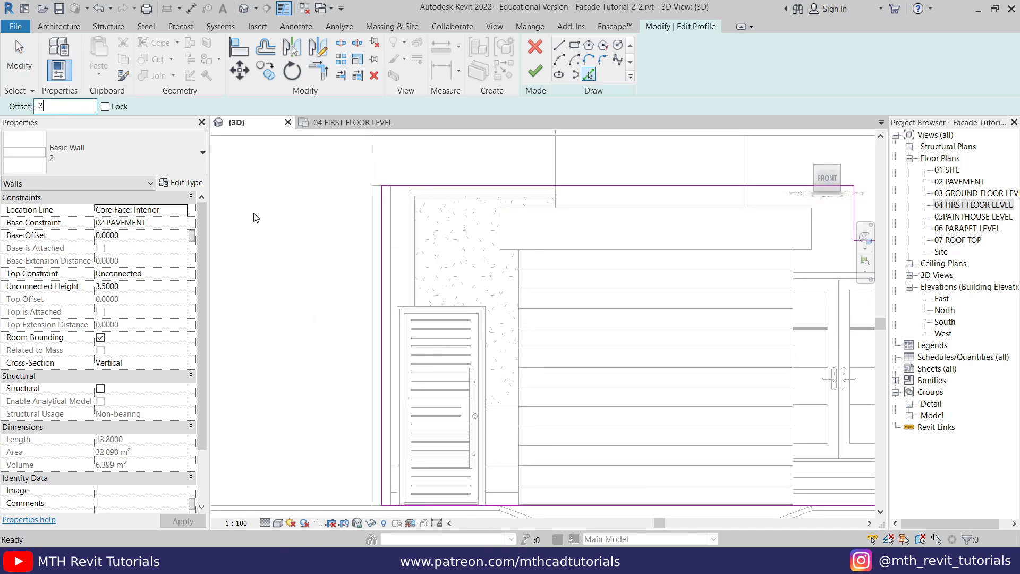
key("Return")
scroll(459, 257, "up", 1)
left_click(361, 217)
key("Escape")
mouse_move(371, 212)
left_mouse_down()
mouse_move(337, 207)
mouse_move(359, 209)
left_mouse_up()
left_click(982, 530)
- Add a line offset 0.6 m below the top edge and trim it with the vertical line beside the garage-side louvred door
key("Return")
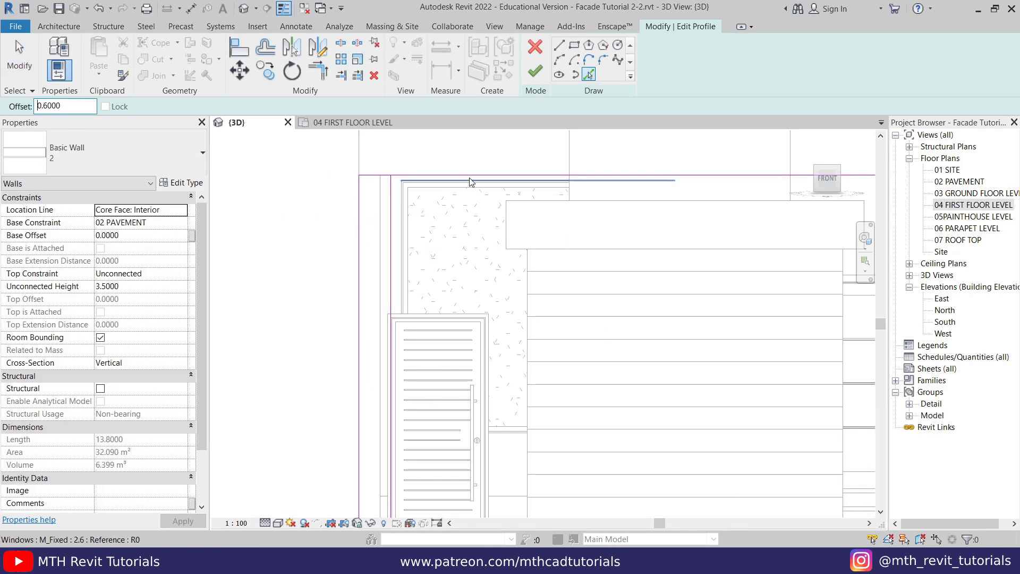
key("Escape")
left_click(588, 75)
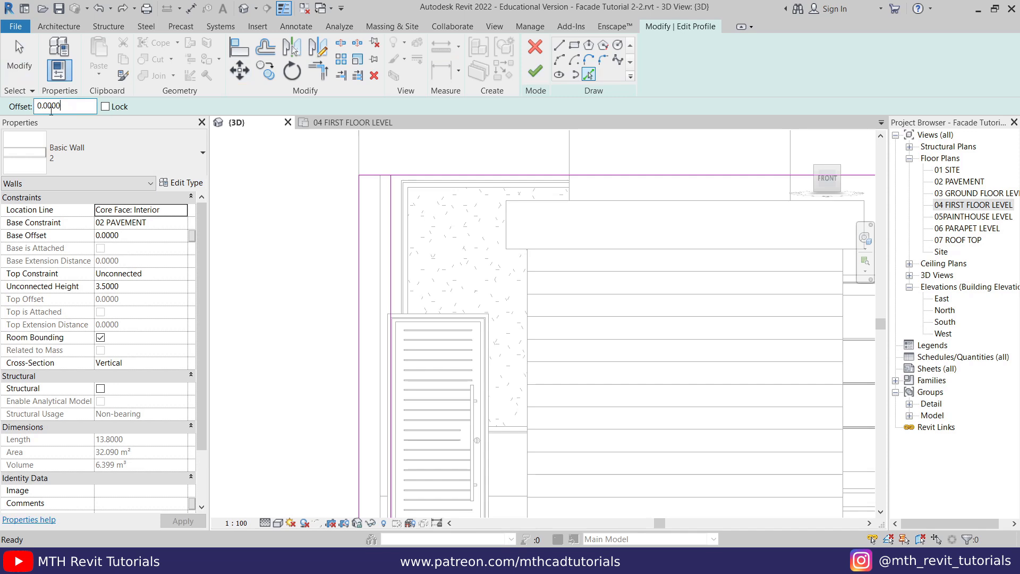
left_click(433, 252)
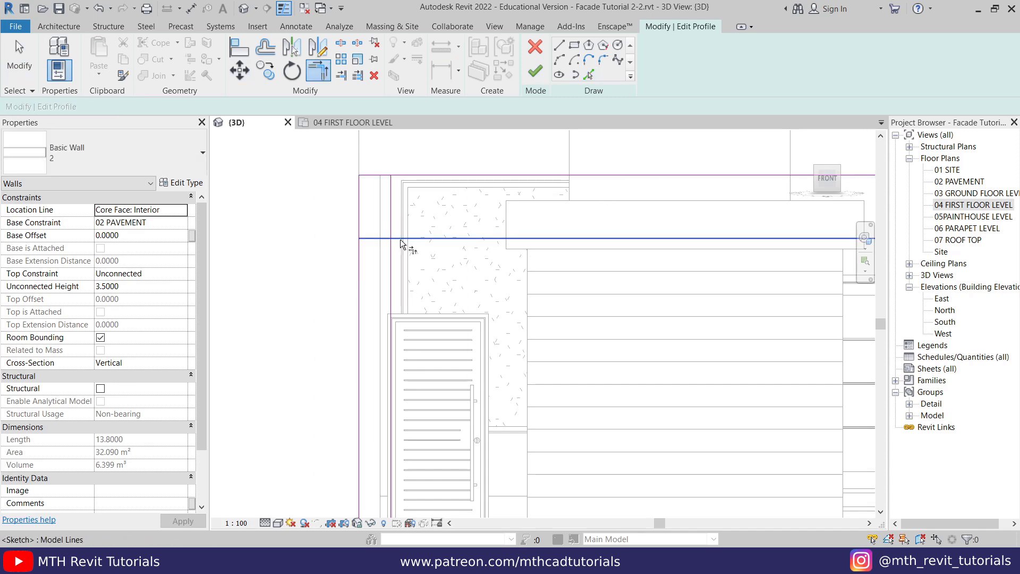
left_click(400, 239)
left_click(390, 226)
- Add an offset vertical line on the louvred door's garage side, extend it to the top edge, and trim it with the lower line
middle_click_drag(391, 226, 333, 308)
left_click(588, 75)
middle_click_drag(458, 305, 448, 208)
type(".2")
key("Return")
left_click(423, 355)
key("Escape")
middle_click_drag(453, 300, 429, 383)
left_click_drag(430, 384, 429, 245)
key("t")
key("r")
left_click(421, 308)
left_click(432, 292)
- Split the top edge above the garage-side louvred door and trim both parts to the vertical lines, opening the notch
key("s")
key("l")
left_click(332, 245)
key("t")
key("r")
left_click(301, 260)
left_click(289, 245)
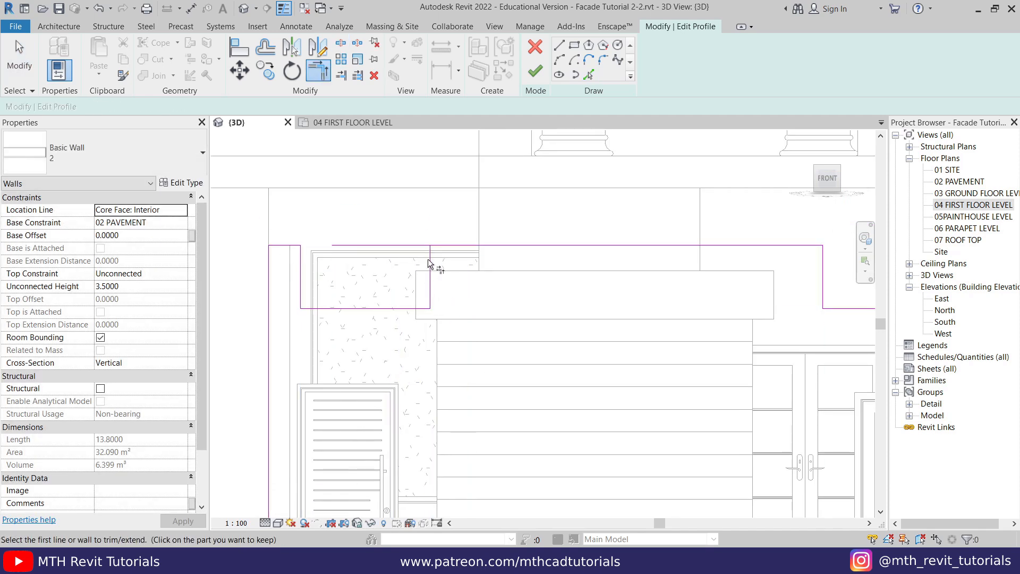
scroll(429, 264, "down", 3)
key("Escape")
key("Escape")
- Select the whole boundary wall profile to check its loop, and finish the profile edit
left_click_drag(231, 229, 840, 456)
mouse_move(337, 317)
left_mouse_down()
mouse_move(636, 428)
mouse_move(824, 460)
left_mouse_up()
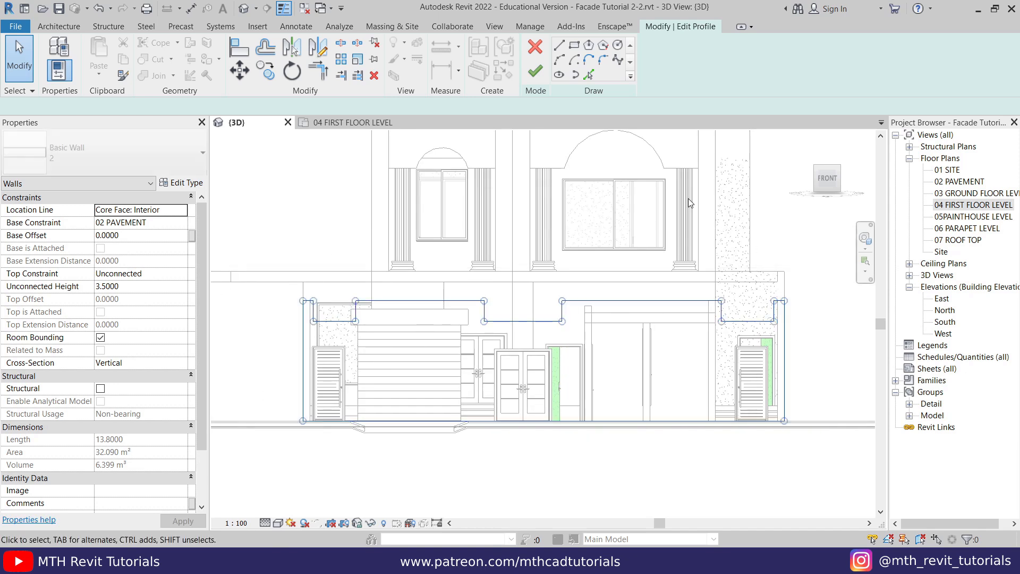
left_click(524, 71)
- Examine the boundary wall's notches and the garage door in an angled 3D view
middle_click_drag(494, 290, 548, 436, "shift")
scroll(550, 436, "up", 6)
key("Escape")
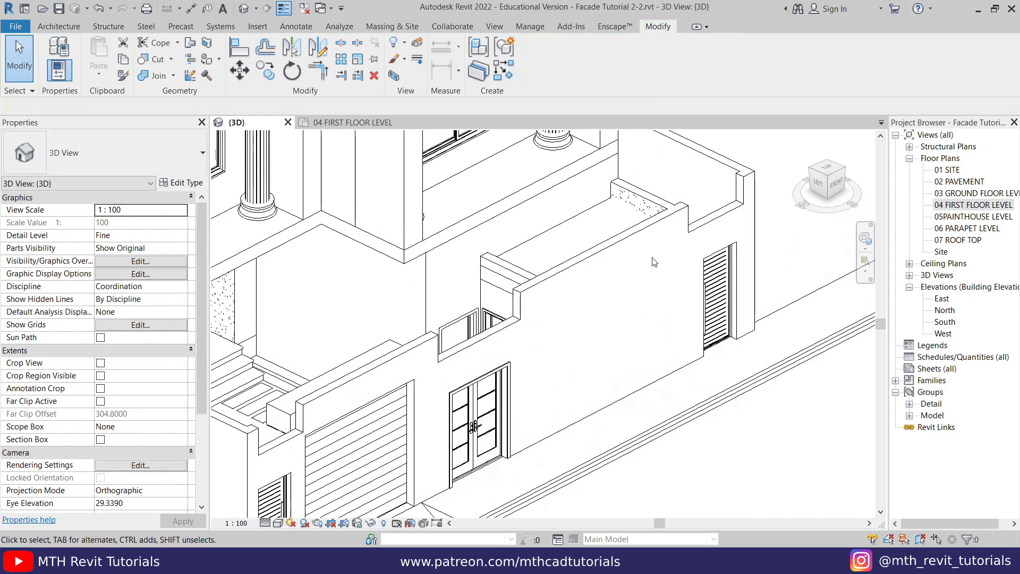
scroll(423, 425, "up", 3)
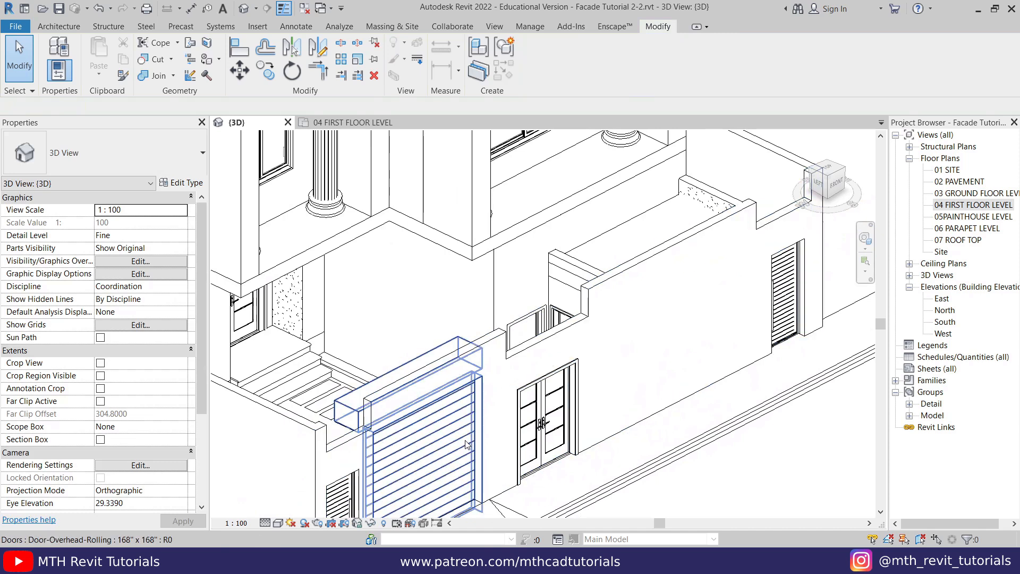
middle_click_drag(554, 314, 492, 398)
scroll(553, 342, "down", 4)
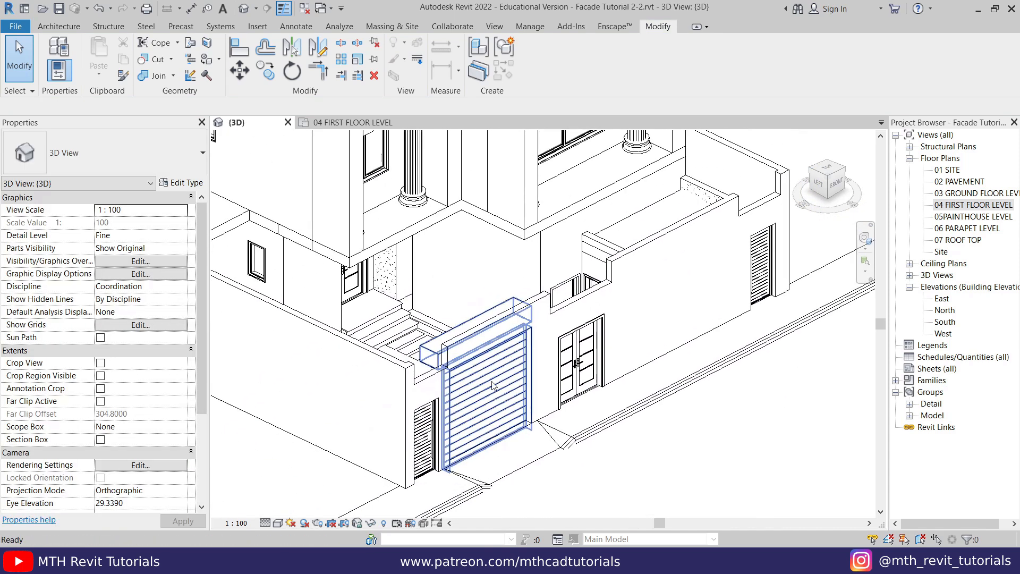
scroll(492, 398, "up", 2)
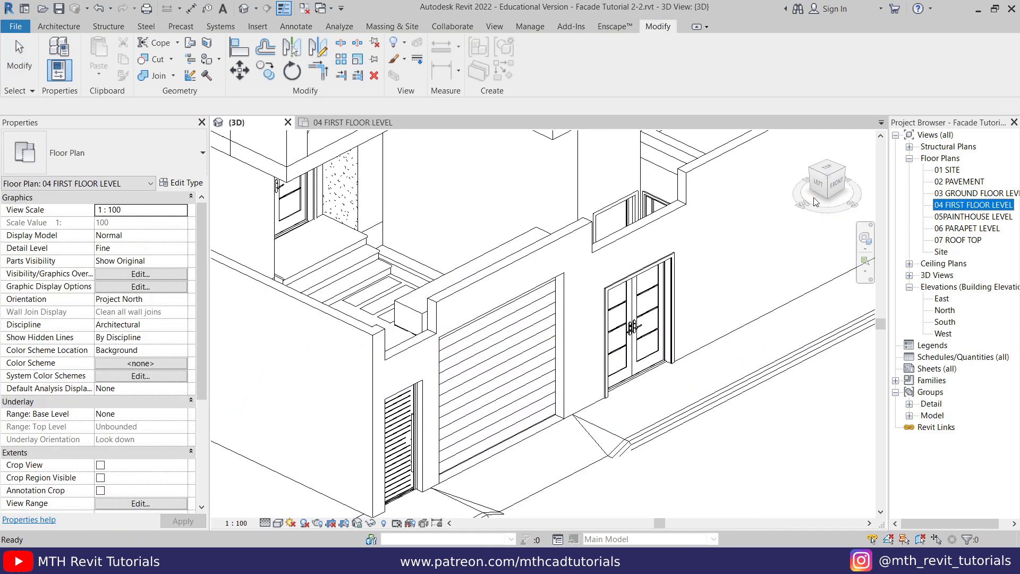
- In the front view, nudge the rolling garage door toward the double door until it is 0.72 m from the louvred door
left_click(836, 183)
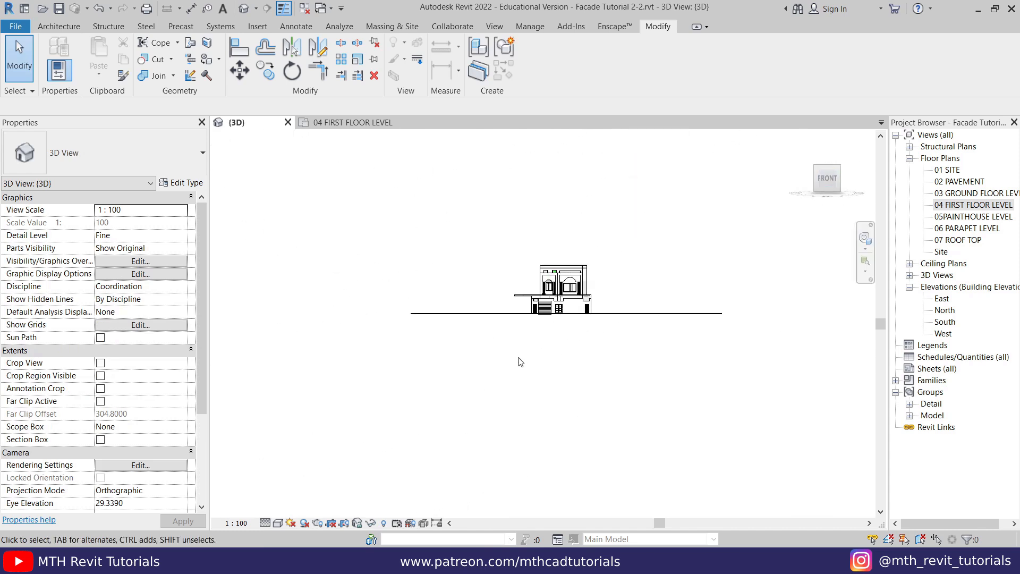
scroll(541, 306, "up", 5)
left_click(490, 266)
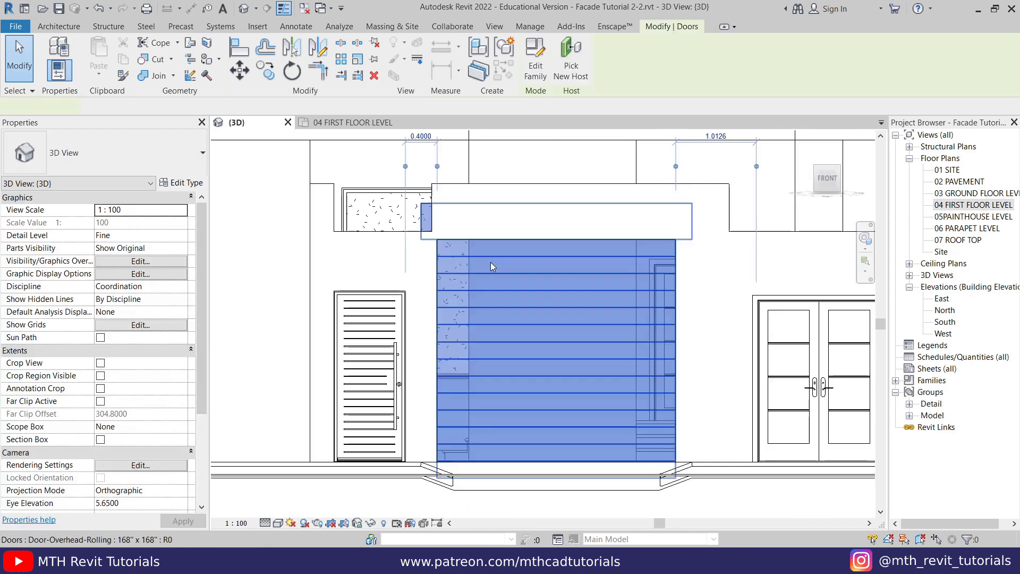
key("Right")
key("Right")
key("Right")
key("Right")
key("Right")
key("Right")
key("Right")
key("Right")
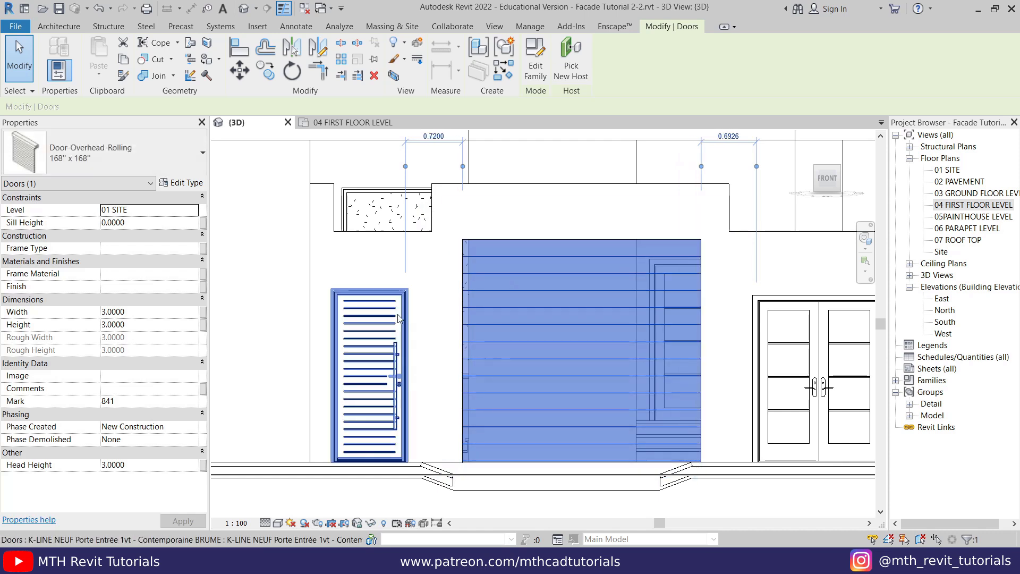
- Nudge the neighbouring louvred door toward the garage door until the gap between them is 0.56 m
left_click(399, 318)
key("Right")
key("Right")
key("Right")
key("Right")
key("Right")
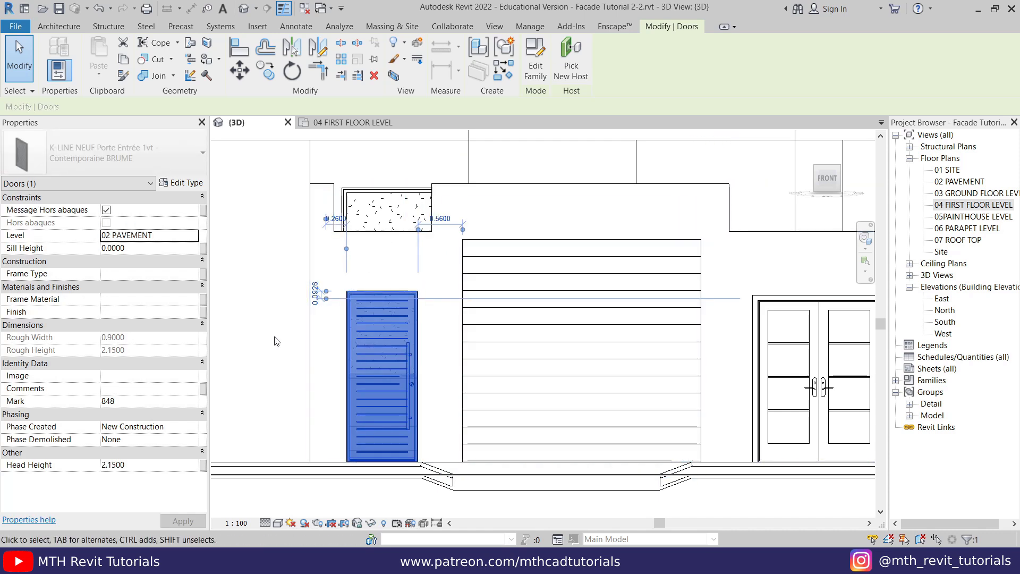
left_click(226, 343)
- Start an in-place model in the Generic Models category for the front boundary wall
scroll(319, 329, "down", 2)
middle_click_drag(341, 278, 255, 291)
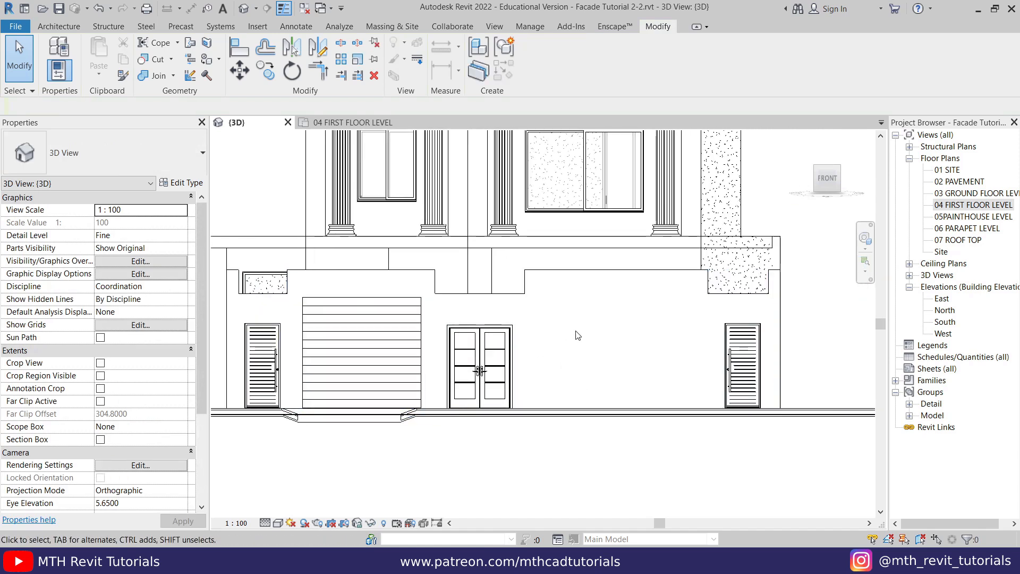
middle_click_drag(637, 367, 581, 383)
scroll(622, 358, "up", 1)
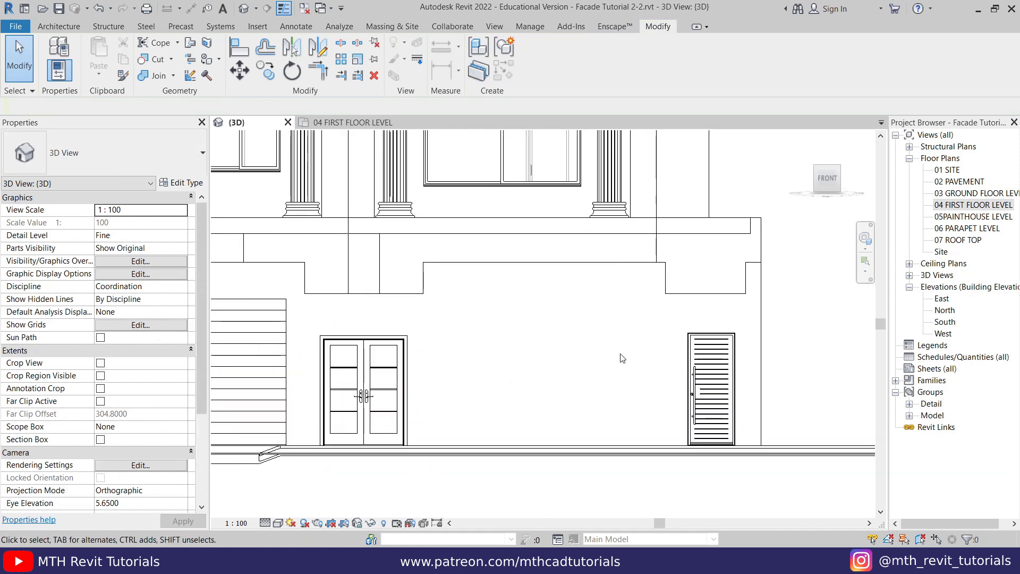
left_click(59, 26)
left_click(156, 69)
left_click(170, 128)
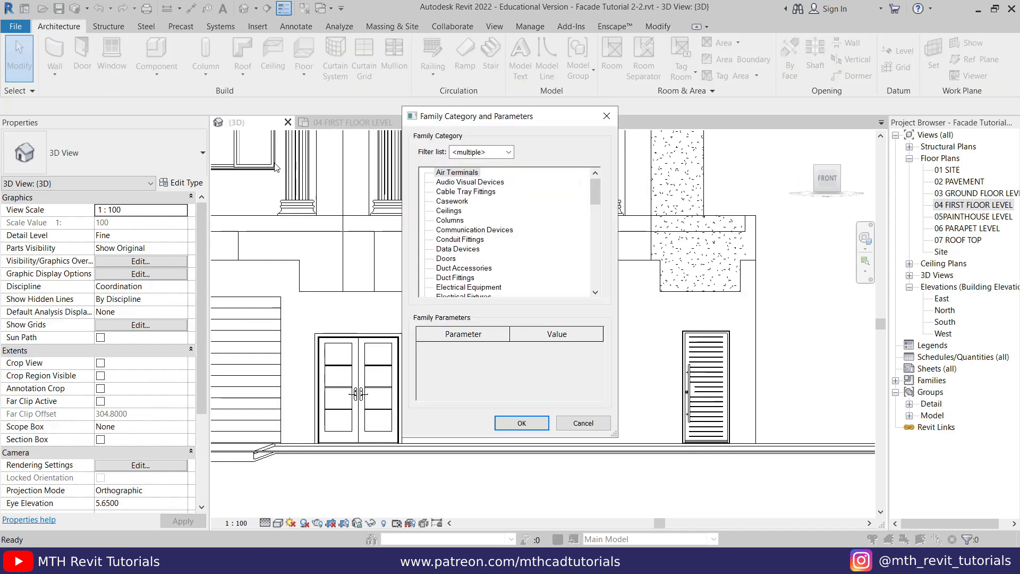
key("g")
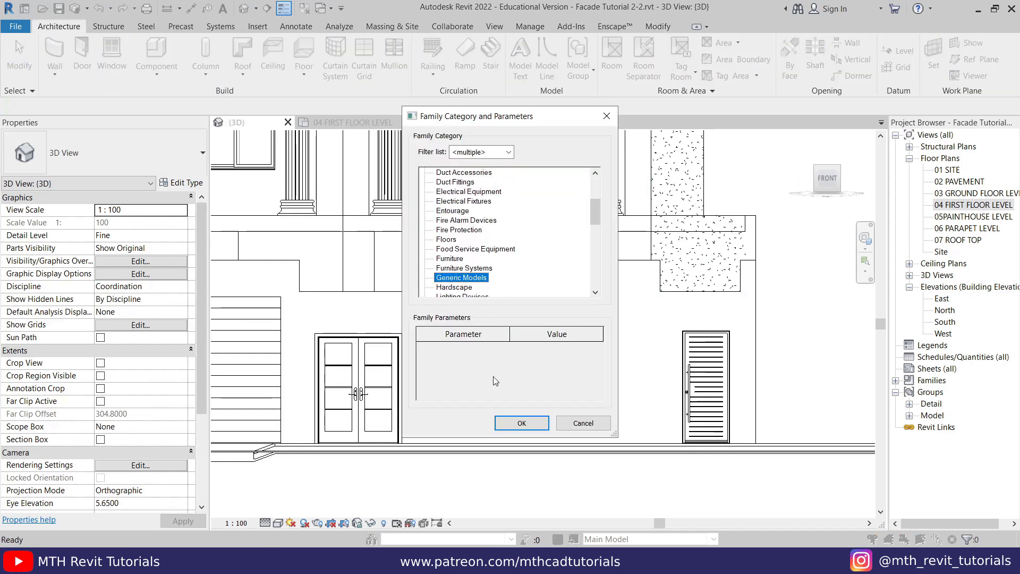
left_click(518, 423)
left_click(508, 303)
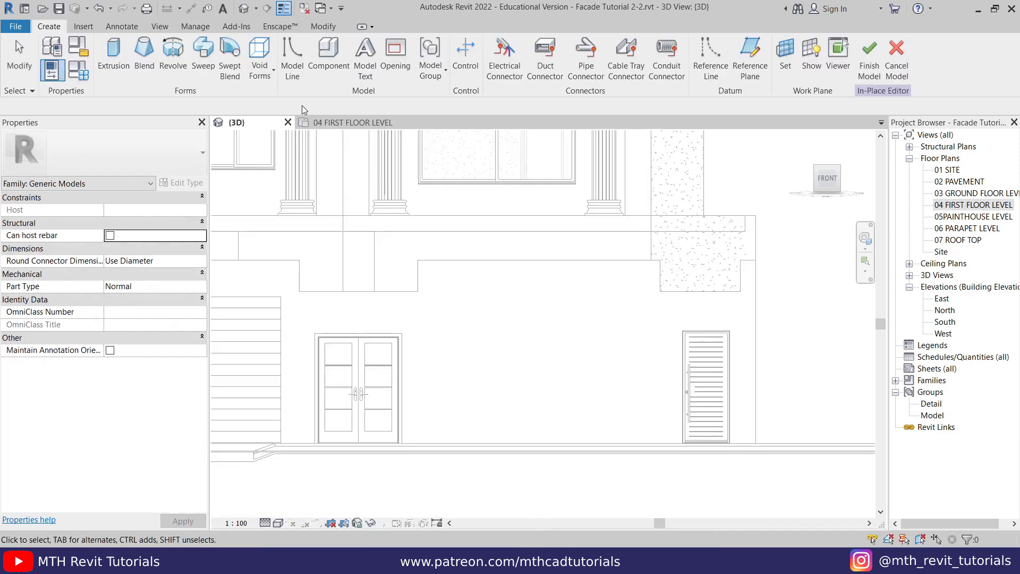
- Begin a void extrusion and set its work plane to the boundary wall between the double door and the louvred door
left_click(263, 77)
left_click(266, 94)
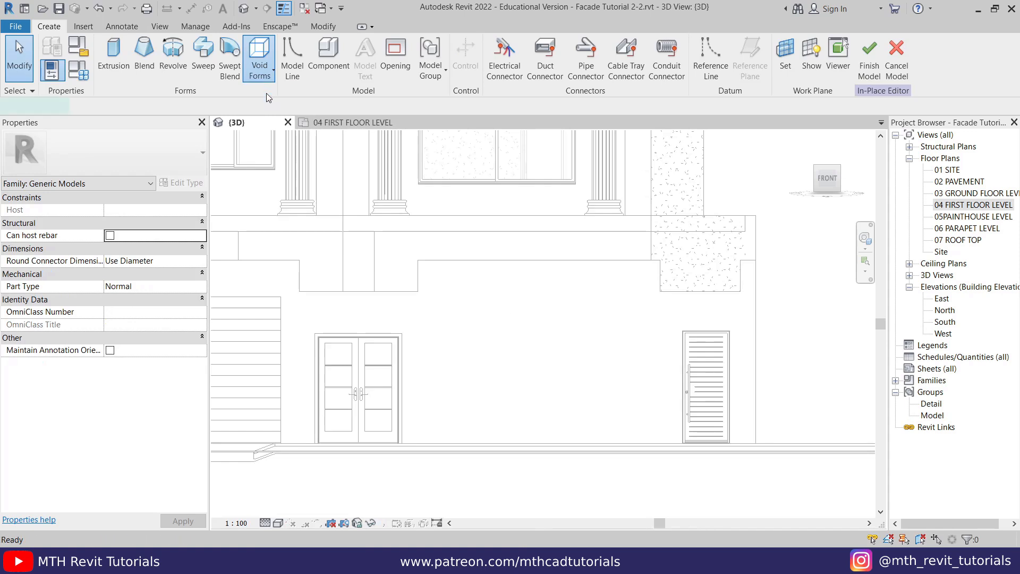
left_click(575, 70)
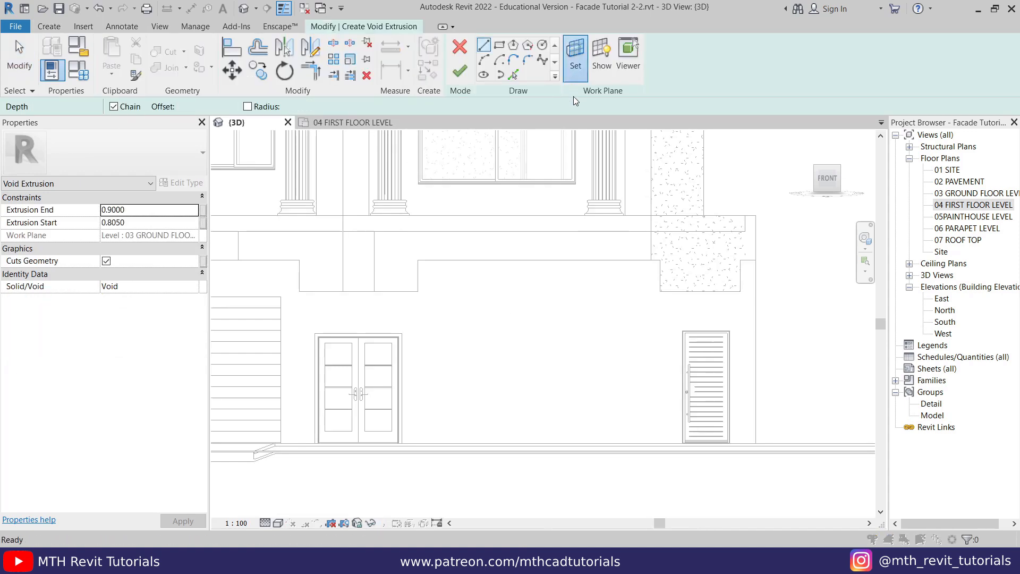
left_click(483, 363)
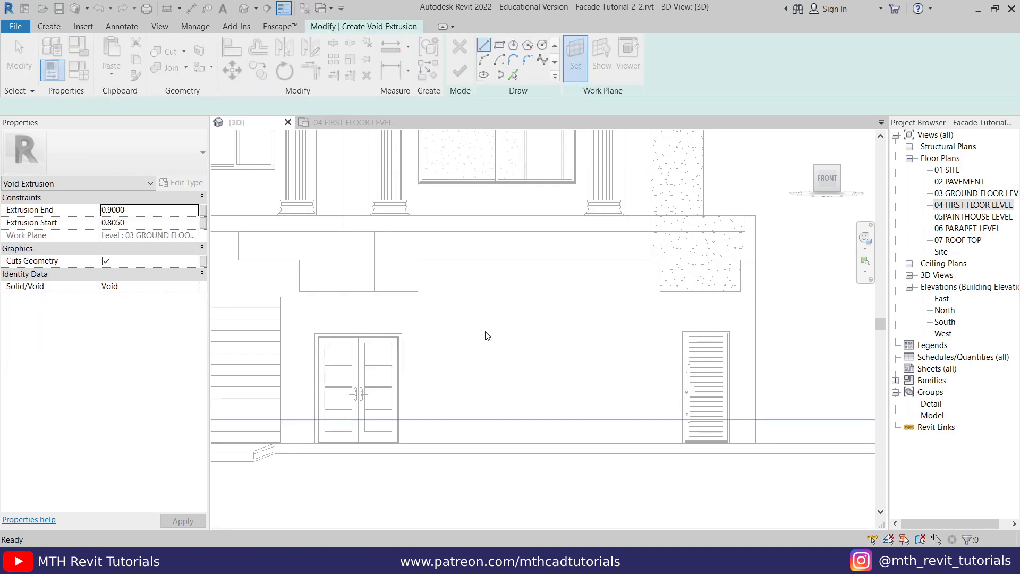
left_click(473, 258)
left_click(601, 79)
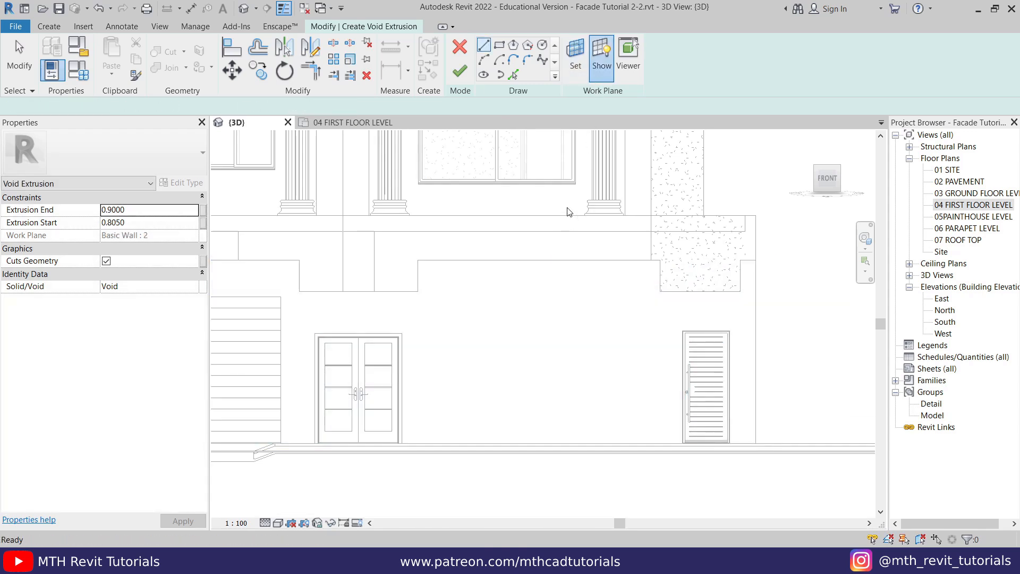
- Sketch the void's rectangle between the wall's notch corner and the sidewalk line with a 0.5 m inward offset, and finish the extrusion
left_click(499, 47)
type(".5m")
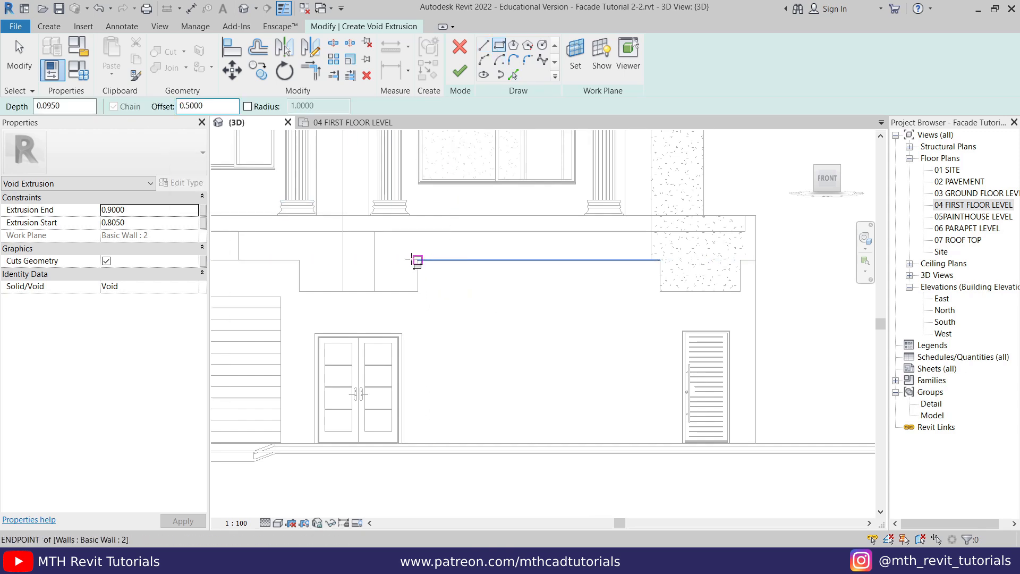
left_click(417, 260)
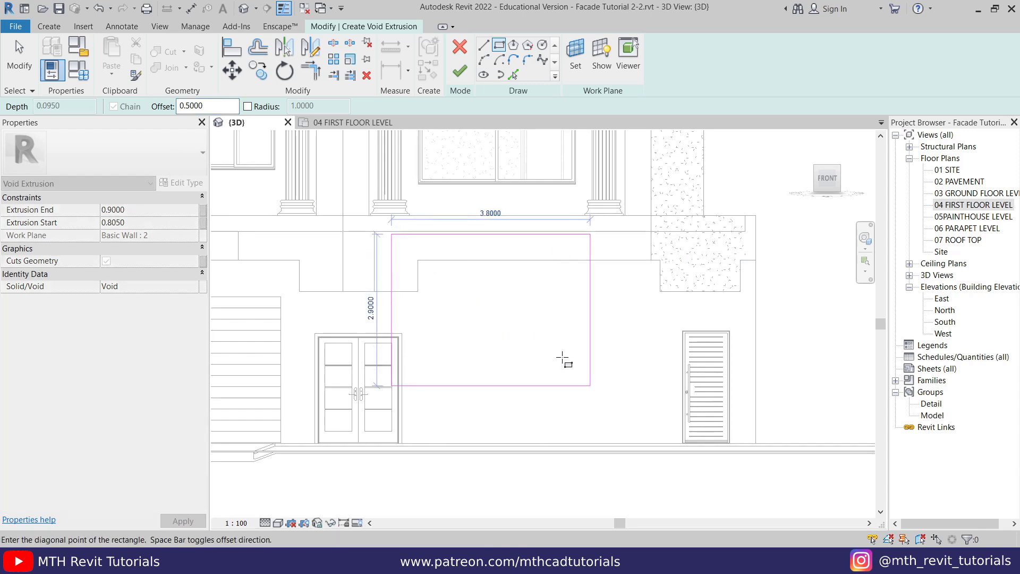
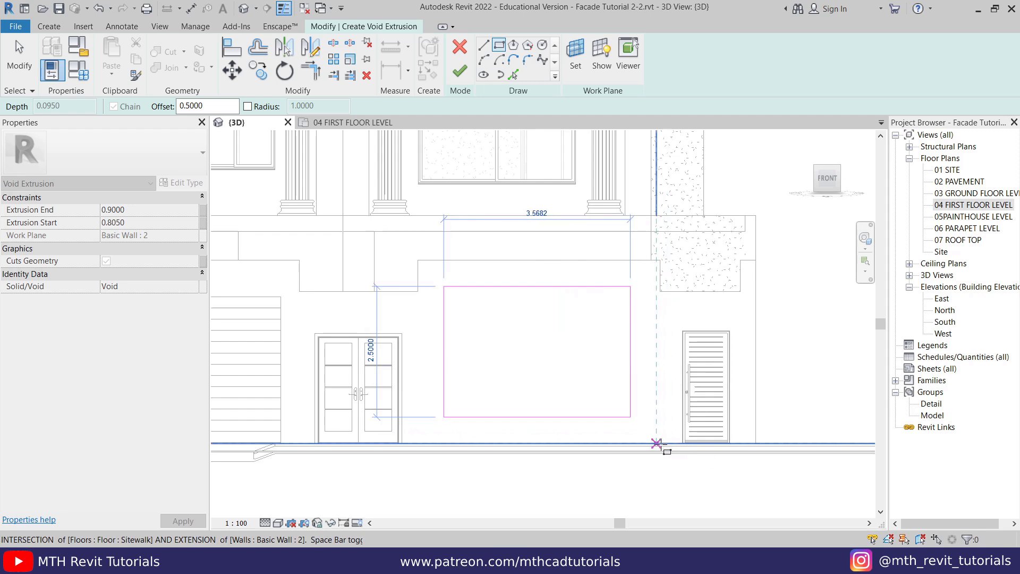
scroll(656, 443, "up", 3)
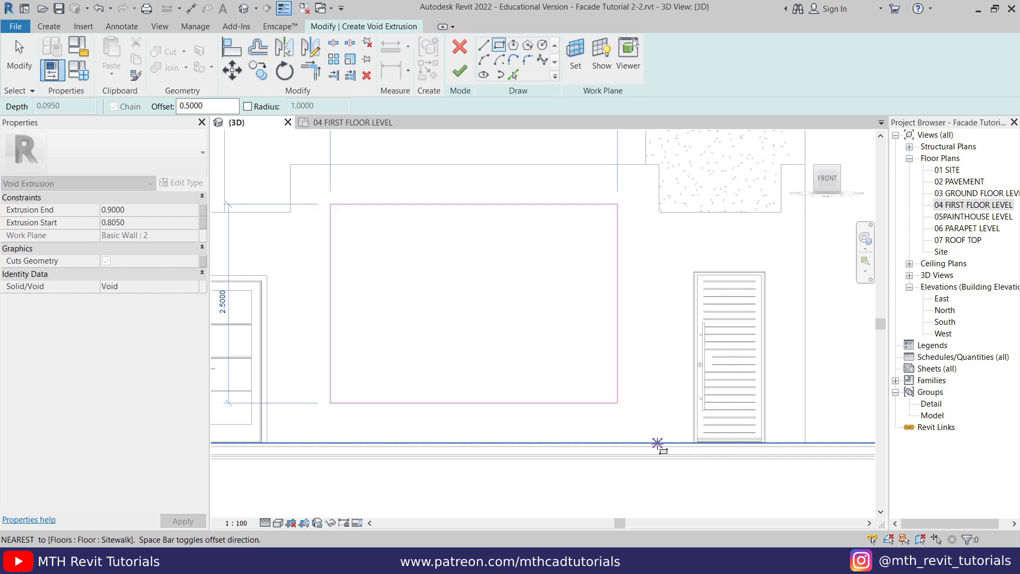
left_click(658, 443)
scroll(672, 425, "down", 4)
key("Escape")
scroll(568, 332, "up", 3)
scroll(599, 411, "down", 1)
left_click(460, 72)
- Stretch the void's outer face forward through the boundary wall to an Extrusion Start of about -1.92 m
middle_click_drag(470, 271, 442, 285, "shift")
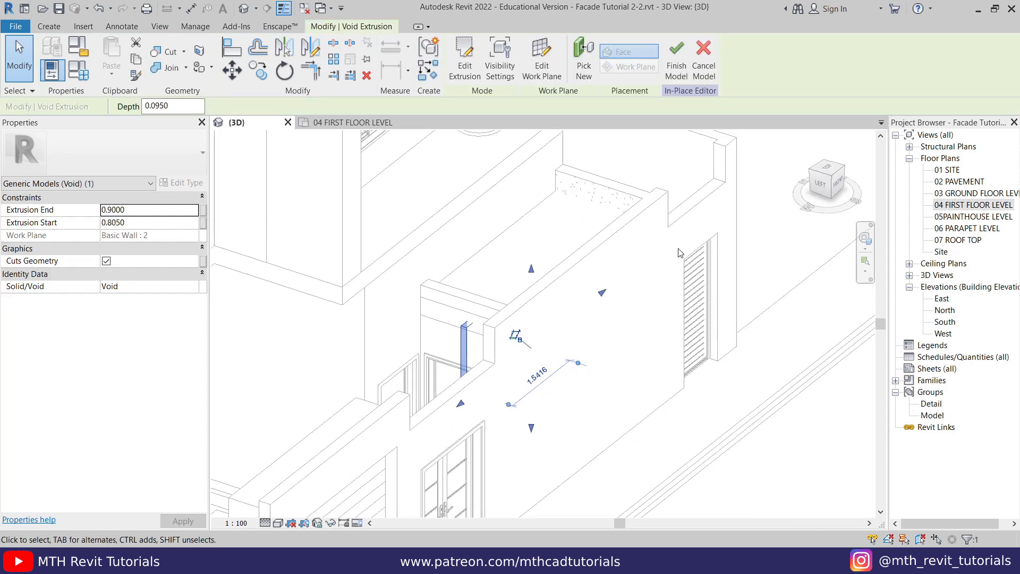
key("Escape")
left_click(465, 340)
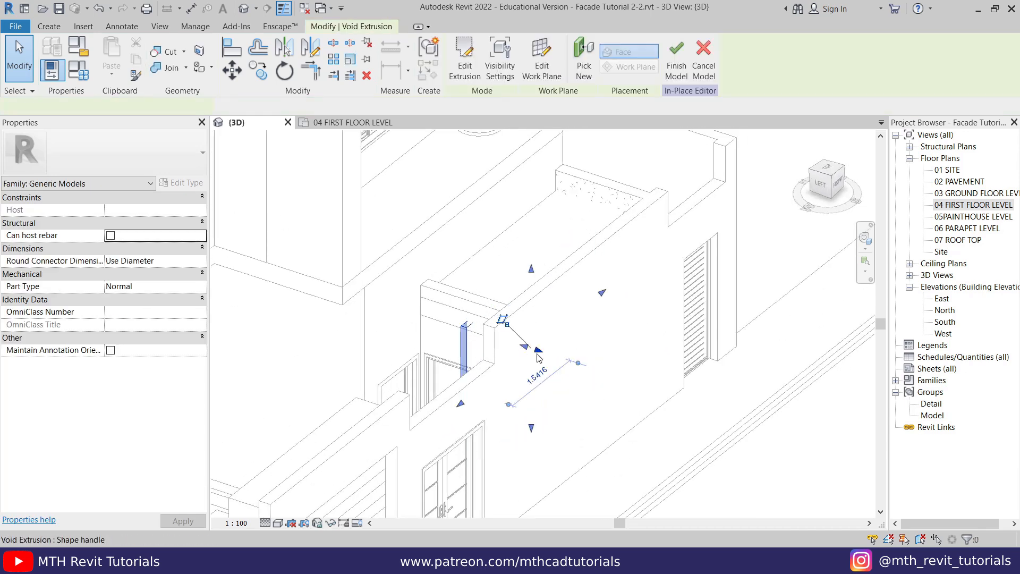
left_click_drag(598, 377, 708, 404)
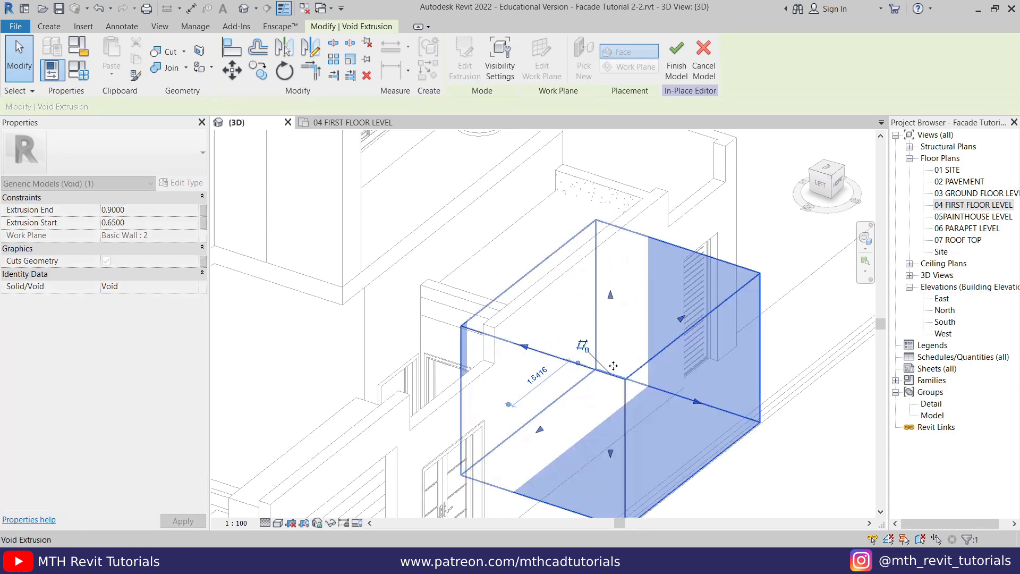
scroll(546, 335, "up", 2)
left_click_drag(513, 359, 538, 363)
middle_click_drag(533, 357, 564, 312, "shift")
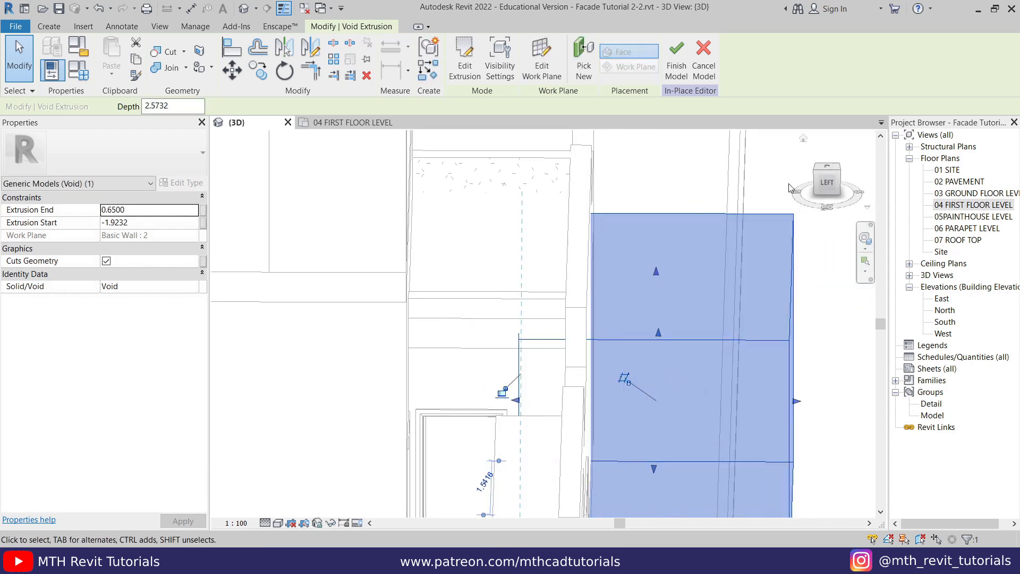
- In the left view, pull the void's inner face toward the front of the wall to an Extrusion End of 0.20 m
left_click(827, 184)
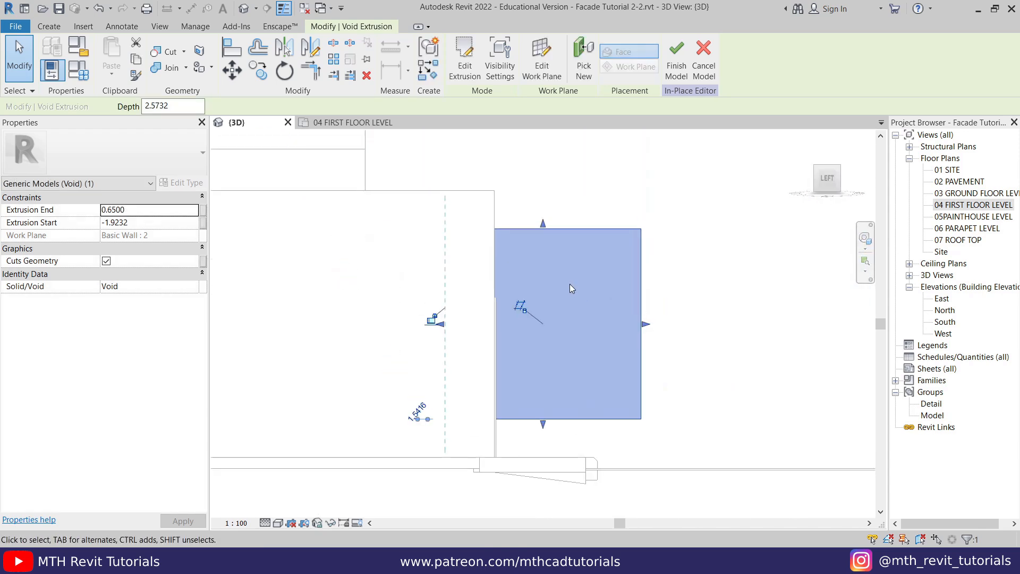
left_click_drag(409, 341, 467, 343)
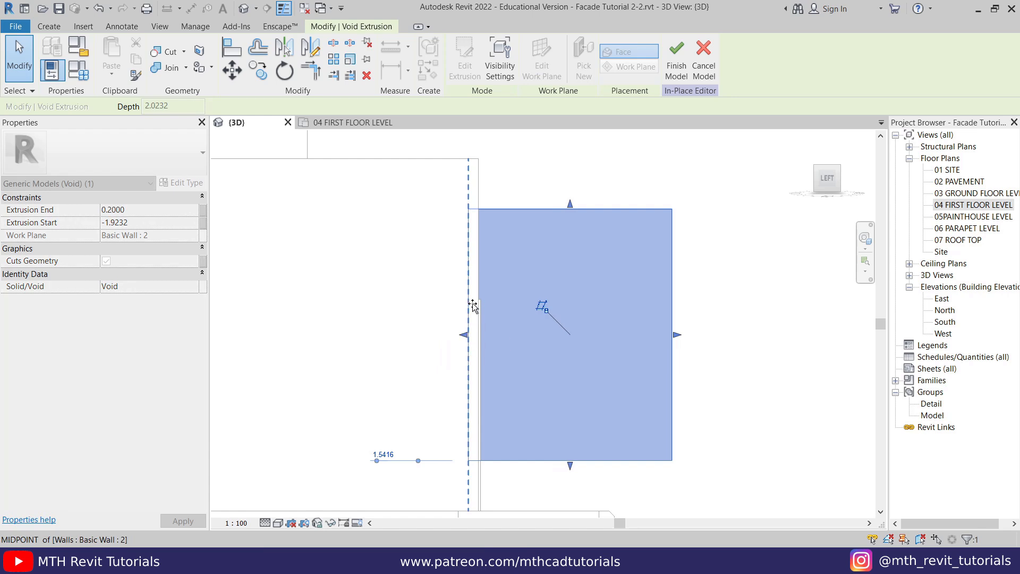
left_click_drag(469, 306, 469, 305)
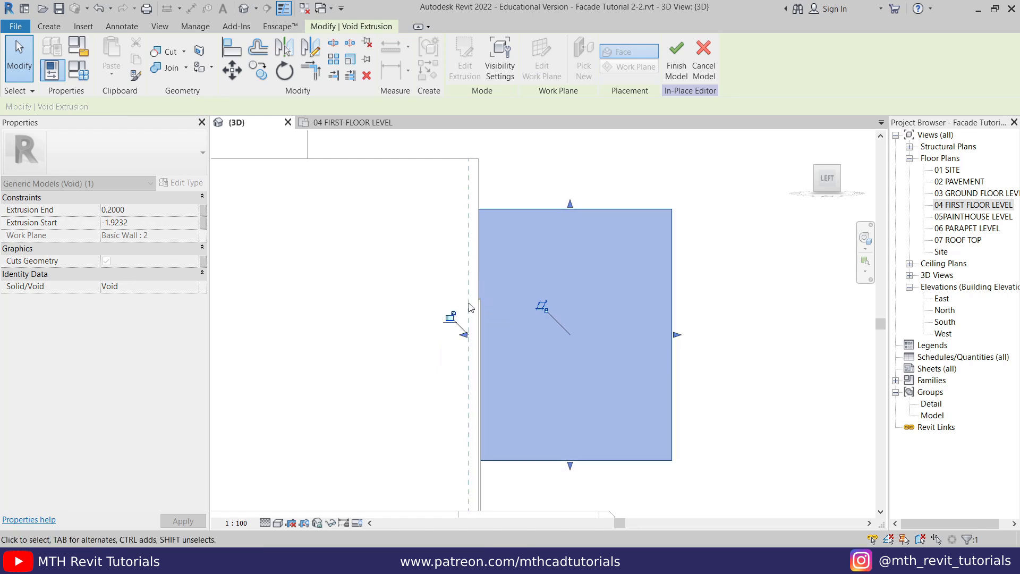
scroll(485, 267, "down", 2)
middle_click_drag(486, 268, 423, 397, "shift")
left_click(424, 396)
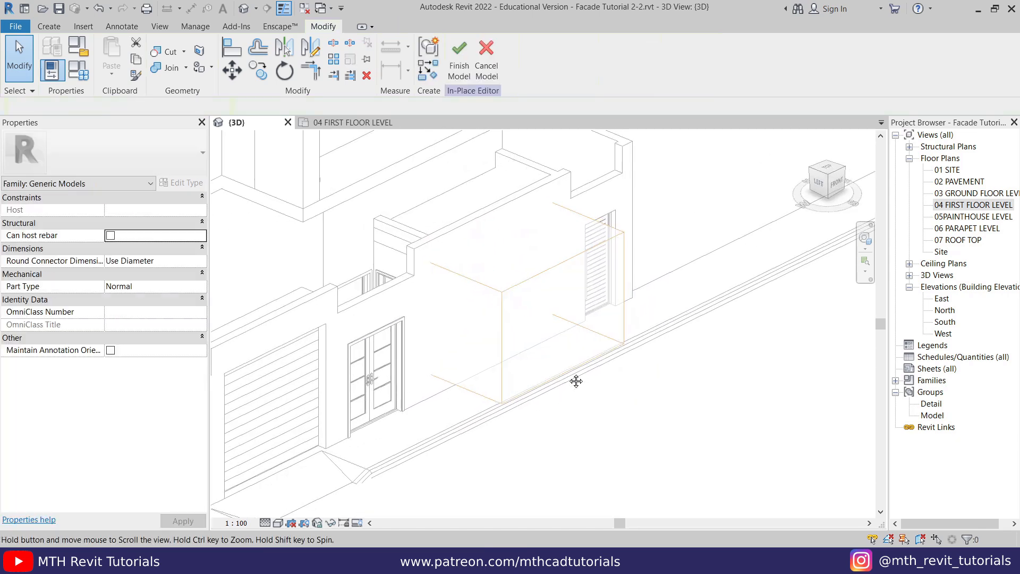
- Cut the boundary wall with the void to form the rectangular recess
scroll(494, 317, "up", 3)
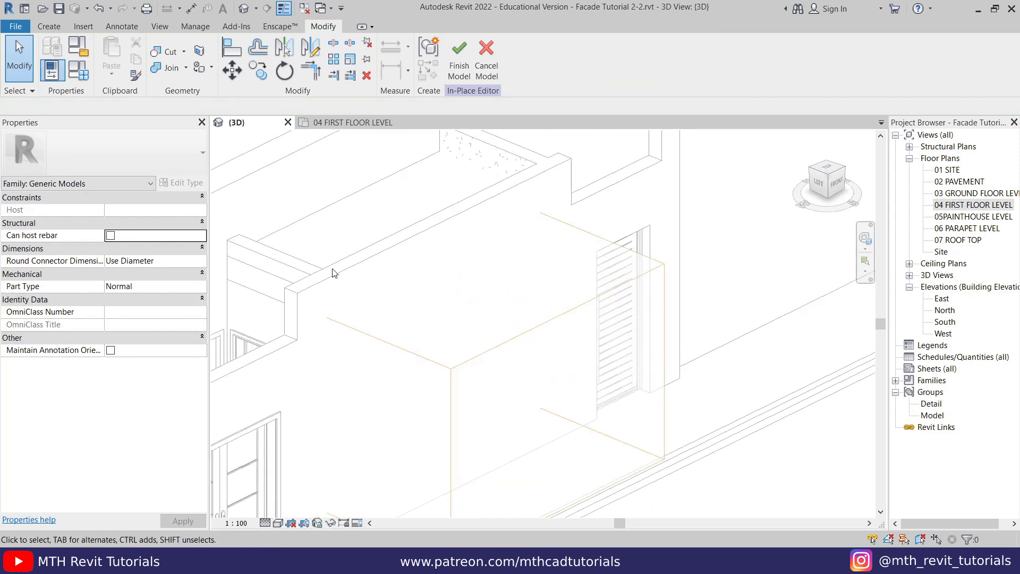
left_click(172, 53)
left_click(513, 339)
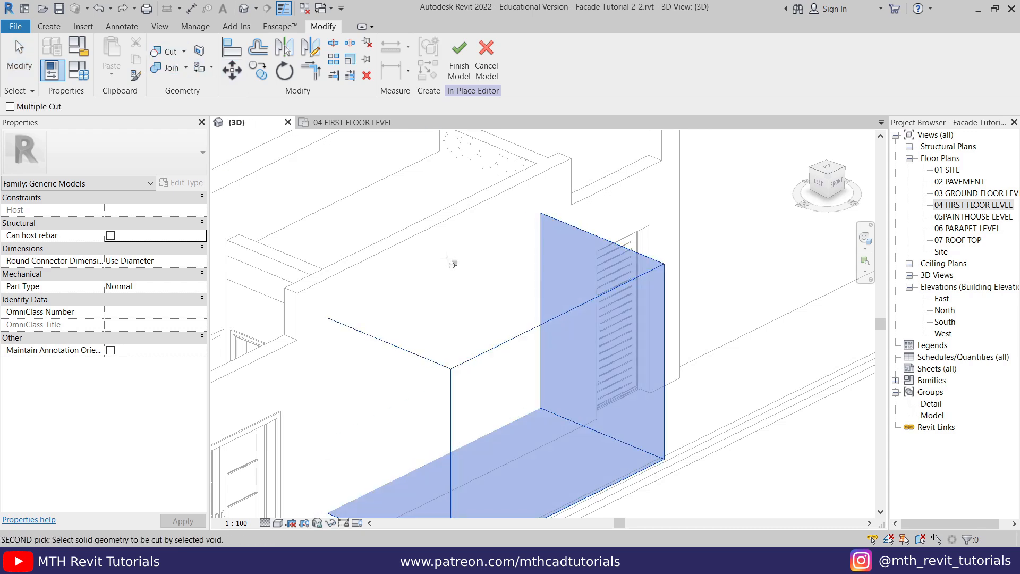
left_click(397, 247)
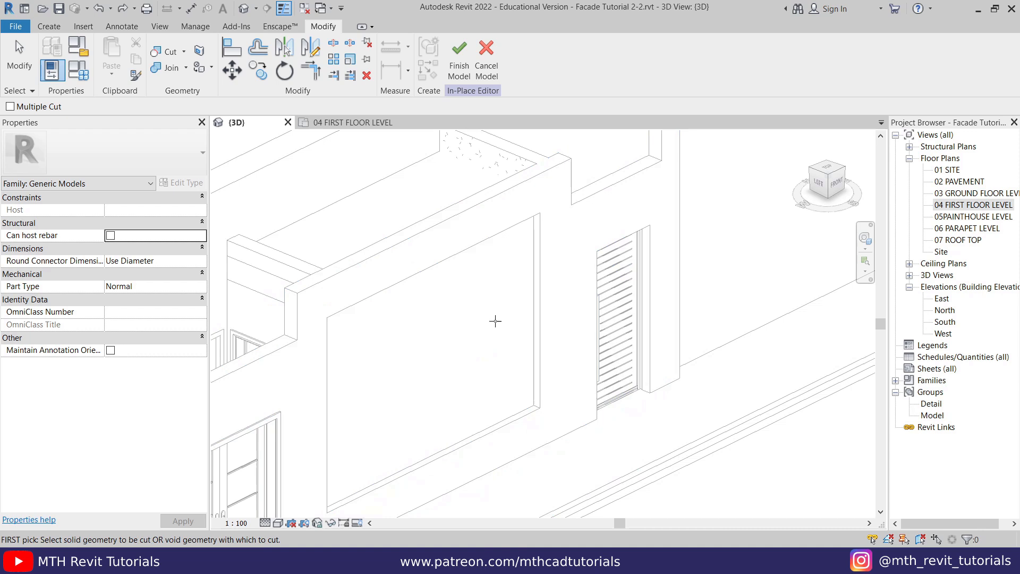
key("Escape")
key("Escape")
- Examine the wall's rectangular recess in shaded 3D and front views
middle_click_drag(532, 394, 543, 301, "shift")
middle_click_drag(629, 355, 617, 426, "shift")
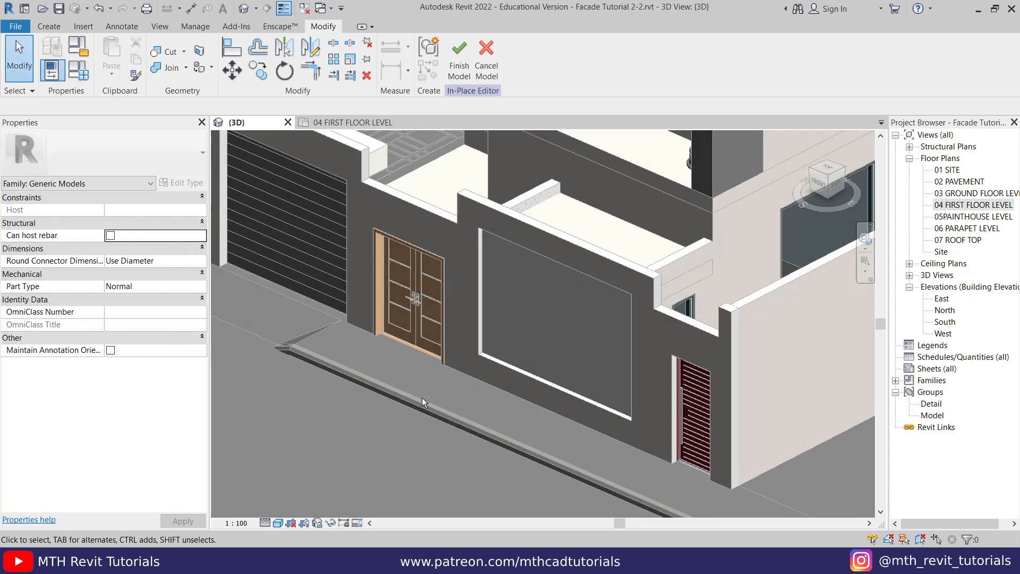
middle_click_drag(422, 397, 572, 407, "shift")
scroll(648, 315, "up", 3)
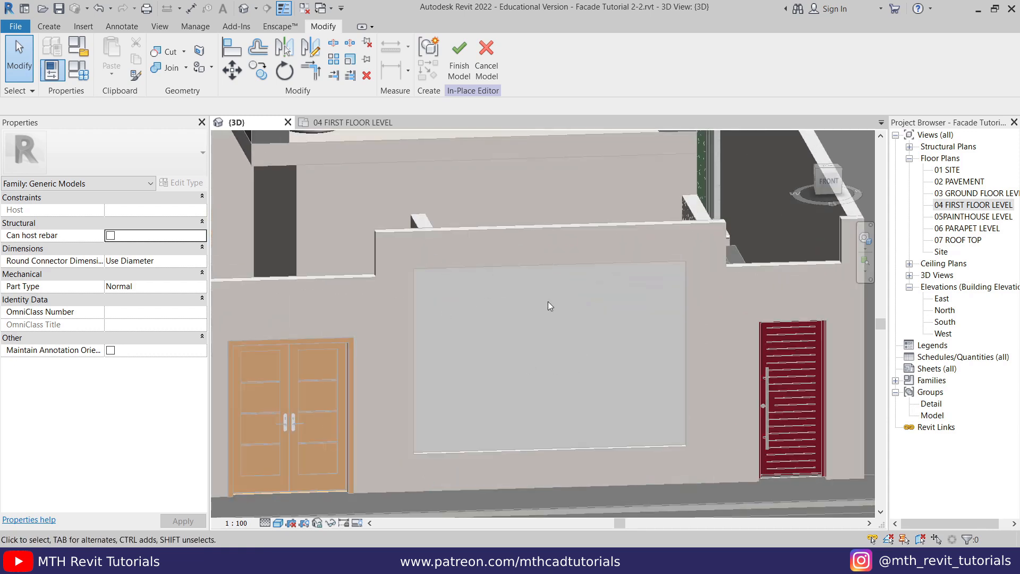
left_click(828, 182)
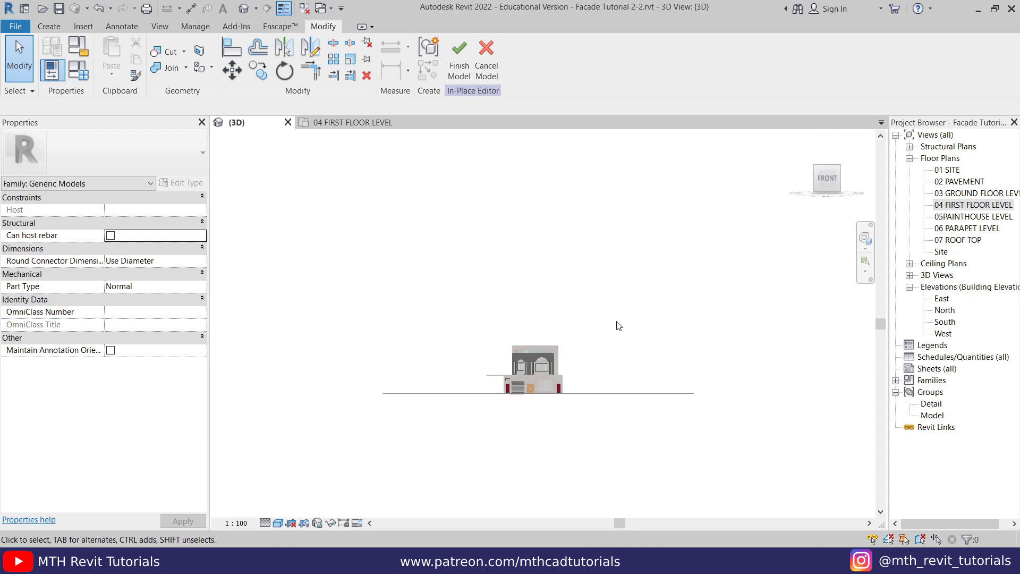
scroll(571, 347, "up", 5)
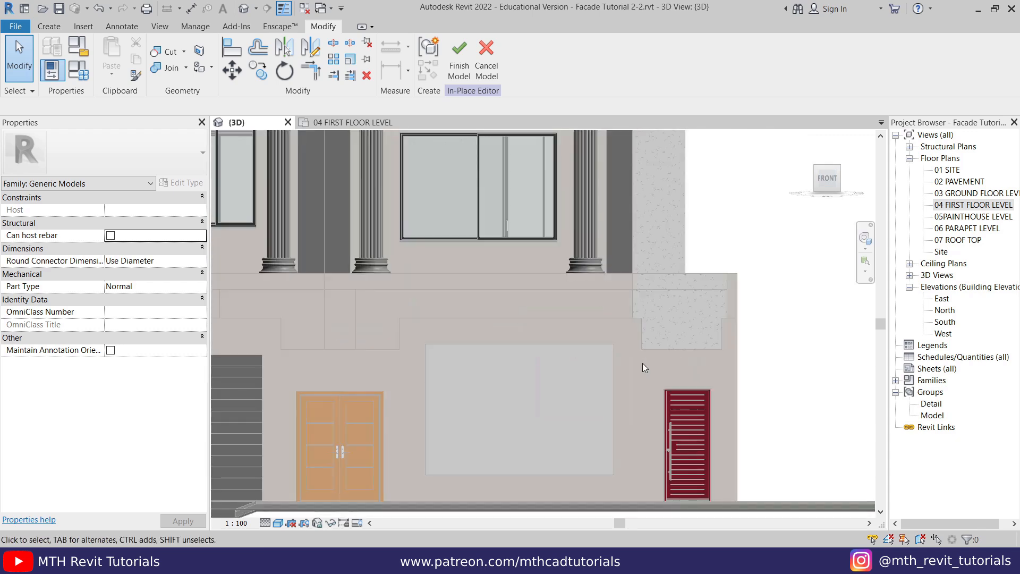
scroll(587, 427, "up", 2)
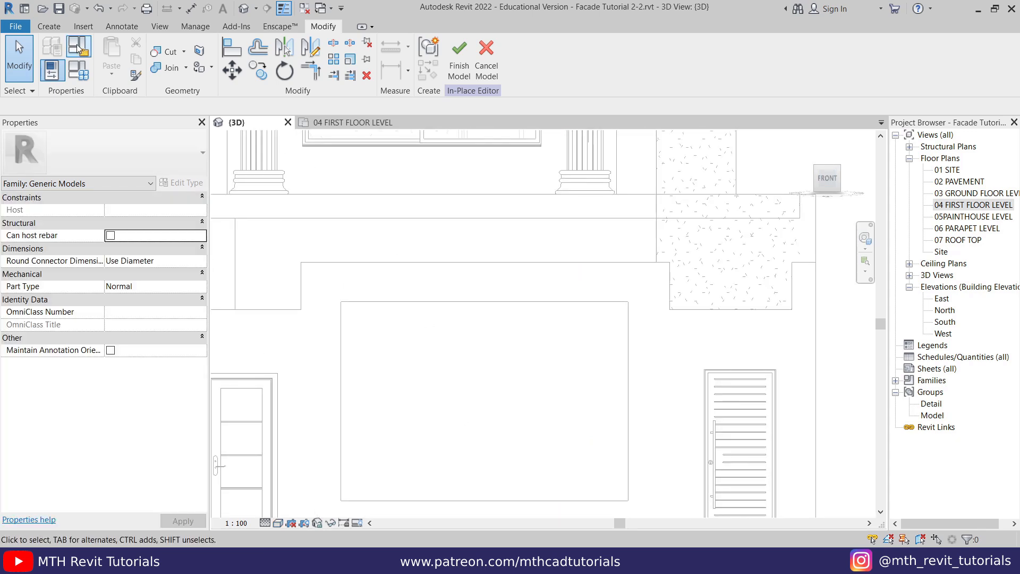
- Start a sweep and sketch its rectangular path, about 2.15 m high, in the left part of the recess, offset 0.2 m inside its edges
left_click(49, 27)
left_click(202, 67)
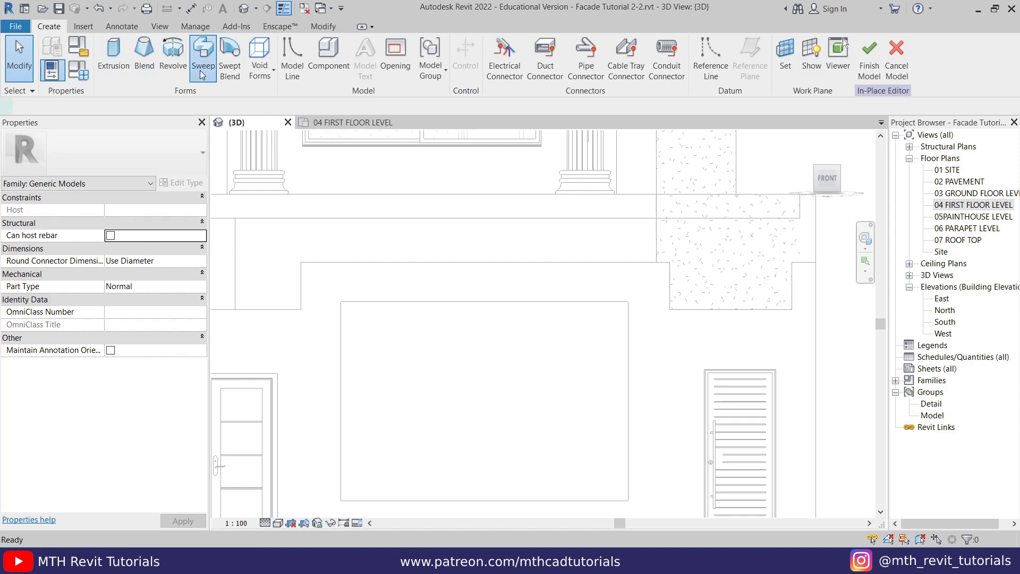
scroll(477, 297, "down", 1)
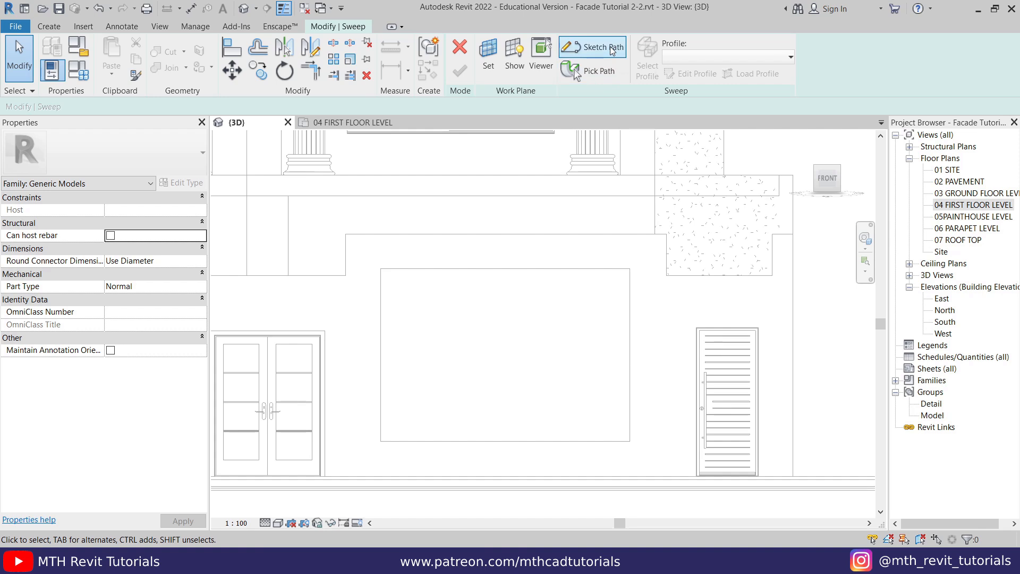
left_click(592, 47)
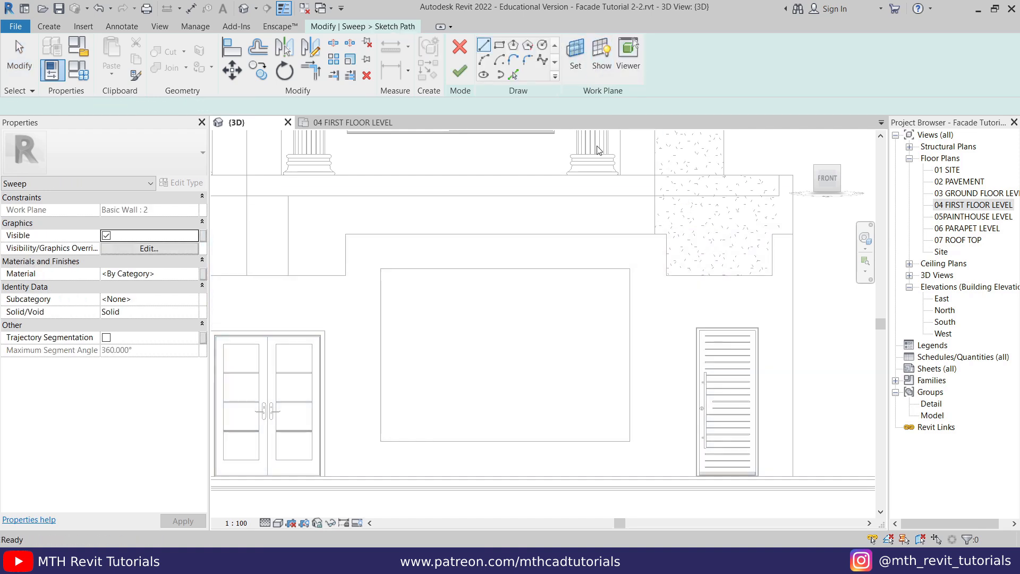
key("Escape")
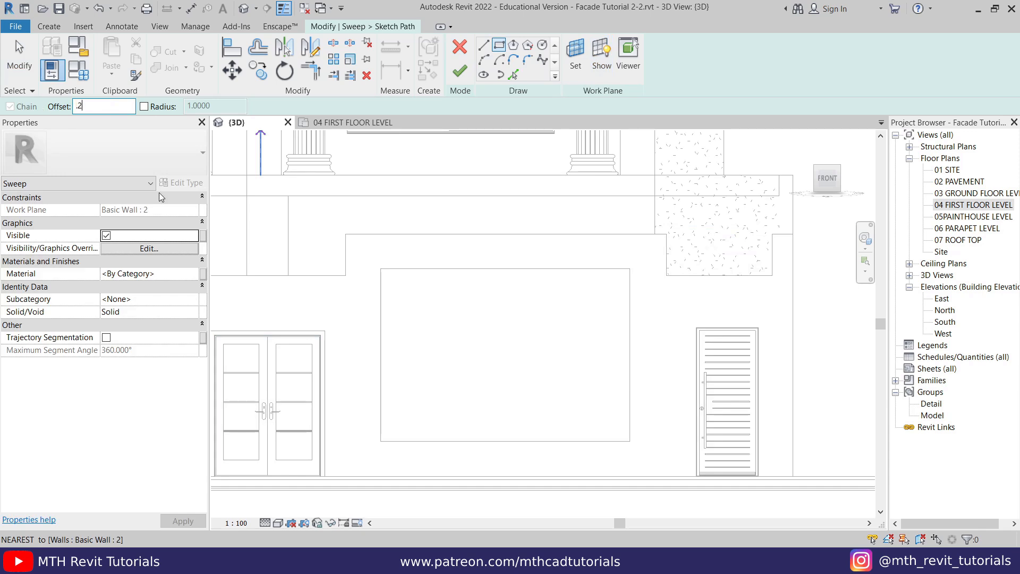
left_click(380, 269)
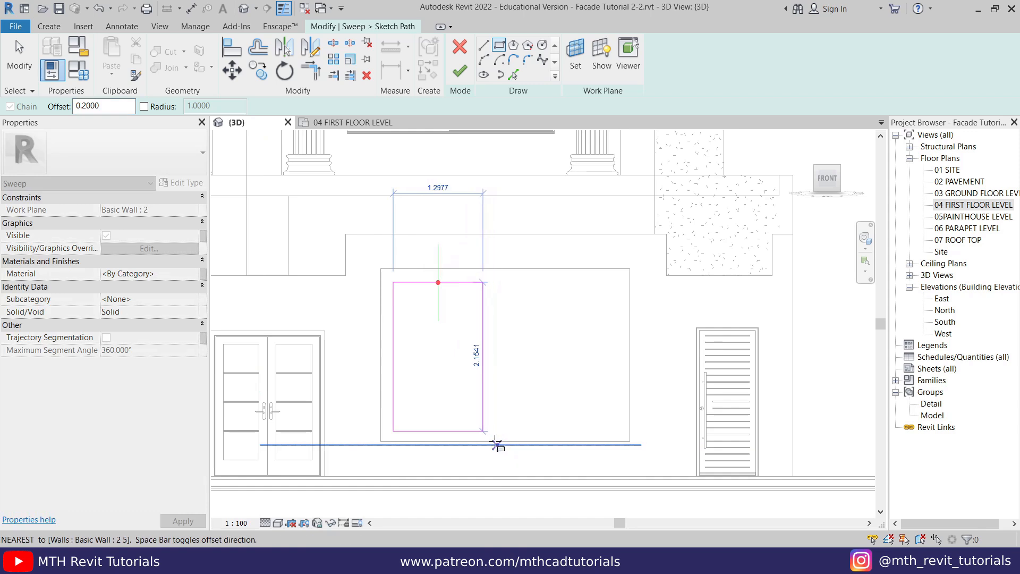
left_click(509, 445)
right_click(579, 266)
left_click(600, 275)
scroll(445, 338, "up", 2)
scroll(444, 308, "down", 2)
middle_click_drag(444, 308, 524, 348, "shift")
scroll(691, 351, "up", 2)
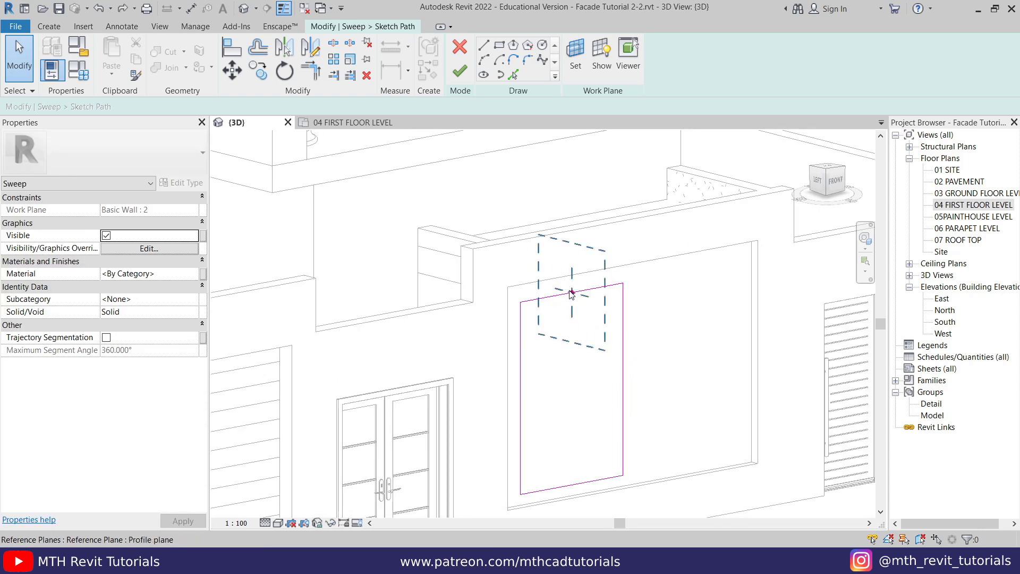
left_click(460, 72)
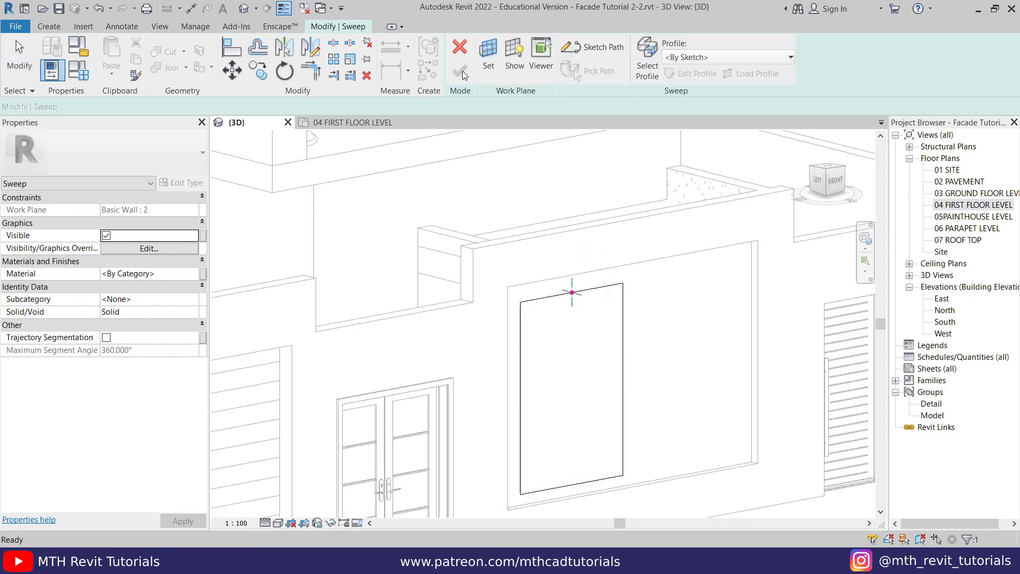
- In the left view, sketch a sweep profile circle of 0.02 m radius centred on the path's profile plane intersection
left_click(819, 188)
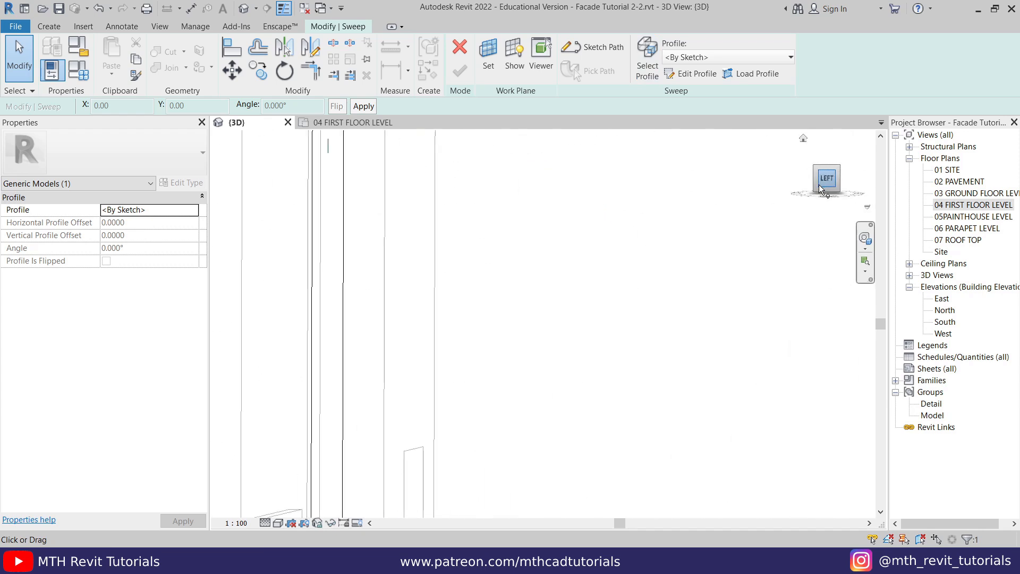
left_click(679, 77)
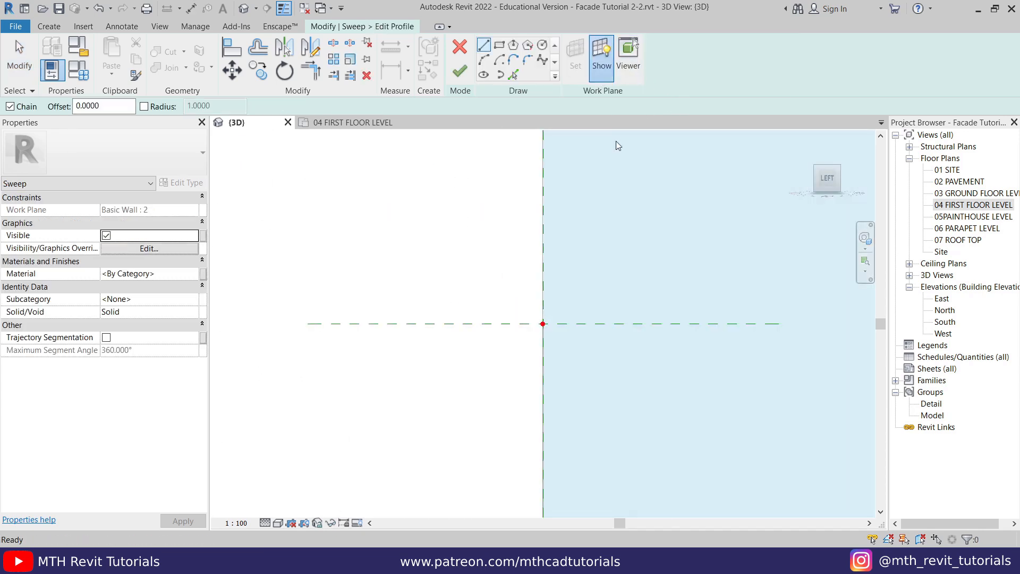
left_click(542, 46)
scroll(681, 228, "down", 3)
scroll(681, 228, "up", 4)
left_click(475, 349)
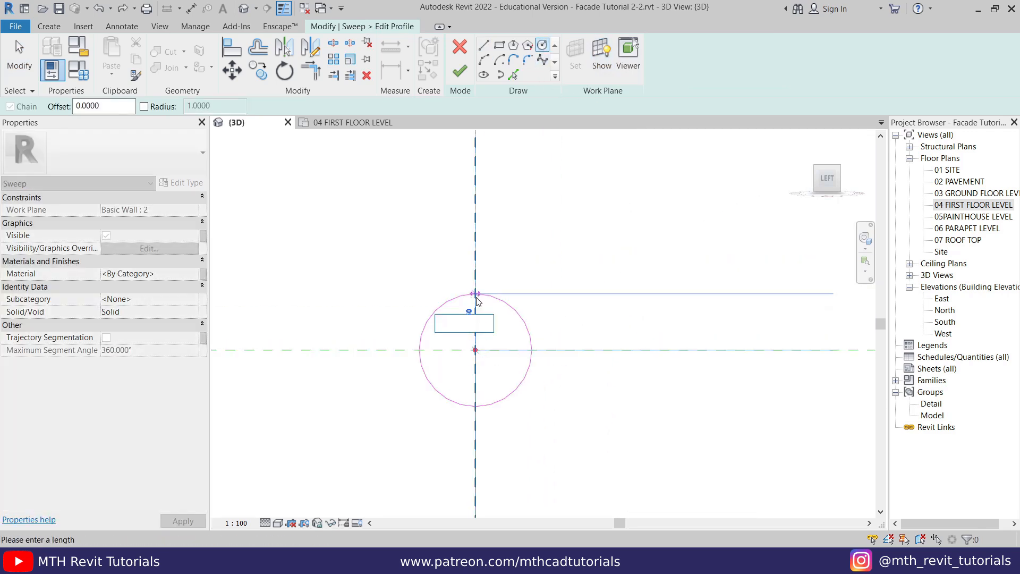
type(".02")
key("Return")
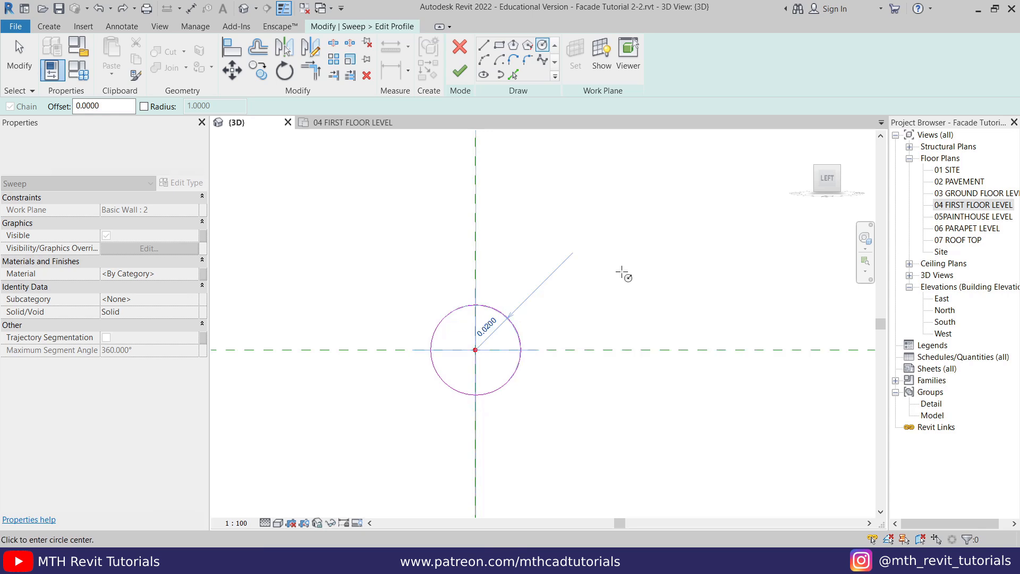
- Draw a vertical diameter line across the profile circle from its lowest to its highest point
left_click(483, 46)
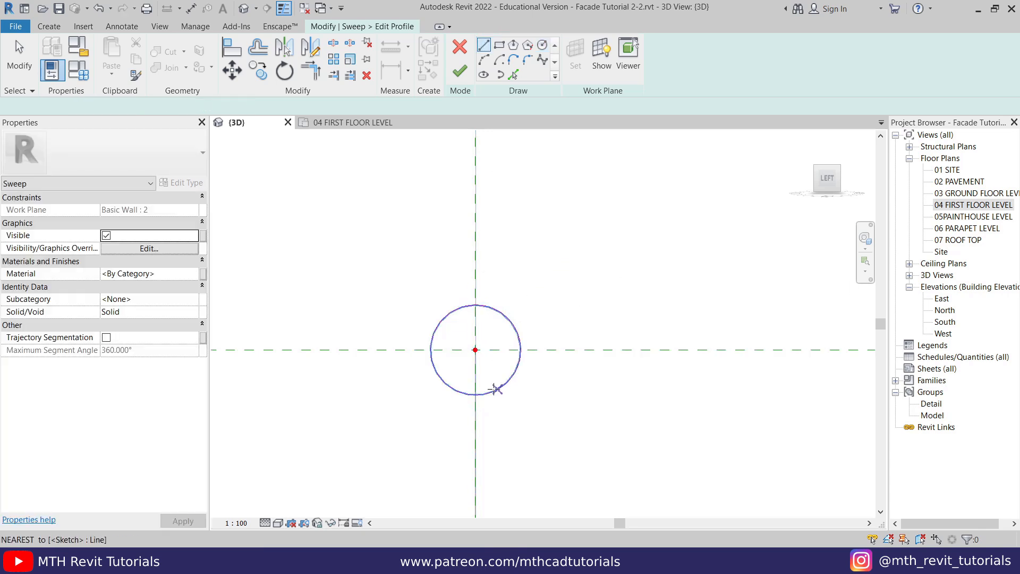
left_click(475, 394)
left_click(475, 304)
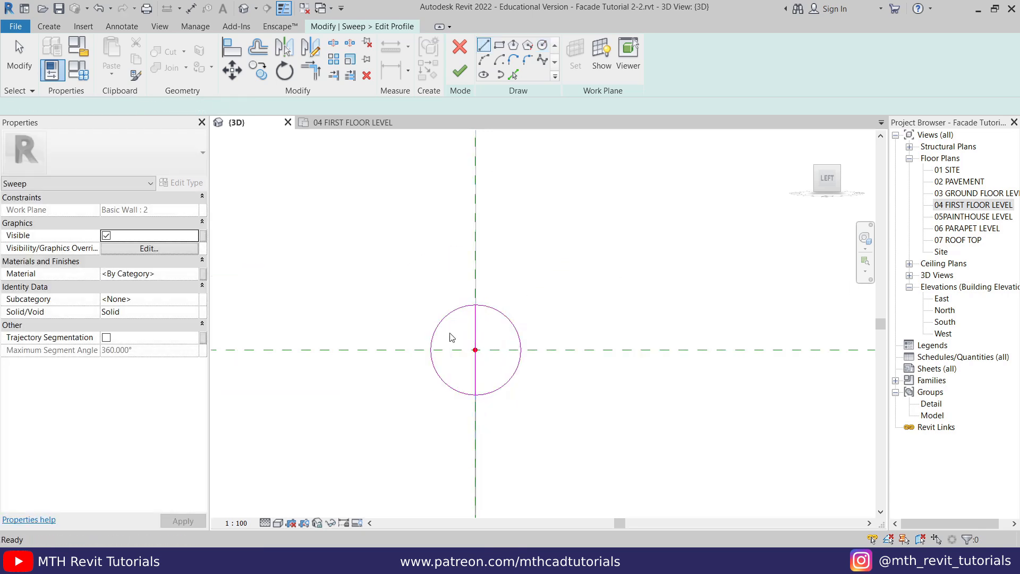
key("Escape")
key("Escape")
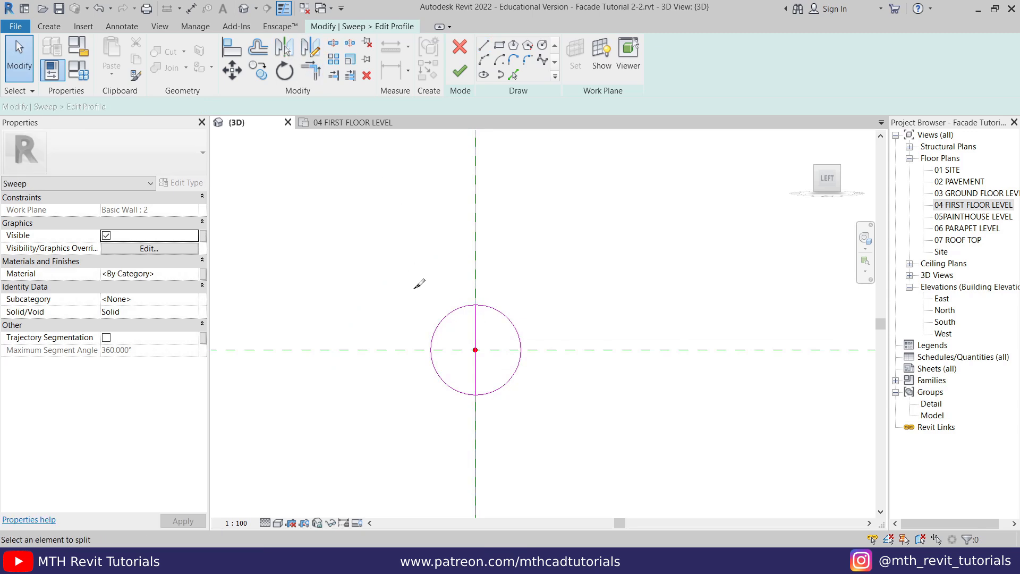
- Trim the circle against the diameter line, leaving only the right half as a closed half-round profile
key("t")
key("r")
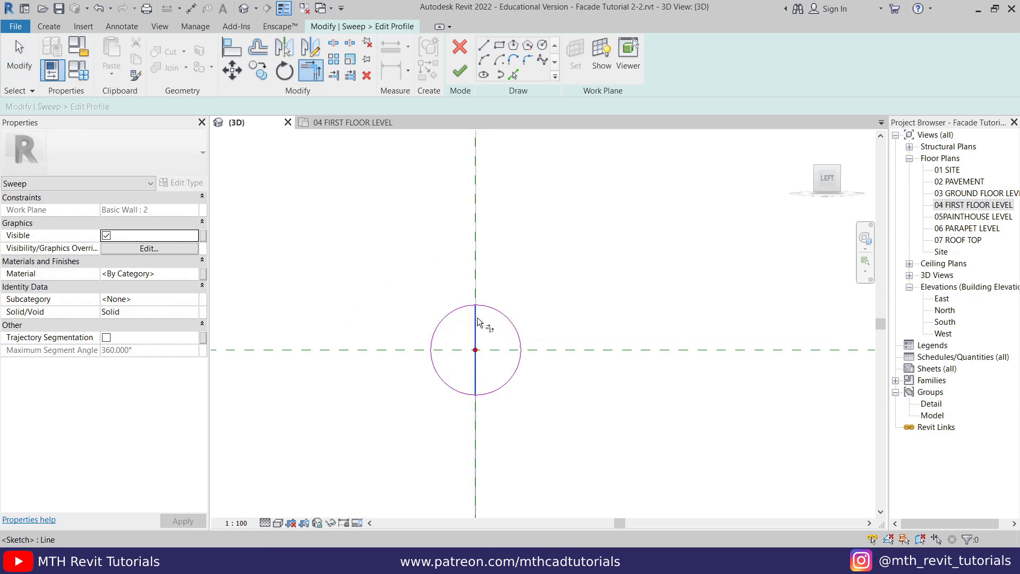
right_click(601, 294)
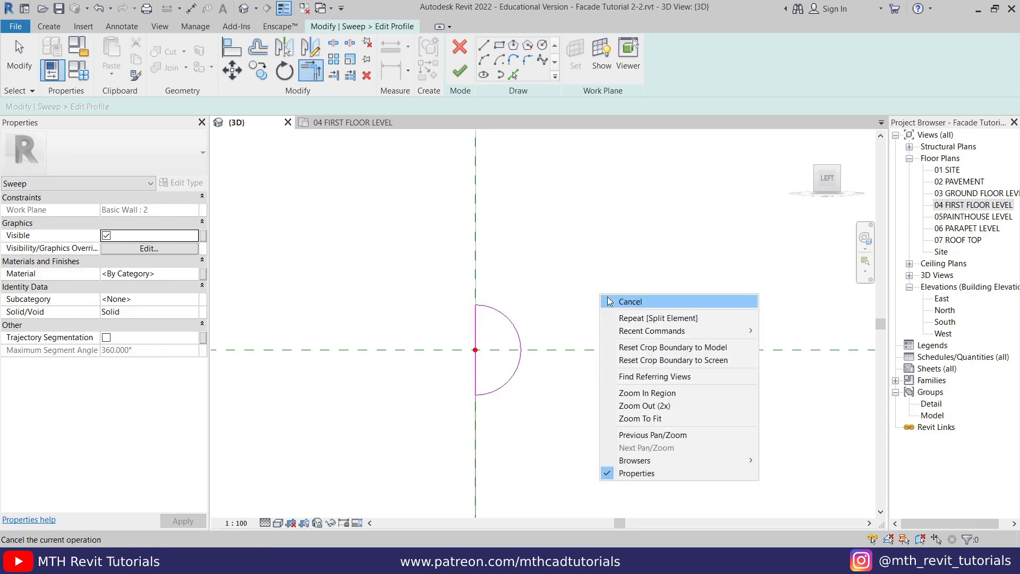
left_click(625, 305)
left_click_drag(446, 275, 549, 422)
scroll(594, 216, "down", 3)
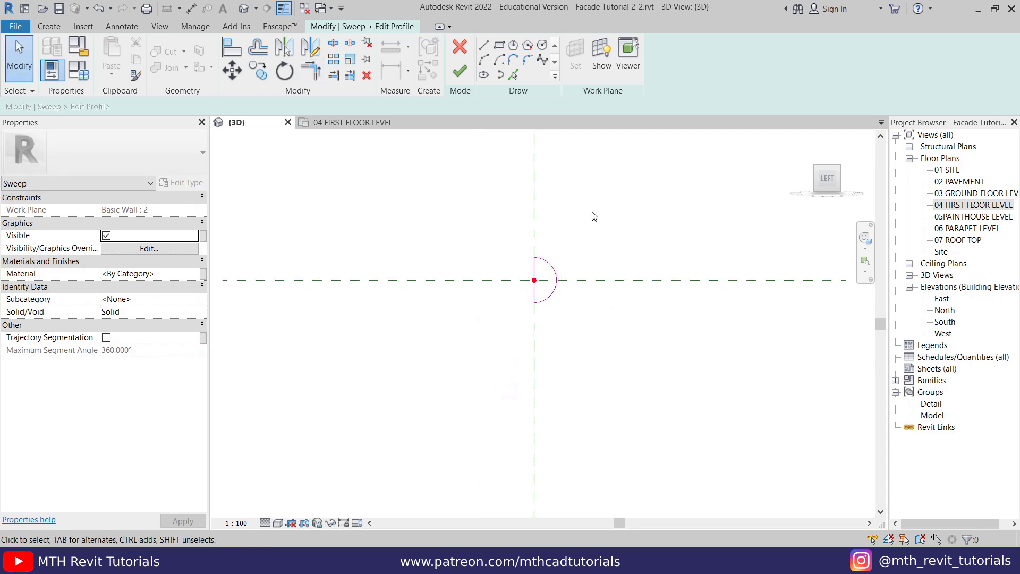
- Finish the half-round profile and complete the sweep as a rectangular moulding frame
left_click(457, 72)
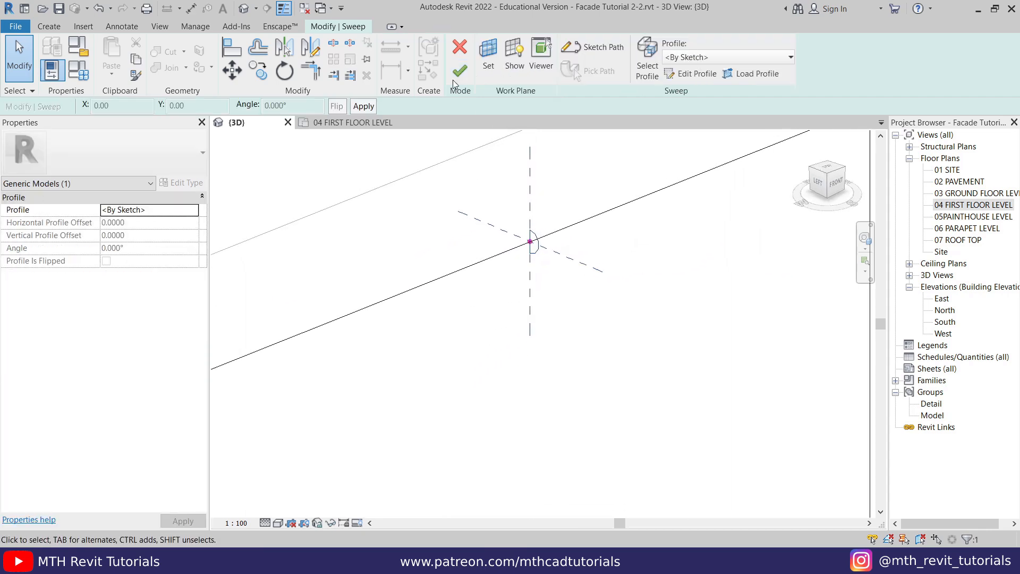
left_click(458, 72)
scroll(500, 298, "down", 3)
left_click(647, 321)
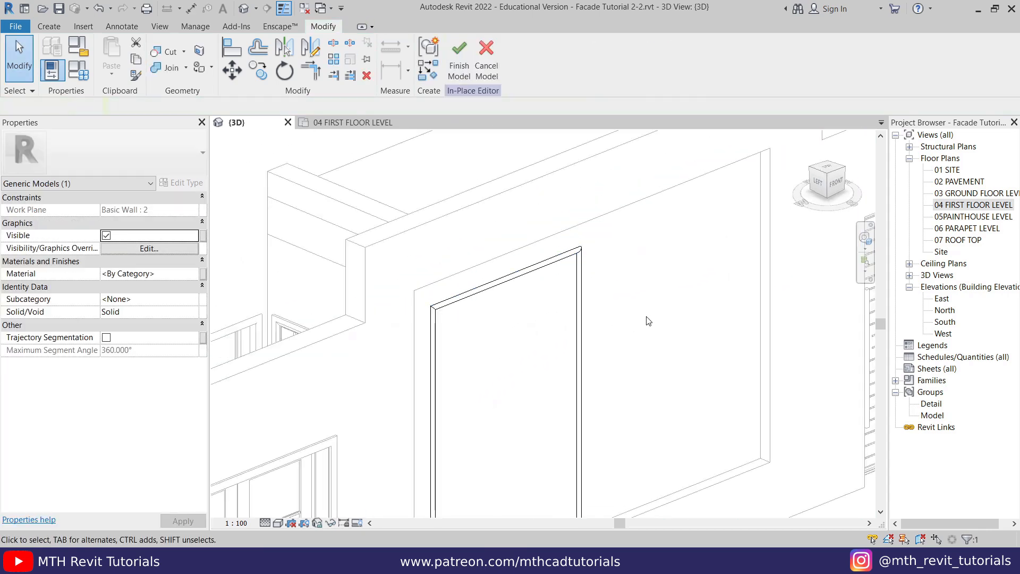
- In the front view, mirror a copy of the moulding frame about a vertical axis through the midpoint of the wall's top edge above the recess
scroll(416, 221, "down", 3)
middle_click_drag(547, 342, 387, 307, "shift")
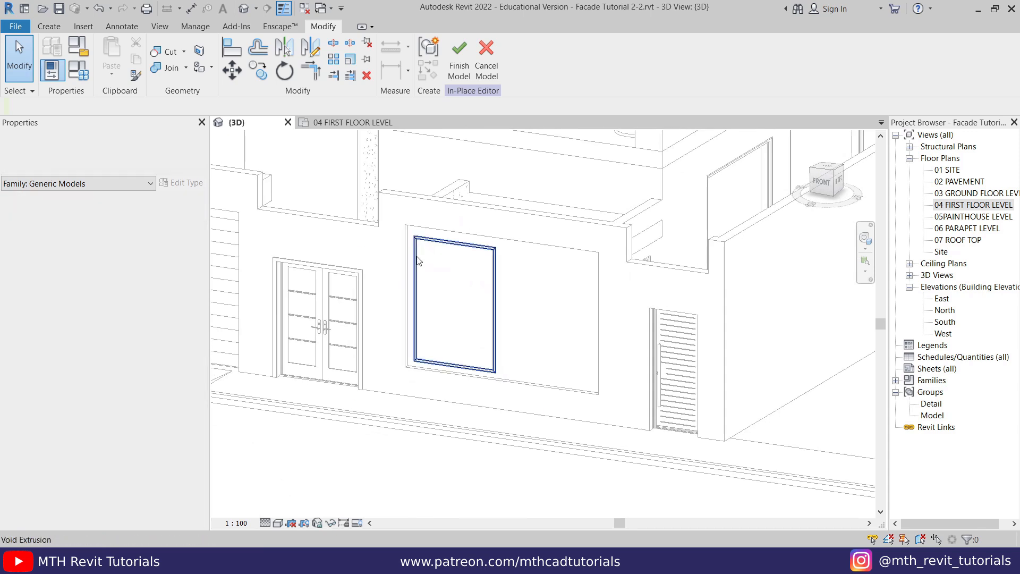
middle_click_drag(433, 331, 485, 311, "shift")
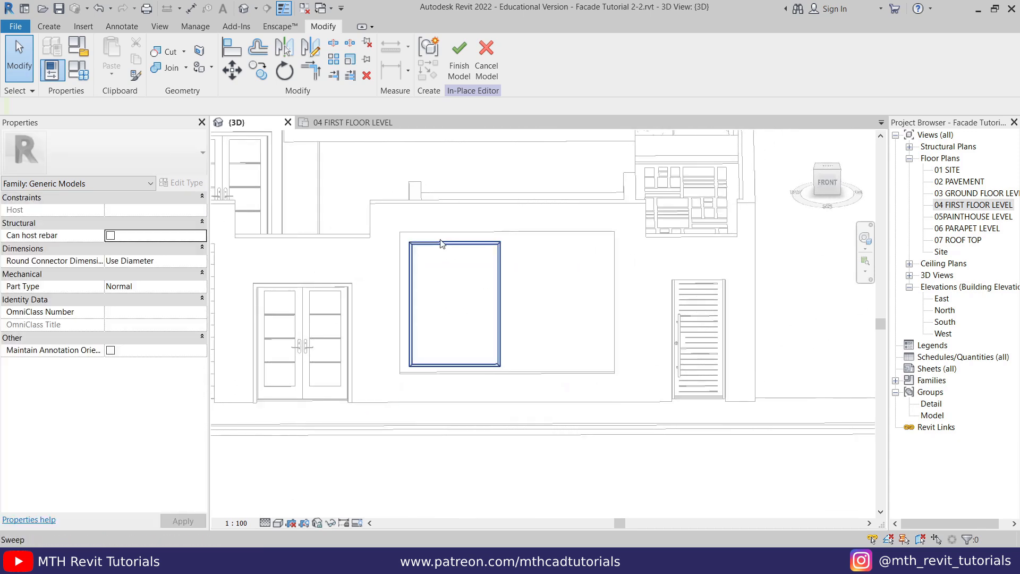
left_click(828, 183)
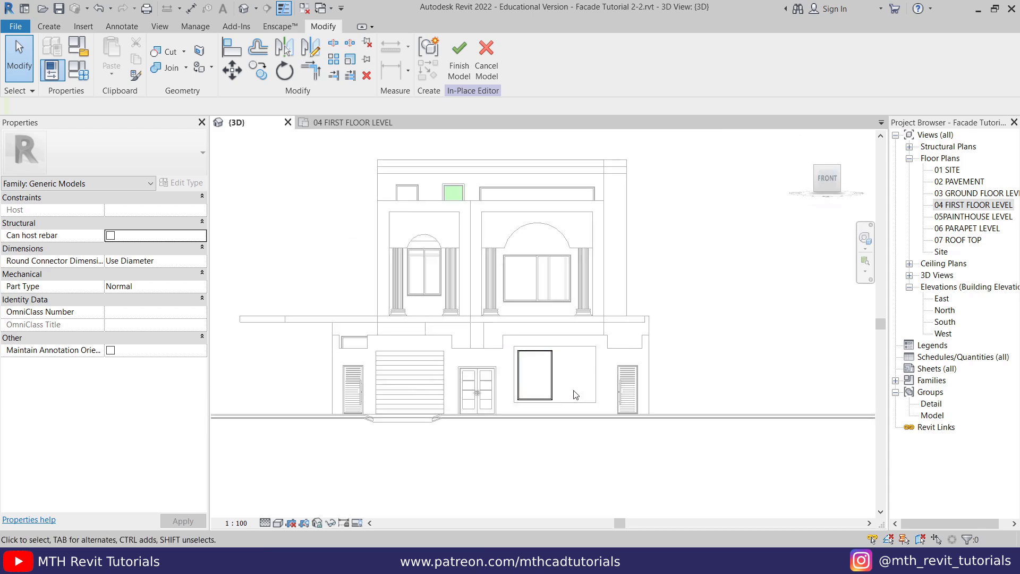
scroll(571, 391, "up", 6)
left_click(509, 325)
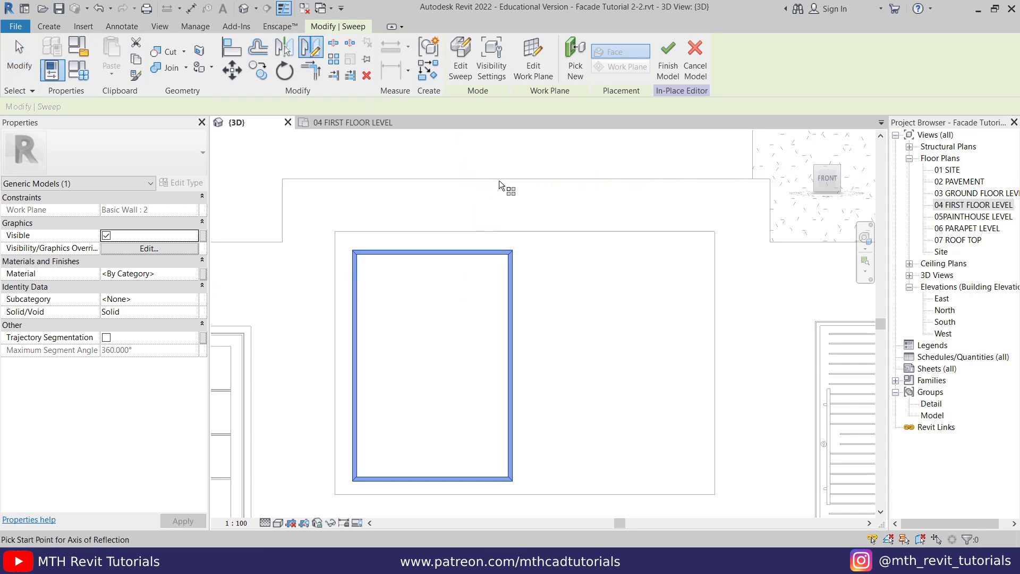
key("d")
key("m")
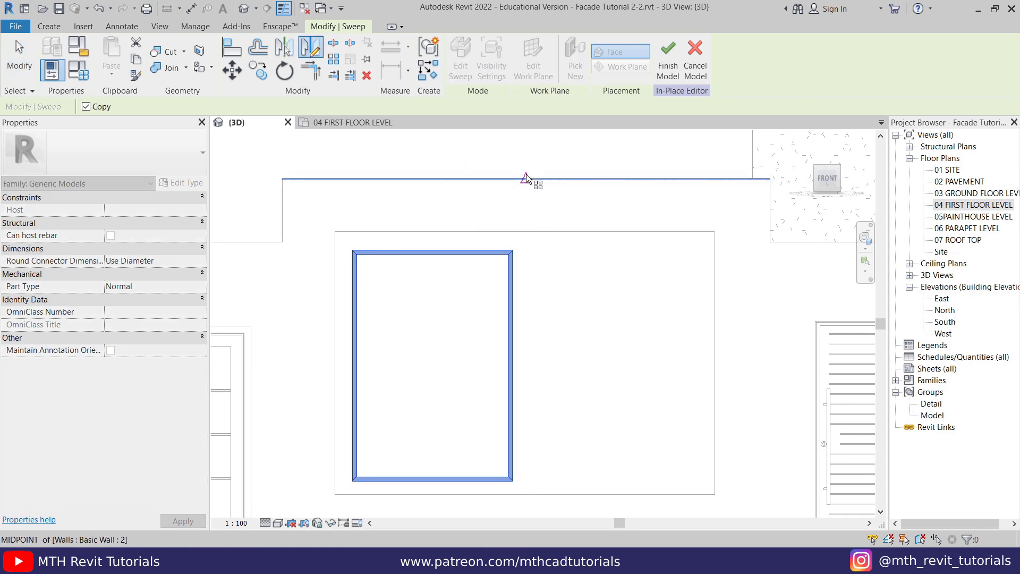
left_click(526, 178)
left_click(524, 142)
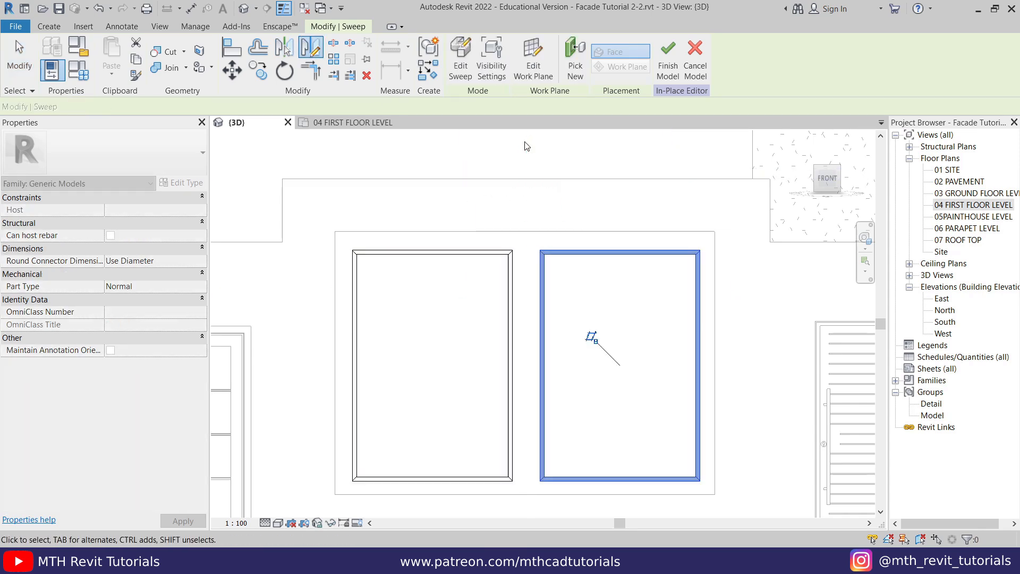
key("Escape")
- Examine the two moulding frames inside the recess in the 3D and front views
scroll(563, 240, "down", 2)
scroll(495, 238, "down", 3)
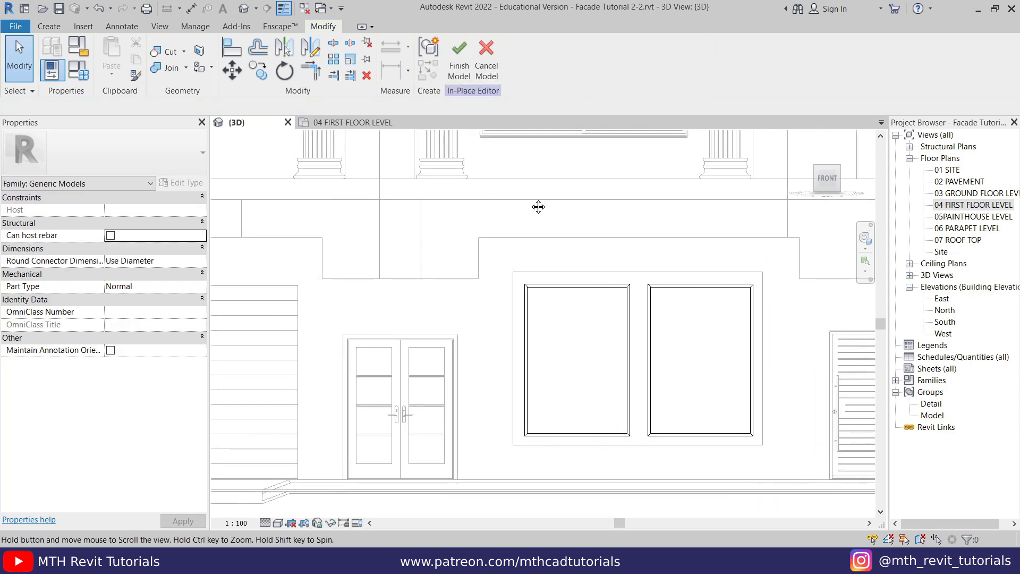
middle_click_drag(501, 216, 453, 348, "shift")
key("Escape")
scroll(453, 348, "up", 3)
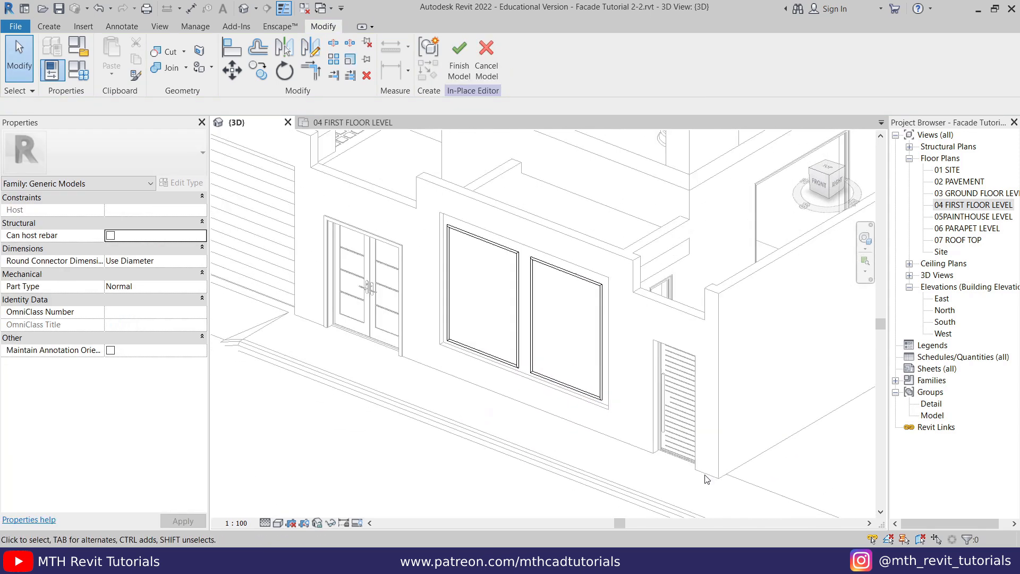
scroll(533, 433, "up", 3)
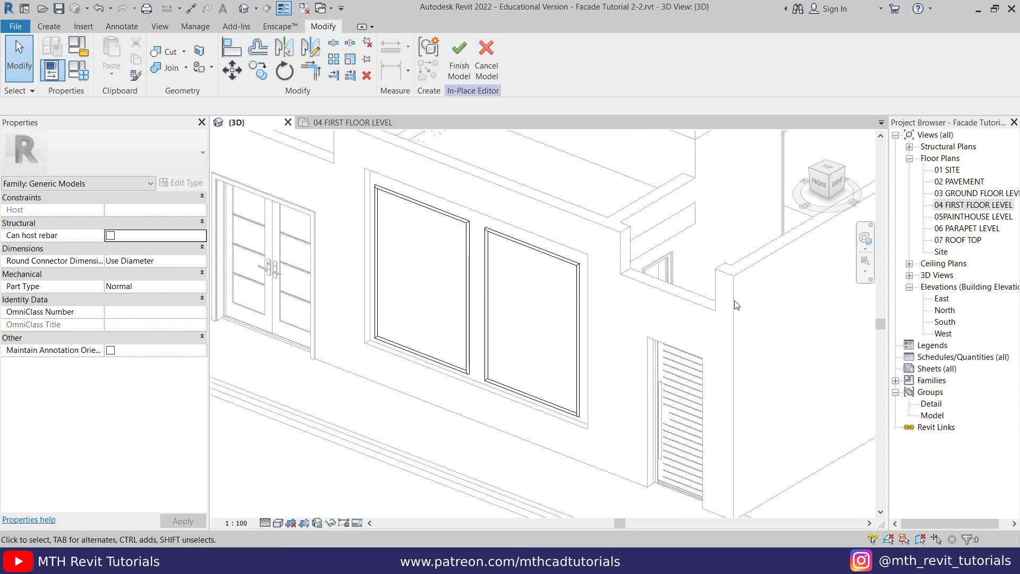
left_click(820, 186)
scroll(547, 372, "up", 4)
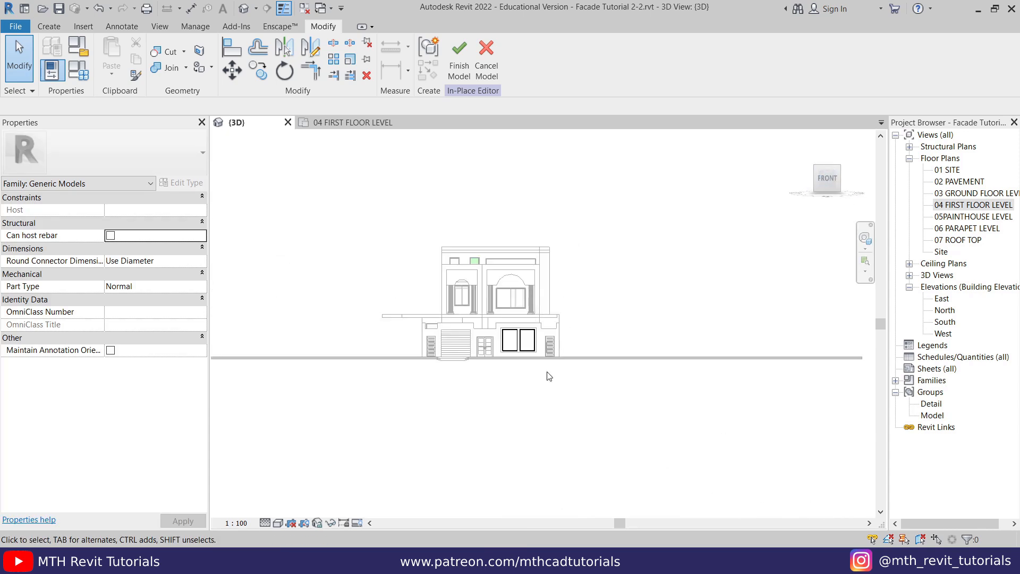
scroll(506, 259, "up", 3)
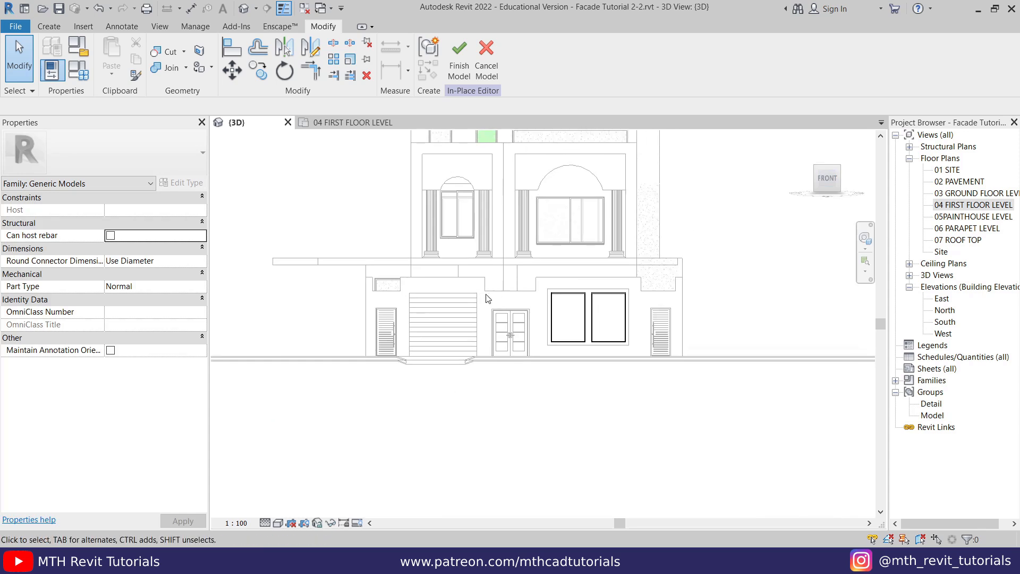
- Start a sweep with a sketched path on the front wall and set the line-picking offset to 0.05
left_click(60, 28)
left_click(212, 66)
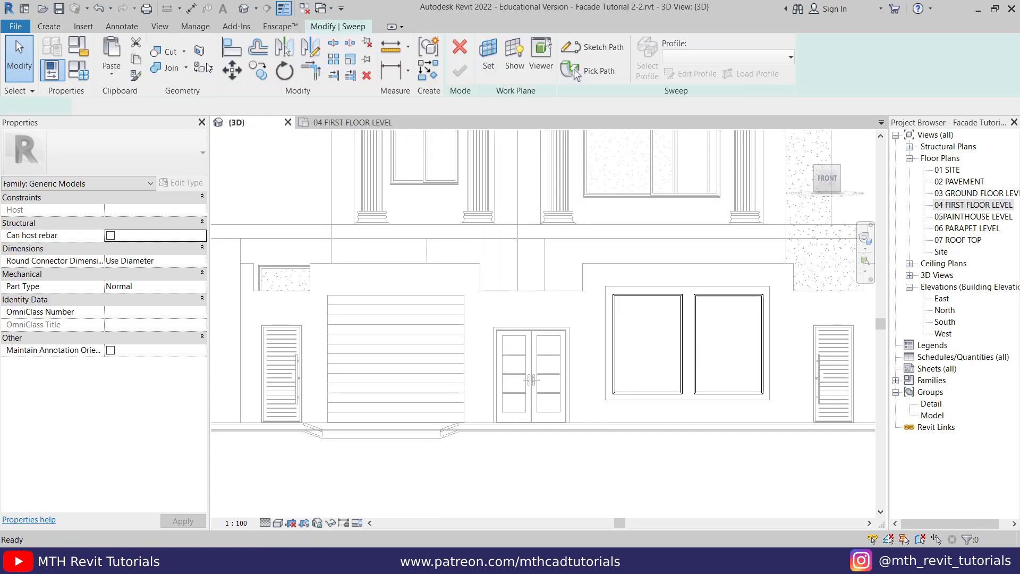
left_click(615, 57)
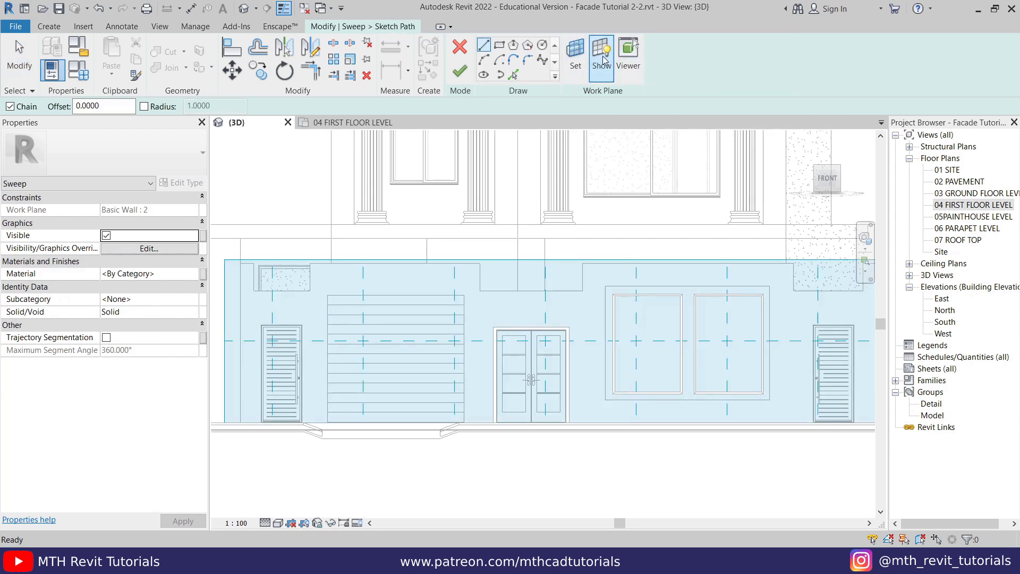
left_click(602, 57)
left_click(513, 74)
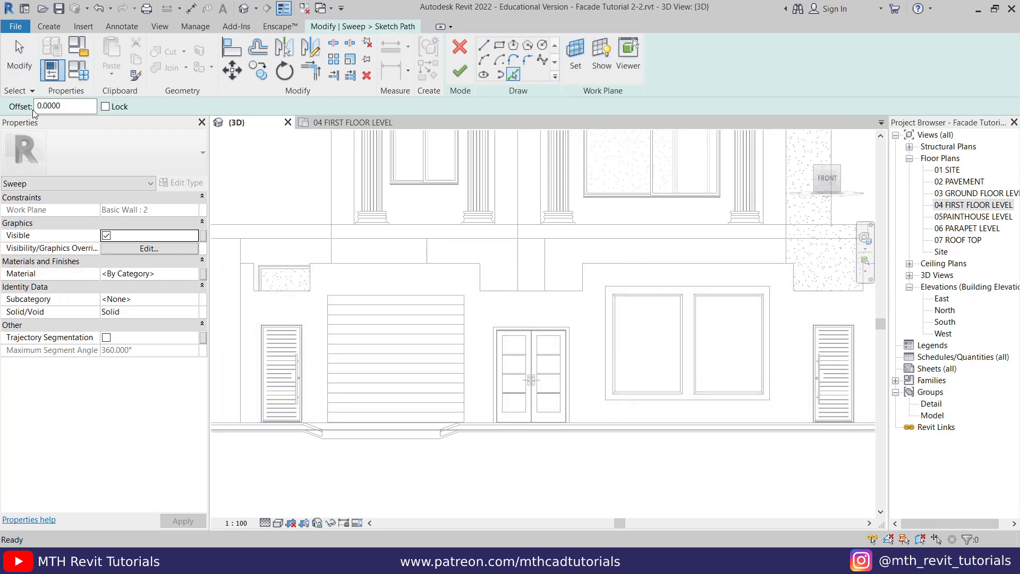
left_click_drag(73, 107, 2, 110)
type(".05")
scroll(404, 334, "up", 5)
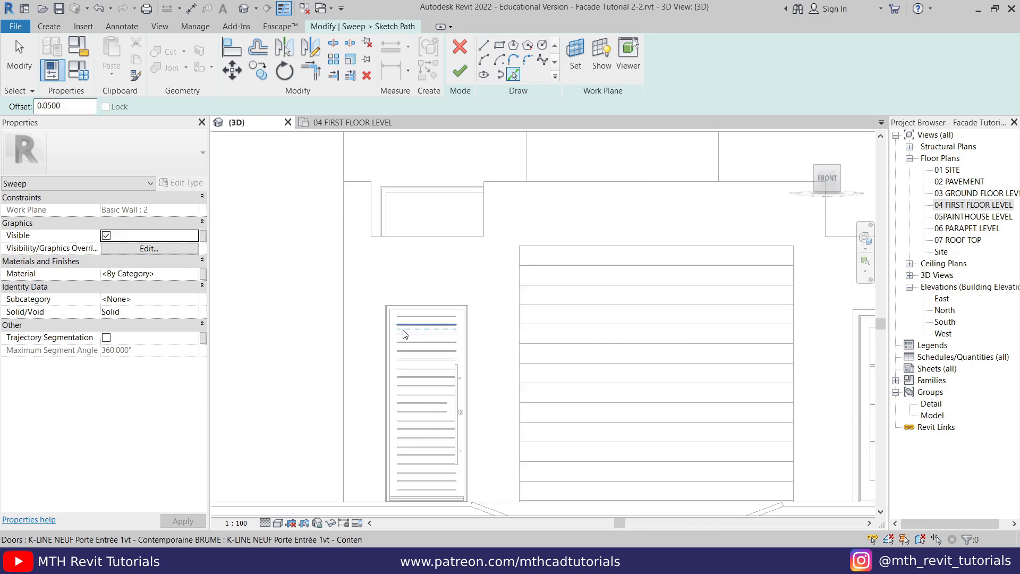
- Pick path lines offset 0.05 inward from the wall's left edge, its top edge and the sides and bottom of the left notch
scroll(344, 257, "up", 2)
left_click(341, 256)
scroll(354, 169, "up", 3)
left_click(362, 151)
left_click(393, 206)
left_click(472, 297)
middle_click_drag(682, 208, 550, 253)
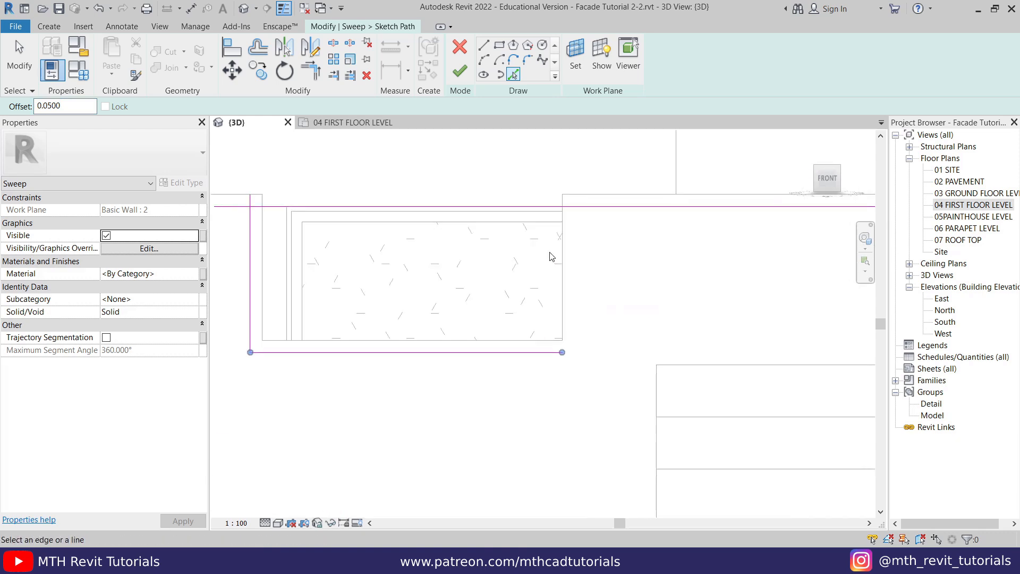
scroll(602, 199, "down", 3)
middle_click_drag(765, 303, 796, 335)
scroll(407, 243, "up", 2)
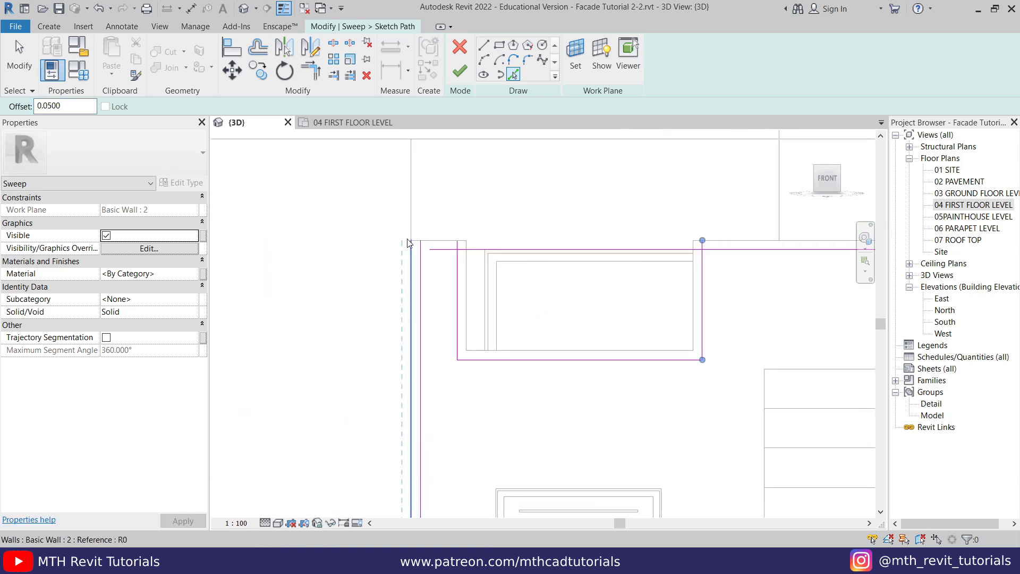
- Trim the path lines into clean corners between the wall's left edge and the left notch
right_click(547, 175)
left_click(570, 190)
key("t")
key("r")
left_click(457, 272)
left_click(442, 249)
left_click(435, 249)
left_click(420, 261)
middle_click_drag(647, 301, 519, 302)
middle_click_drag(600, 254, 536, 274)
- Restart line picking with a 0.05 offset and add path lines for the top edge and the middle notch
left_click(513, 75)
left_click_drag(69, 106, 1, 111)
type(".05")
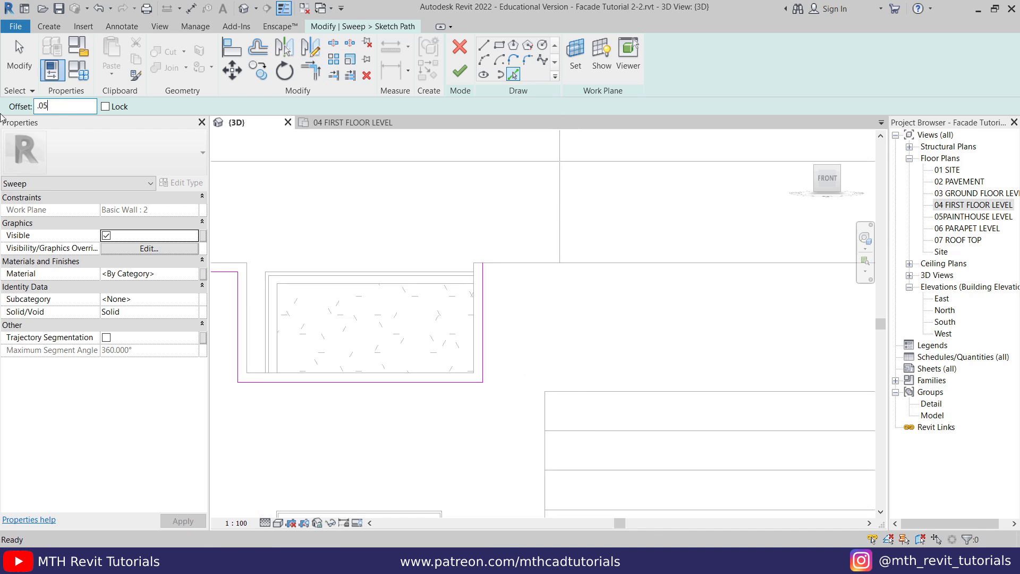
left_click(514, 272)
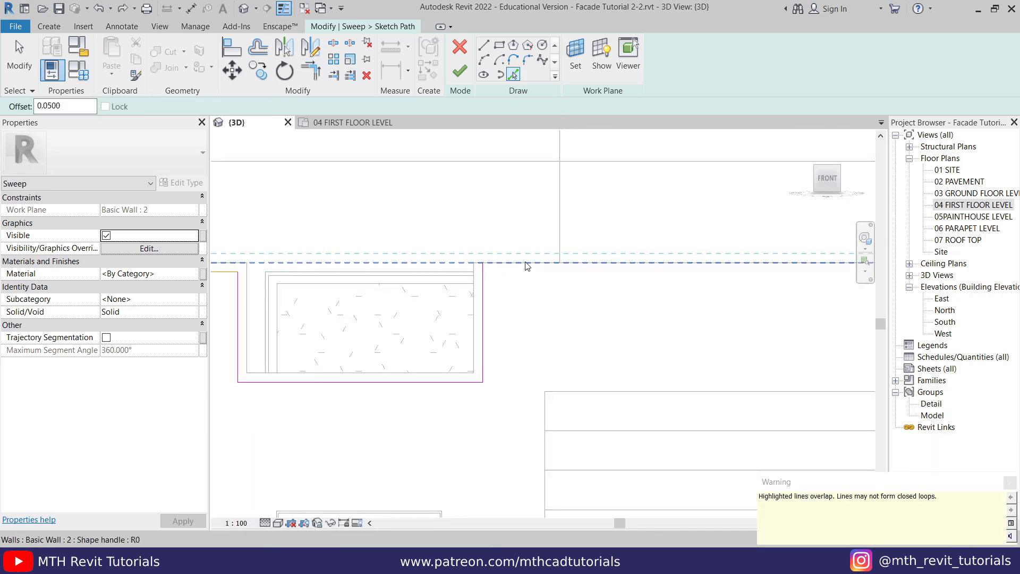
scroll(492, 324, "down", 3)
middle_click_drag(797, 324, 467, 288)
scroll(583, 269, "up", 2)
left_click(658, 336)
middle_click_drag(771, 336, 352, 386)
left_click(571, 327)
scroll(579, 324, "down", 2)
scroll(600, 329, "up", 2)
scroll(612, 319, "down", 2)
- Pick offset path lines along the sides and bottom of the right notch and the wall's right edge
middle_click_drag(692, 339, 289, 329)
scroll(604, 314, "up", 3)
left_click(640, 332)
left_click(690, 361)
middle_click_drag(823, 340, 450, 362)
left_click(521, 324)
scroll(540, 292, "up", 1)
left_click(573, 300)
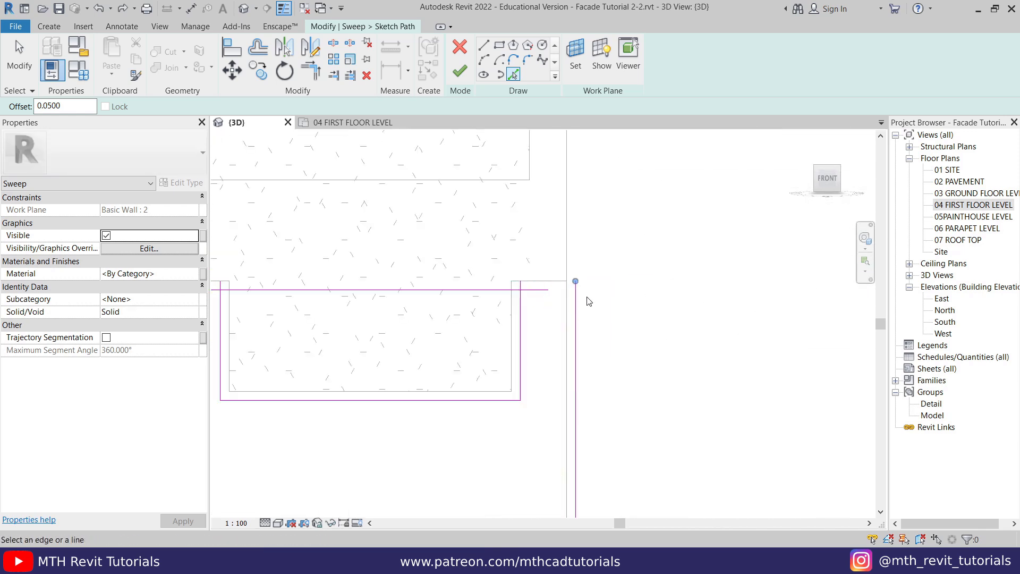
- Trim the top path line and the wall's right-edge line into a corner
scroll(566, 318, "down", 2)
middle_click_drag(708, 317, 563, 317)
scroll(563, 317, "up", 4)
scroll(602, 343, "down", 1)
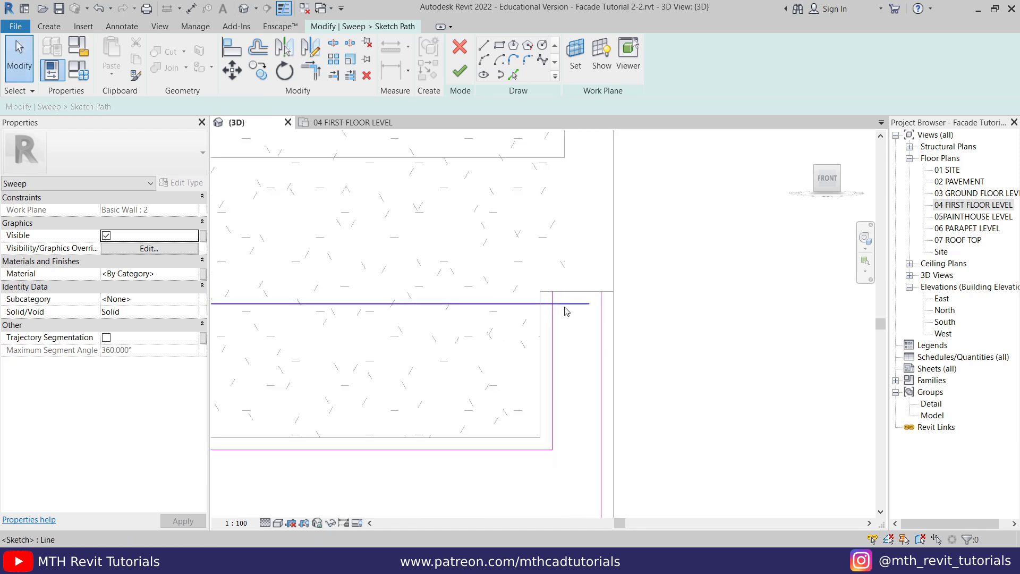
left_click(565, 304)
left_click(601, 319)
scroll(601, 319, "down", 1)
middle_click_drag(600, 319, 774, 341)
key("Escape")
- Split the long top path line where it crosses the right and middle notches
left_click(334, 43)
left_click(599, 330)
scroll(599, 330, "down", 4)
middle_click_drag(599, 330, 823, 342)
middle_click_drag(346, 363, 946, 366)
left_click(476, 344)
key("Escape")
- Trim the top path line to the left notch's right side and delete the leftover segment across that notch
scroll(531, 359, "up", 3)
key("t")
key("r")
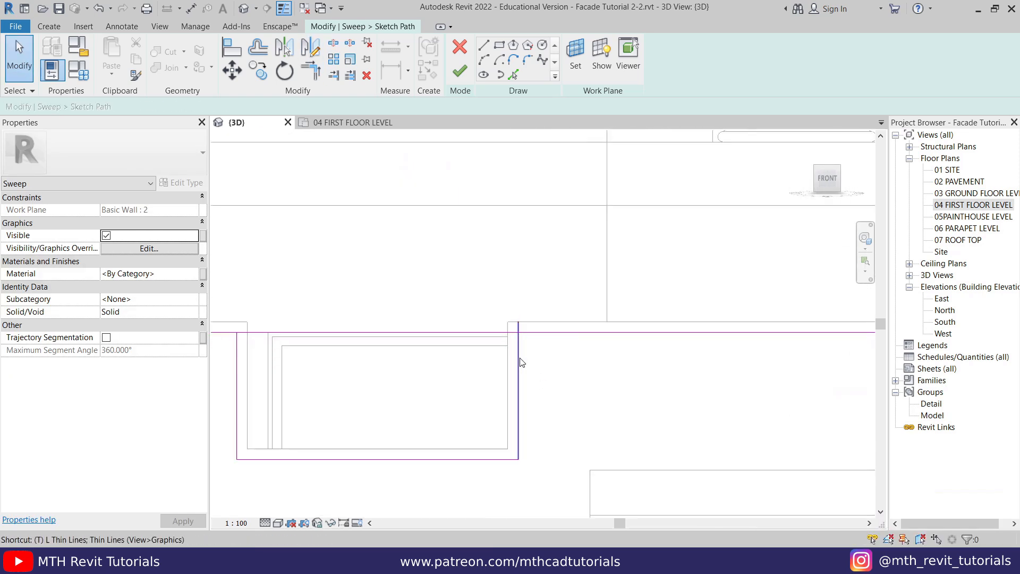
left_click(518, 357)
left_click(539, 332)
middle_click_drag(328, 350, 392, 355)
key("Escape")
left_click(361, 339)
key("Delete")
- Trim the split top path line to both sides of the middle notch
scroll(382, 359, "down", 2)
middle_click_drag(632, 442, 319, 444)
scroll(637, 366, "up", 2)
left_click(580, 335)
scroll(580, 343, "down", 2)
middle_click_drag(853, 379, 488, 379)
scroll(545, 375, "up", 1)
left_click(565, 352)
left_click(575, 327)
- Trim the top path line to both sides of the right notch and leave the trim command
middle_click_drag(869, 338, 553, 362)
scroll(597, 365, "up", 1)
left_click(537, 337)
left_click(547, 351)
middle_click_drag(861, 359, 613, 369)
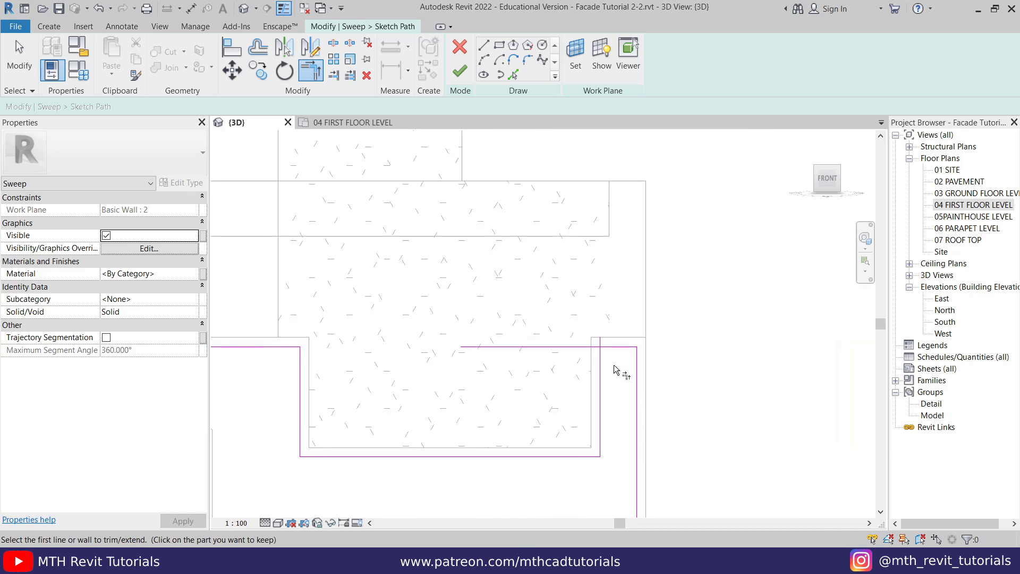
left_click(614, 350)
right_click(808, 304)
left_click(824, 311)
right_click(664, 288)
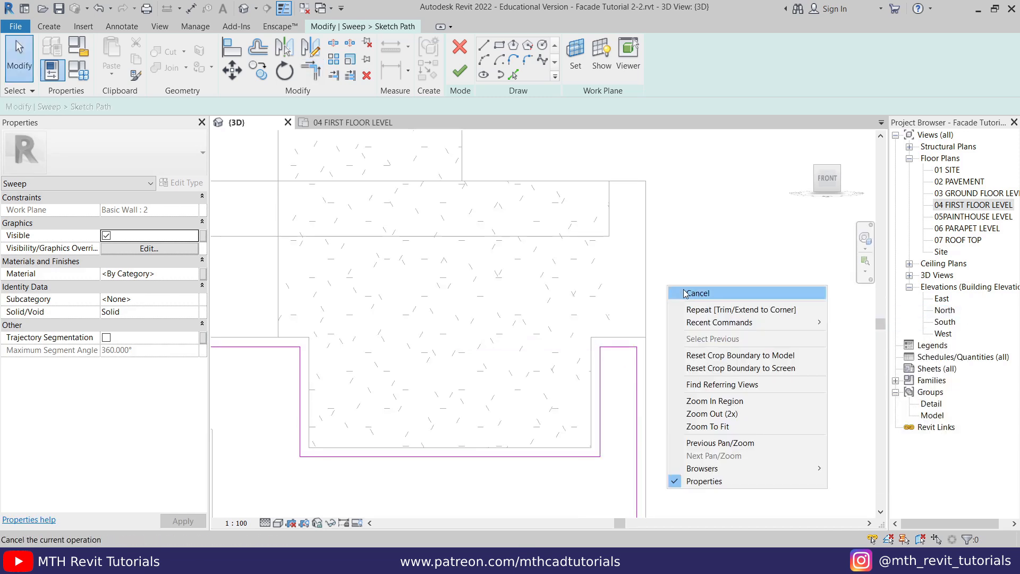
left_click(683, 293)
- Check the whole sweep path, orient the model to the top view and finish the path sketch
scroll(707, 316, "down", 4)
scroll(664, 367, "down", 3)
left_click_drag(346, 301, 704, 439)
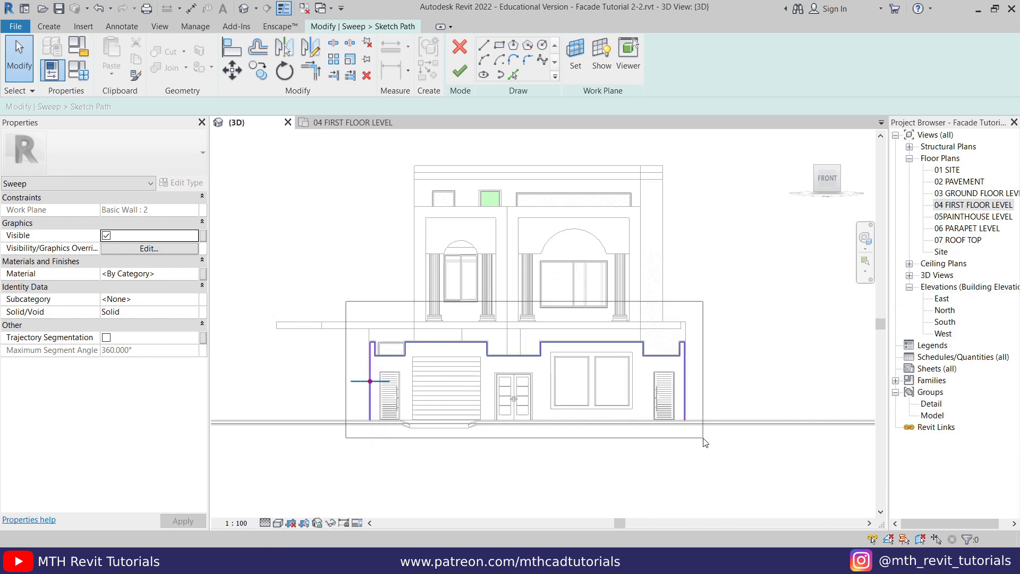
key("Escape")
scroll(532, 358, "up", 3)
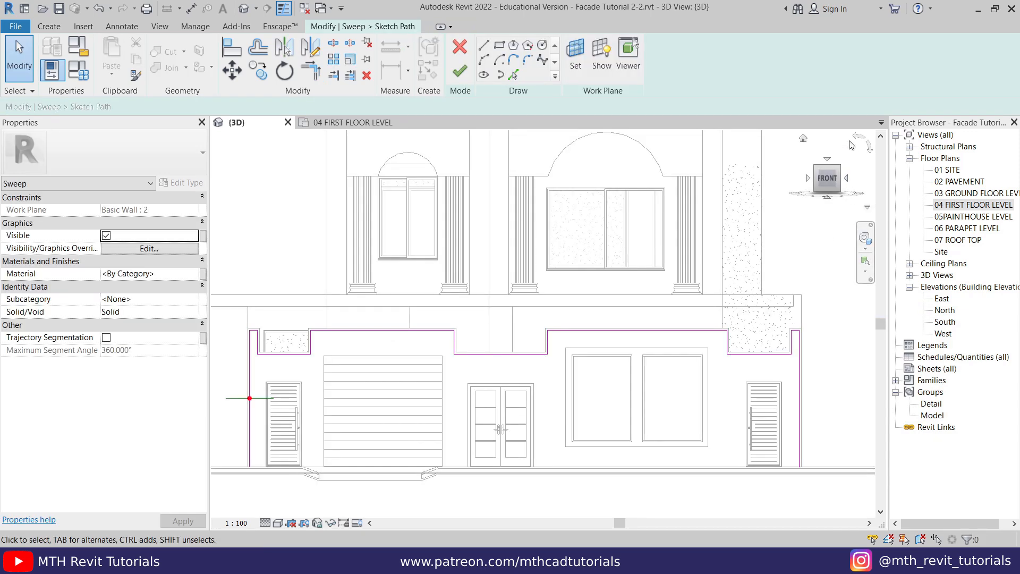
left_click(827, 160)
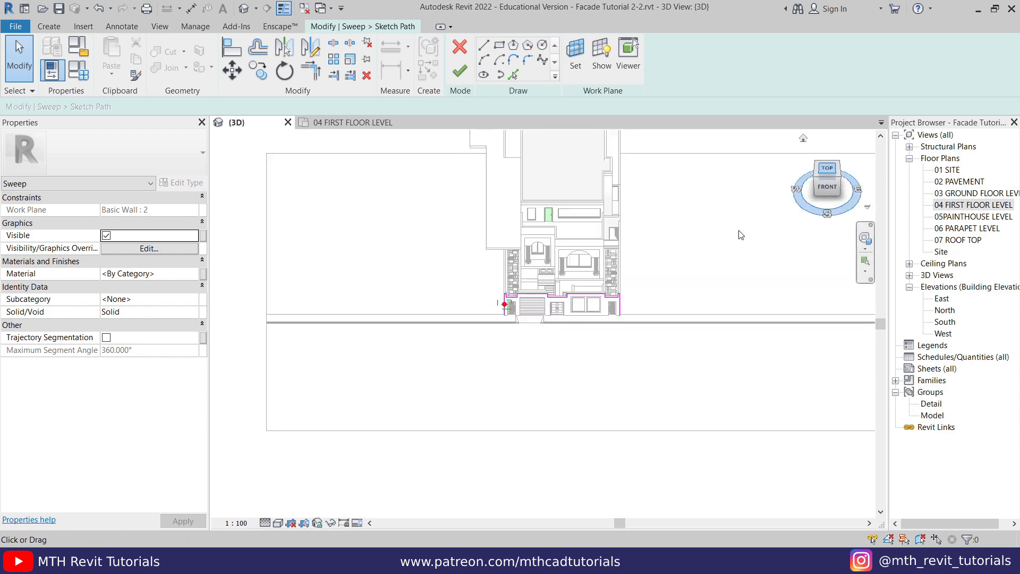
scroll(461, 396, "up", 4)
scroll(461, 398, "up", 6)
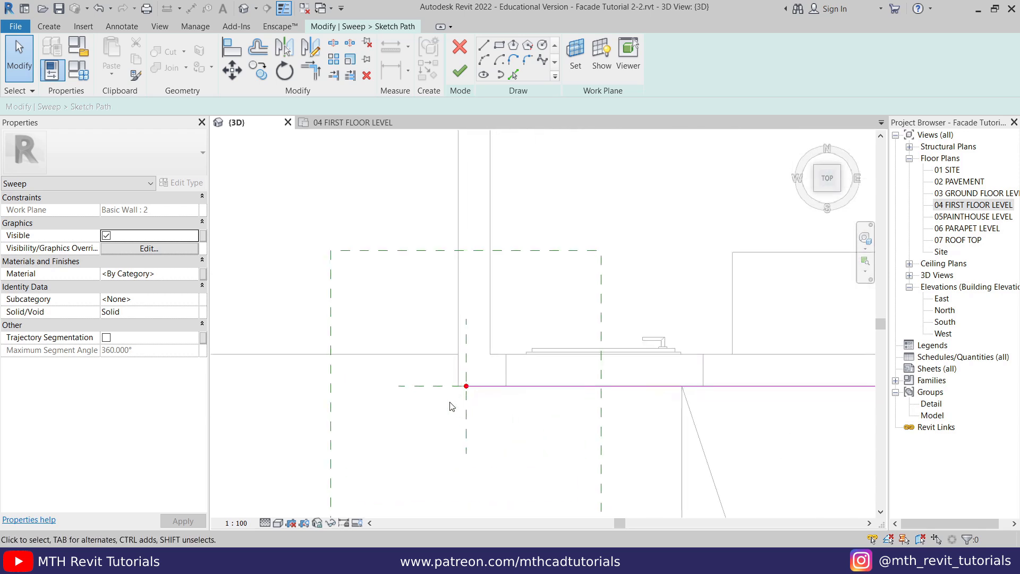
left_click(459, 74)
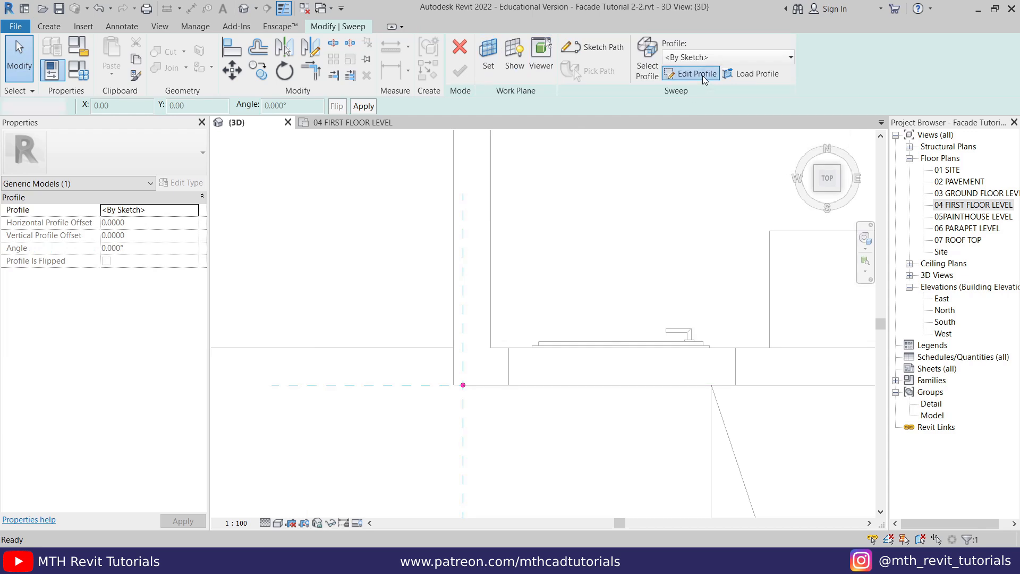
- Sketch a circular sweep profile with a 0.02 radius centred on the path's start point
left_click(703, 76)
left_click(601, 55)
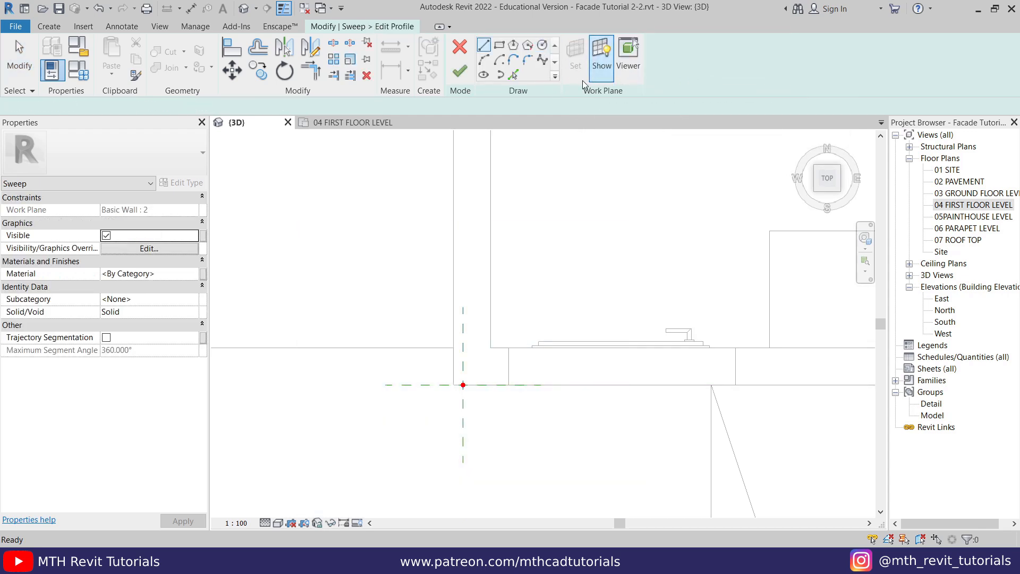
left_click(542, 46)
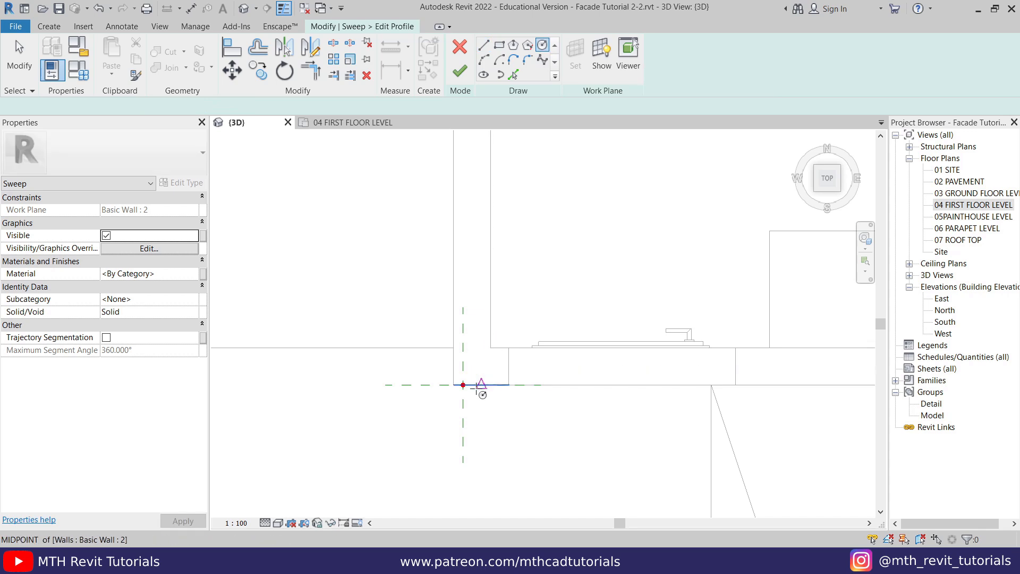
scroll(450, 379, "up", 3)
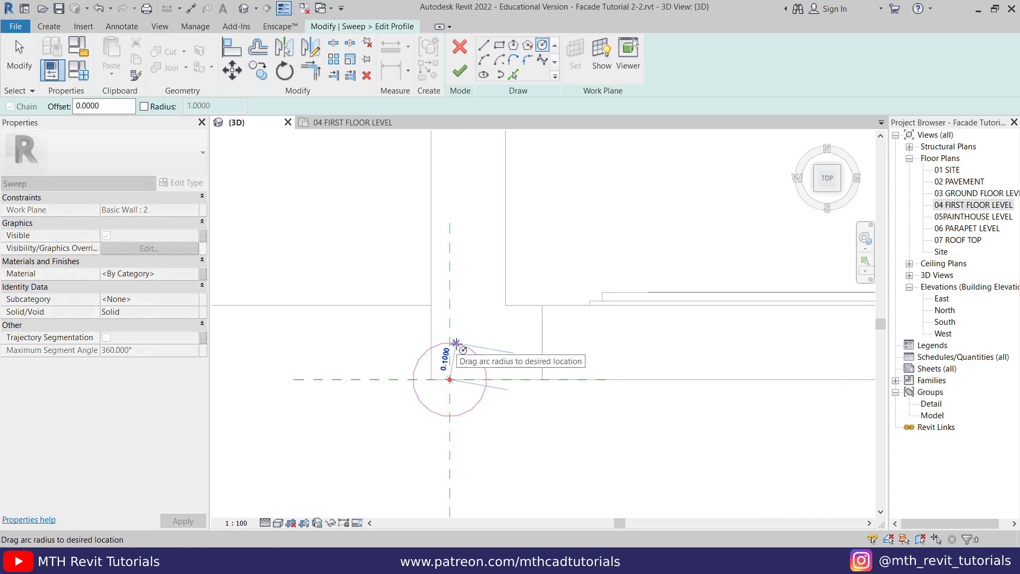
type(".02")
key("Return")
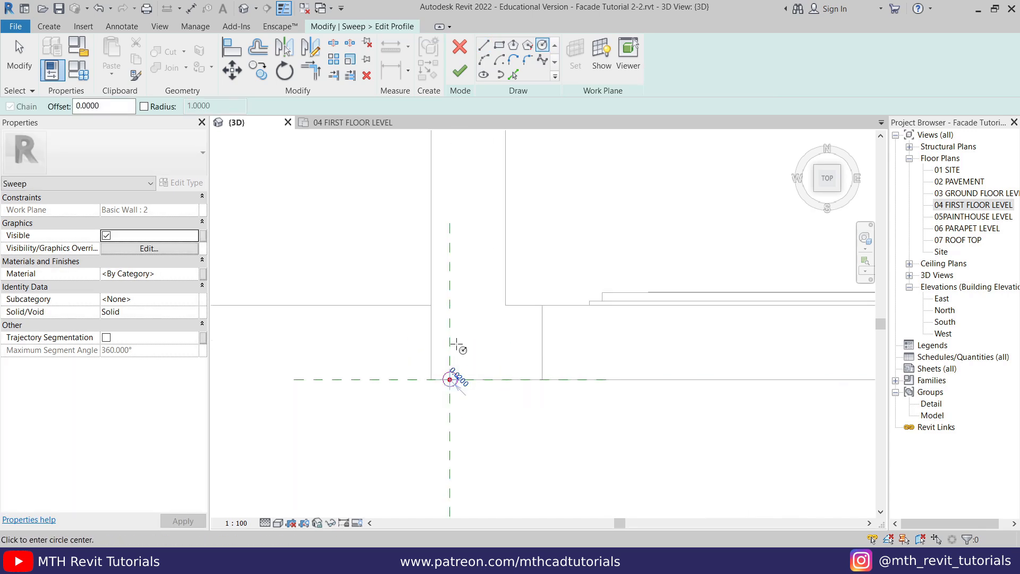
scroll(457, 378, "up", 5)
key("Escape")
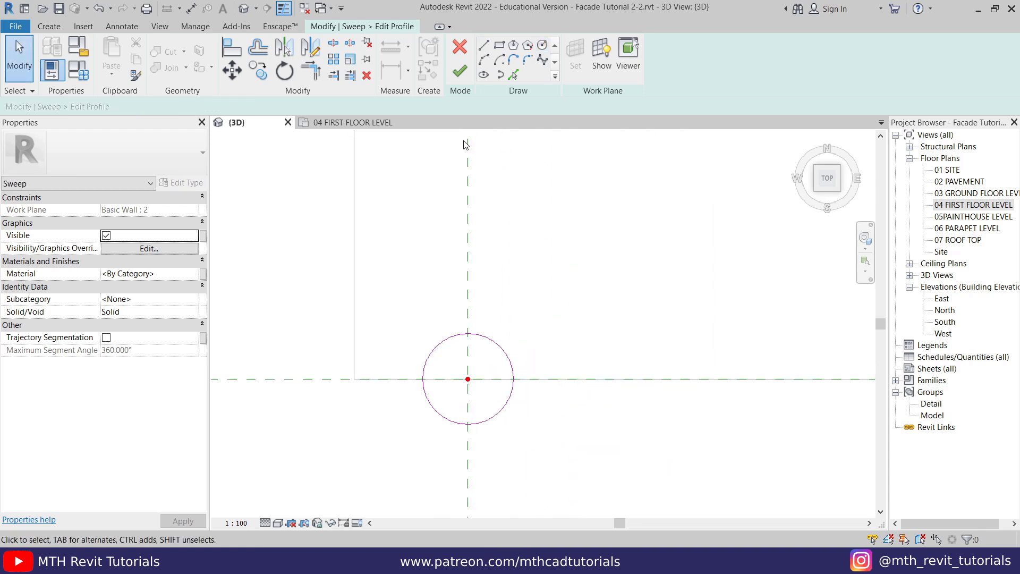
- Draw a horizontal diameter line across the circle and trim the circle against it into a half-round profile
left_click(484, 49)
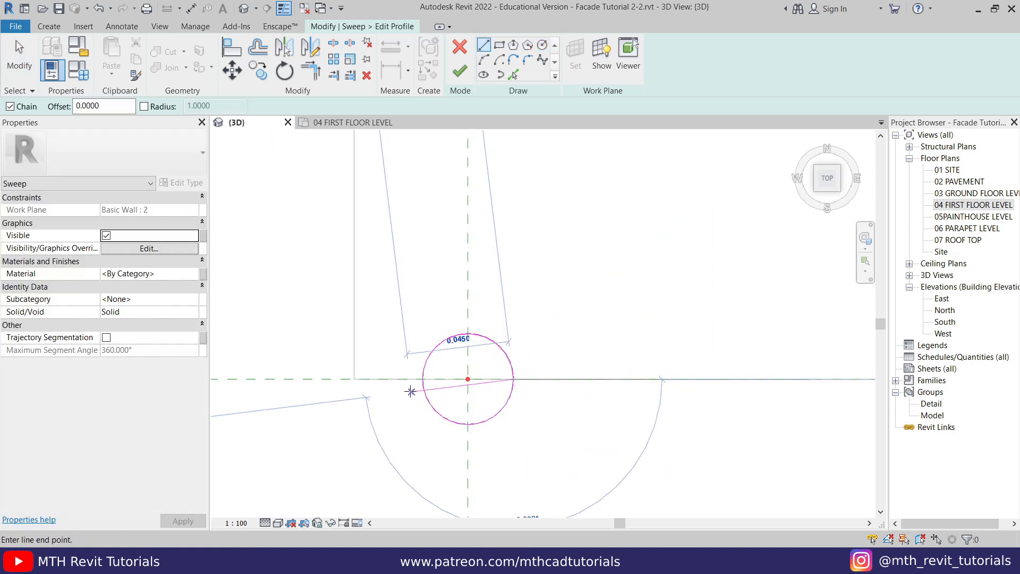
left_click(335, 43)
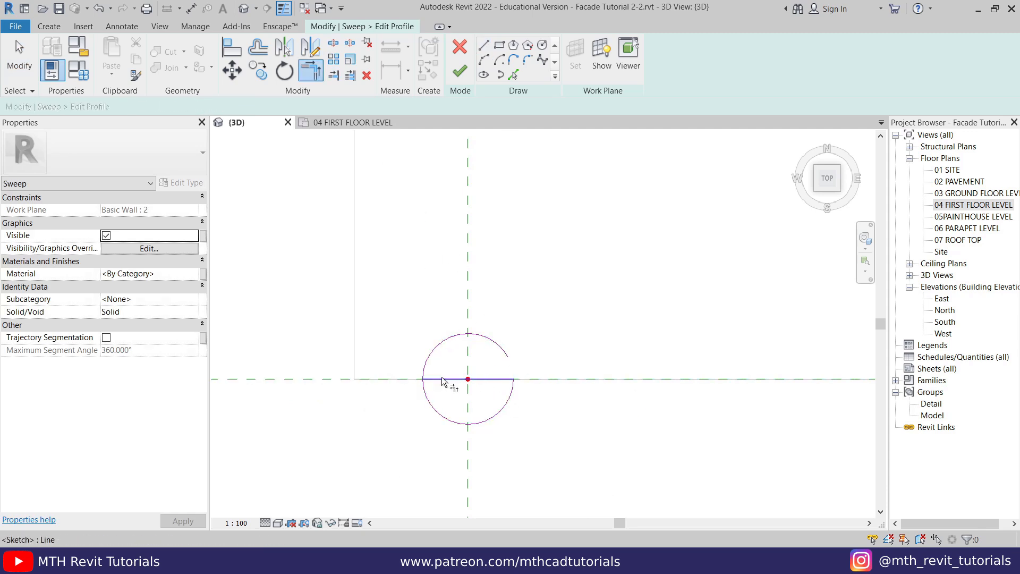
scroll(406, 341, "down", 3)
key("Escape")
mouse_move(406, 341)
left_mouse_down()
mouse_move(468, 393)
mouse_move(415, 341)
left_mouse_up()
- Finish the half-round profile and complete the sweep along the notched wall outline
scroll(415, 341, "down", 4)
mouse_move(559, 373)
middle_mouse_down()
mouse_move(528, 387)
mouse_move(526, 459)
mouse_move(555, 212)
mouse_move(455, 362)
mouse_move(533, 363)
mouse_move(790, 285)
middle_mouse_up()
left_click(458, 76)
left_click(458, 75)
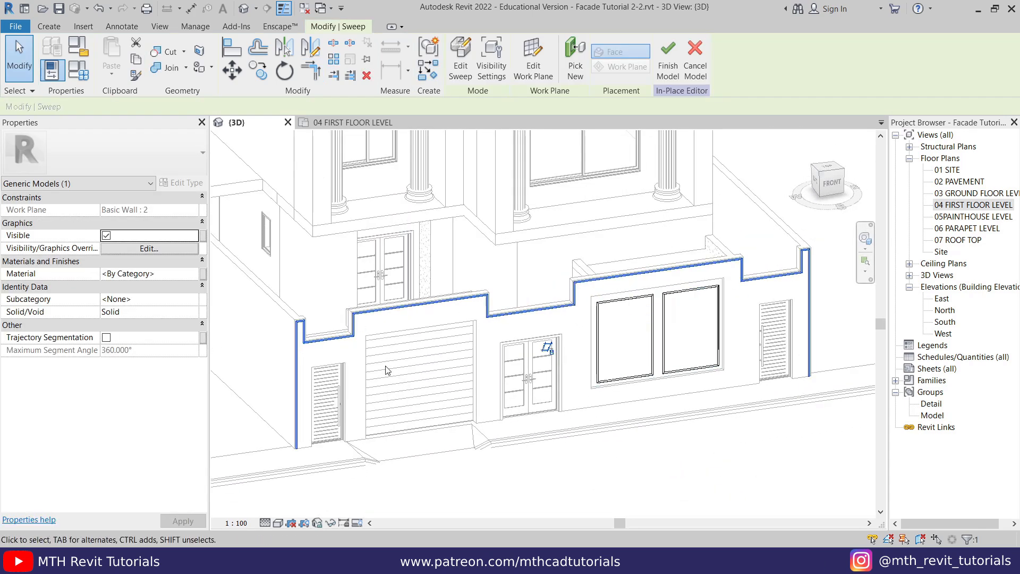
left_click(534, 261)
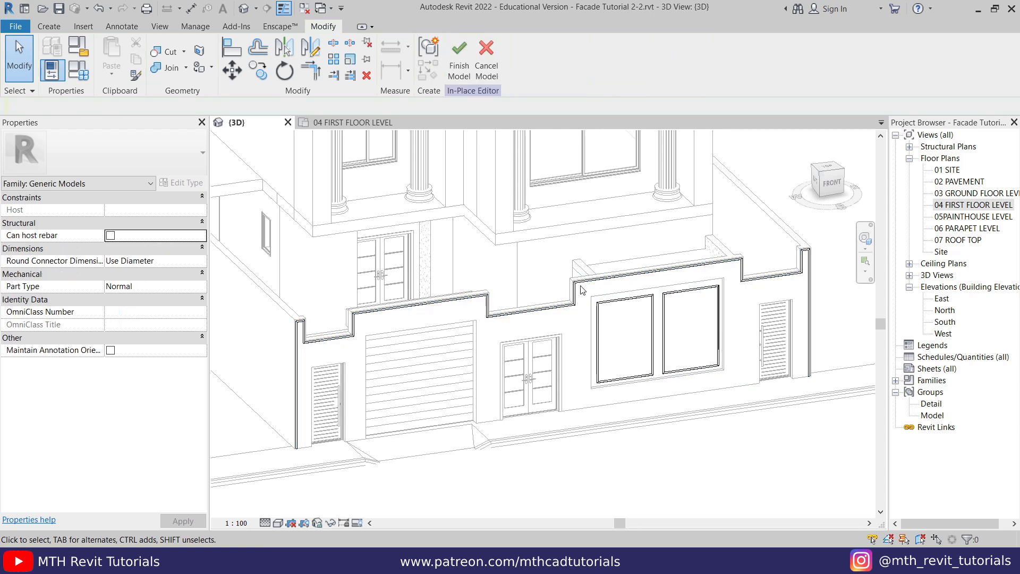
- Associate the material of all three sweeps with a new type parameter named Sweep and finish the in-place model
scroll(590, 310, "down", 2)
scroll(590, 274, "up", 1)
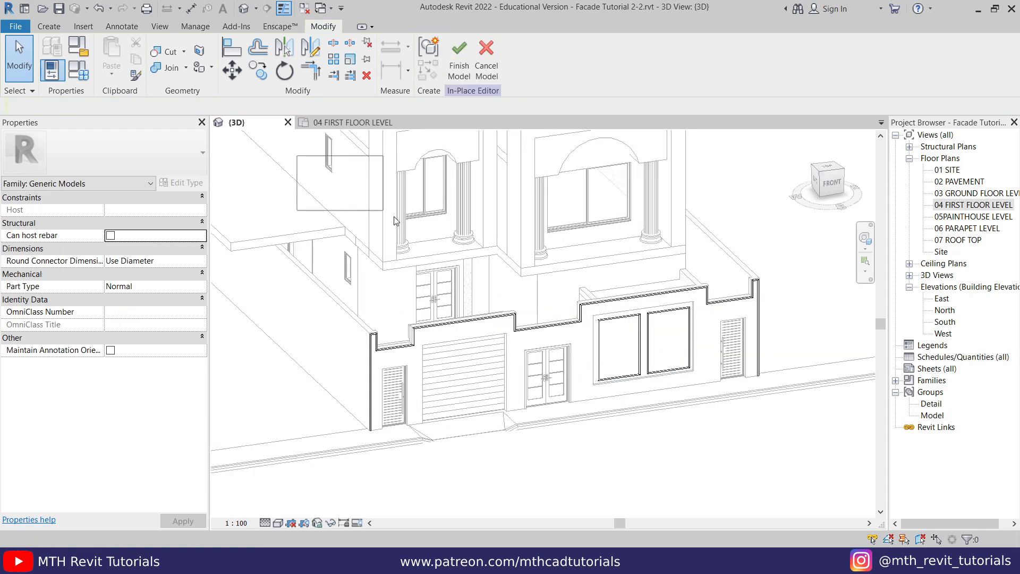
left_click_drag(546, 280, 546, 280)
left_click_drag(241, 159, 801, 461)
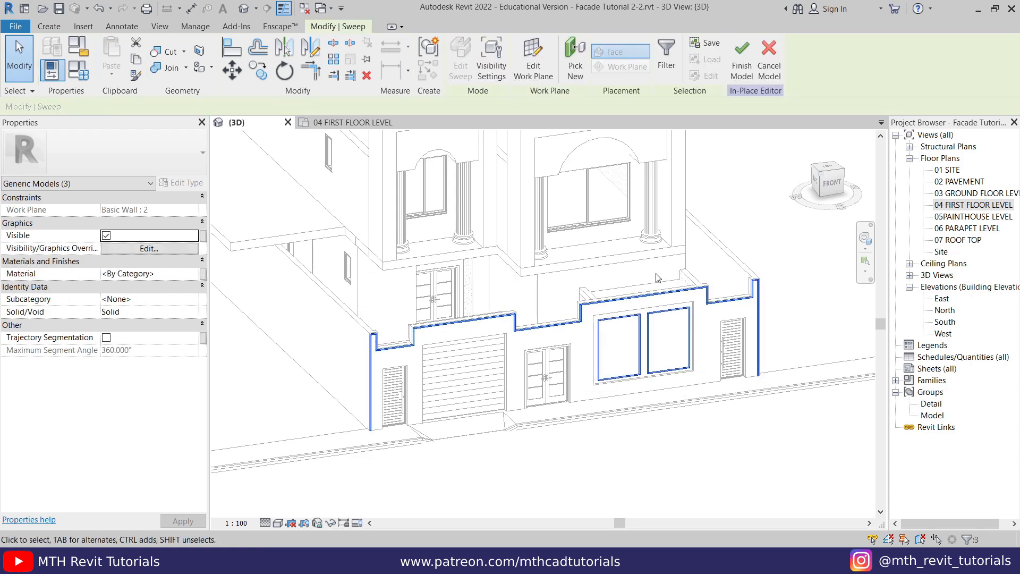
left_click(203, 274)
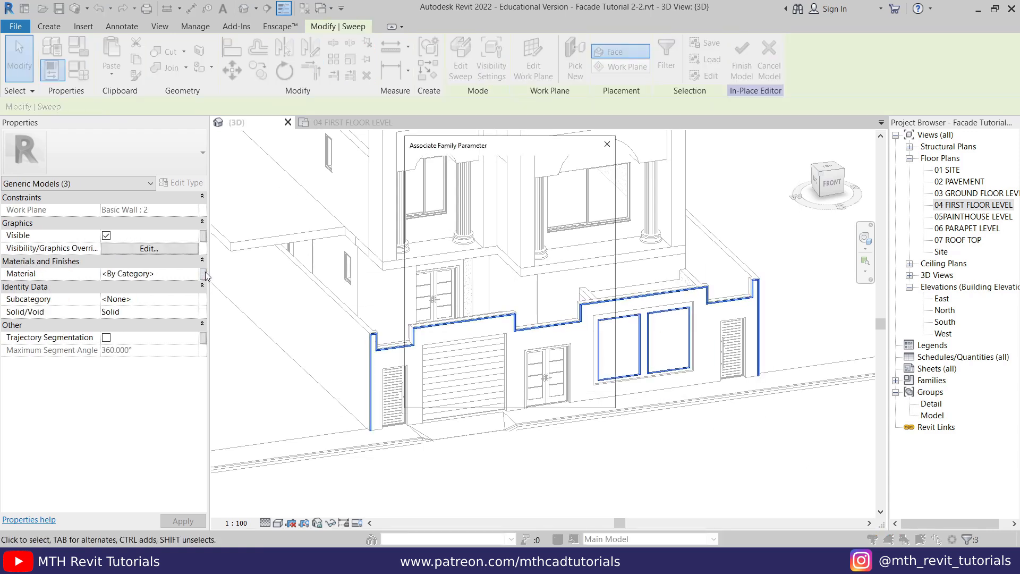
left_click(418, 359)
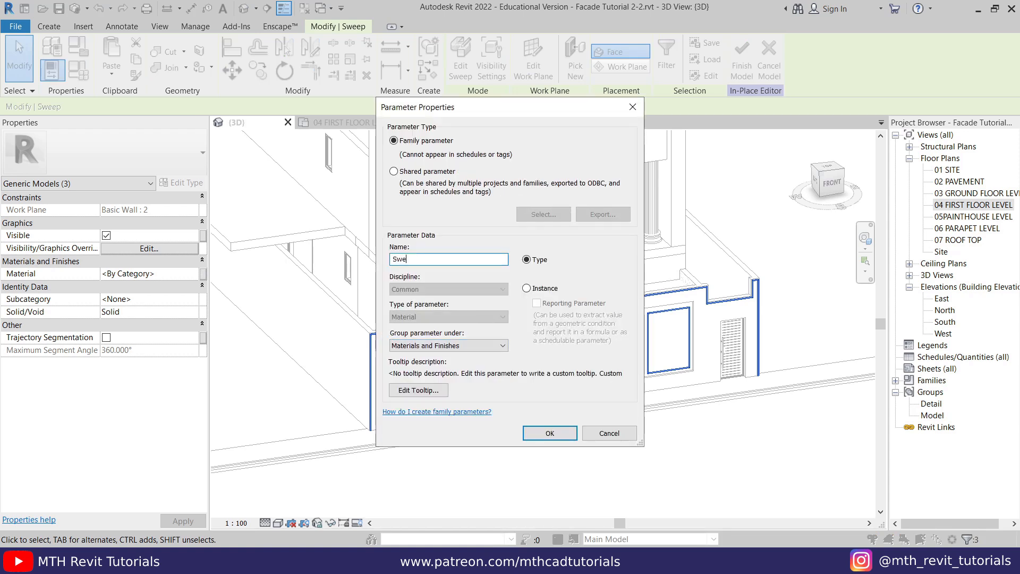
left_click(541, 438)
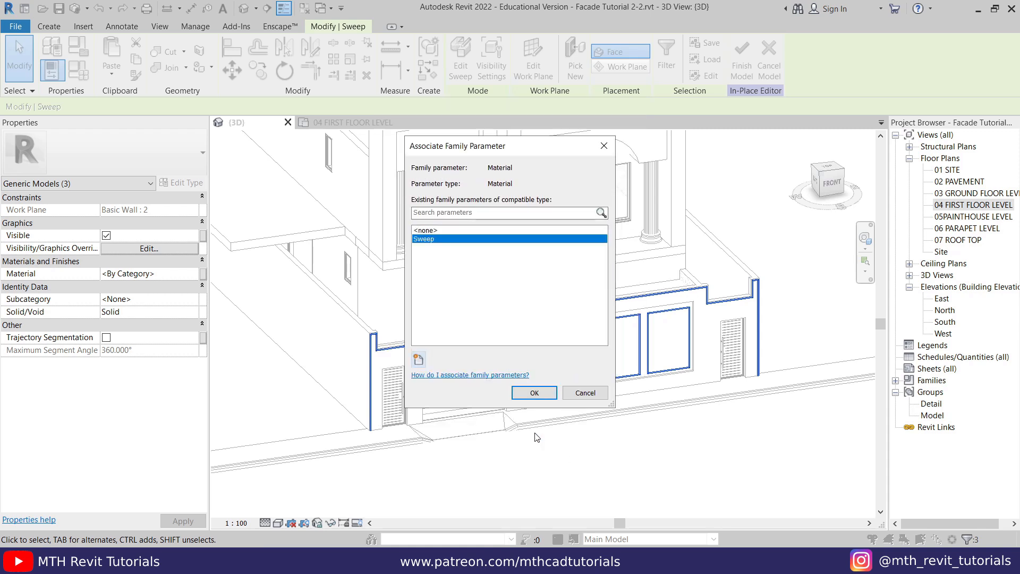
left_click(534, 392)
left_click(738, 77)
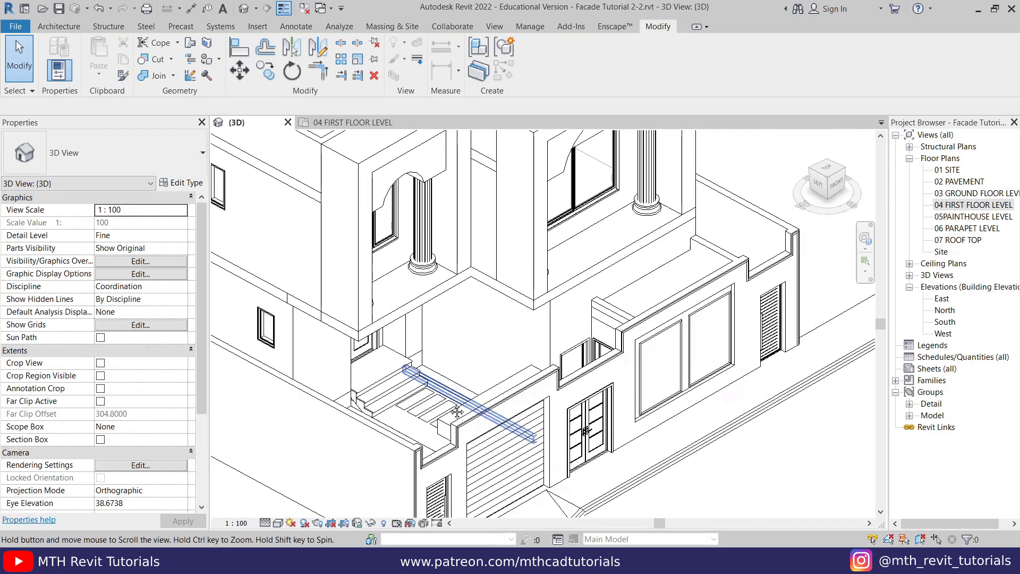
- Switch the 3D view to the Shaded visual style
mouse_move(473, 390)
middle_mouse_down()
mouse_move(405, 460)
mouse_move(400, 392)
mouse_move(429, 392)
mouse_move(467, 354)
mouse_move(445, 419)
middle_mouse_up()
key("s")
key("d")
scroll(445, 417, "down", 5)
scroll(398, 371, "up", 6)
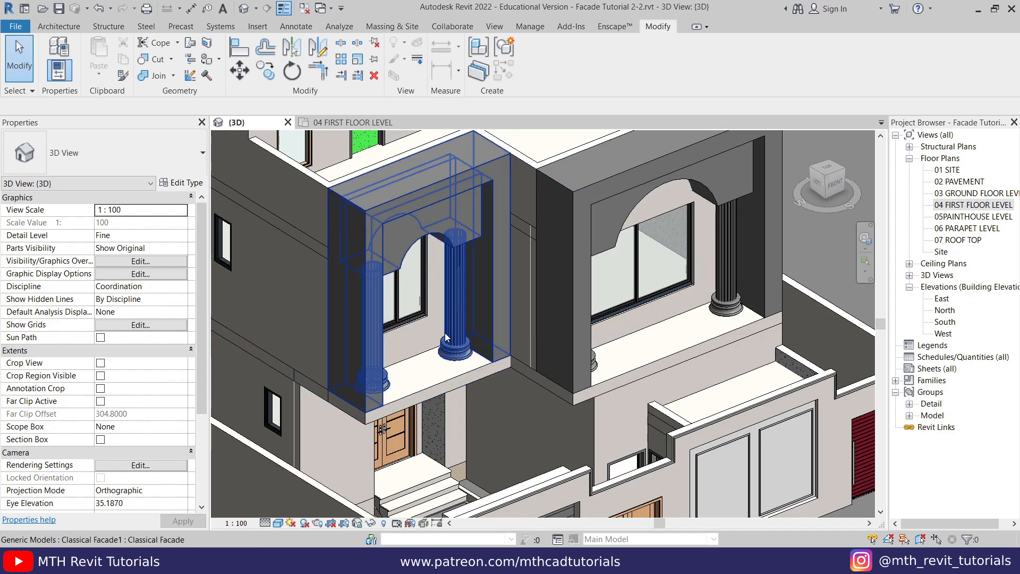
- Set the Extrusion material of the classical facade frame above the front entrance to 003 Exterior Wall Marble
left_click(490, 268)
left_click(181, 183)
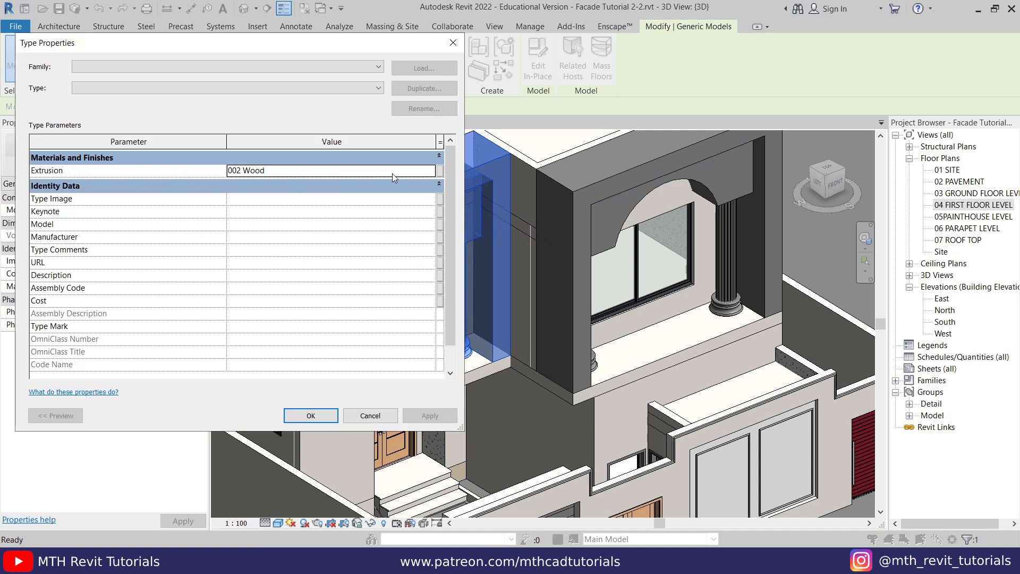
left_click(430, 170)
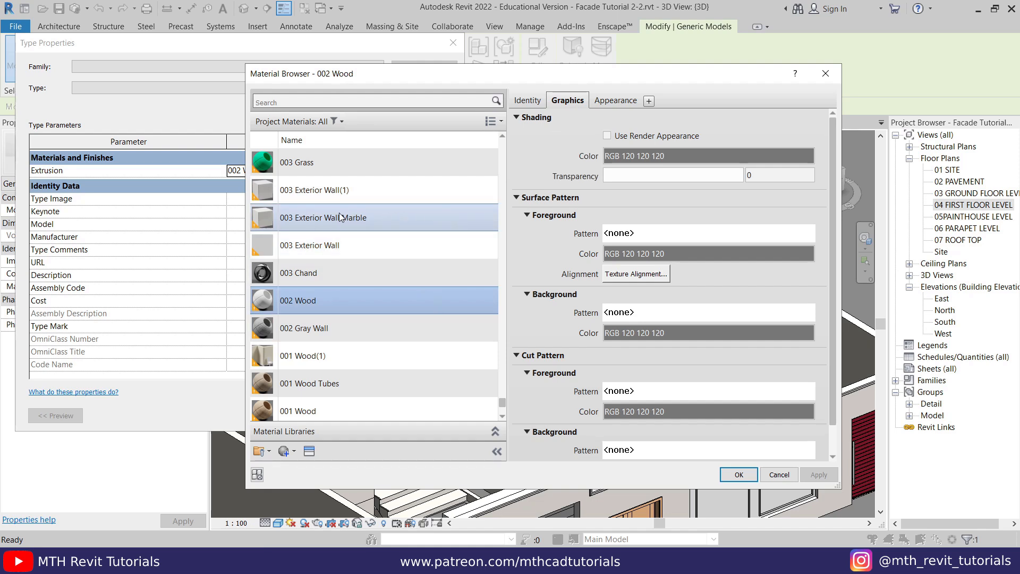
left_click(340, 217)
left_click(736, 474)
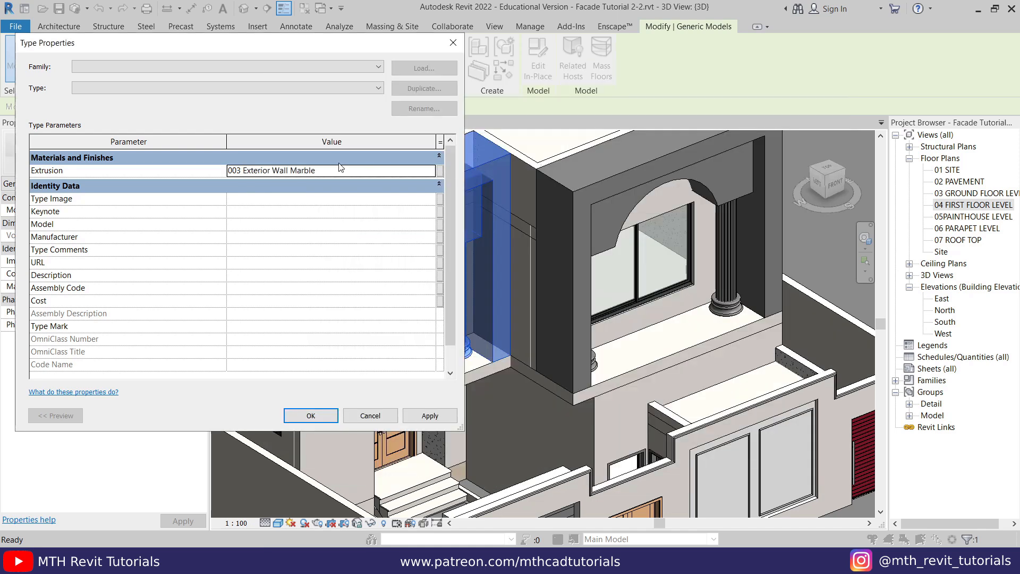
left_click(312, 417)
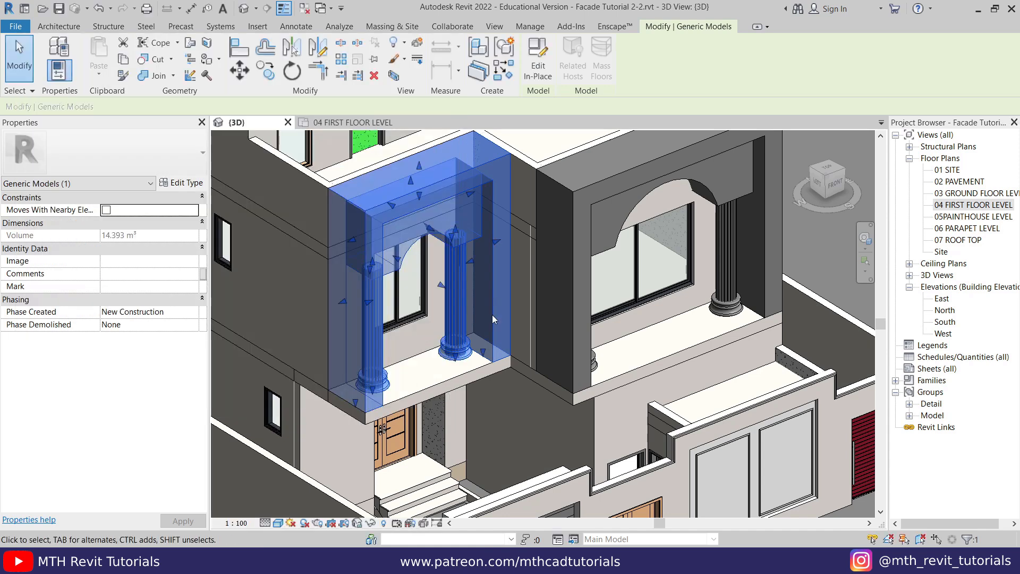
- Assign 003 Exterior Wall Marble as the Extrusion material of the wider facade frame around the large first-floor window
left_click(576, 196)
left_click(175, 182)
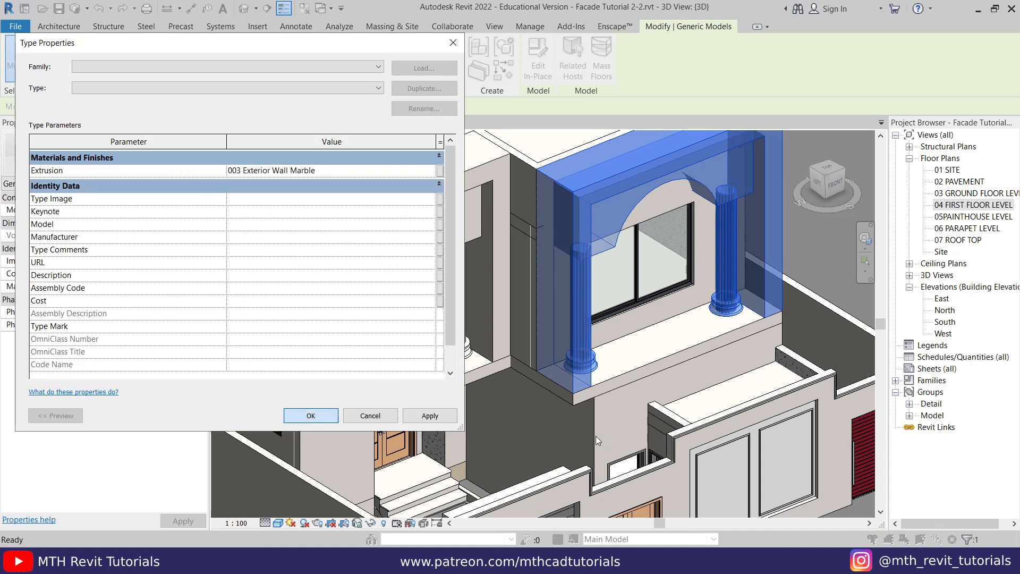
key("Return")
- Try to set the Sweep material of the moulding along the notched front wall in its type properties
middle_click_drag(562, 446, 566, 370)
scroll(458, 480, "up", 3)
key("Escape")
scroll(476, 374, "up", 2)
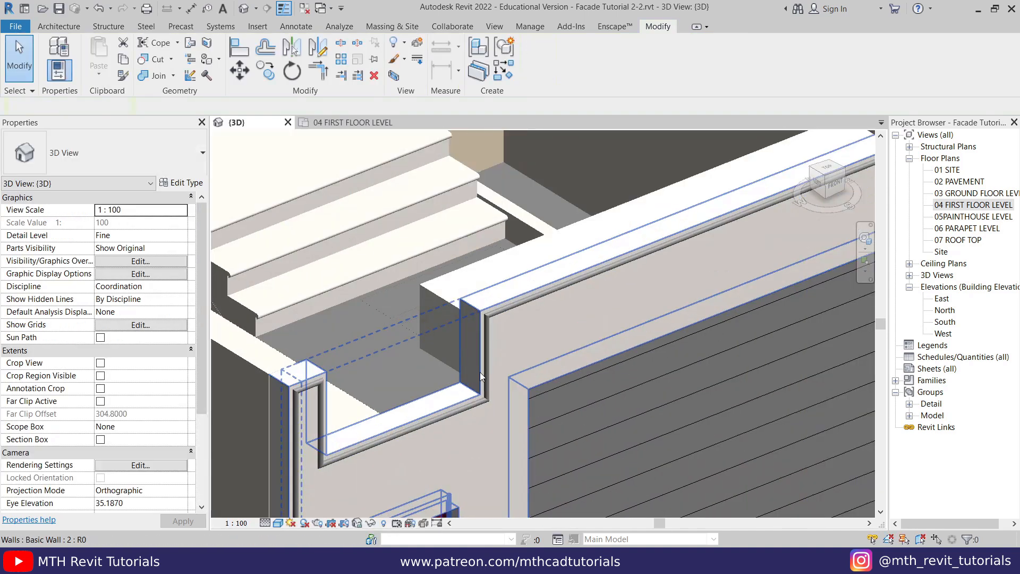
left_click(496, 309)
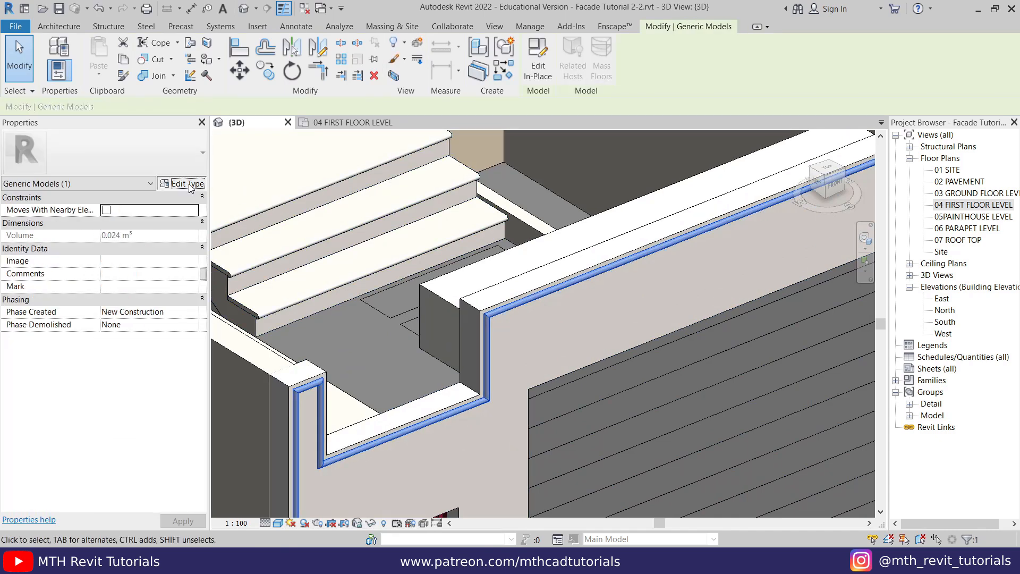
left_click(187, 184)
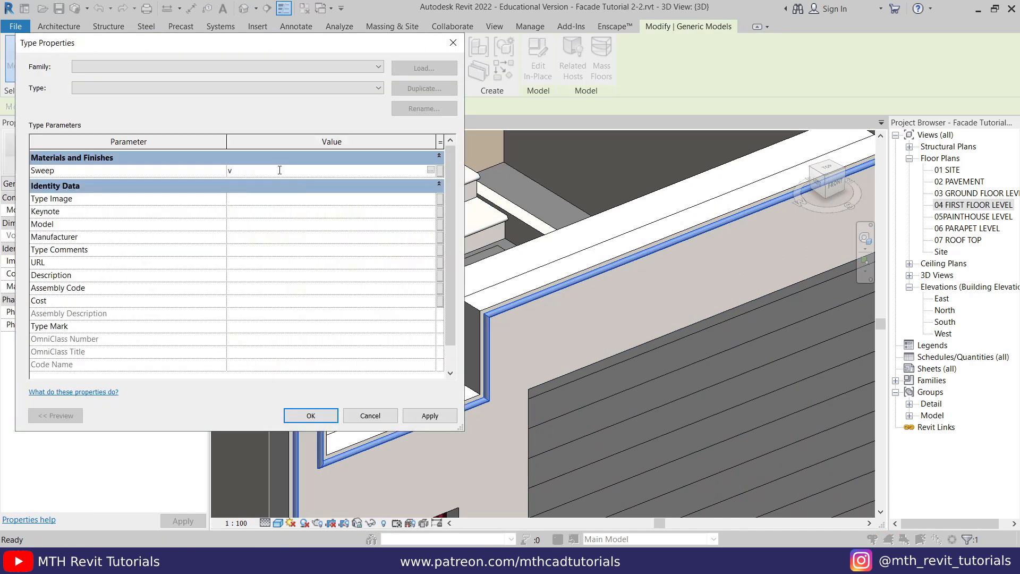
left_click(370, 415)
key("Escape")
scroll(426, 364, "down", 4)
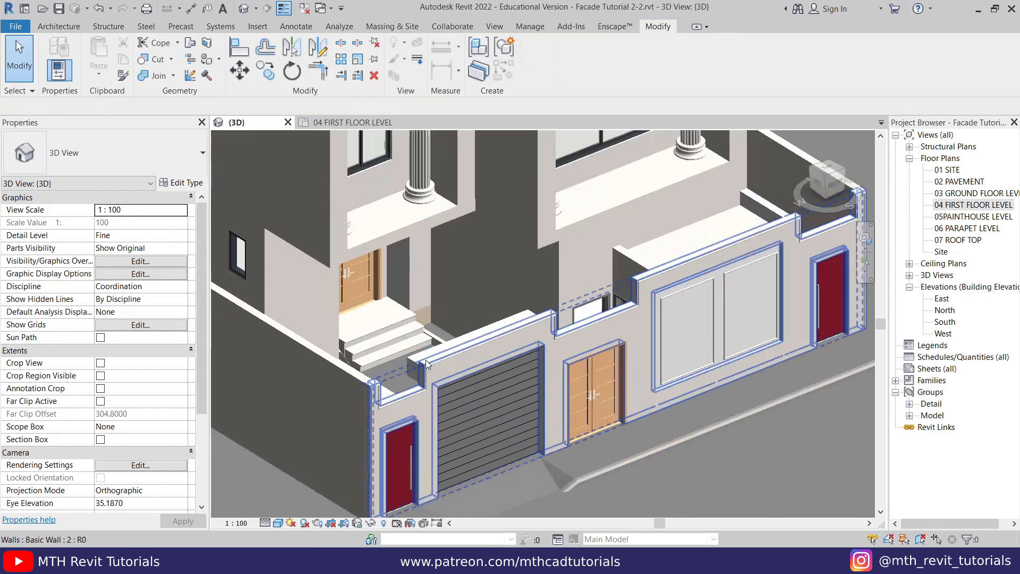
scroll(426, 365, "down", 4)
scroll(428, 398, "up", 5)
middle_click_drag(431, 402, 444, 357, "shift")
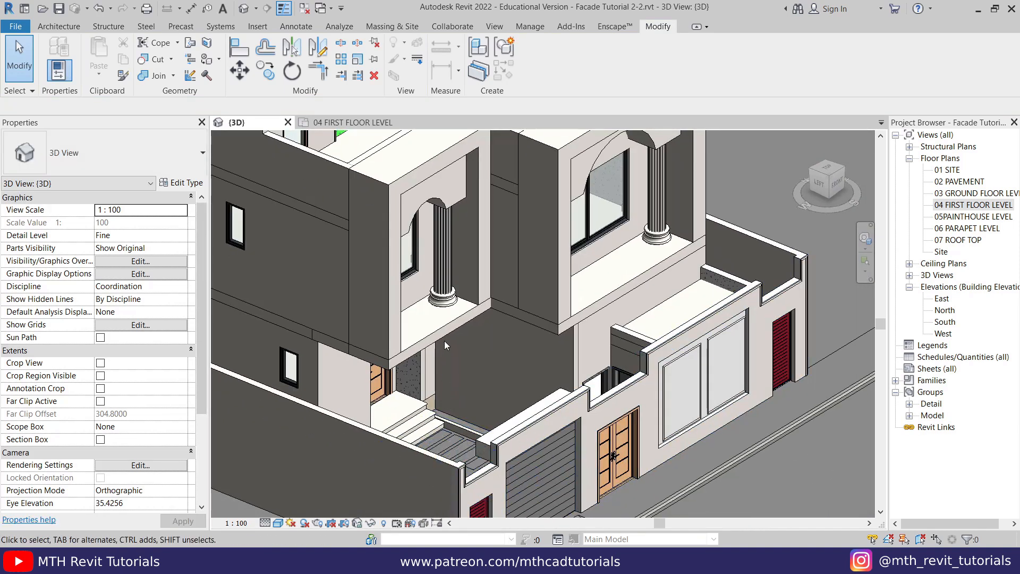
scroll(517, 335, "down", 1)
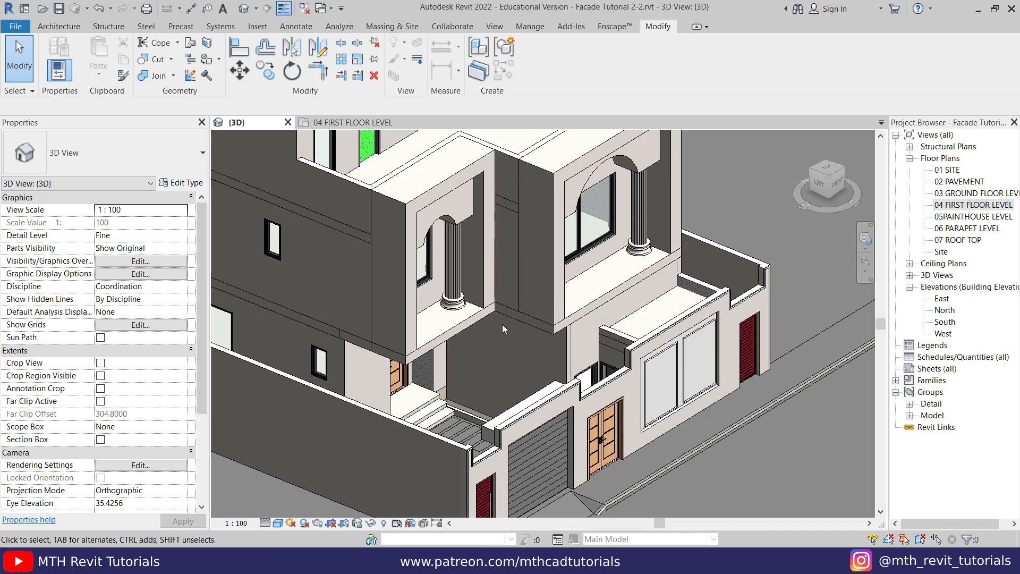